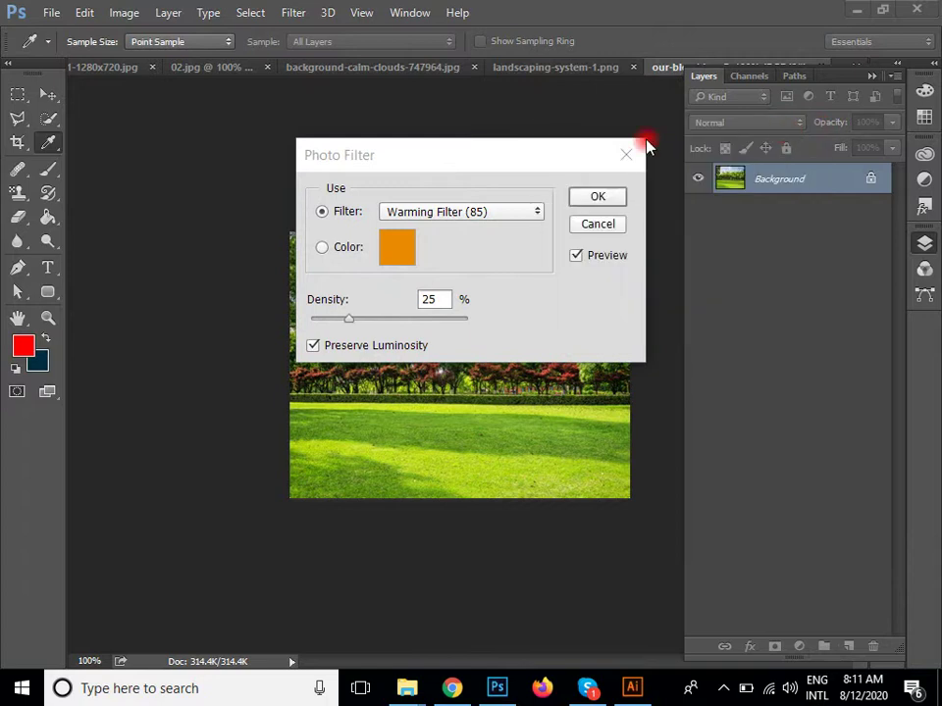
- Set the Photo Filter to a custom red colour, ff0101, with a density of 38%
left_click_drag(495, 165, 600, 173)
left_click(429, 256)
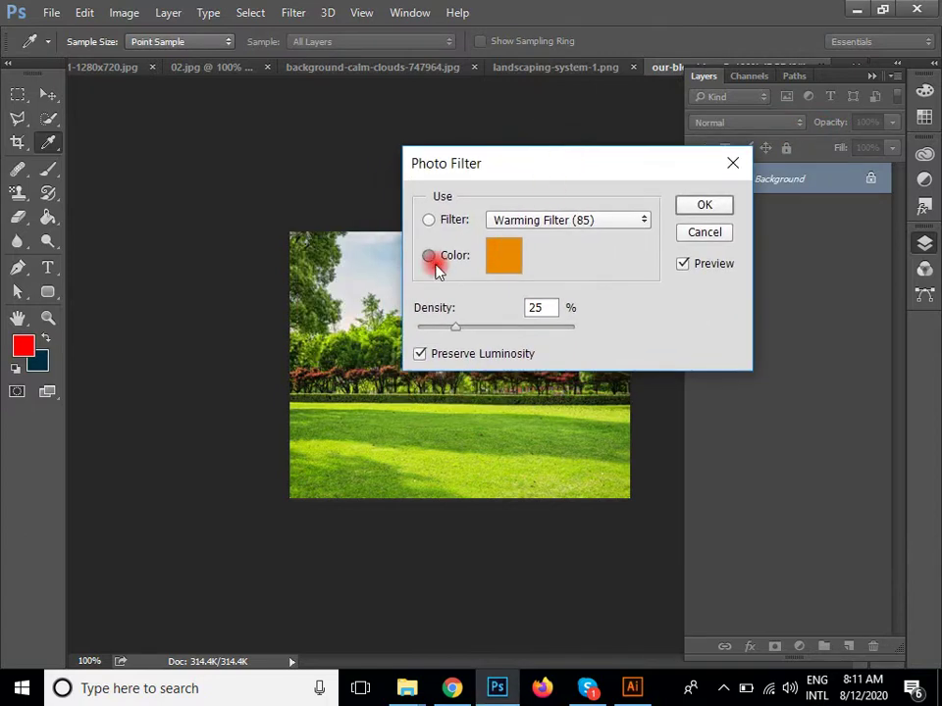
left_click(499, 265)
left_click_drag(497, 195, 487, 156)
left_click(467, 157)
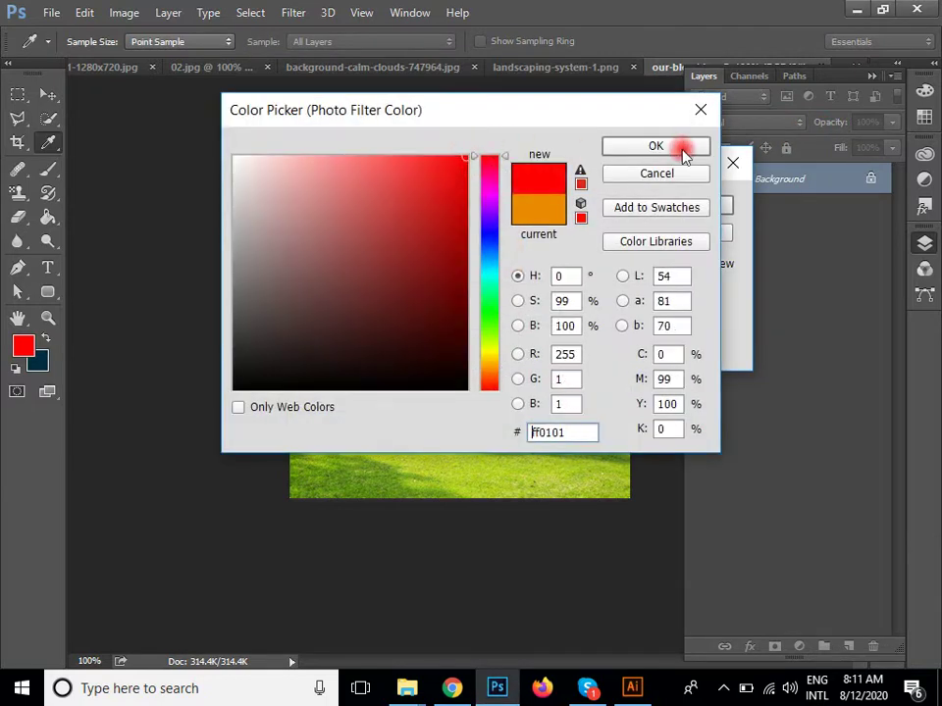
left_click(677, 149)
left_click_drag(553, 190, 708, 144)
left_click_drag(618, 306, 666, 319)
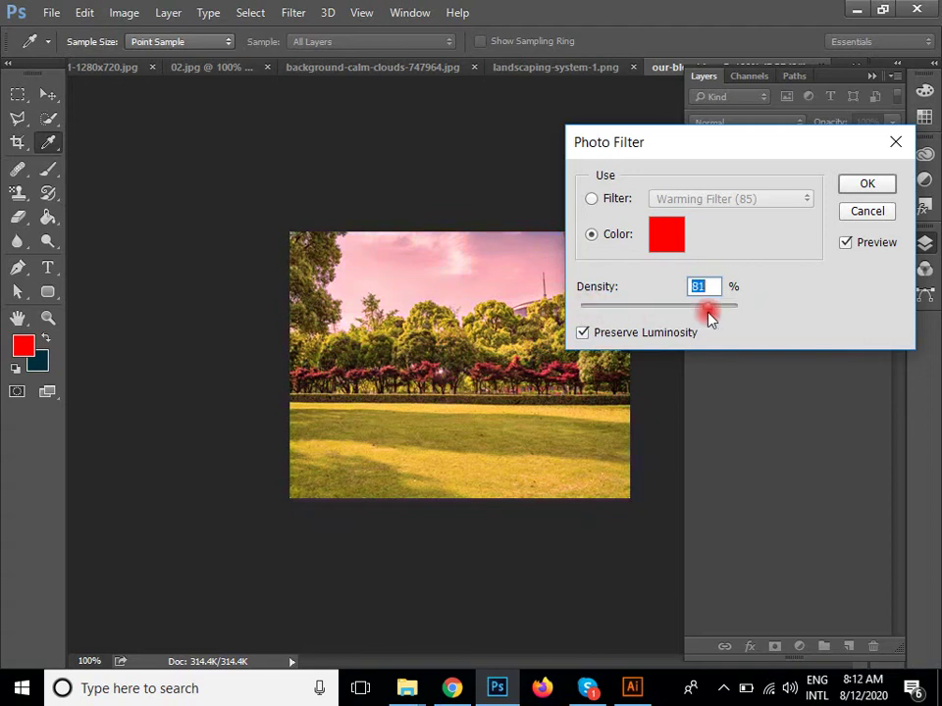
left_click_drag(710, 318, 638, 315)
- Preview the preset Red and Cyan photo filters, raising the Cyan filter's density to 92%
left_click(615, 199)
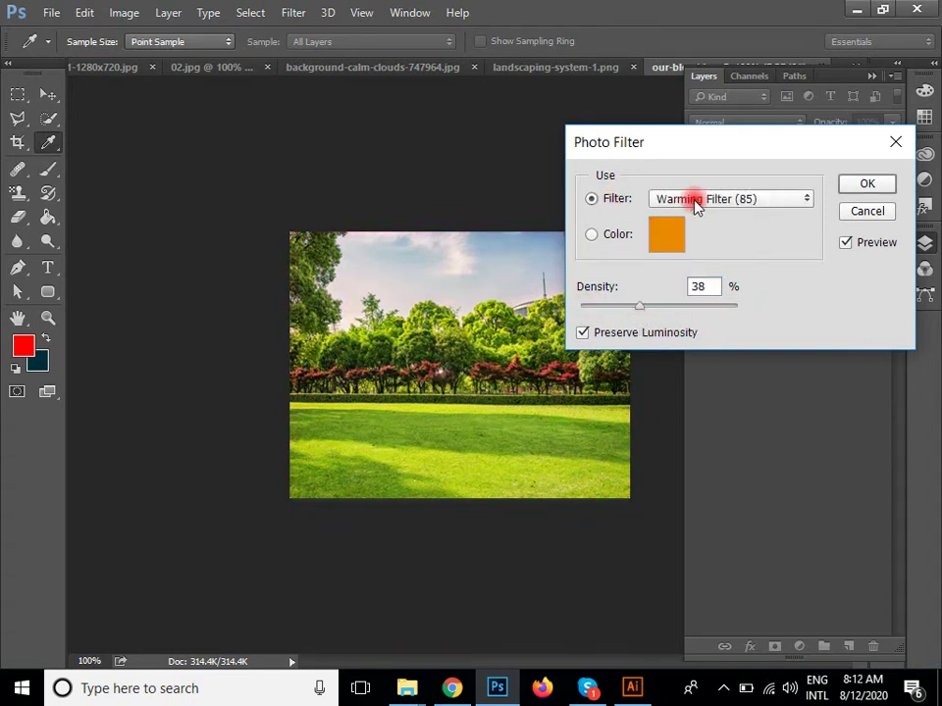
left_click(693, 204)
left_click(700, 324)
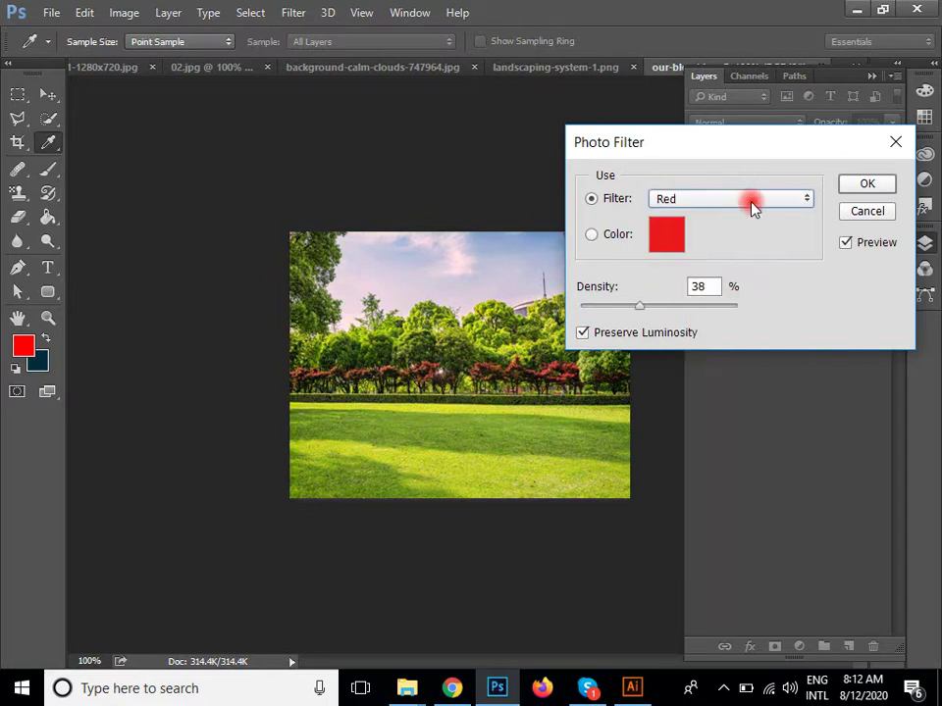
left_click(750, 206)
left_click(683, 392)
left_click_drag(672, 320, 726, 306)
- Preview the Red photo filter at 92% density, moving the dialog off the image, and cancel the Photo Filter adjustment
left_click(737, 206)
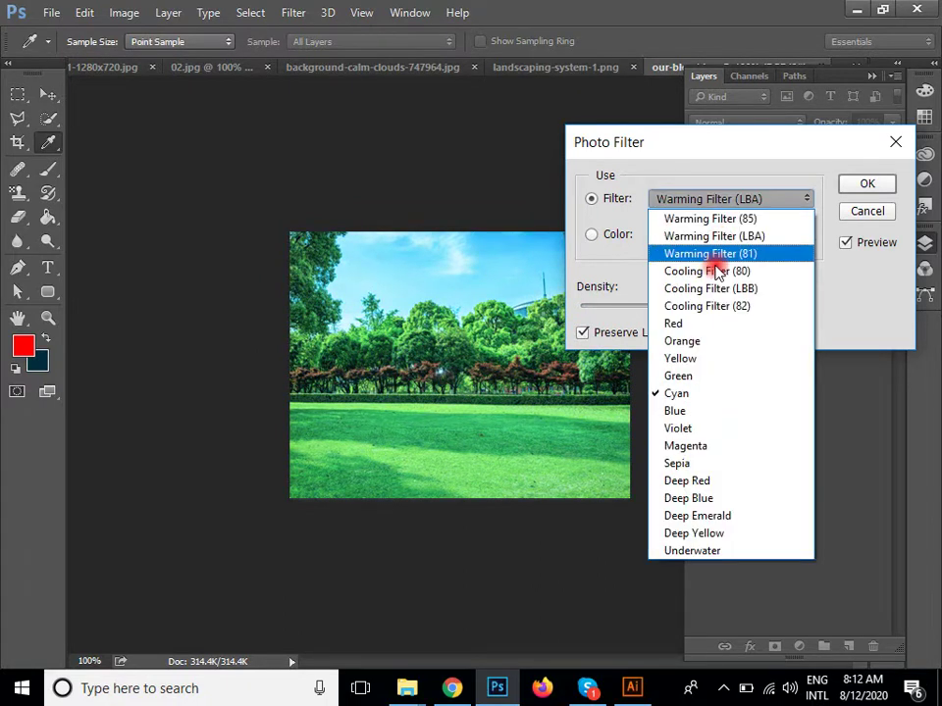
left_click(703, 325)
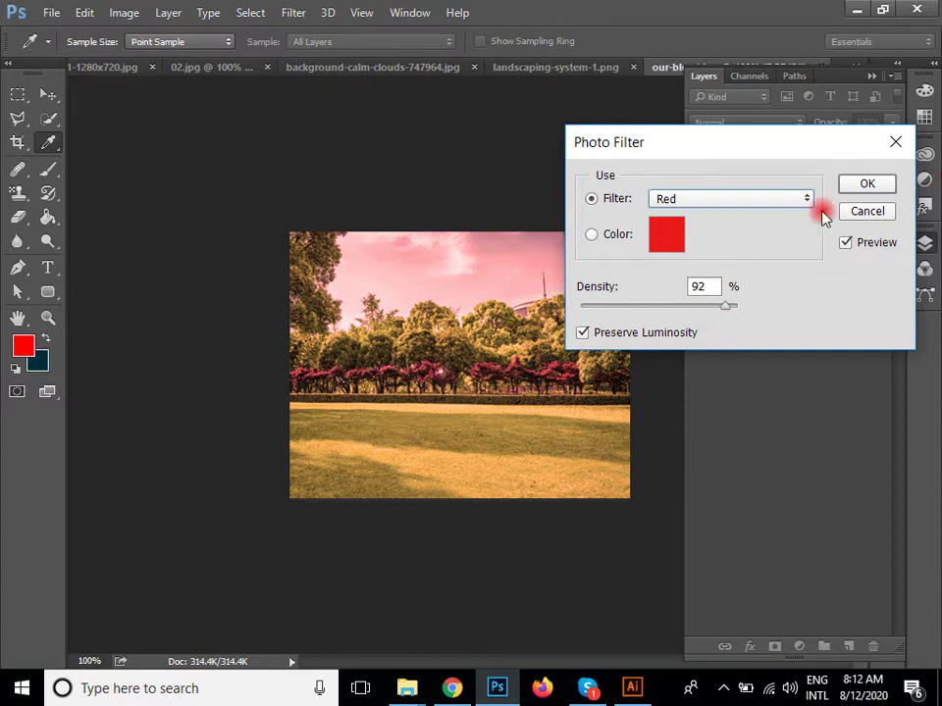
left_click_drag(719, 147, 764, 181)
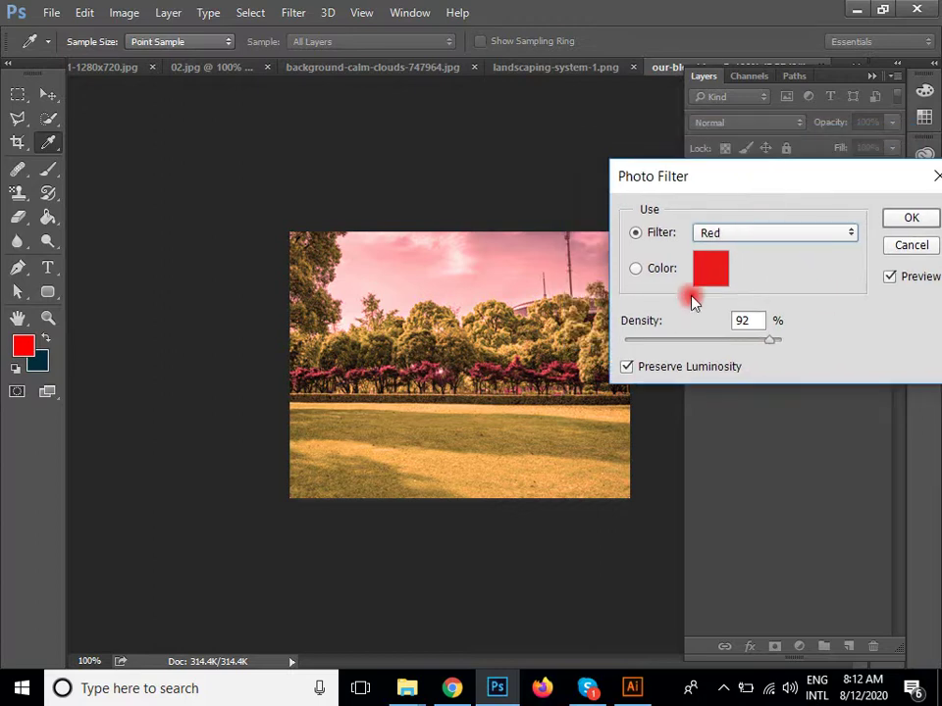
left_click(908, 246)
- Start a Channel Mixer adjustment on the park image and increase the red source in the Red output channel
left_click(121, 13)
mouse_move(185, 68)
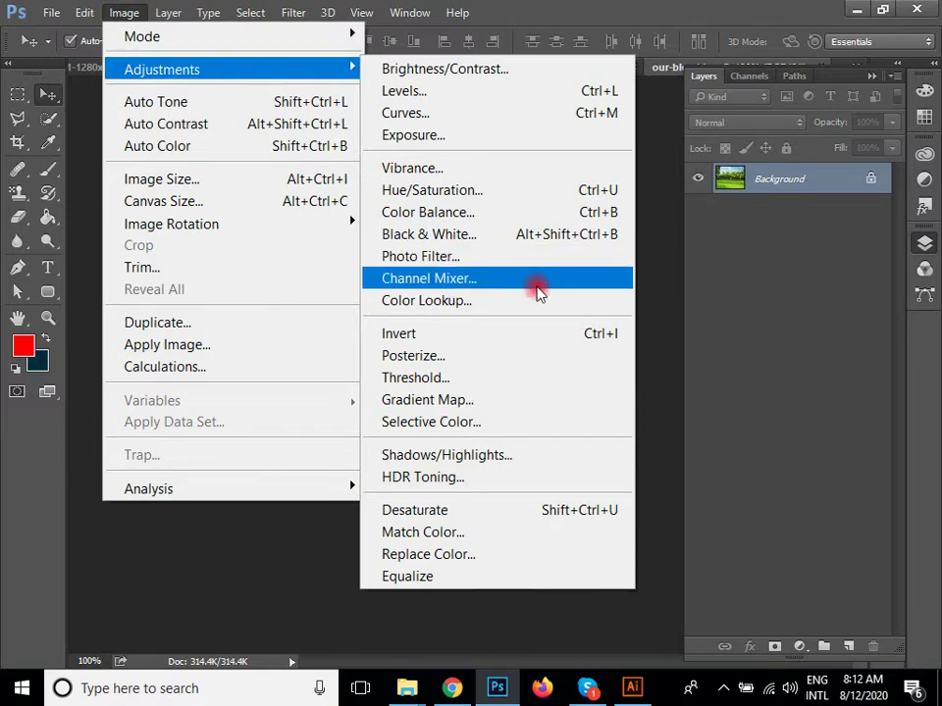
left_click(538, 278)
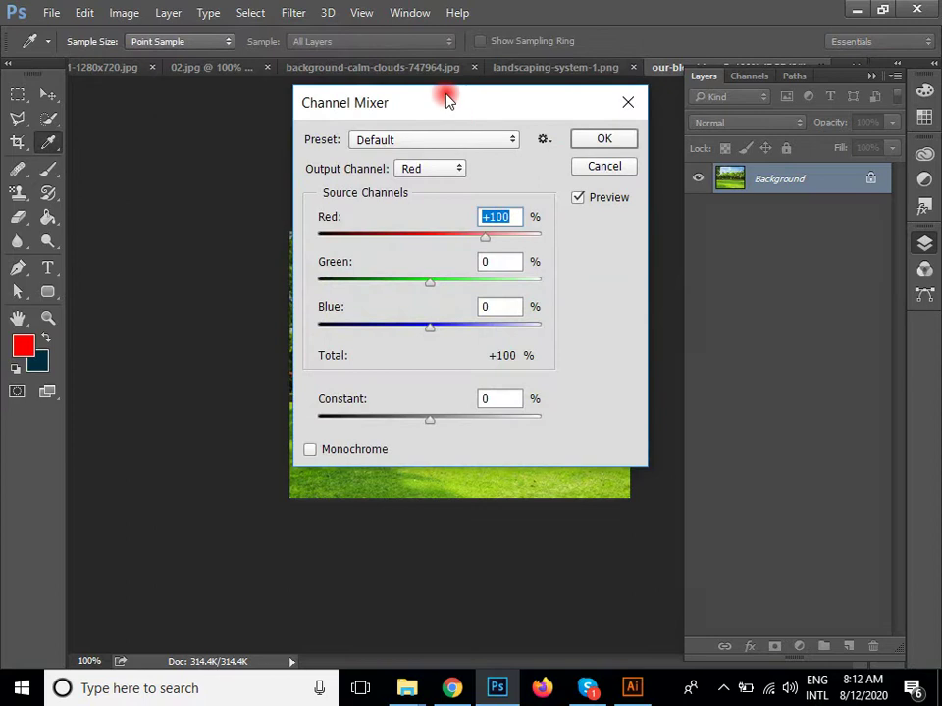
left_click_drag(446, 95, 637, 98)
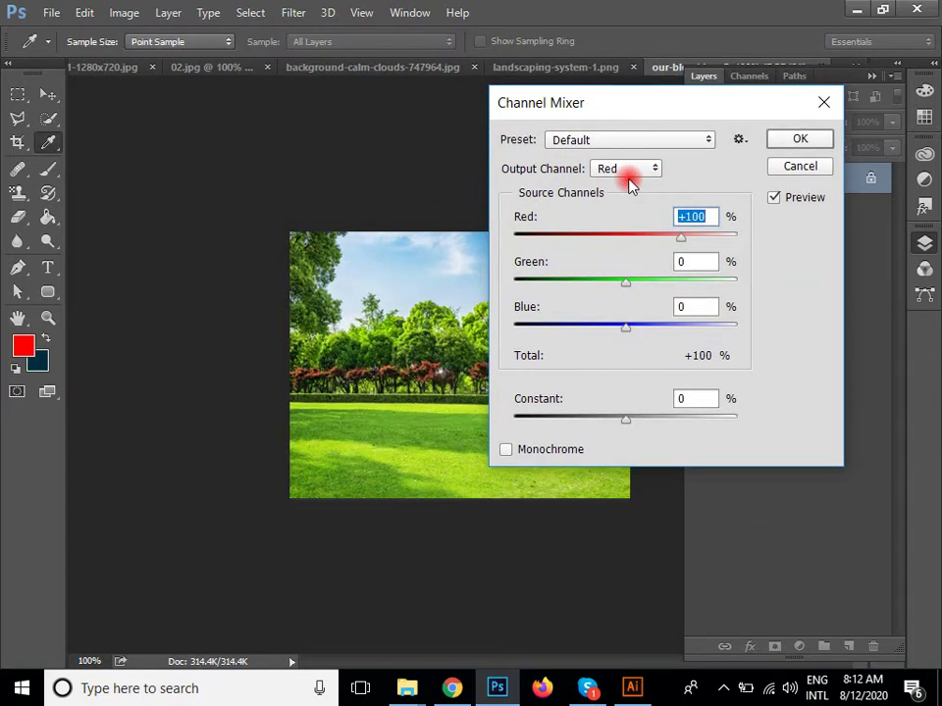
left_click_drag(614, 97, 741, 133)
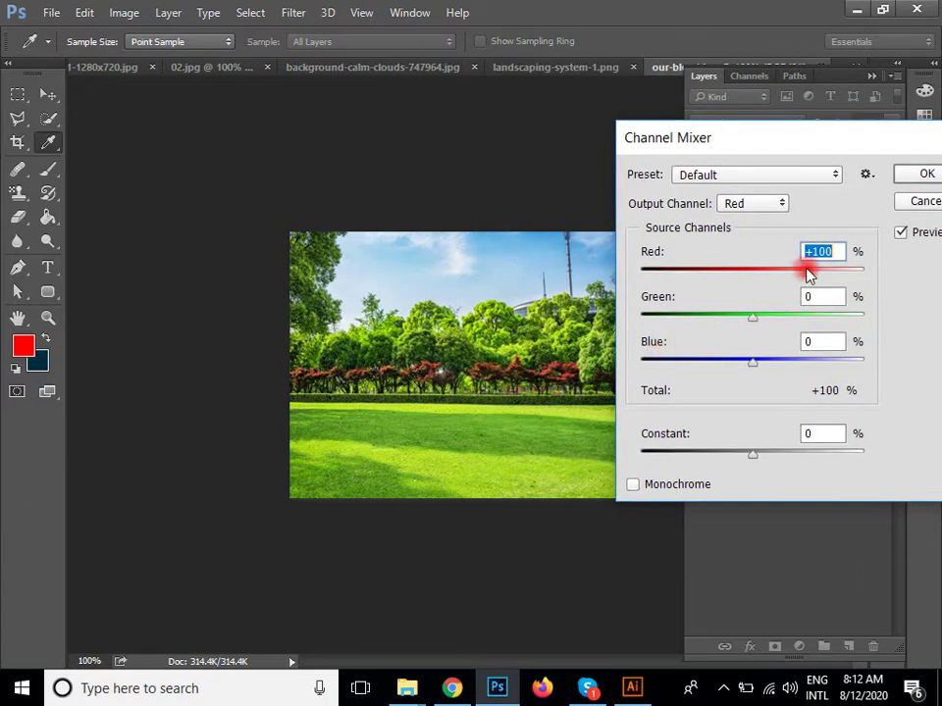
left_click_drag(806, 271, 813, 322)
- Set the Green output's green source to +108% and the Blue output's blue source to +24%, and discard the Channel Mixer adjustment
left_click(768, 206)
left_click(769, 240)
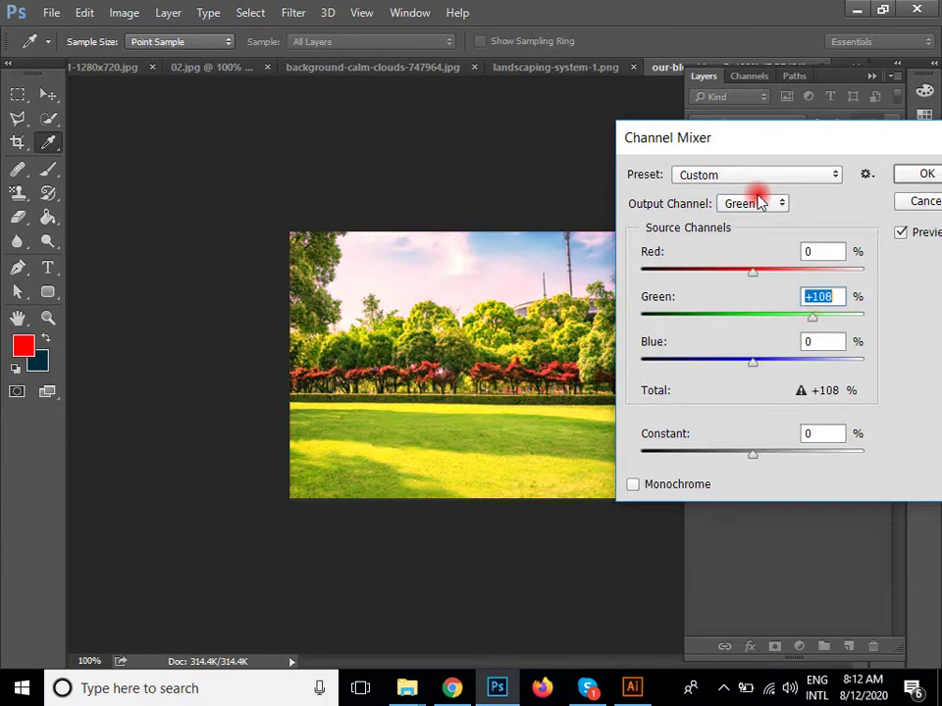
left_click(753, 203)
left_click(748, 247)
left_click_drag(810, 370, 767, 371)
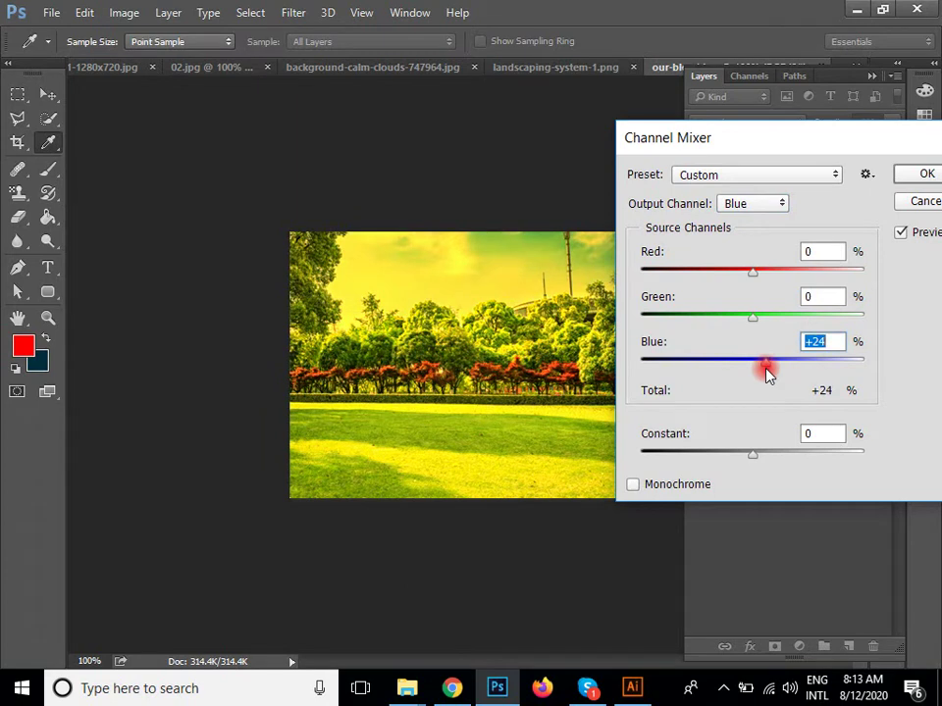
key("Escape")
key("v")
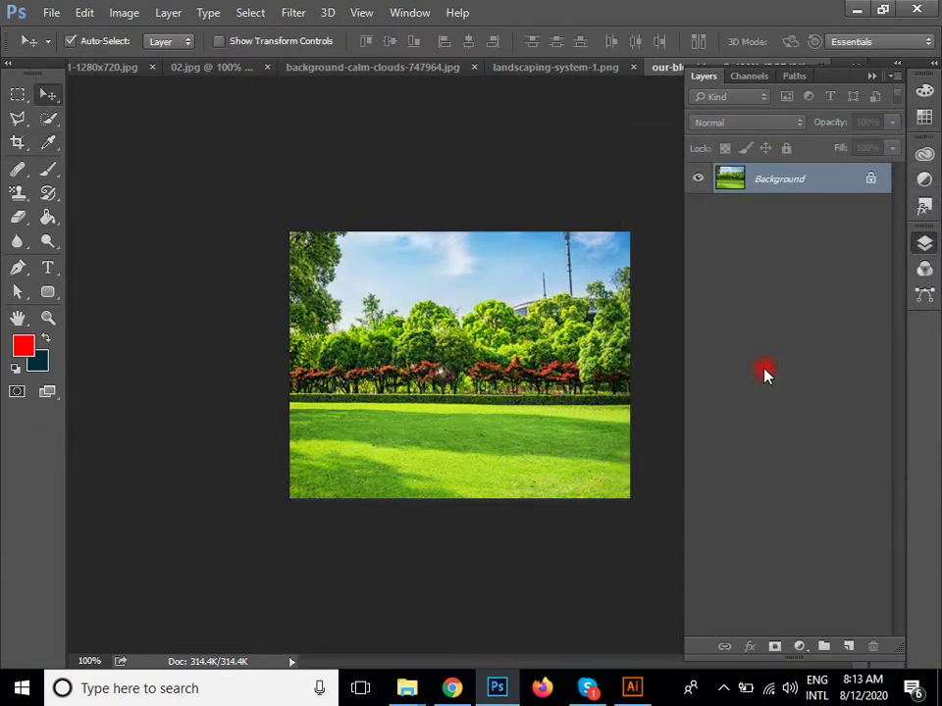
- Switch to the open background-calm-clouds image of the lake and wooden pier
key("ctrl+Tab")
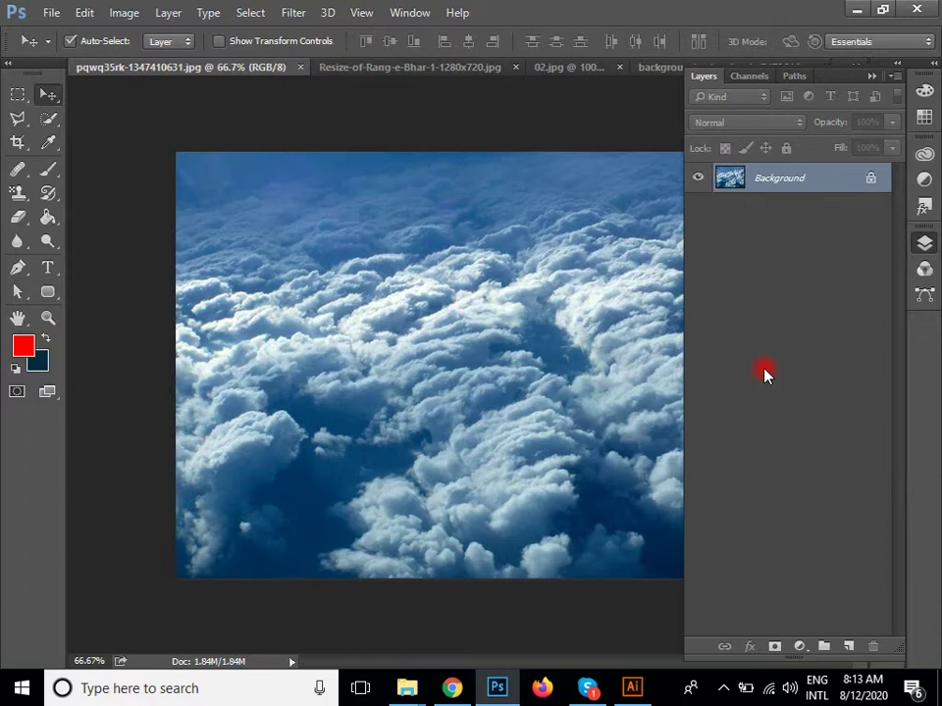
key("ctrl+Tab")
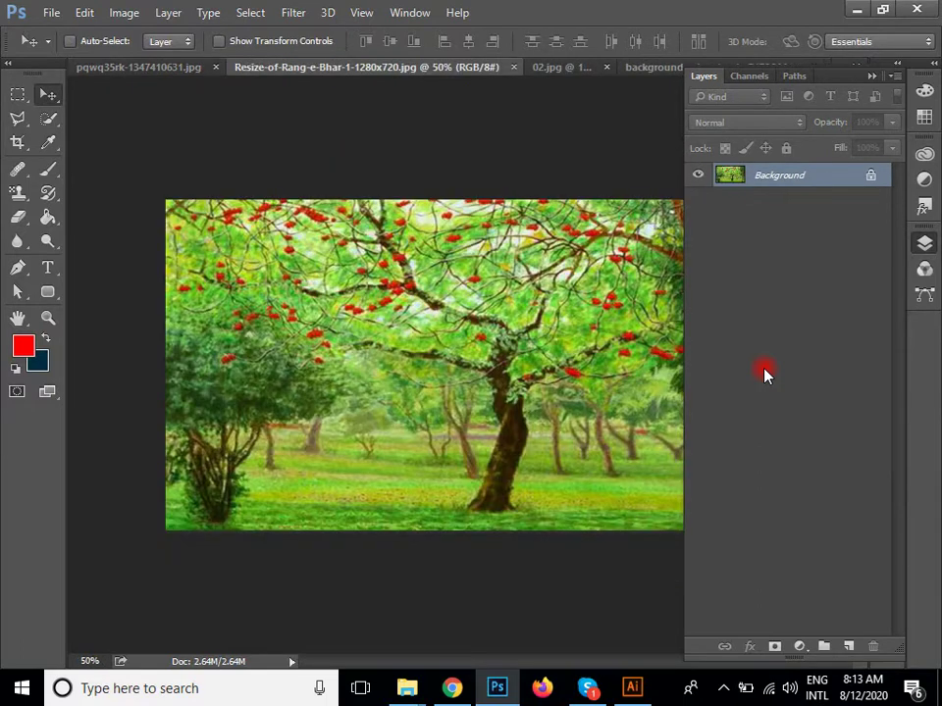
key("ctrl+Tab")
key("ctrl+Tab")
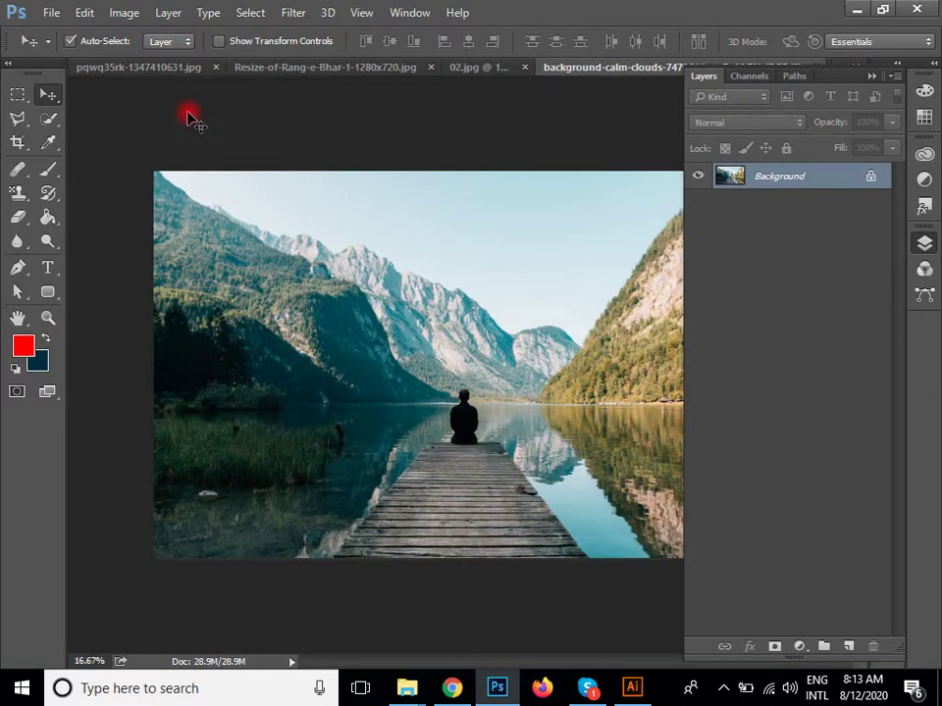
- Start a Color Lookup adjustment on the lake image and preview the Crisp_Winter.look 3DLUT file
left_click(127, 12)
mouse_move(137, 70)
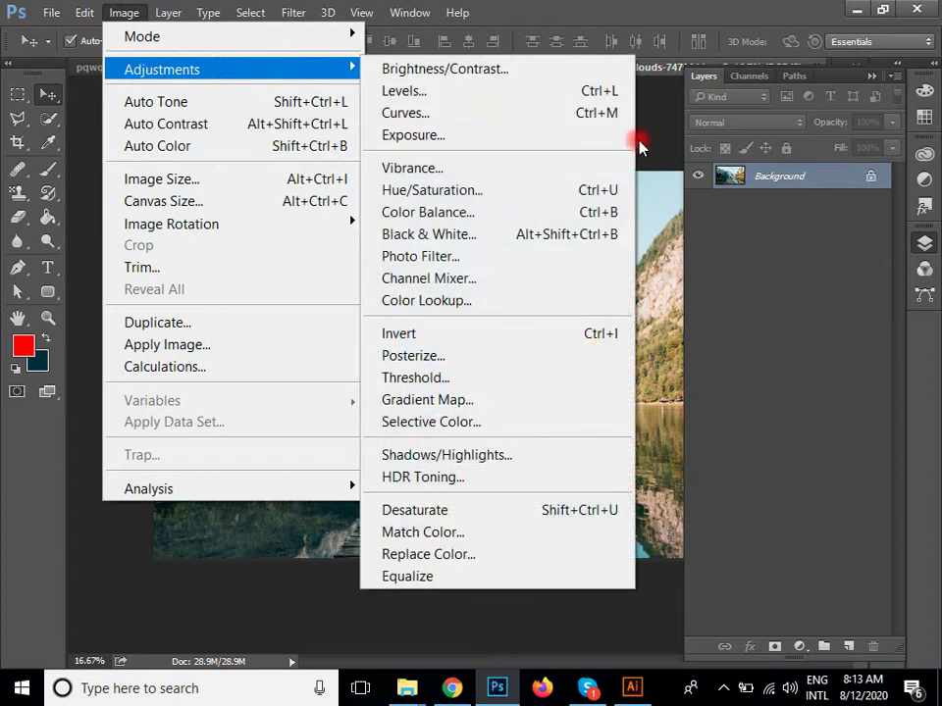
left_click(508, 301)
left_click_drag(460, 144, 748, 74)
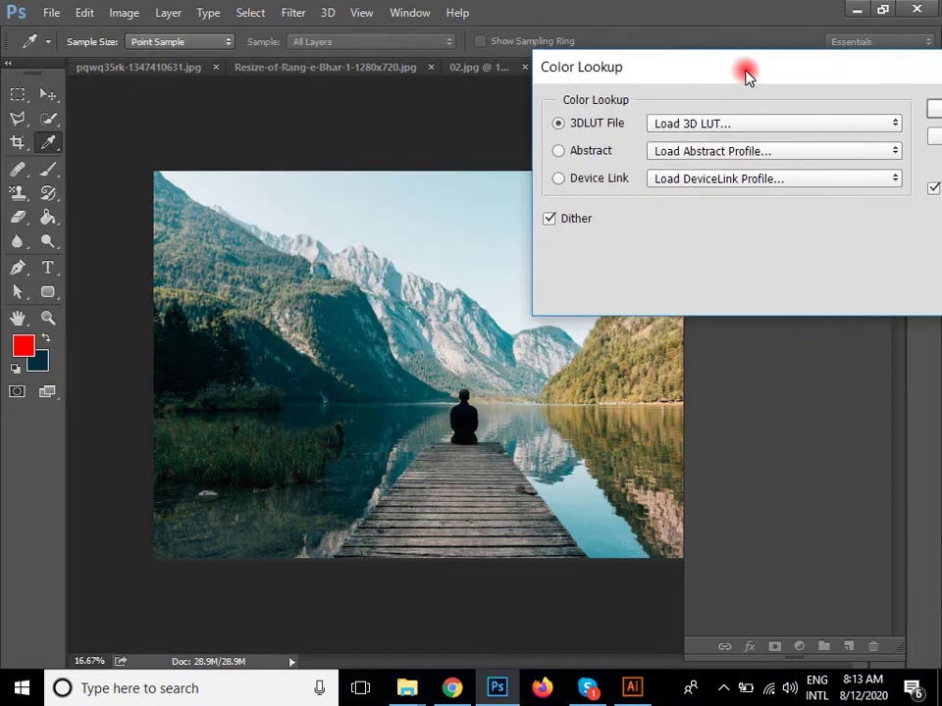
left_click(836, 125)
left_click(771, 282)
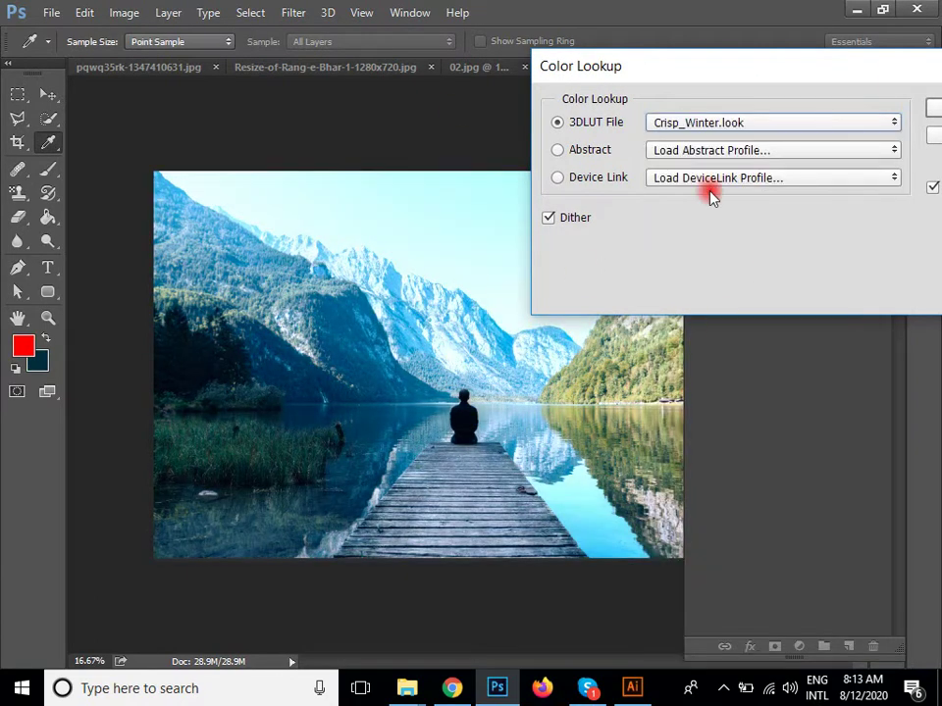
- Preview the Fuji F125 Kodak 2395 and Kodak 5218 Kodak 2383 3DLUT files on the lake image
left_click(775, 123)
left_click(651, 438)
left_click(761, 122)
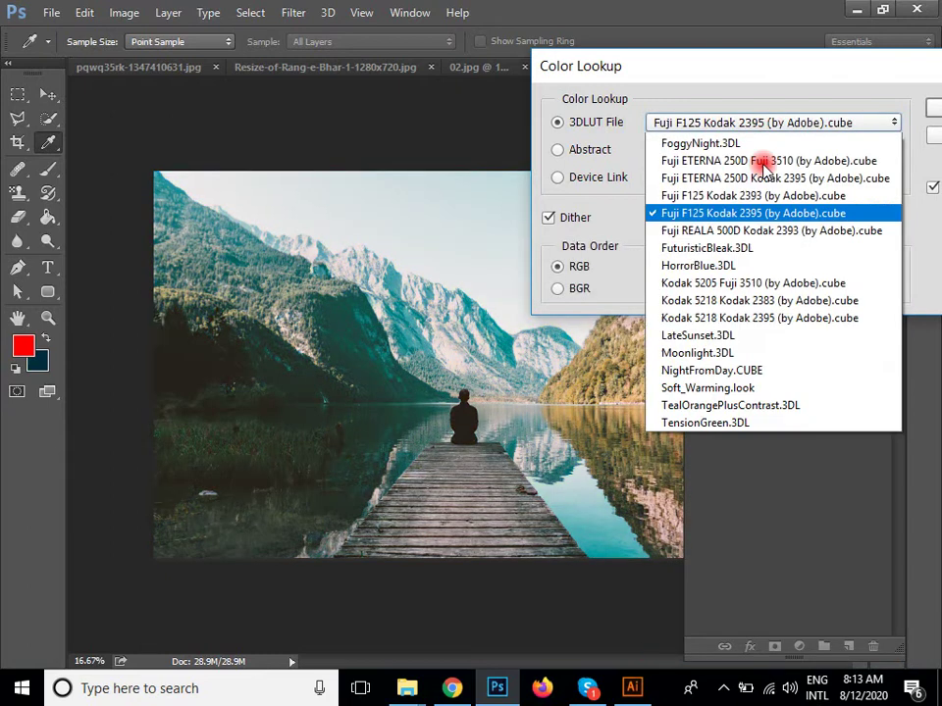
left_click(741, 526)
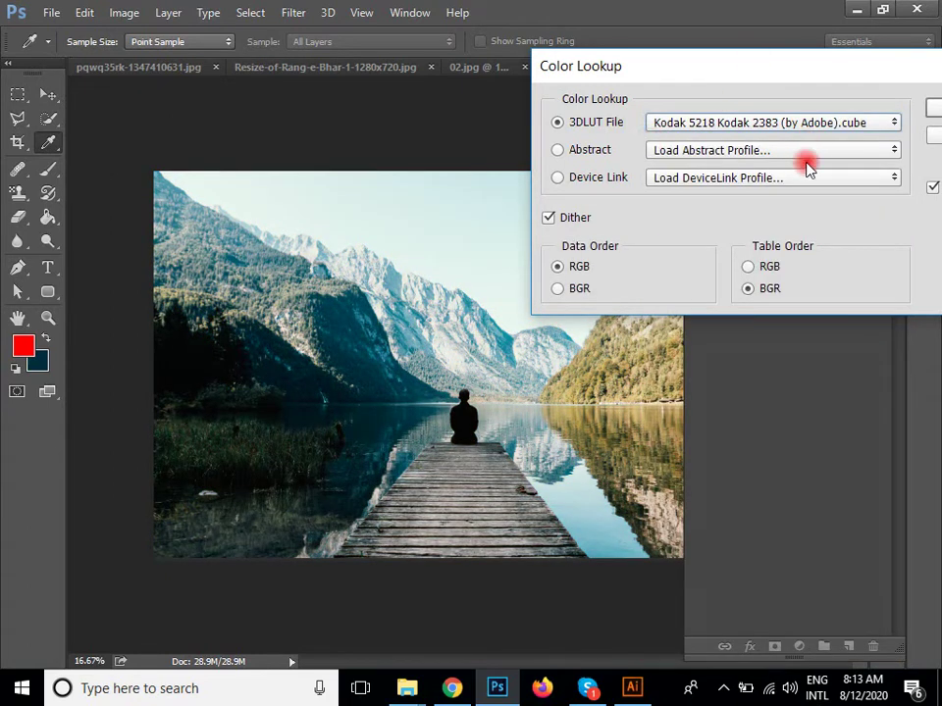
- Preview the Moonlight.3DL and TealOrangePlusContrast.3DL 3DLUT files on the lake image
left_click(787, 123)
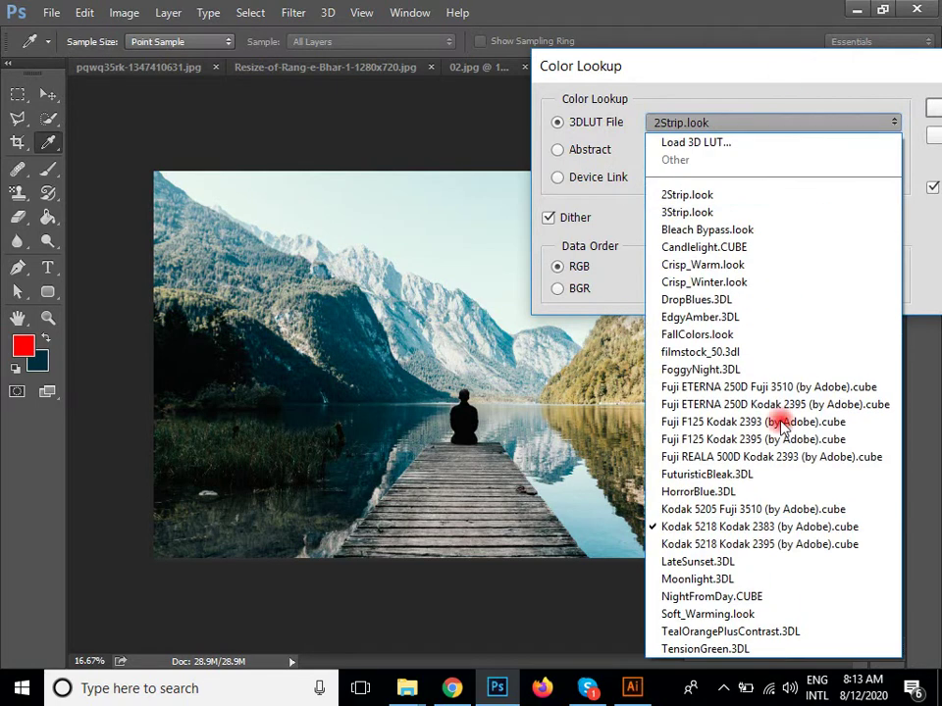
left_click(731, 581)
left_click(807, 123)
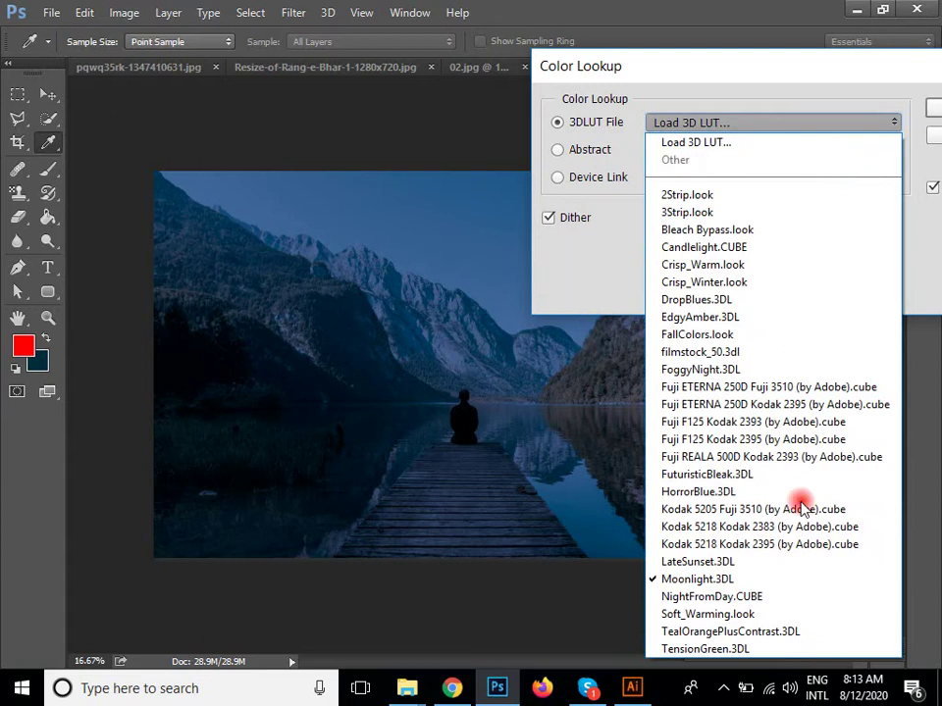
left_click(768, 628)
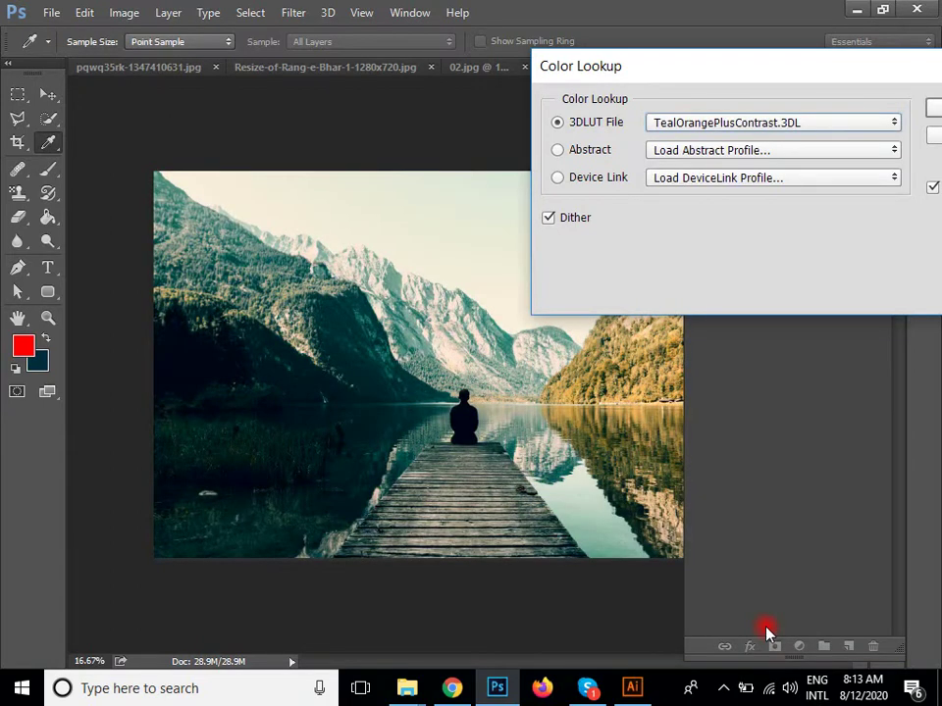
- Browse the Downloads folder for an Abstract profile, dismiss the file selection and cancel the Color Lookup adjustment
left_click(600, 162)
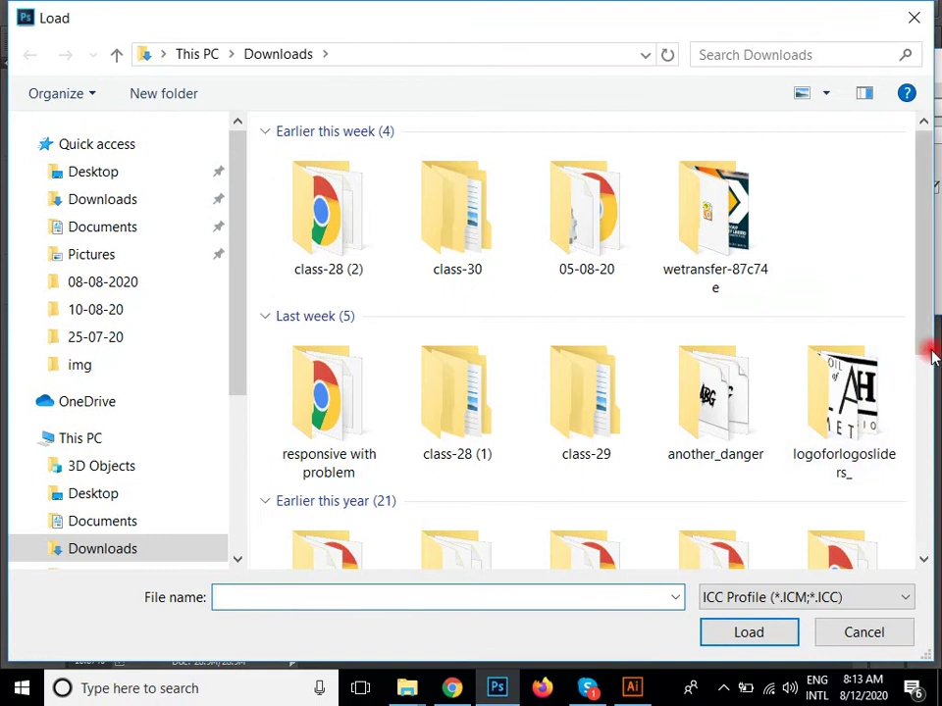
left_click_drag(930, 307, 925, 563)
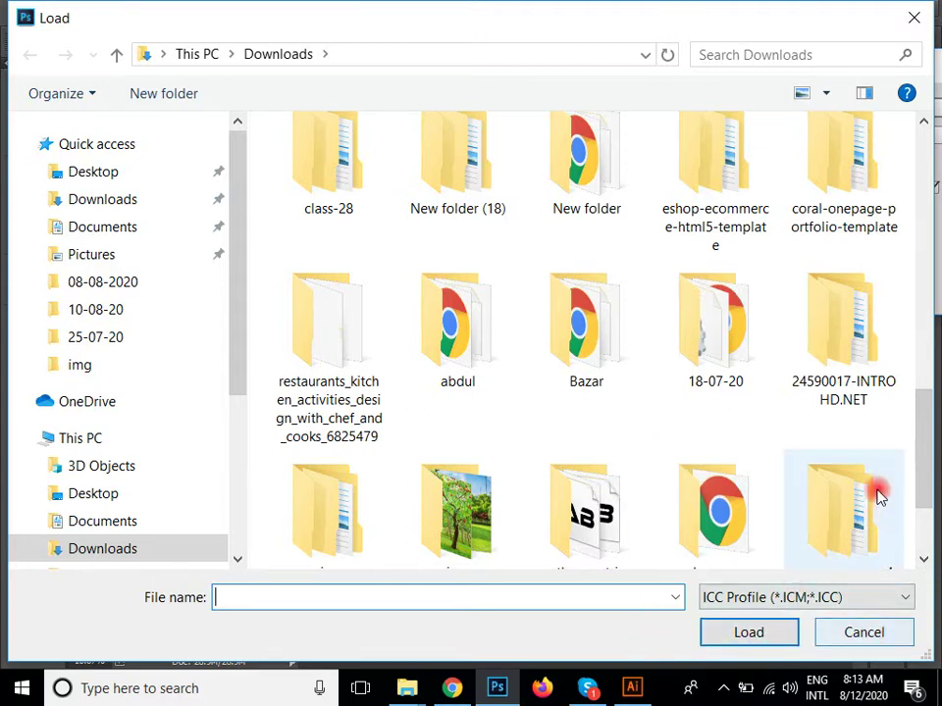
scroll(879, 498, "down", 2)
left_click(850, 631)
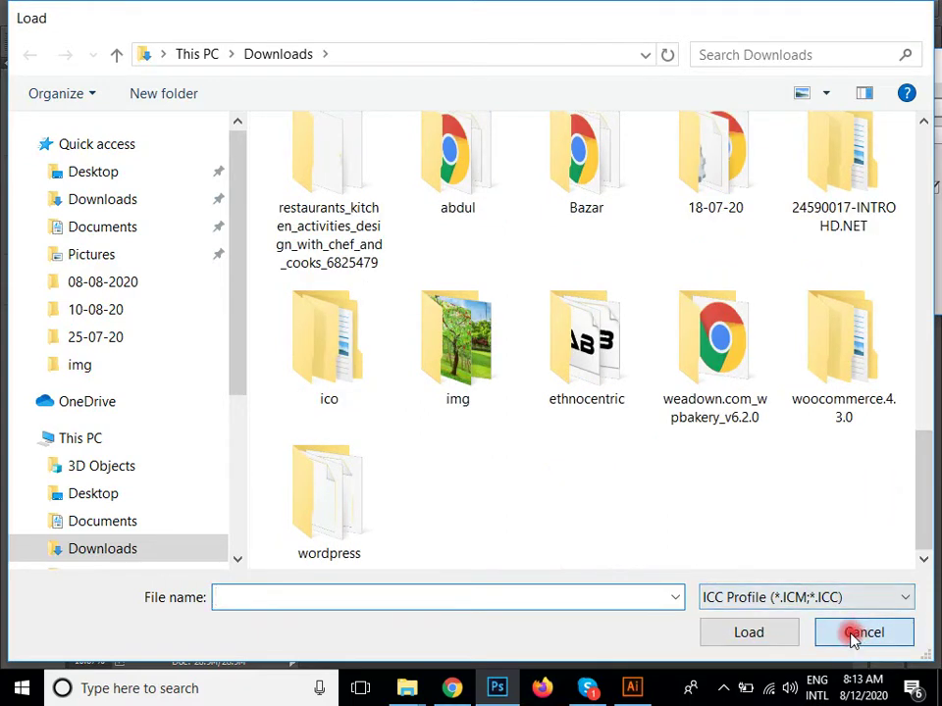
left_click_drag(825, 78, 595, 122)
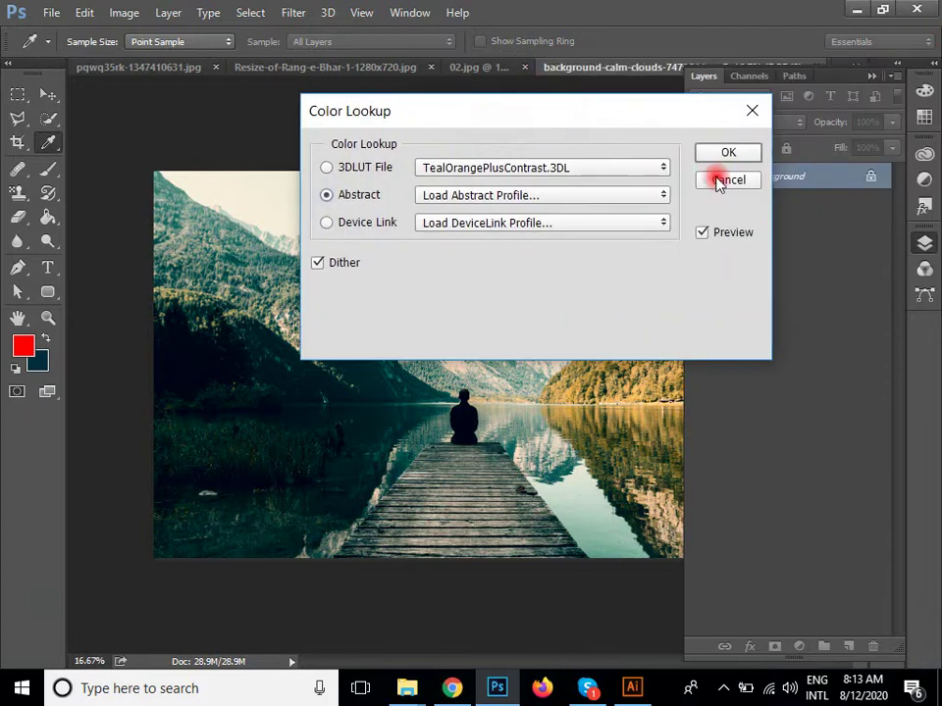
left_click(719, 180)
- Switch to Chrome and search Google Images for "canon photofilter" in place of the character logo query
left_click(452, 688)
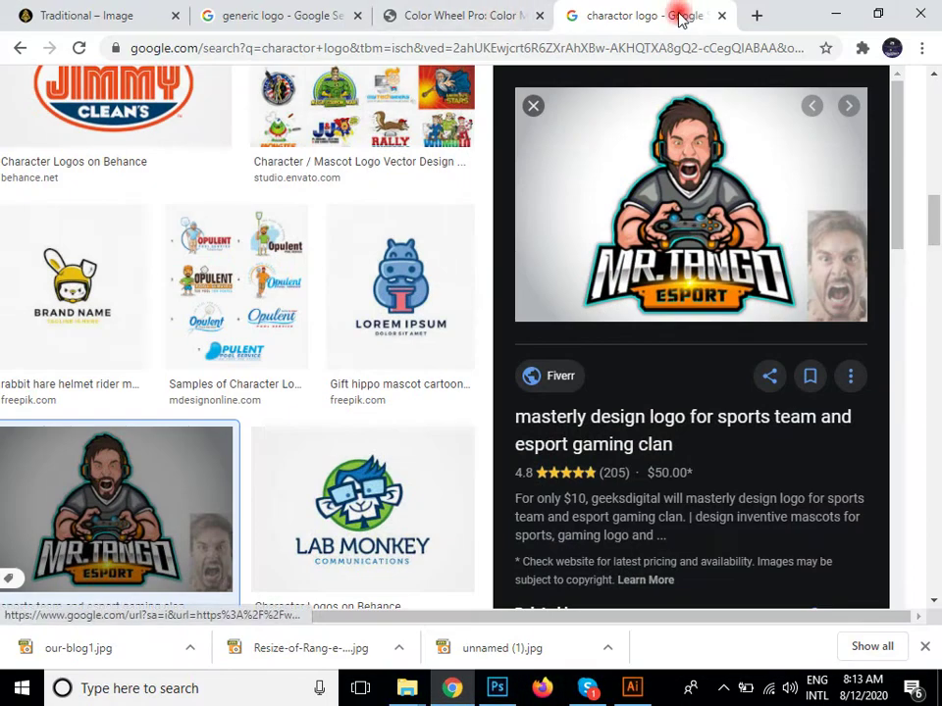
scroll(483, 193, "up", 10)
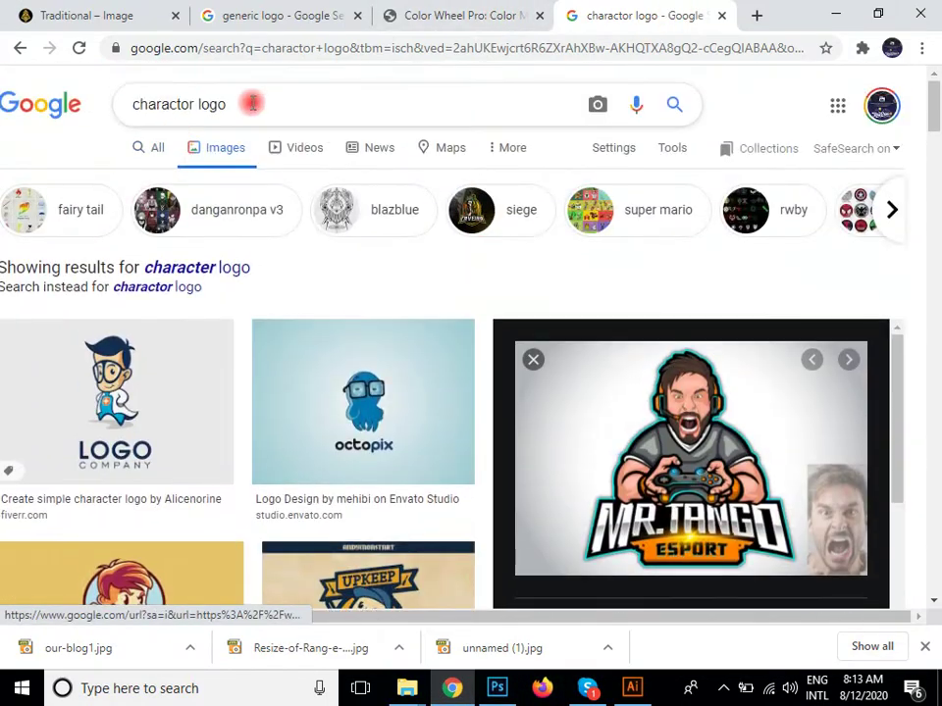
left_click_drag(248, 102, 98, 105)
type("c")
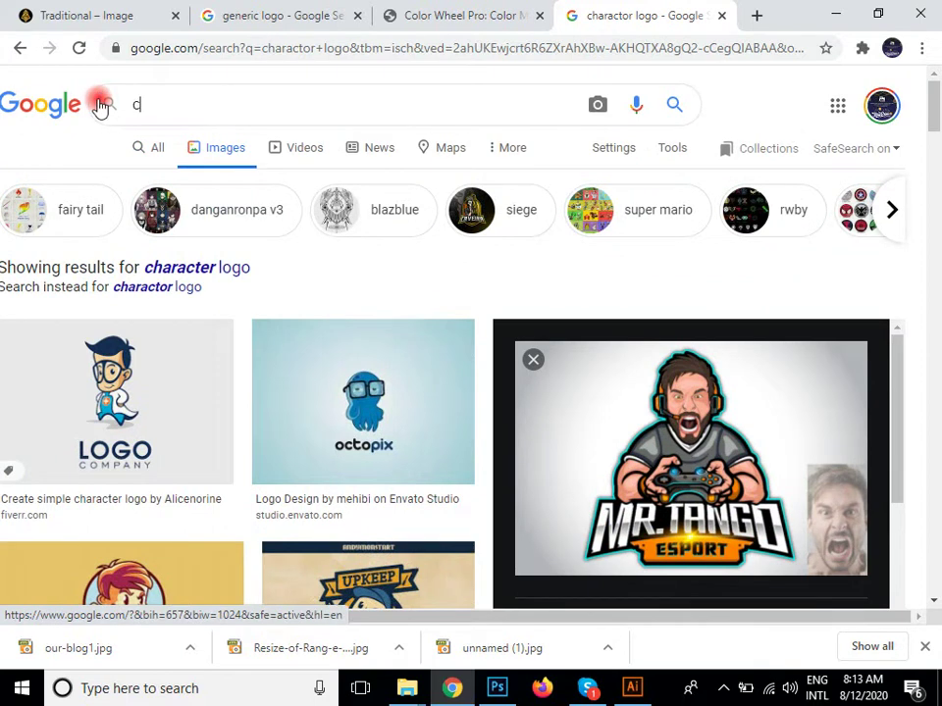
type("anon p")
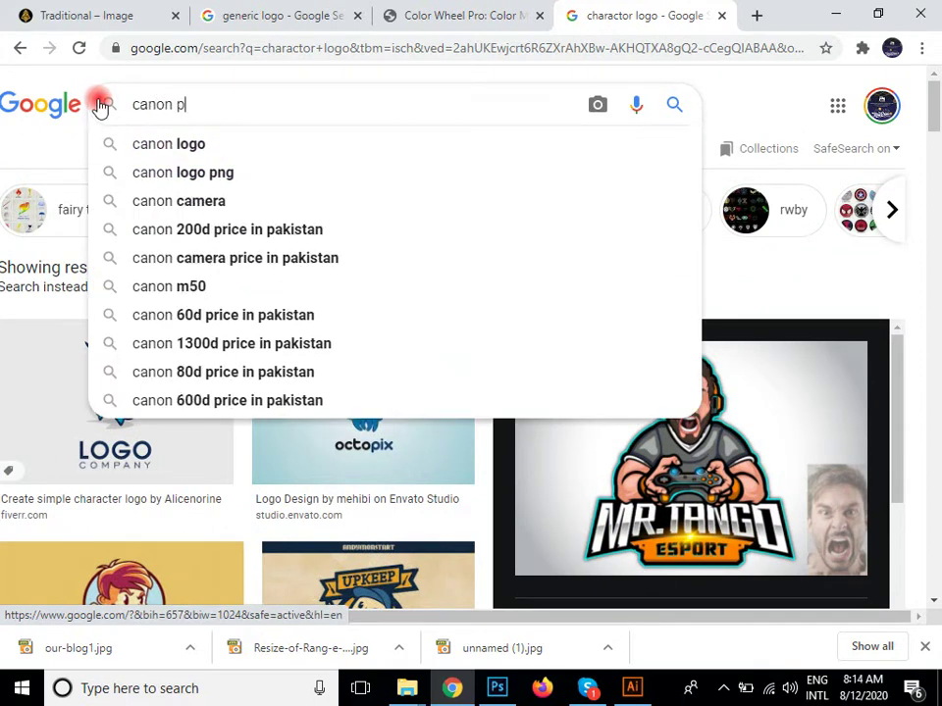
type("hoto")
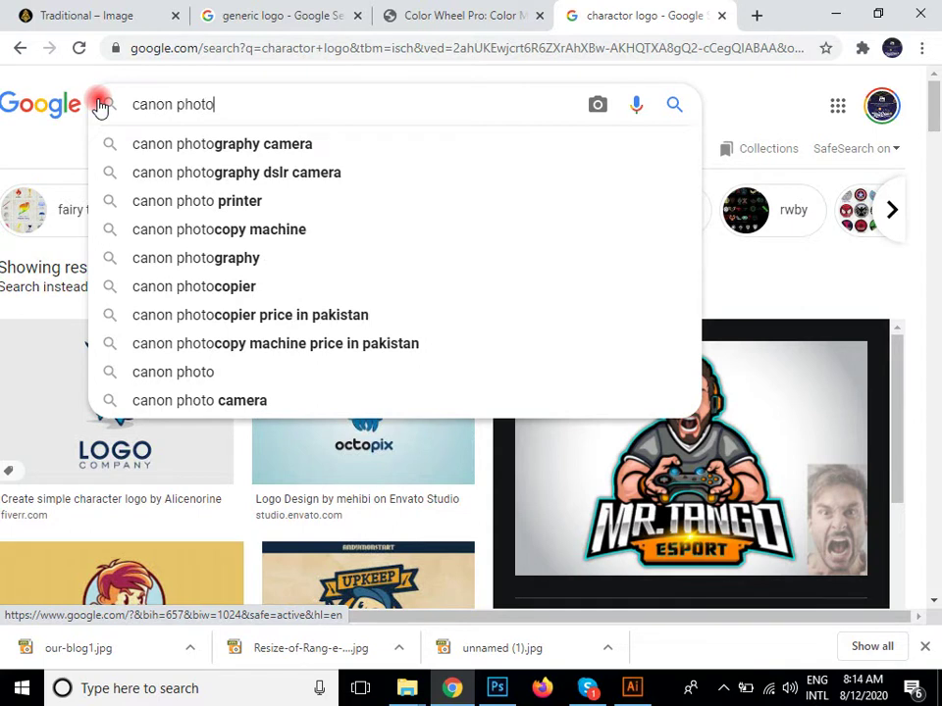
type("filter")
key("Return")
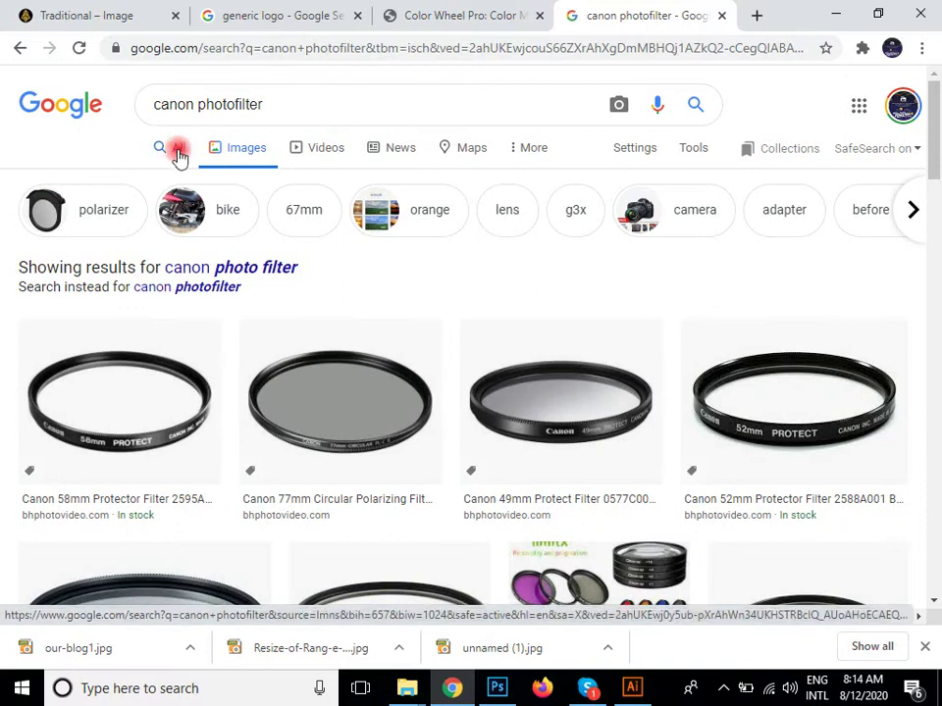
- Show all web results for the search and open the Canon Creative Filters and TechRadar "5 essential photography filters" results in new tabs
left_click(286, 269)
left_click(179, 149)
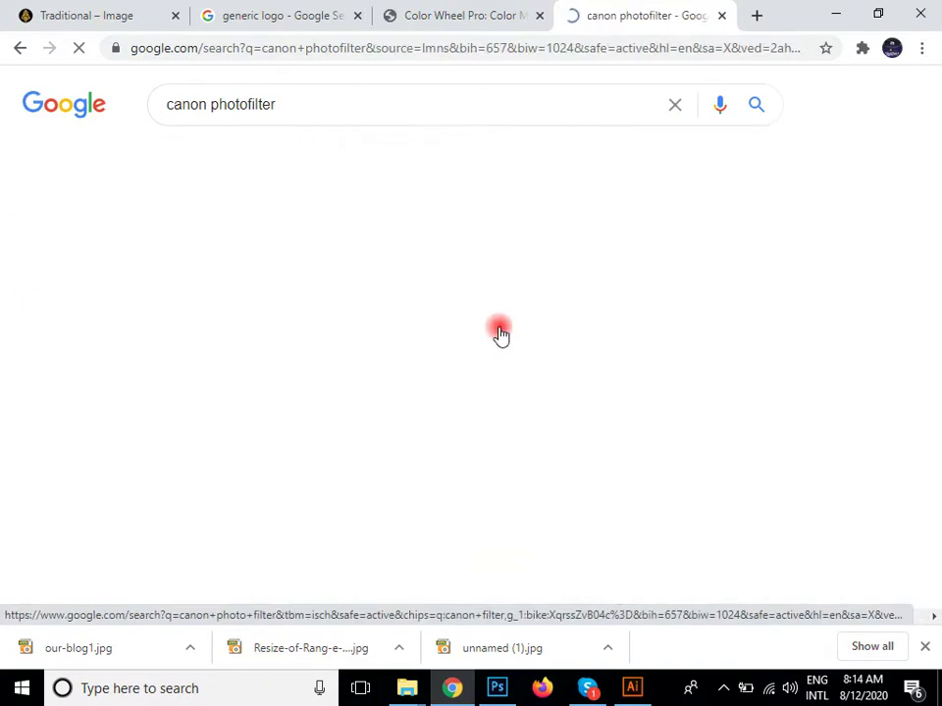
scroll(672, 380, "down", 10)
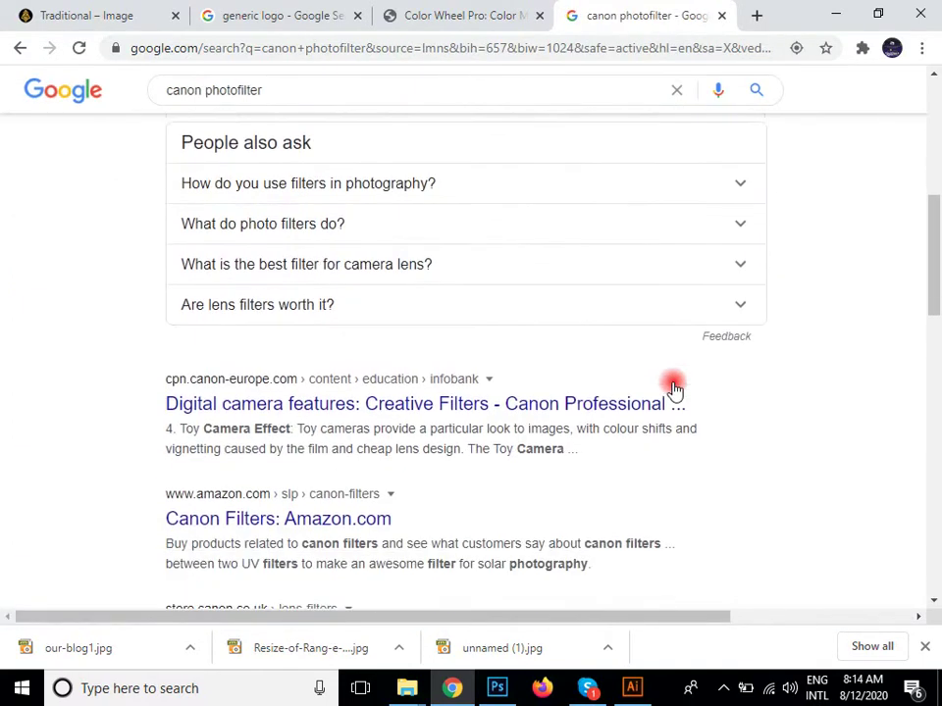
middle_click(410, 280)
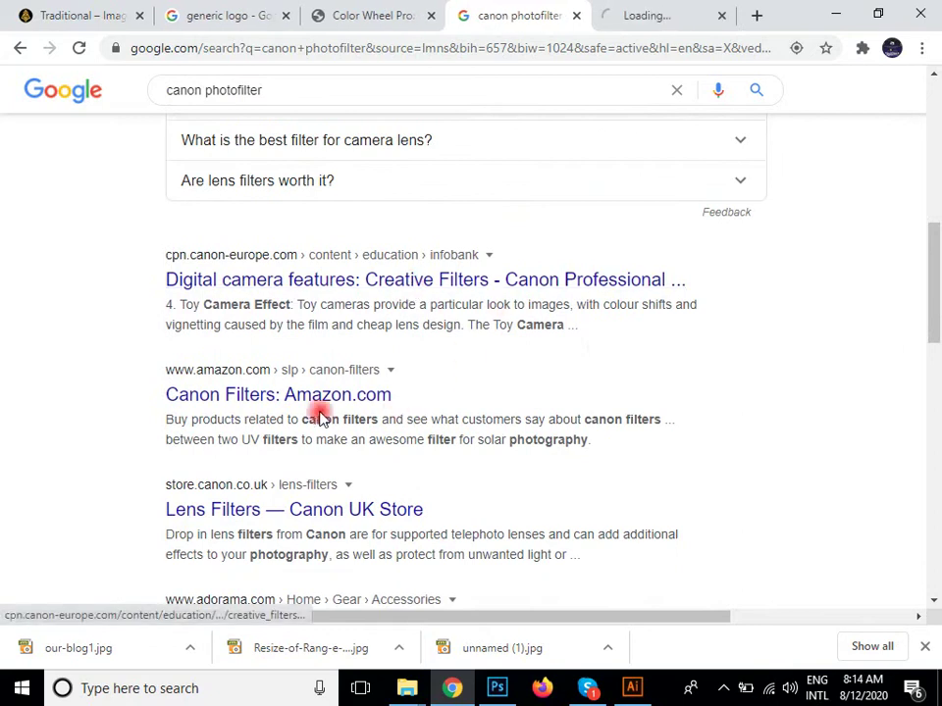
scroll(547, 405, "down", 3)
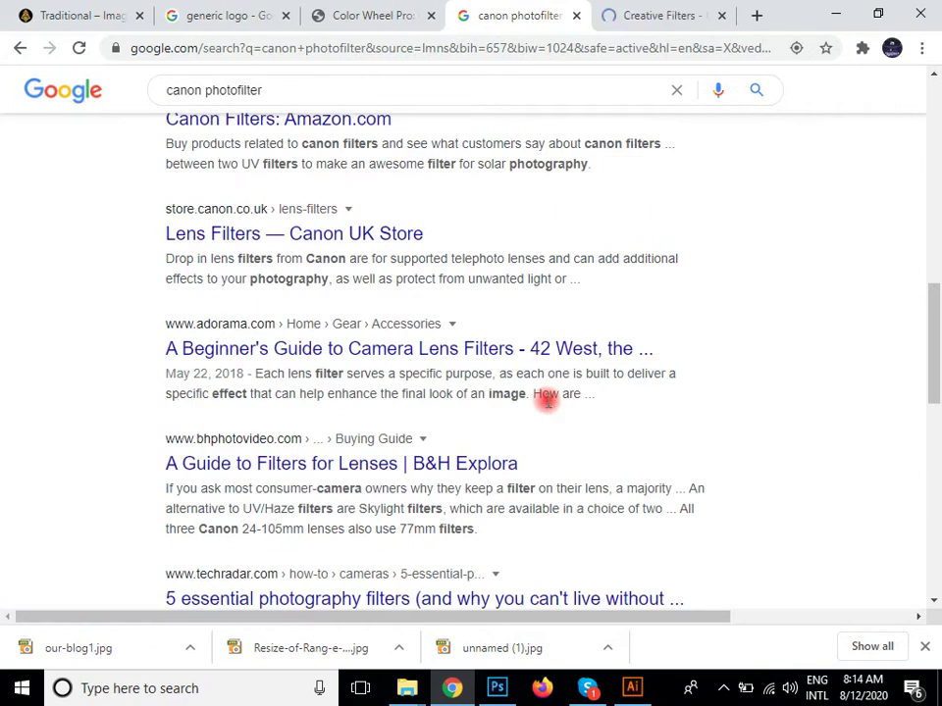
scroll(547, 401, "down", 1)
middle_click(326, 501)
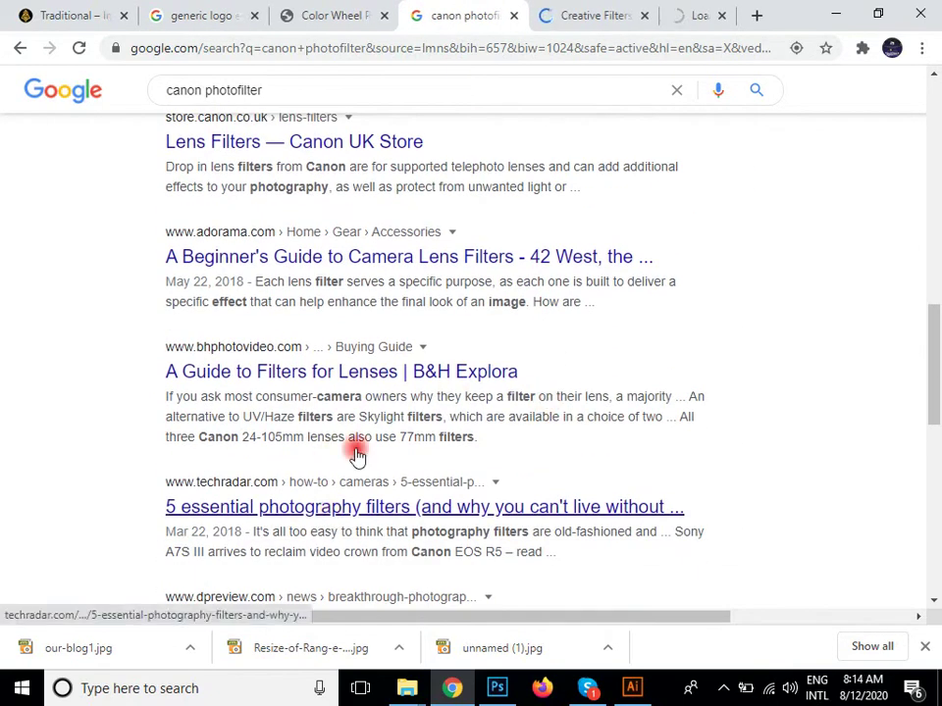
- Examine the Canon Creative Filters page, including its effect descriptions and the Standard sample image
left_click(581, 10)
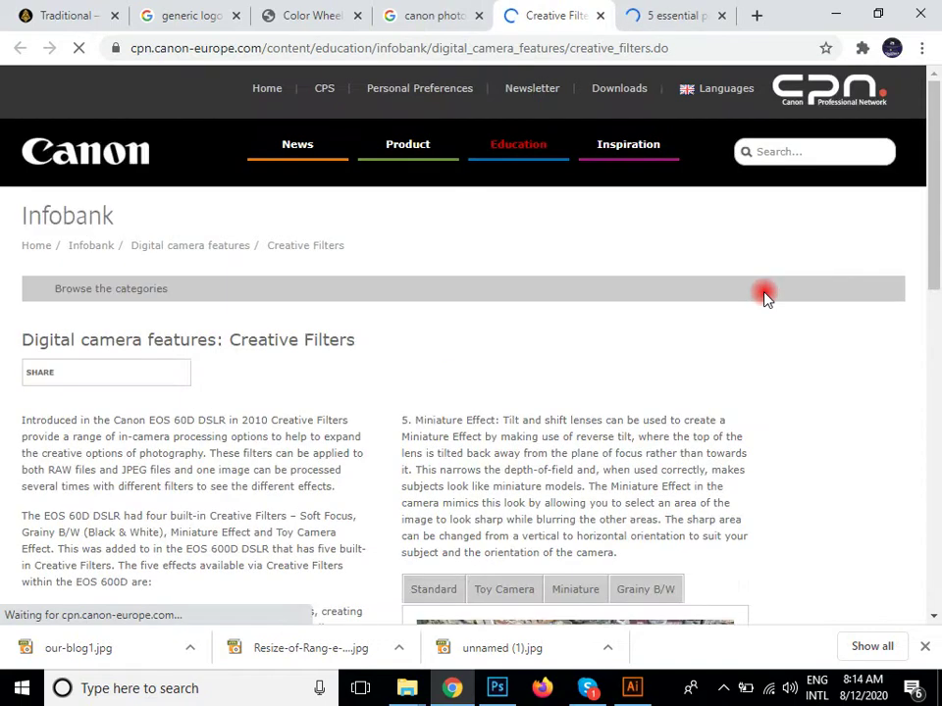
scroll(577, 371, "down", 3)
scroll(576, 371, "down", 1)
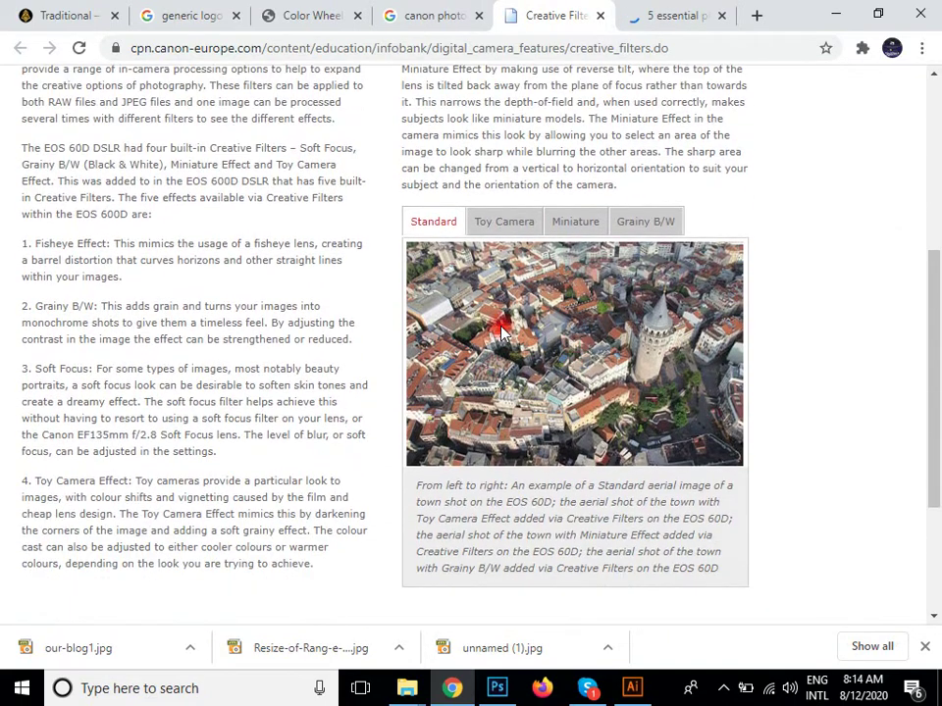
scroll(619, 350, "down", 3)
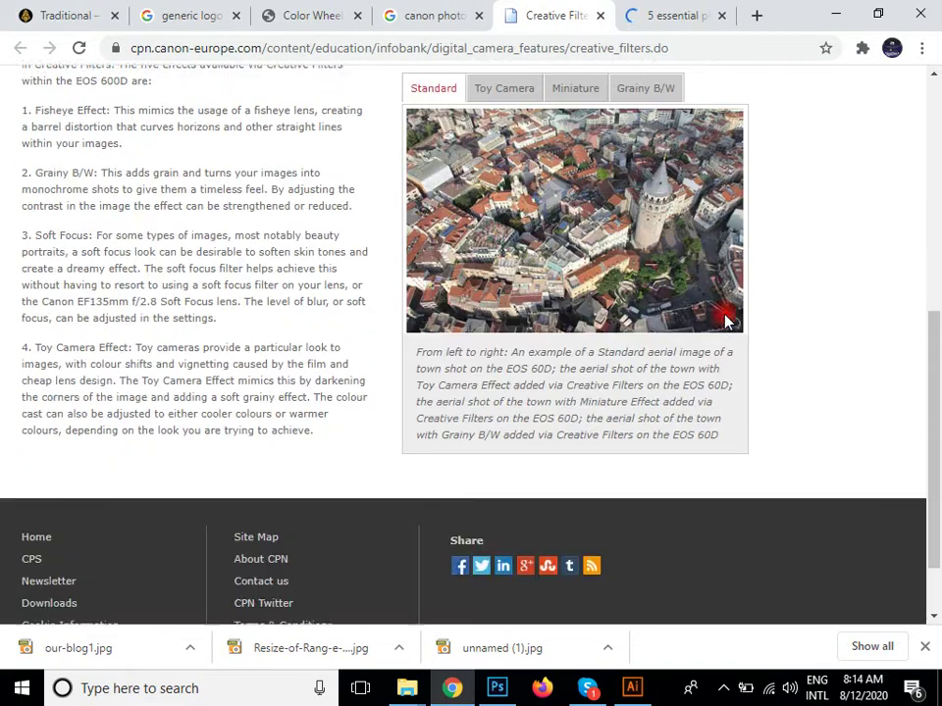
scroll(576, 337, "up", 6)
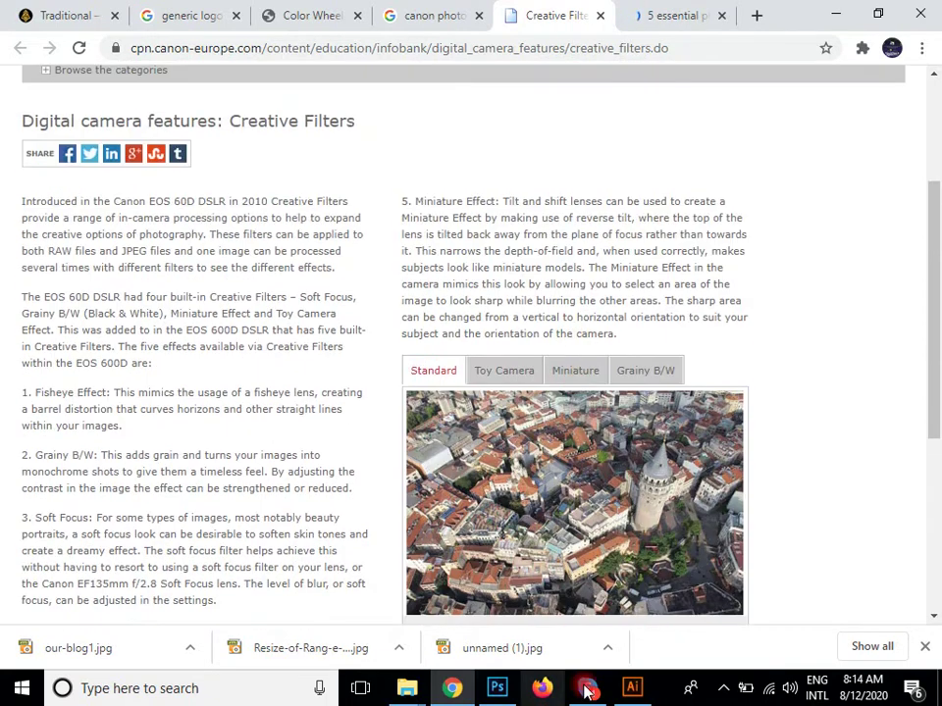
- Switch to Photoshop, start a Color Lookup adjustment on the lake image and preview the Blacklight Poster Abstract profile without loading a file
left_click(496, 687)
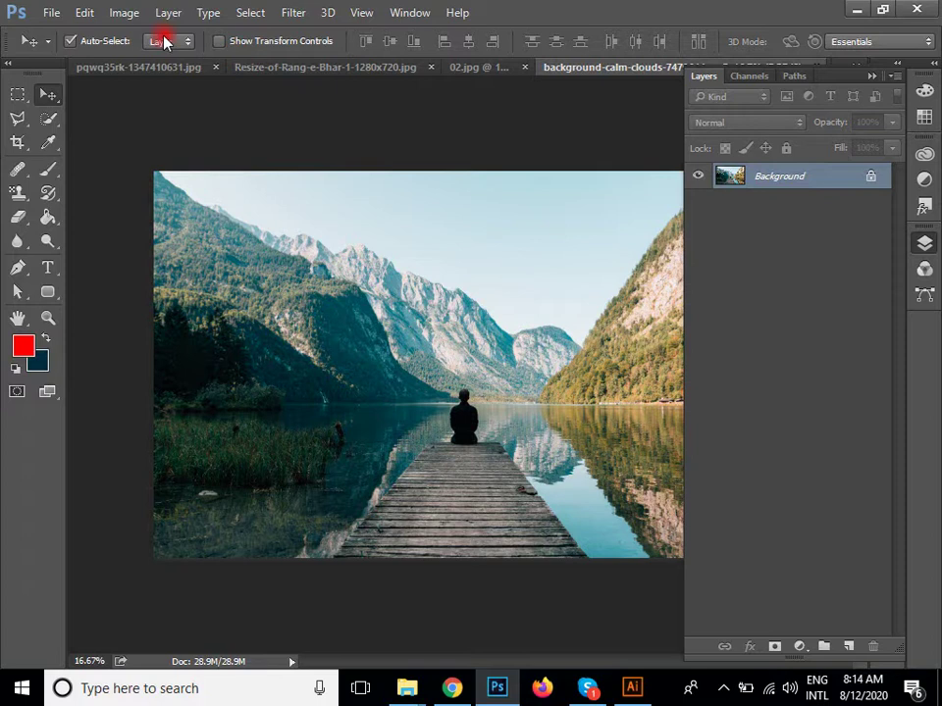
left_click(124, 12)
mouse_move(320, 71)
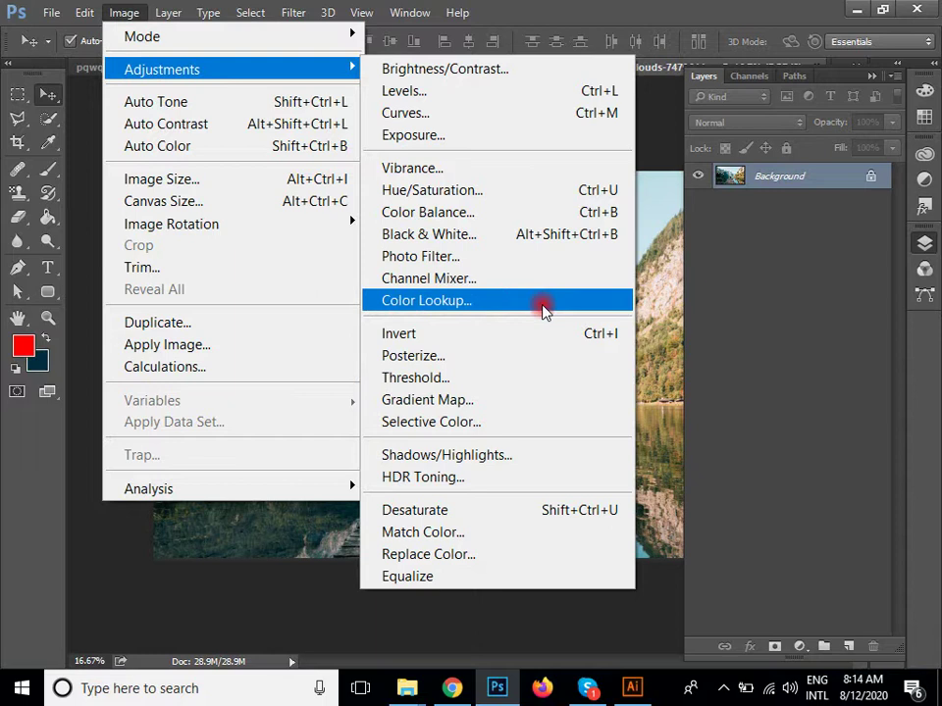
left_click(544, 309)
left_click(359, 192)
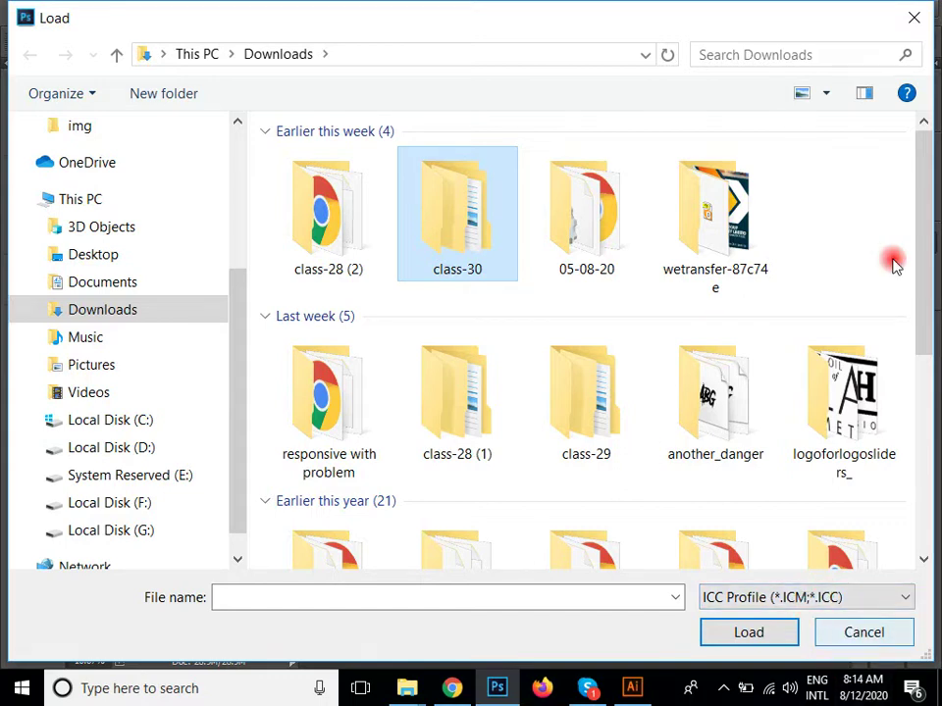
left_click(862, 632)
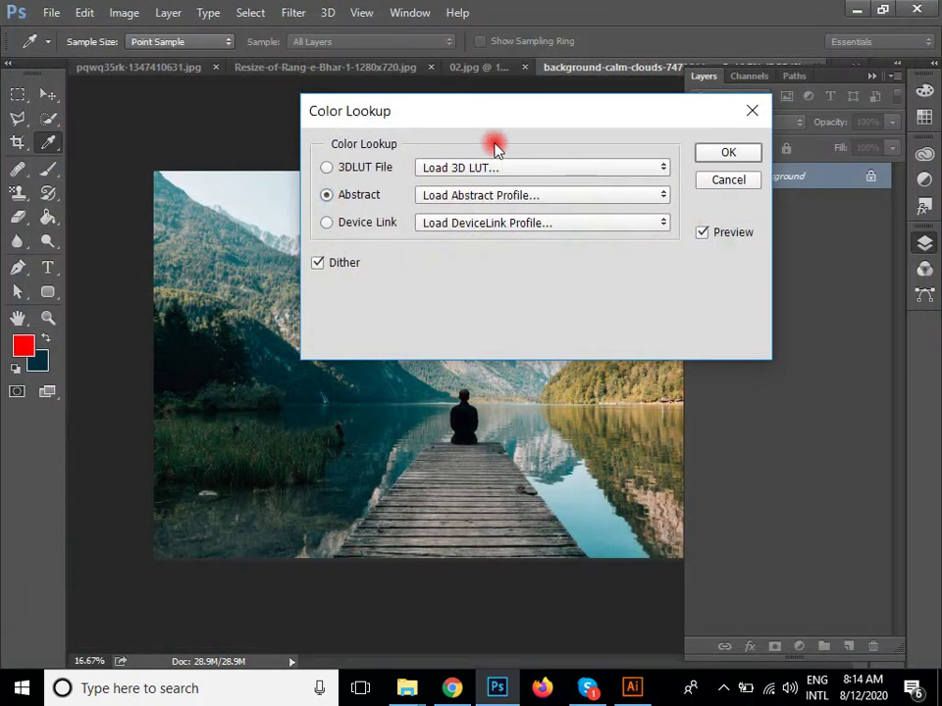
left_click(517, 196)
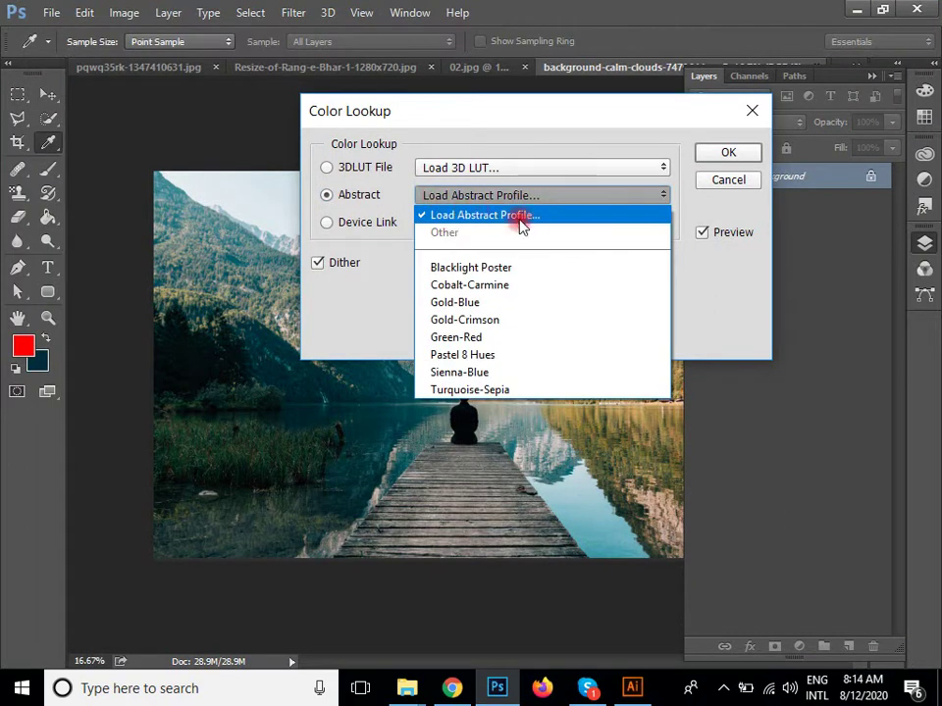
left_click(475, 268)
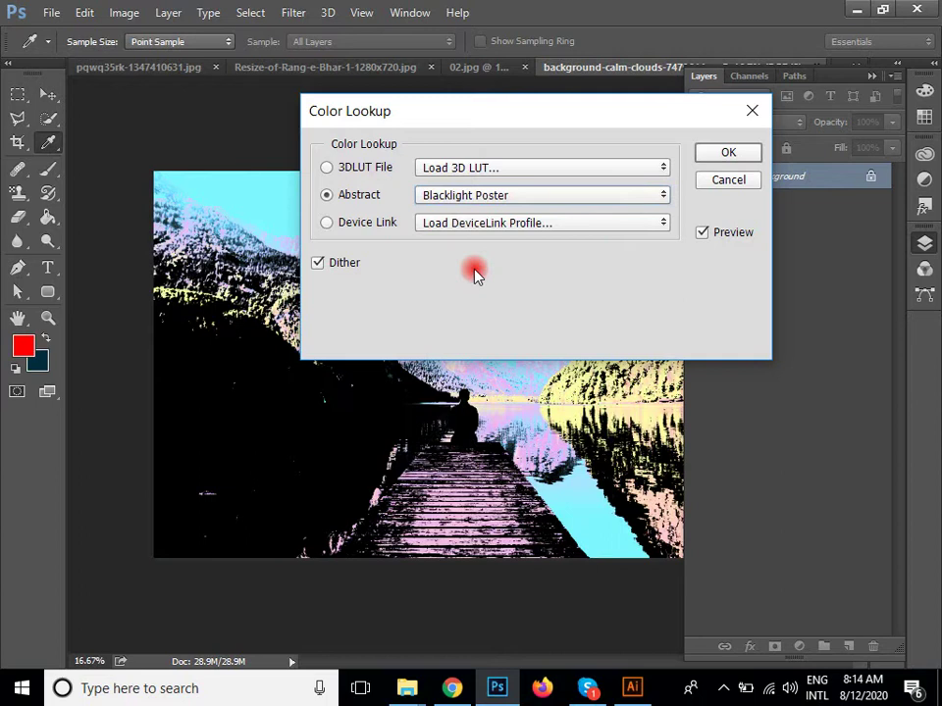
- Preview the Gold-Crimson and Sienna-Blue Abstract profiles on the lake image
left_click(526, 197)
left_click(522, 320)
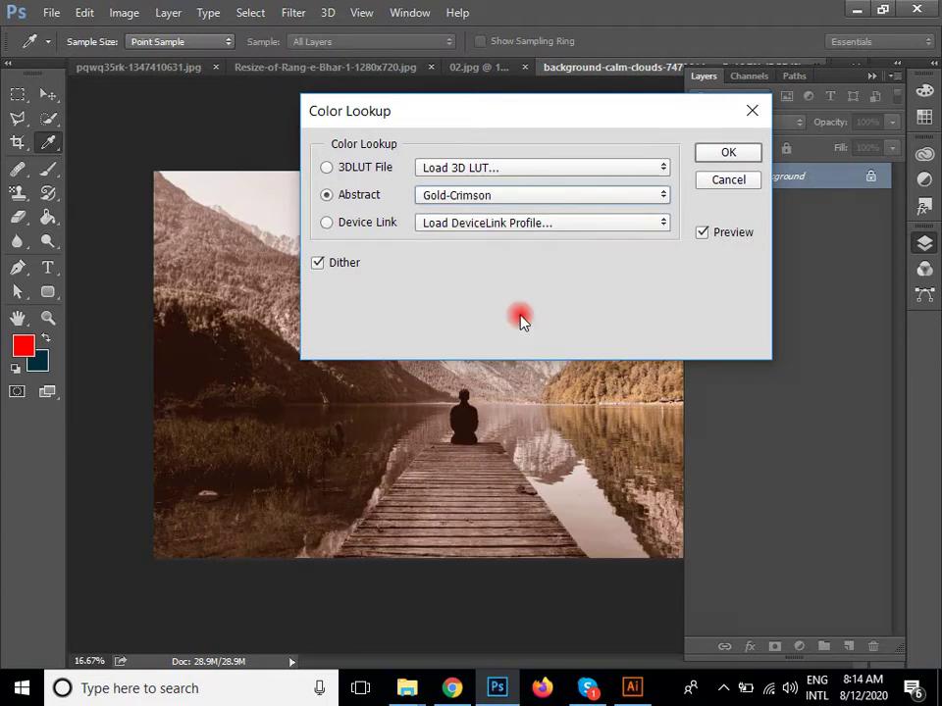
left_click(542, 196)
left_click(536, 368)
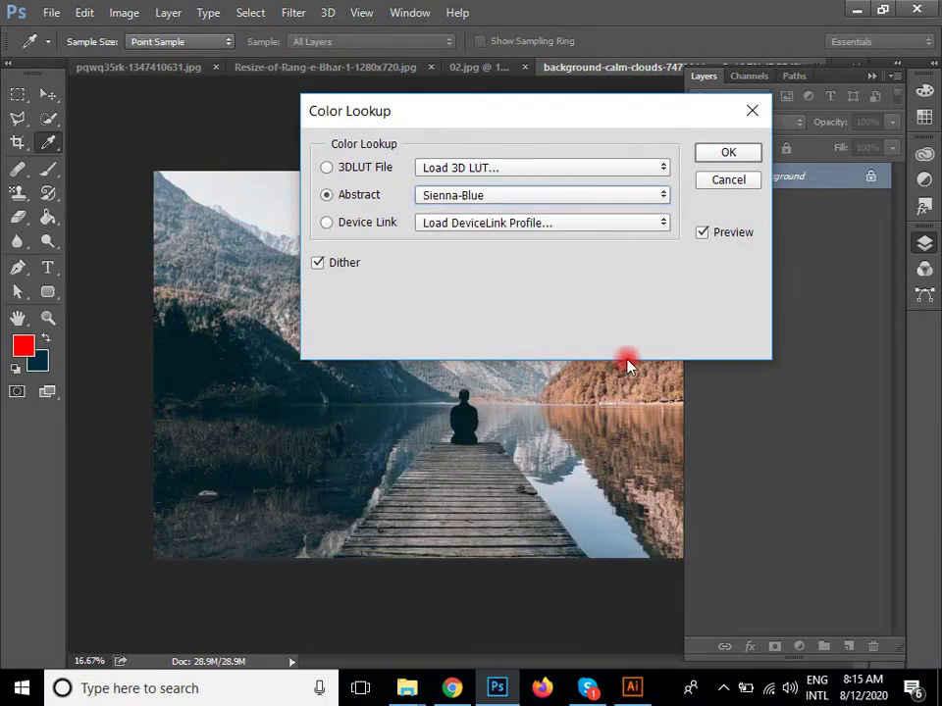
- Preview the RedBlueYellow Device Link profile without loading a file, cancel the Color Lookup adjustment and activate the Move tool
left_click(326, 223)
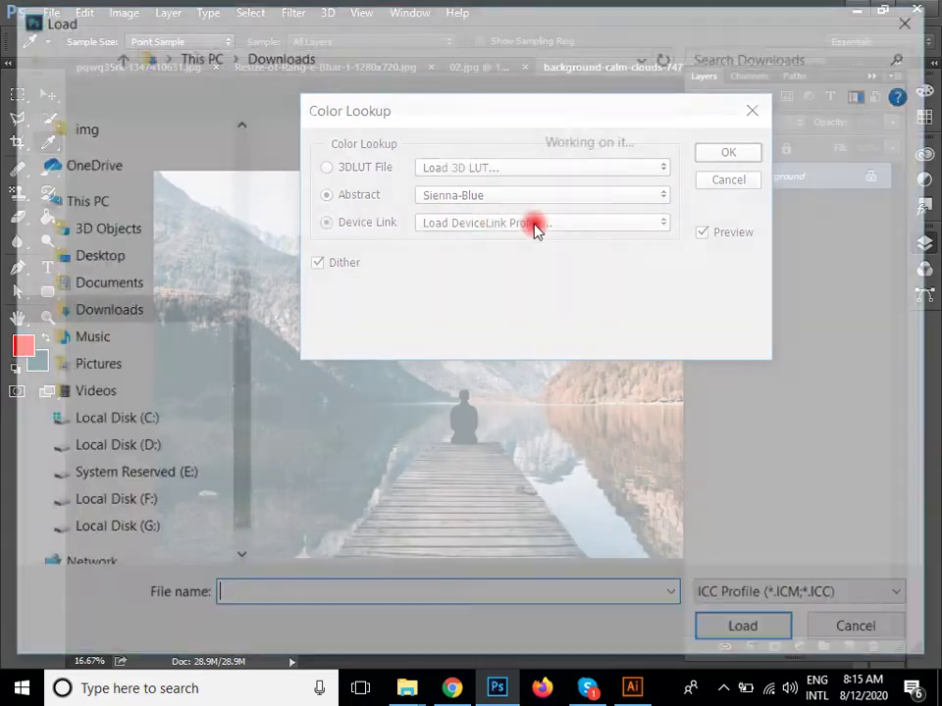
left_click(852, 633)
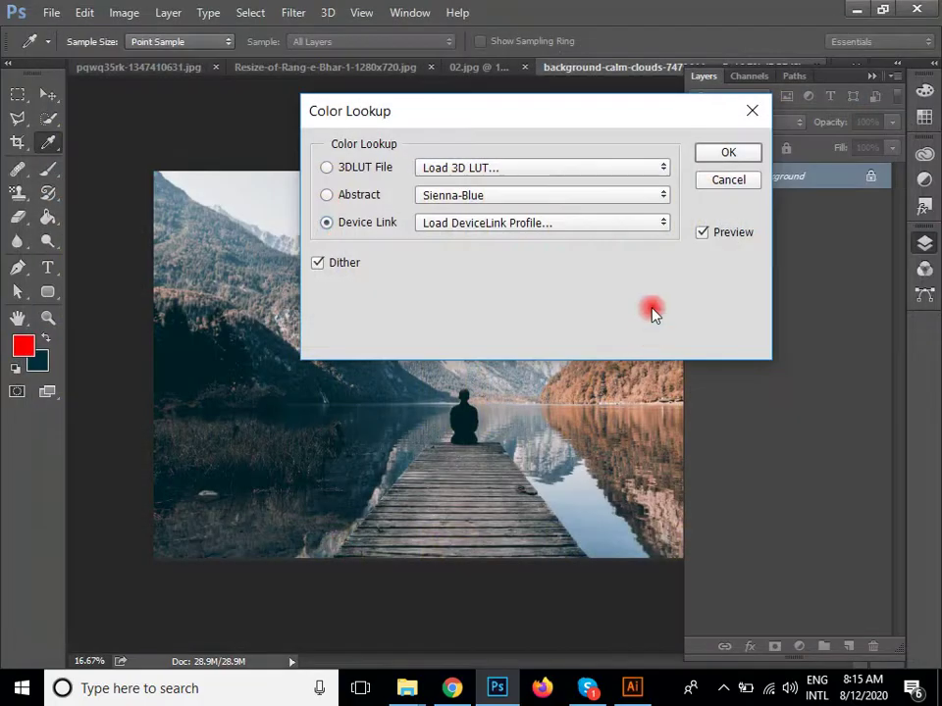
left_click(587, 231)
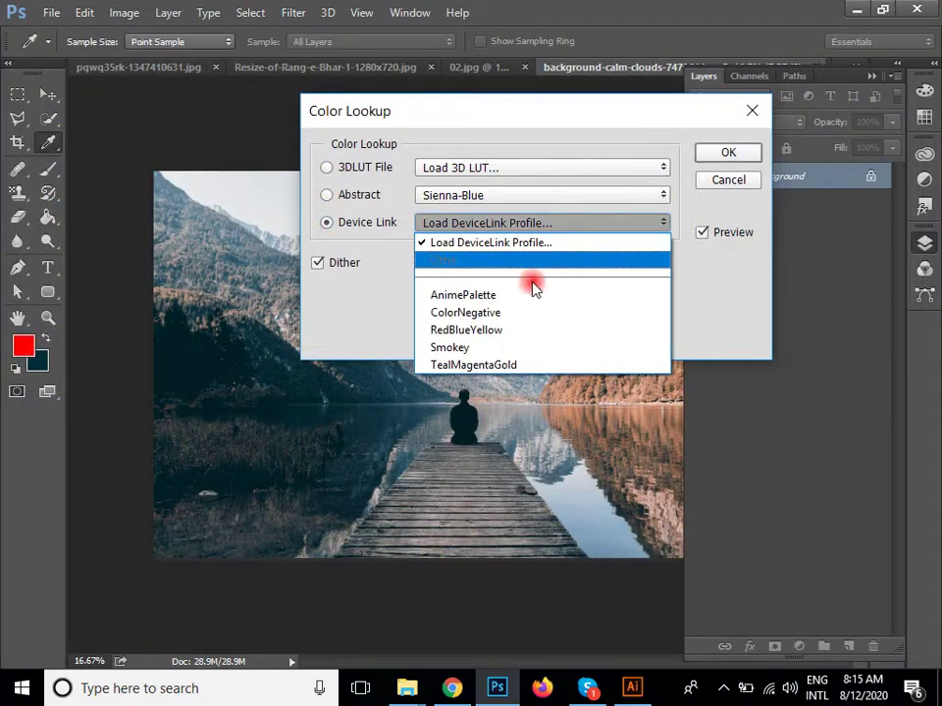
left_click(549, 224)
left_click(549, 328)
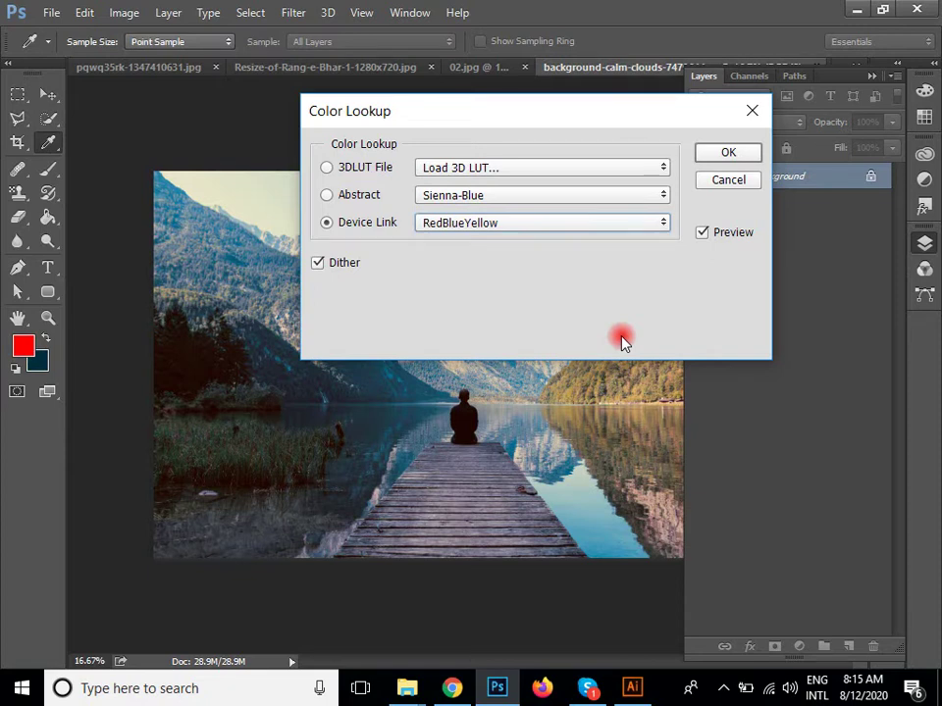
key("Escape")
key("v")
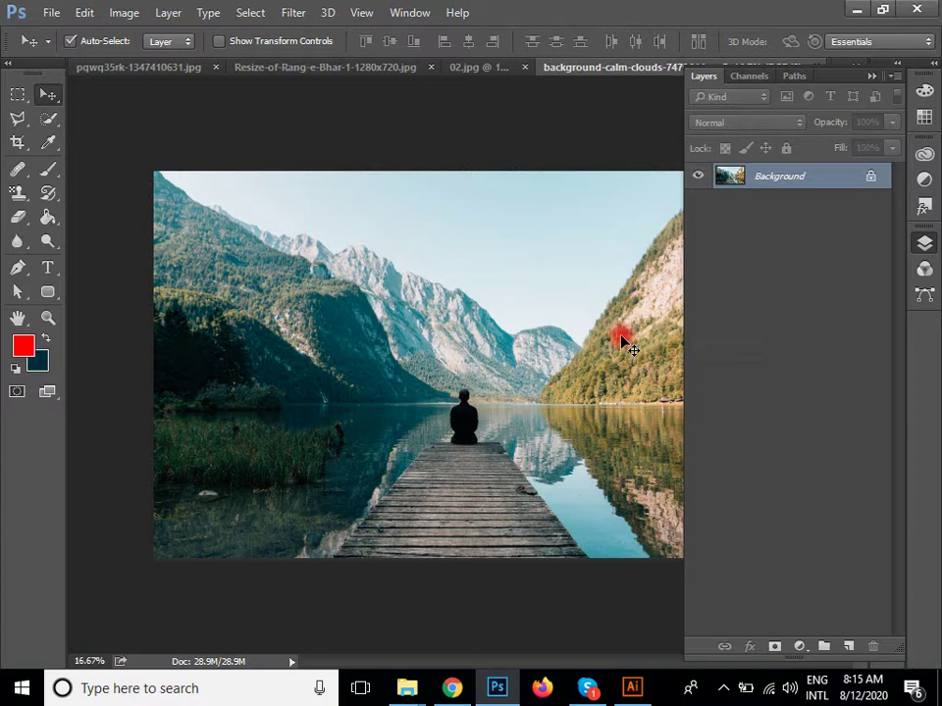
- Switch to Chrome and review the beginning of the Canon Creative Filters page
left_click(452, 688)
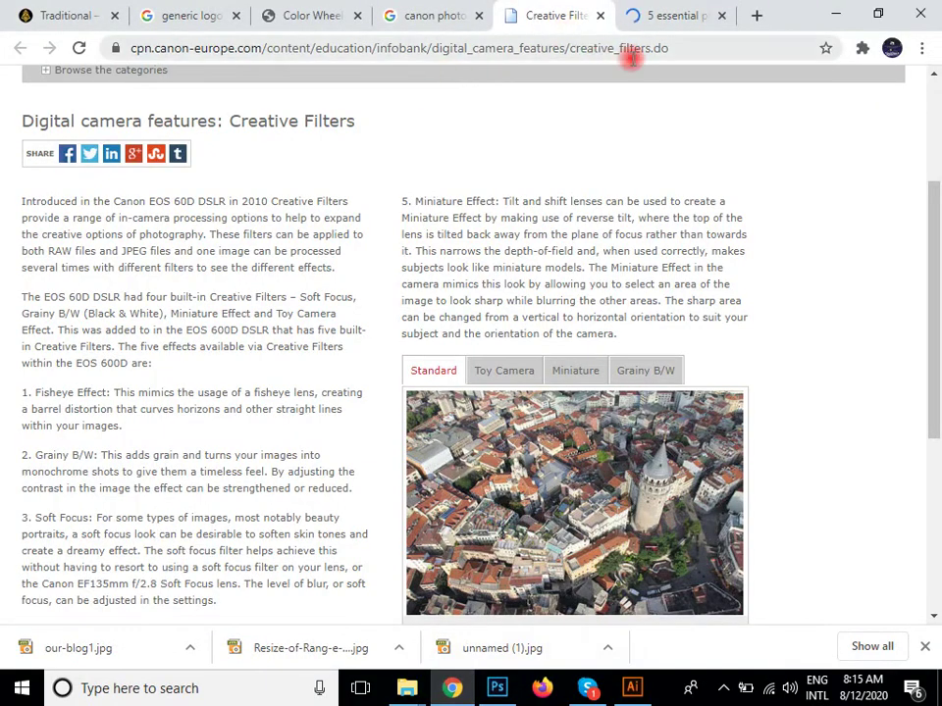
scroll(653, 254, "up", 5)
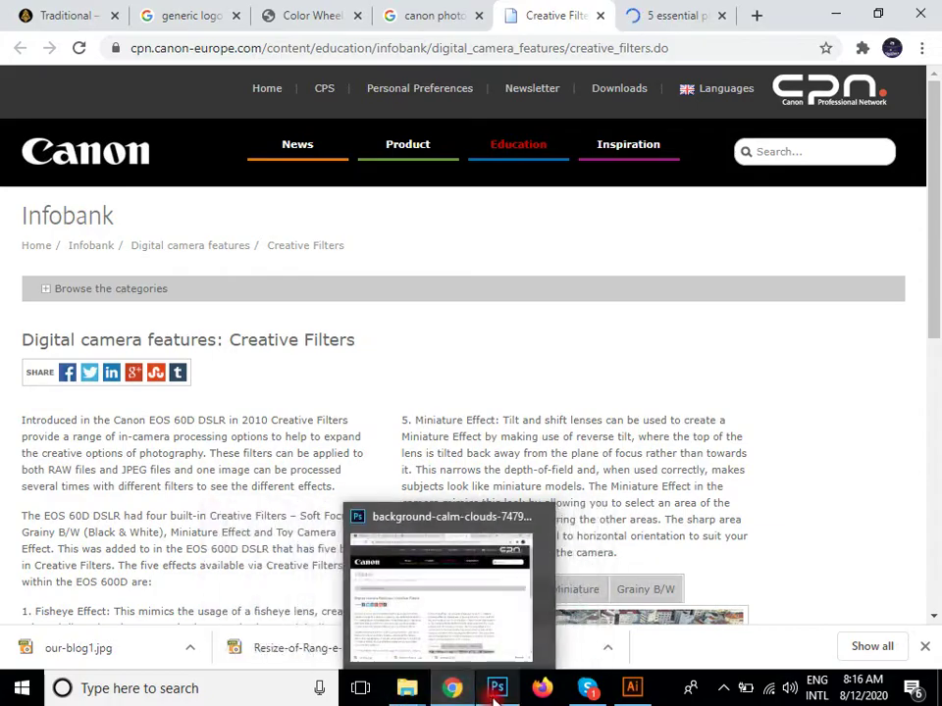
- Switch to Photoshop, display the lake image in full screen mode with the menu bar and shift it clear of the Layers panel
left_click(496, 688)
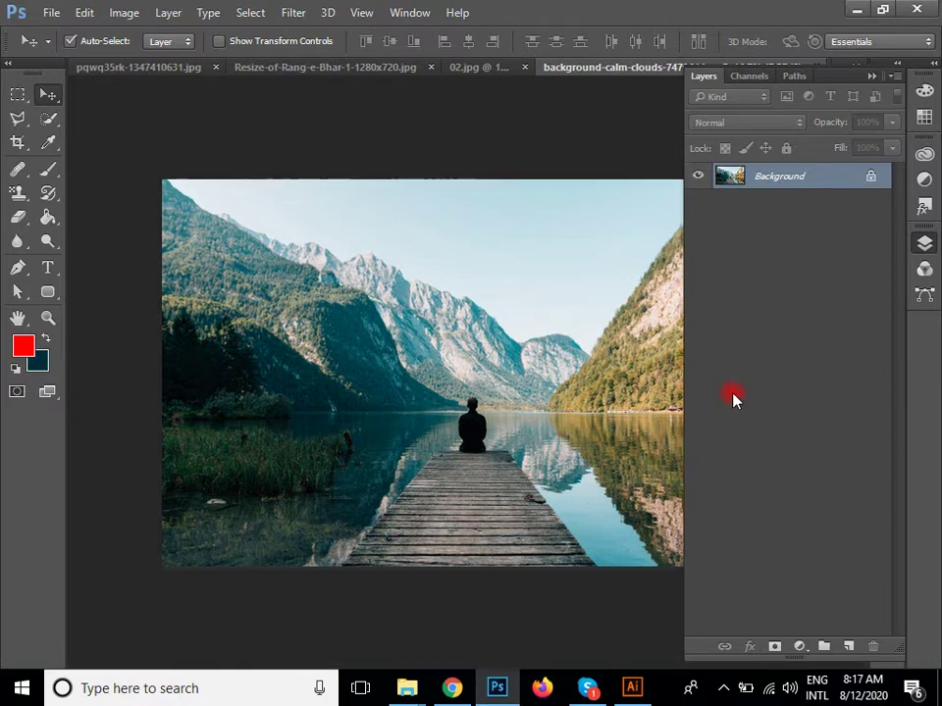
key("f")
left_click_drag(546, 391, 416, 372)
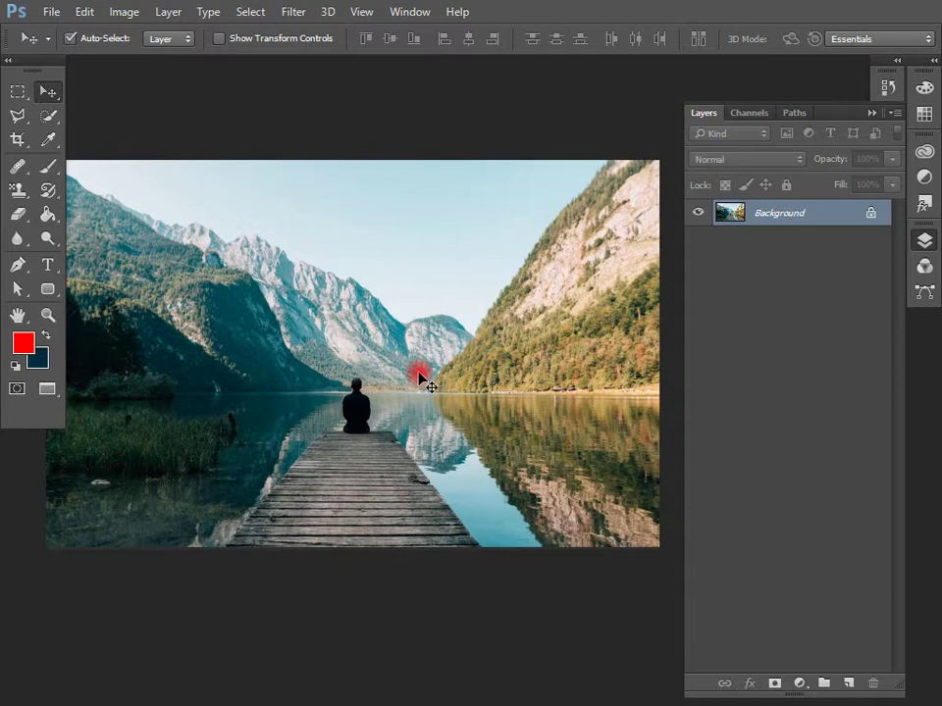
key("alt+Tab")
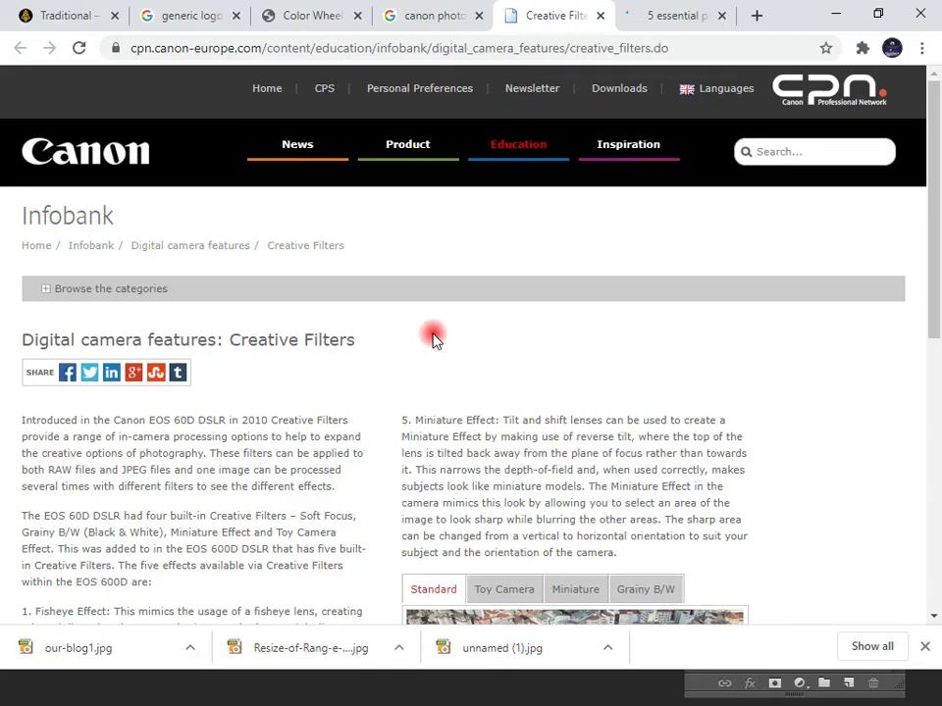
key("alt+Tab")
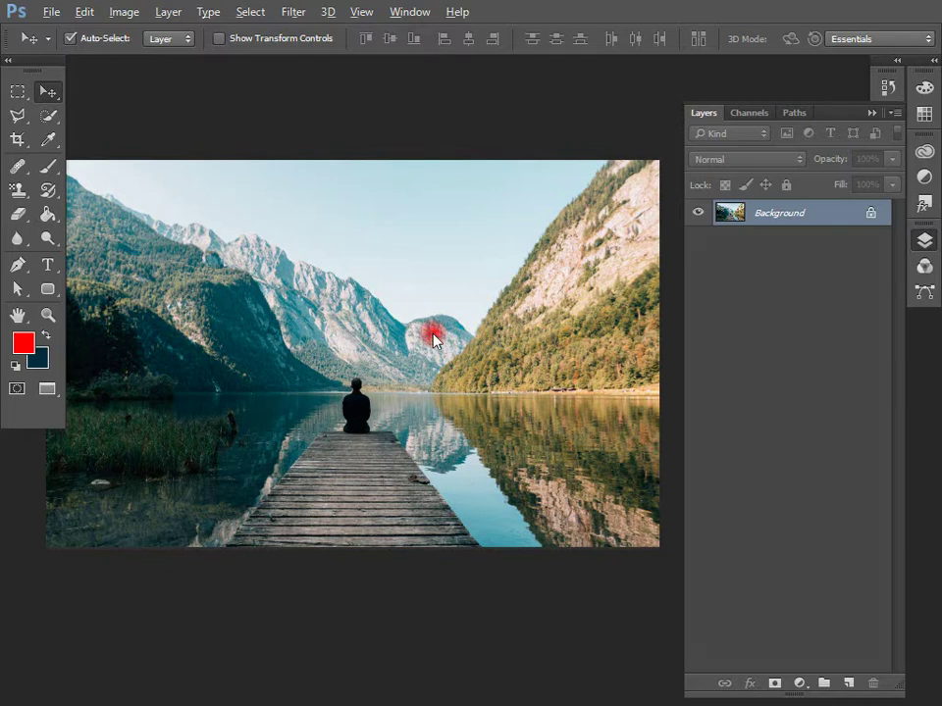
key("alt+Tab")
scroll(550, 388, "down", 1)
scroll(561, 395, "up", 1)
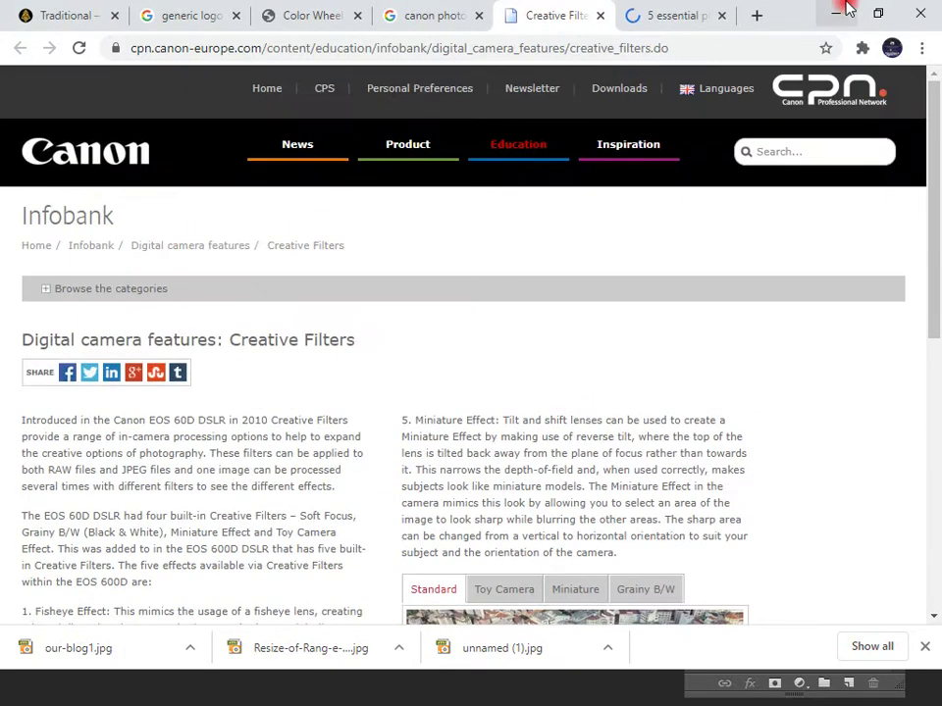
- Dismiss saving the photography filters article in Chrome, close its tab and switch back to Photoshop
left_click(677, 14)
key("ctrl+s")
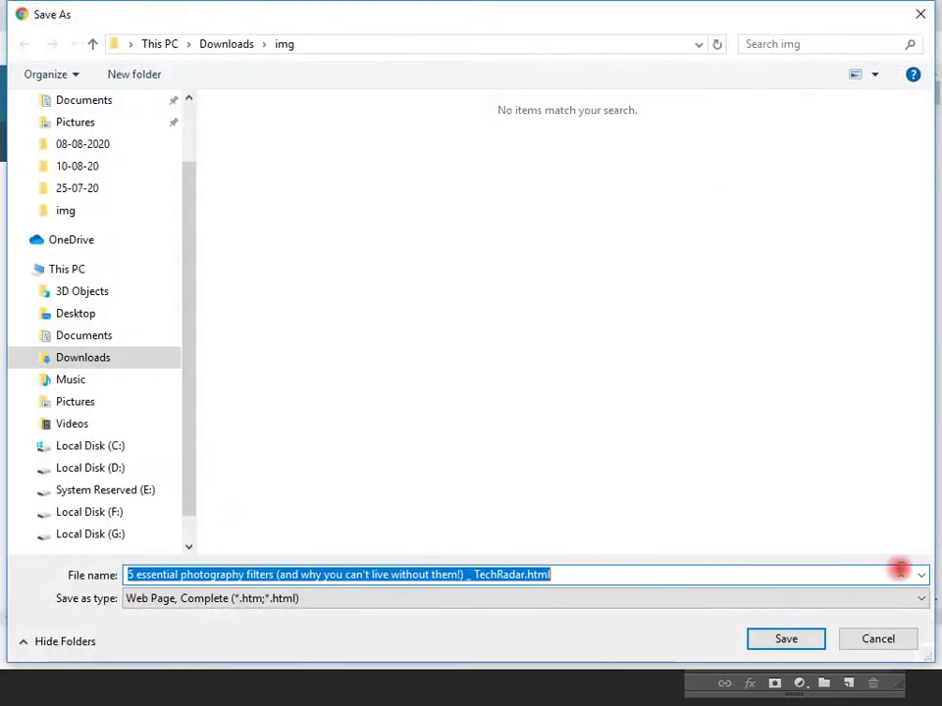
left_click(887, 639)
key("ctrl+w")
key("alt+Tab")
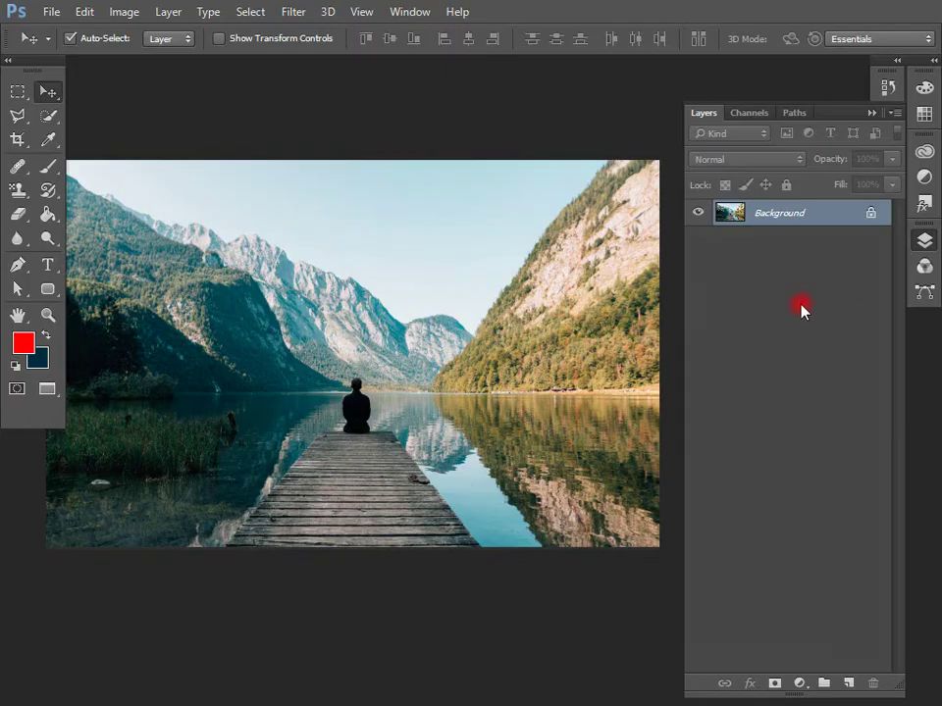
left_click(119, 12)
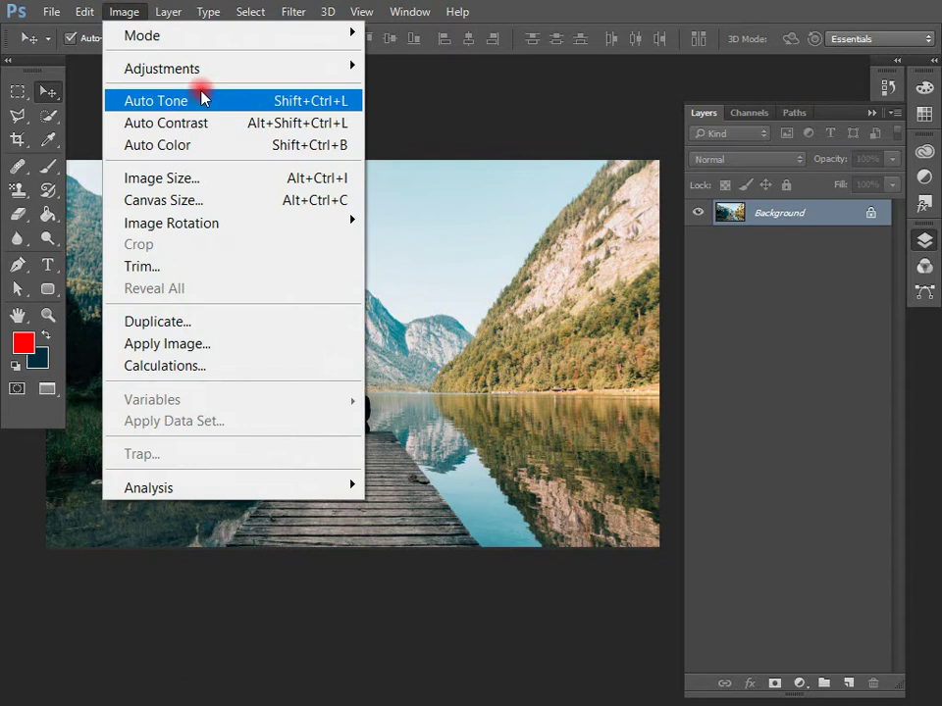
mouse_move(210, 72)
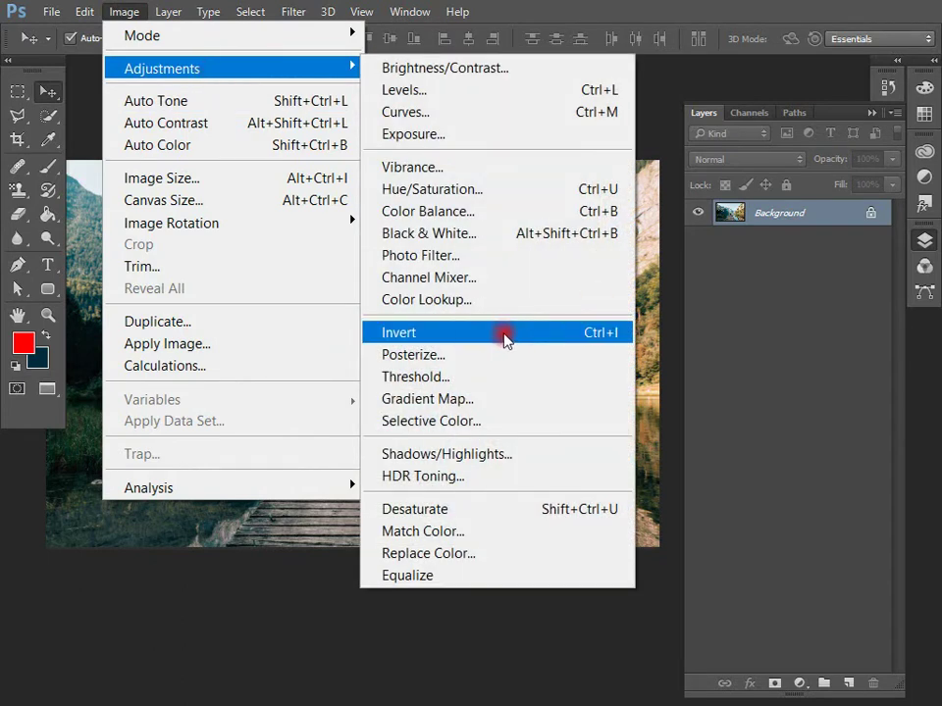
left_click(666, 14)
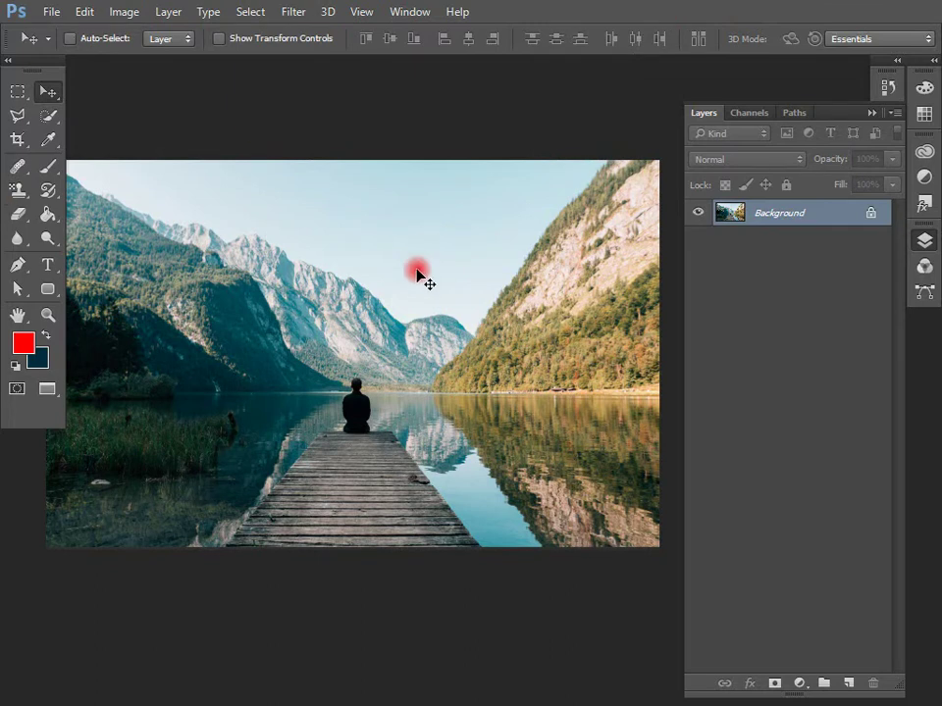
key("ctrl+i")
key("ctrl+n")
left_click(613, 145)
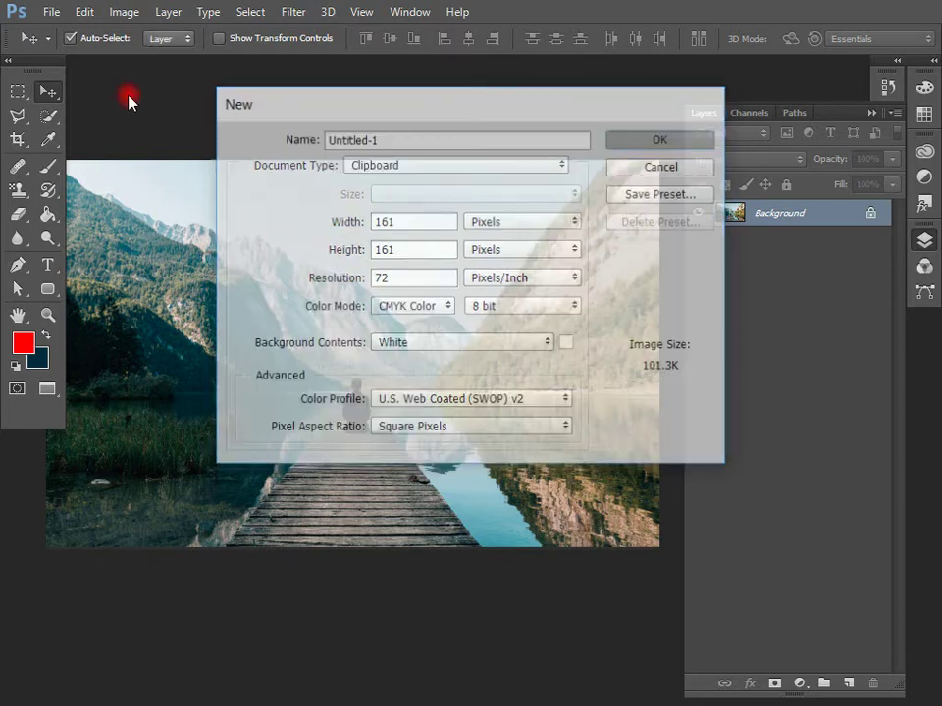
right_click(47, 294)
left_click(78, 302)
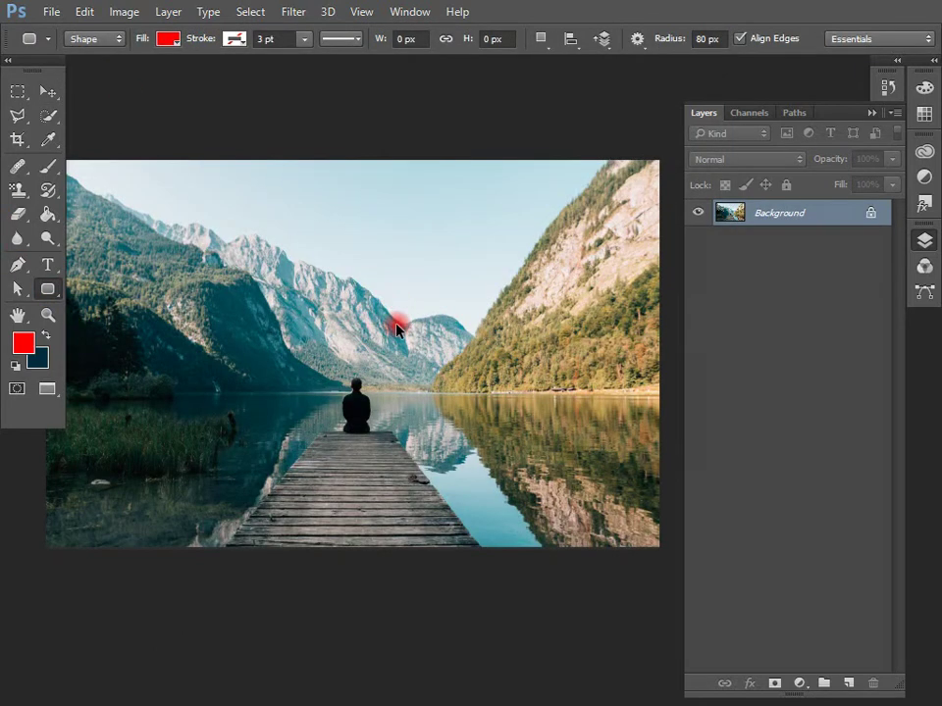
- Create a new CMYK document 800 pixels wide and 161 pixels high with a white background
key("ctrl+n")
double_click(414, 218)
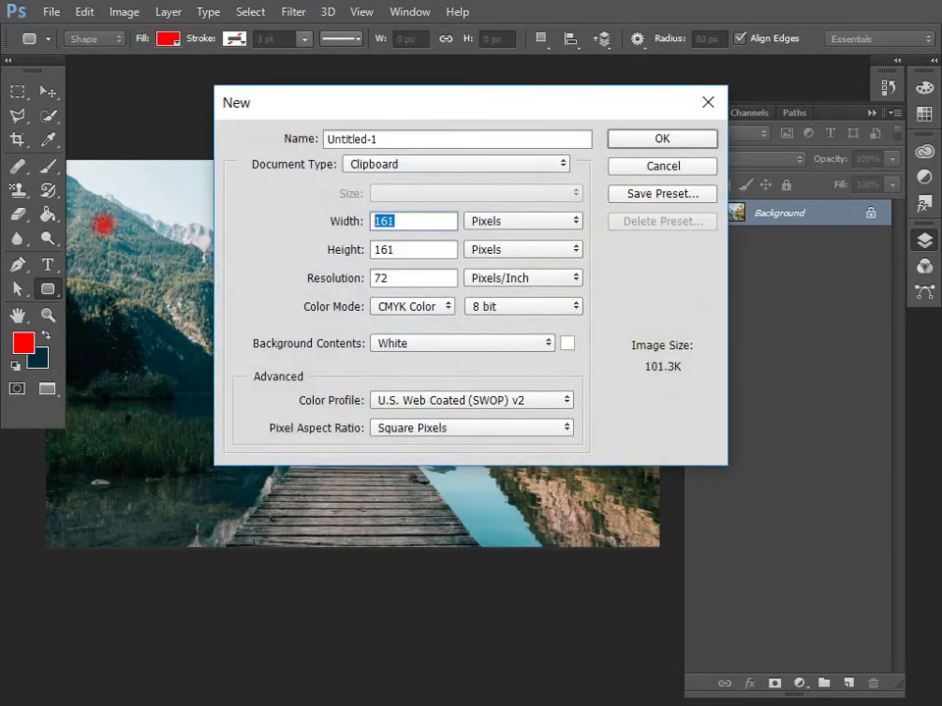
type("800")
key("Return")
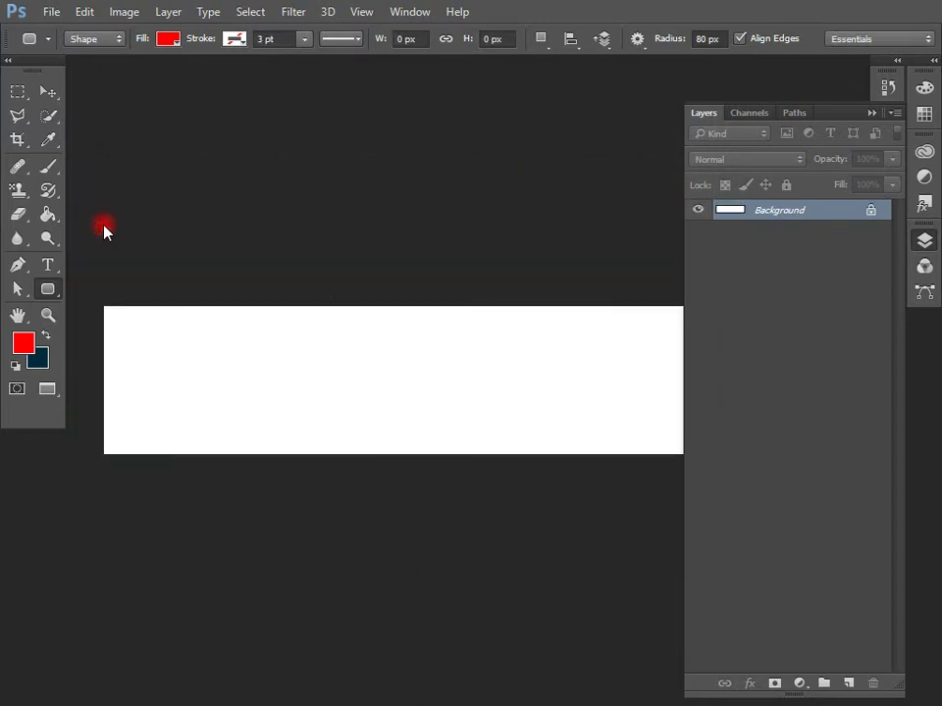
- Draw a red circle about 109 px in diameter near the left end of the canvas, and activate the Move tool
right_click(47, 294)
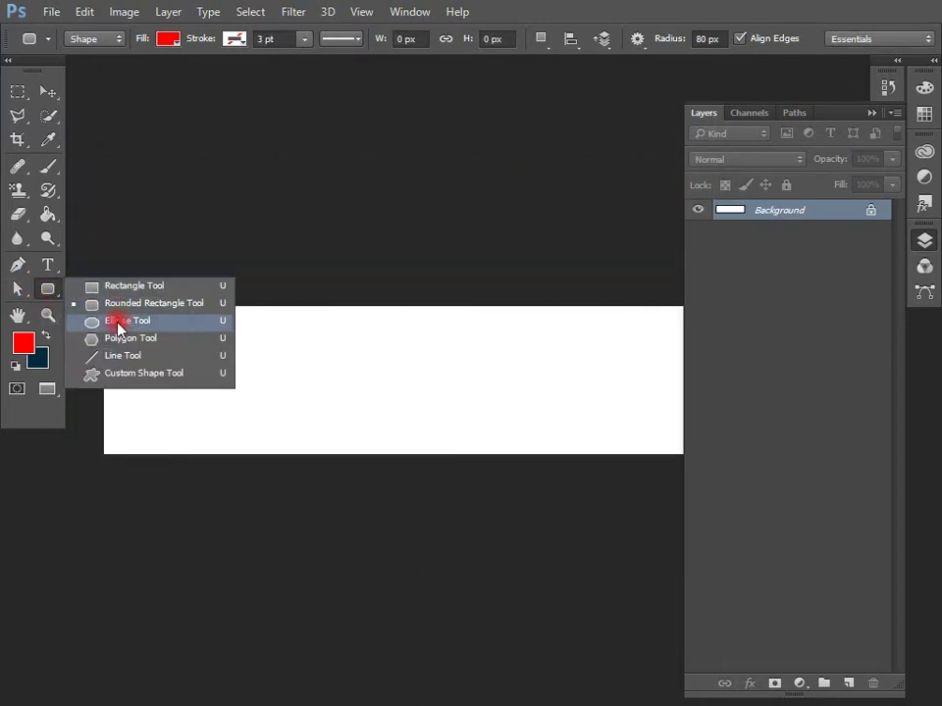
left_click(116, 319)
left_click_drag(143, 335, 242, 466)
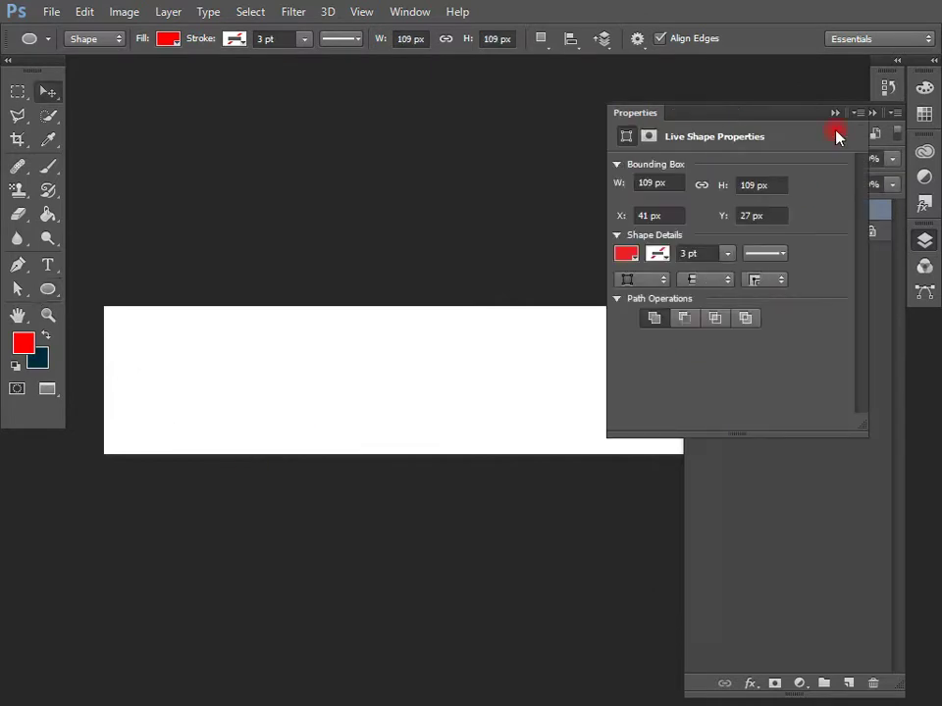
key("v")
left_click(835, 113)
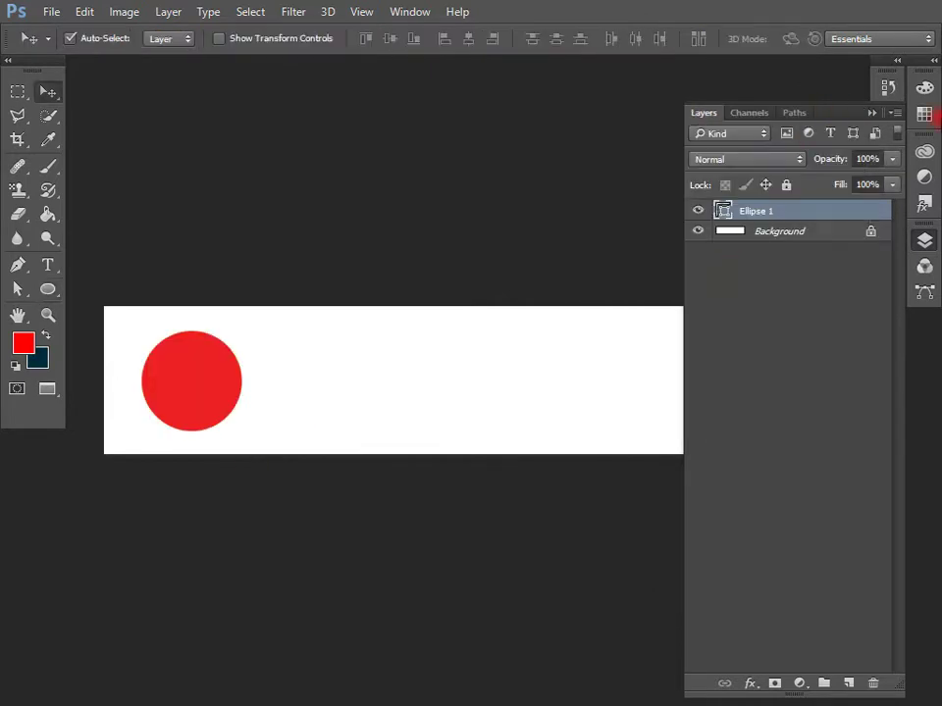
- Set the foreground color's green and blue values to 255
left_click(925, 87)
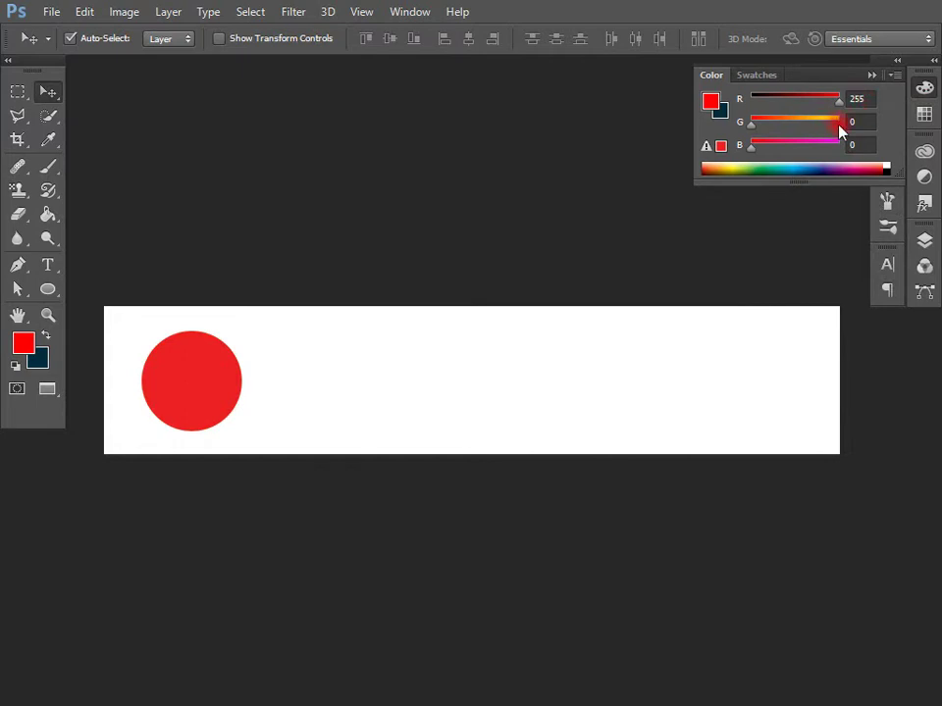
left_click(855, 121)
type("255")
left_click(865, 142)
type("255")
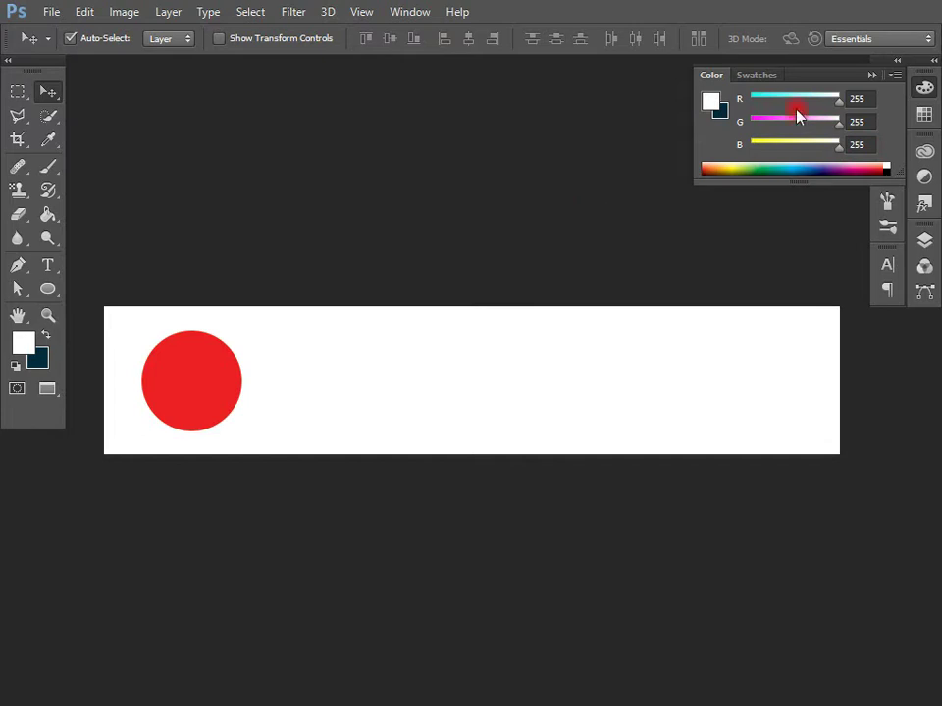
- Set the foreground color to R 100, G 150, B 155
left_click(862, 98)
double_click(868, 98)
type("100")
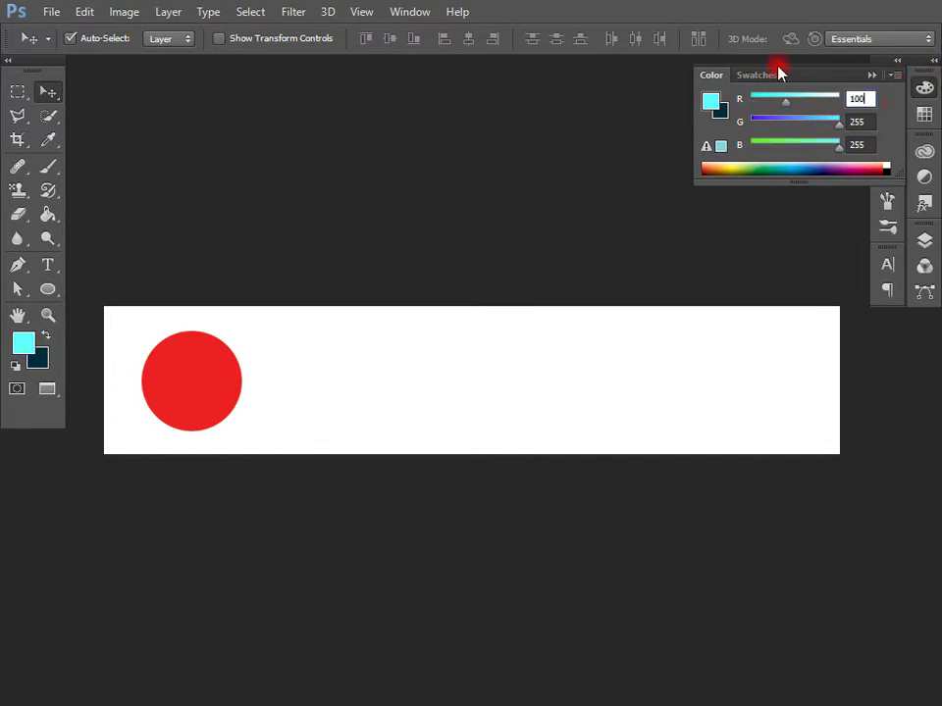
double_click(869, 123)
type("150")
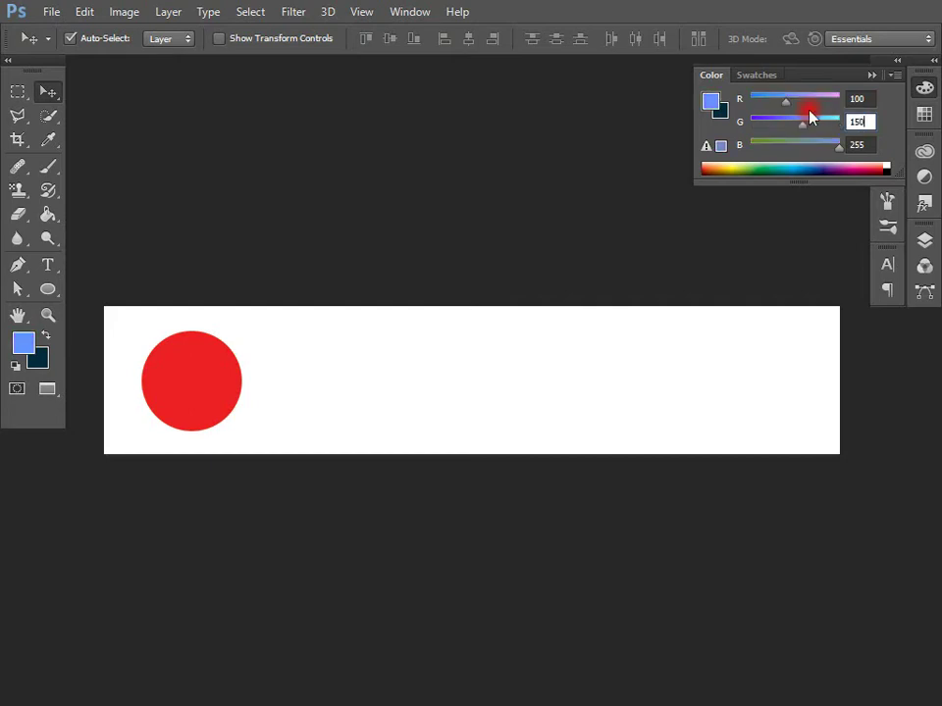
double_click(857, 144)
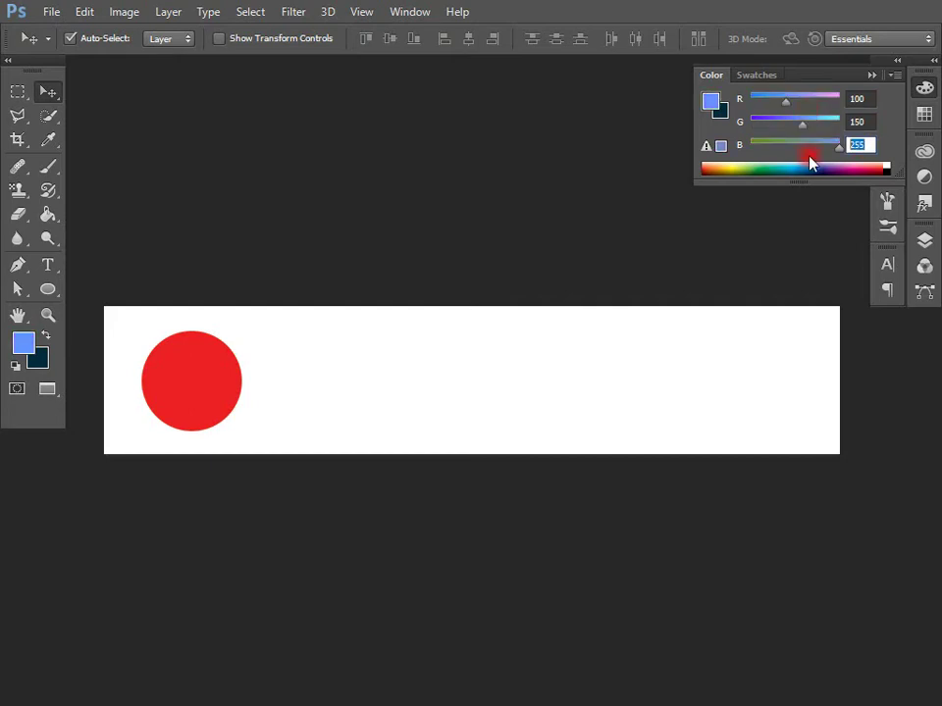
type("155")
key("Return")
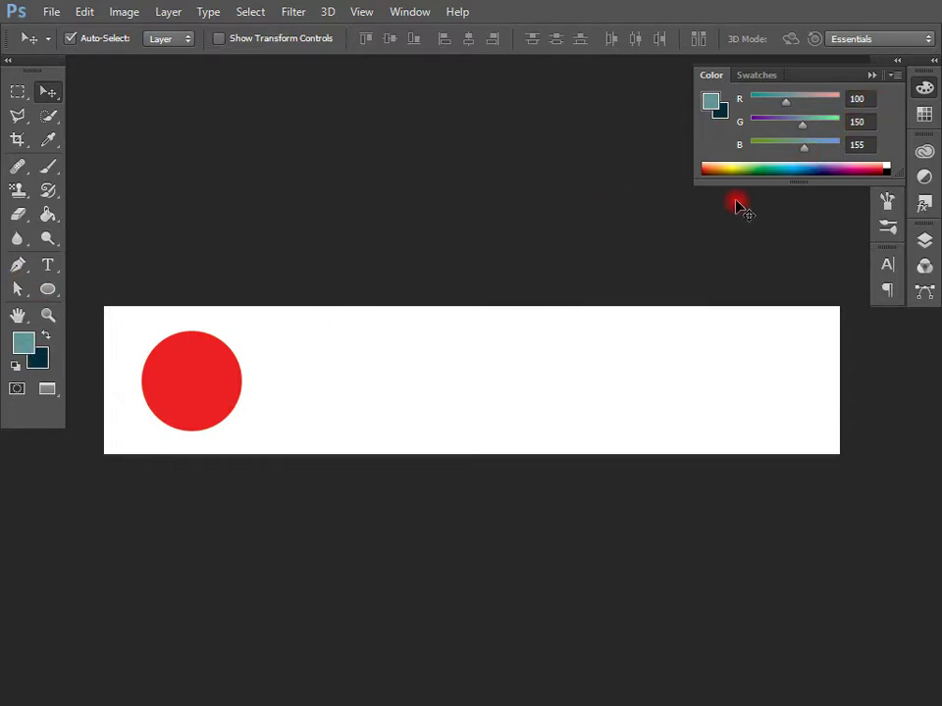
- Review the foreground color's red, green and blue values one by one and inspect the color in the Color Picker
left_click(859, 98)
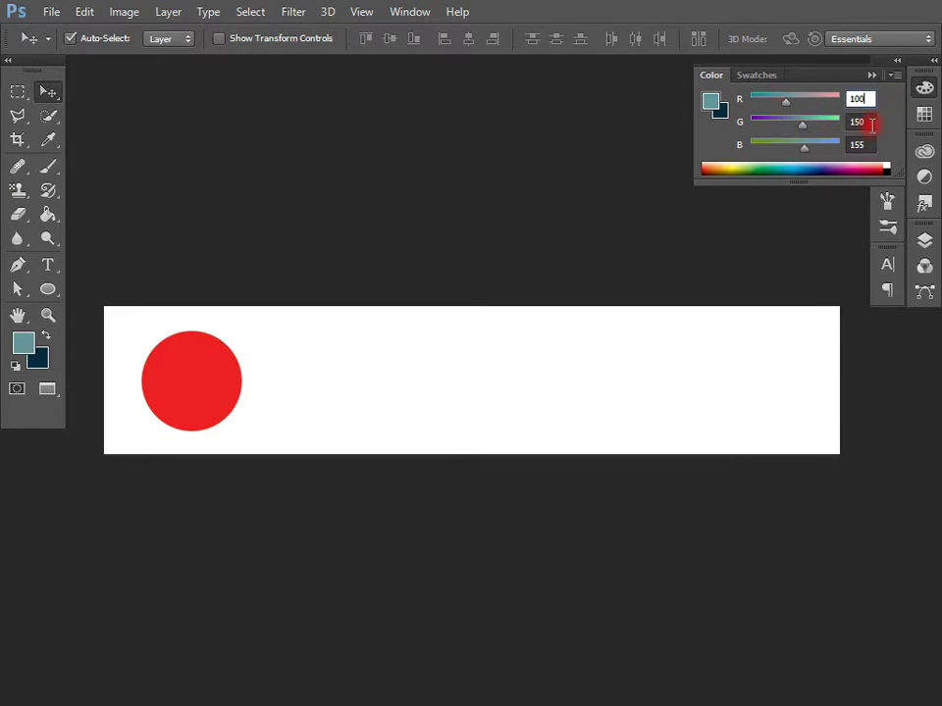
left_click(871, 123)
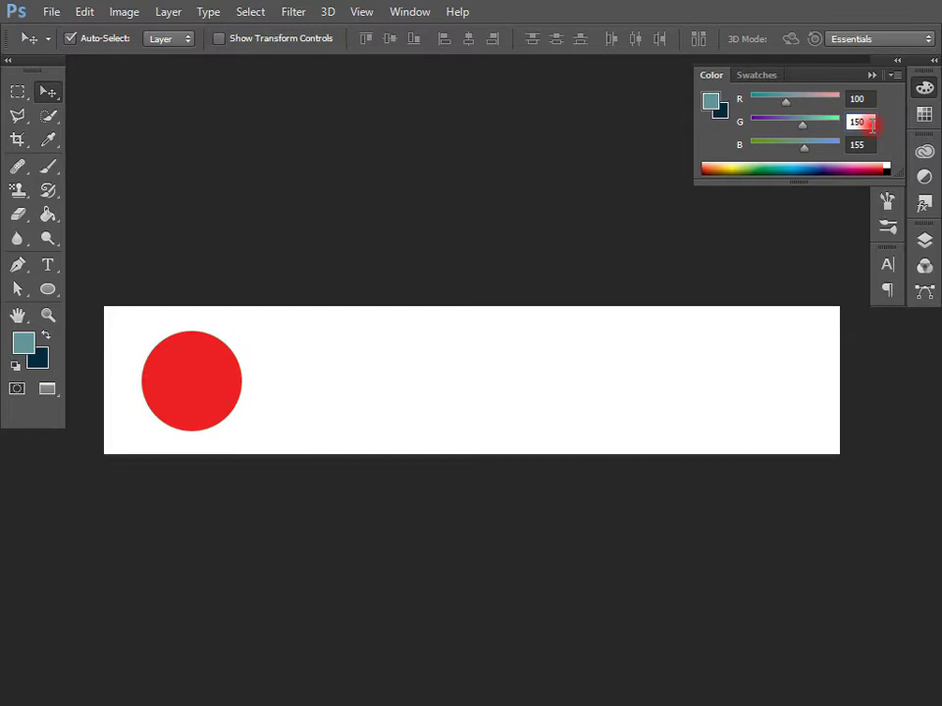
left_click(863, 145)
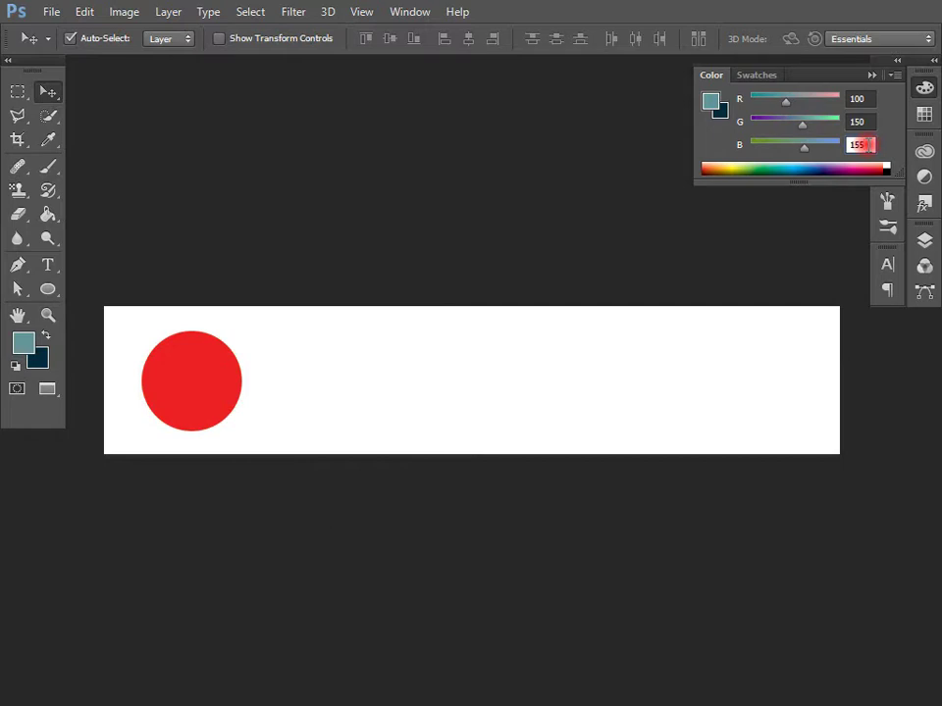
left_click(23, 344)
left_click(663, 175)
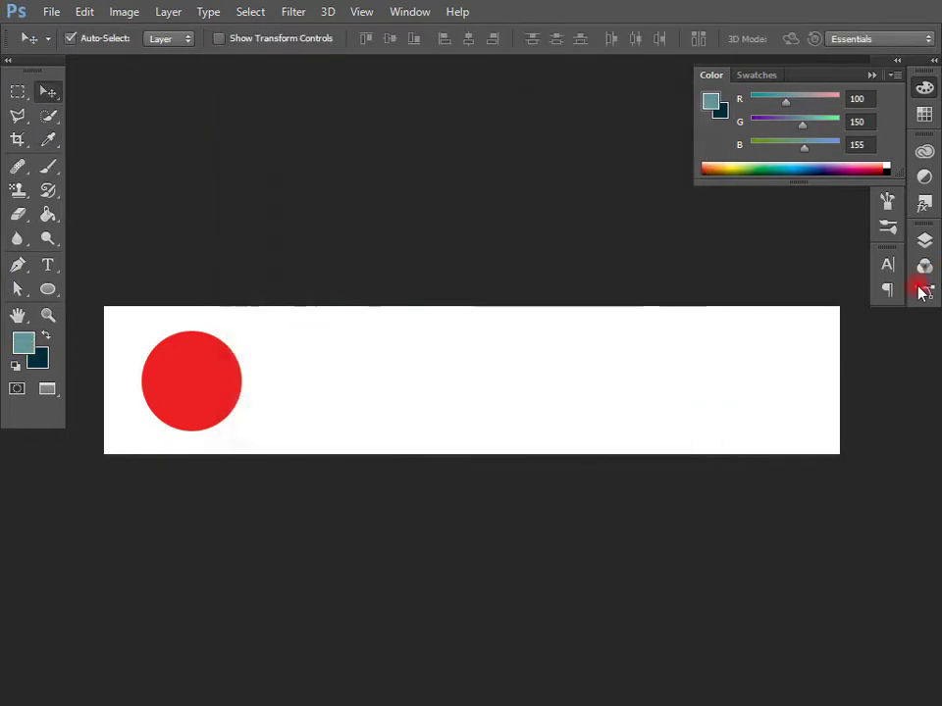
- Recolor the red circle on the Ellipse 1 layer with the current foreground color
left_click(924, 240)
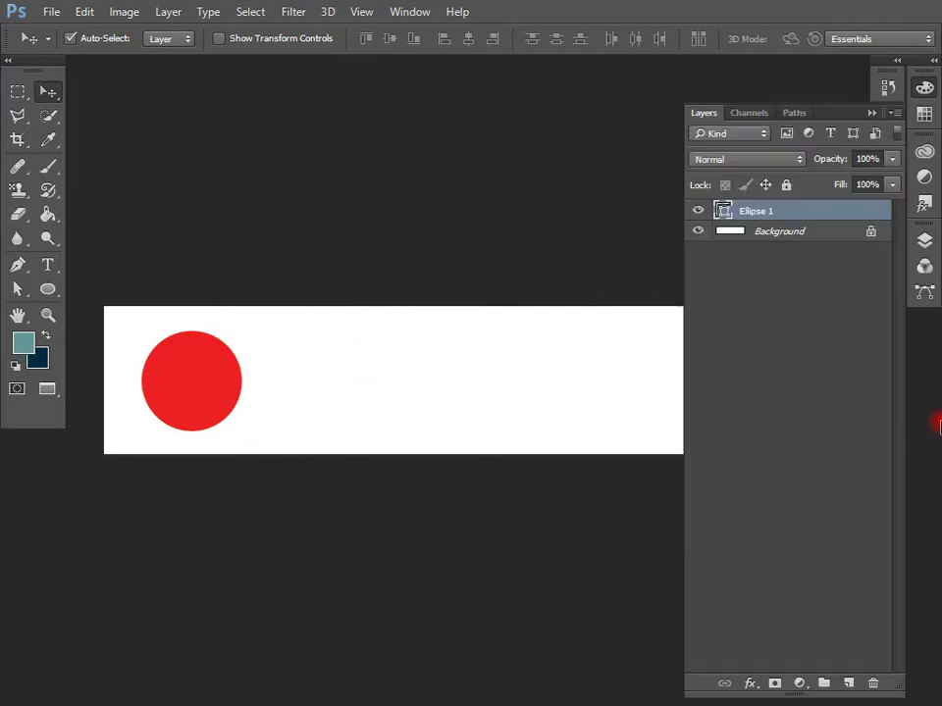
double_click(721, 213)
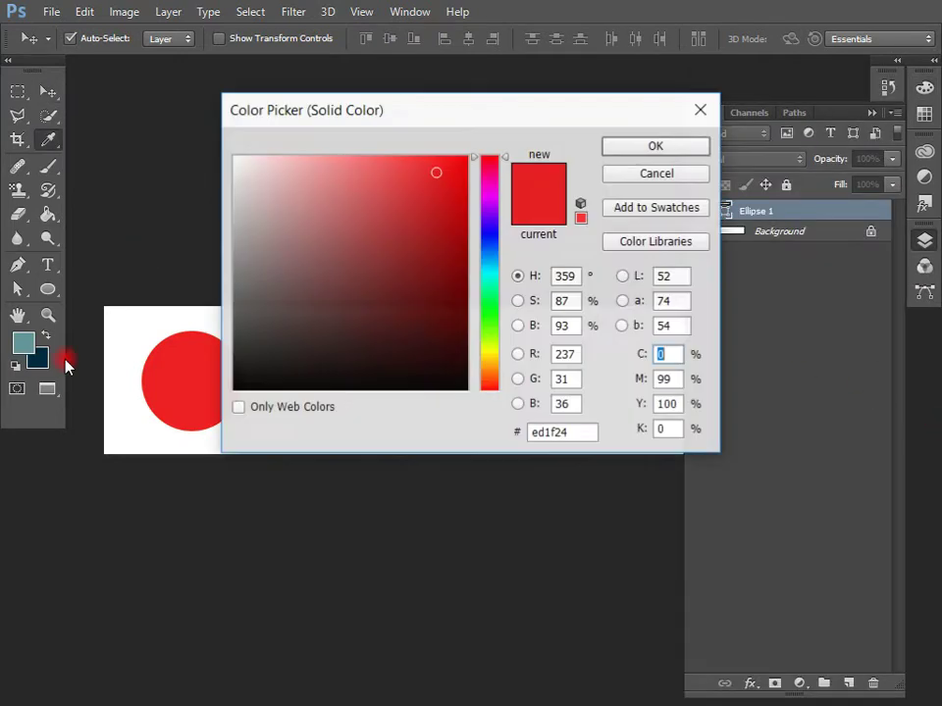
left_click(24, 343)
left_click(655, 147)
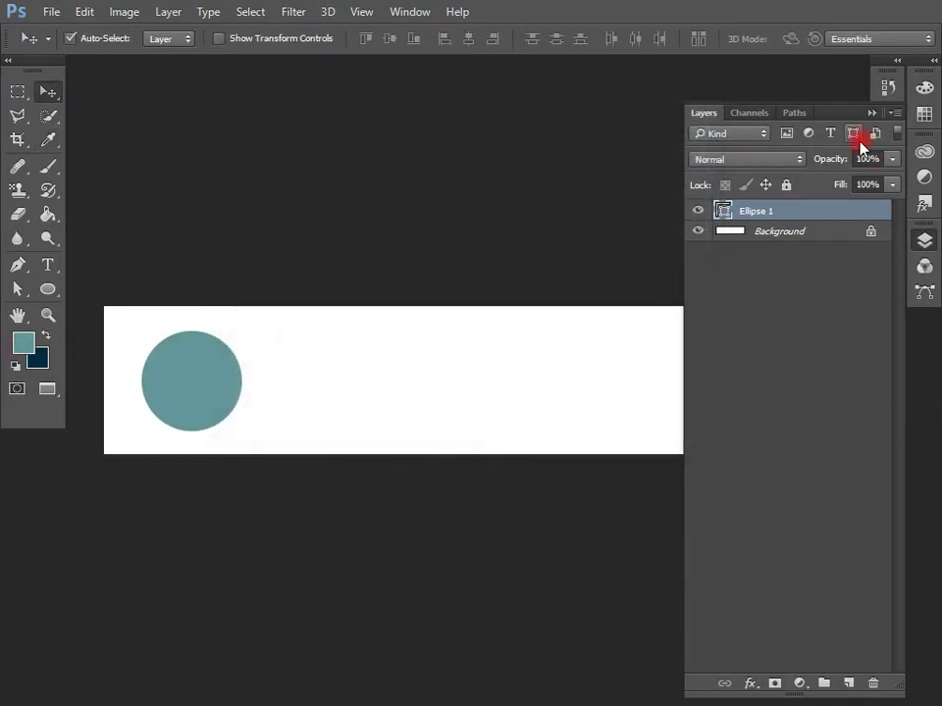
- Duplicate the teal circle horizontally to its right and postpone the Windows restart by an hour
left_click(865, 115)
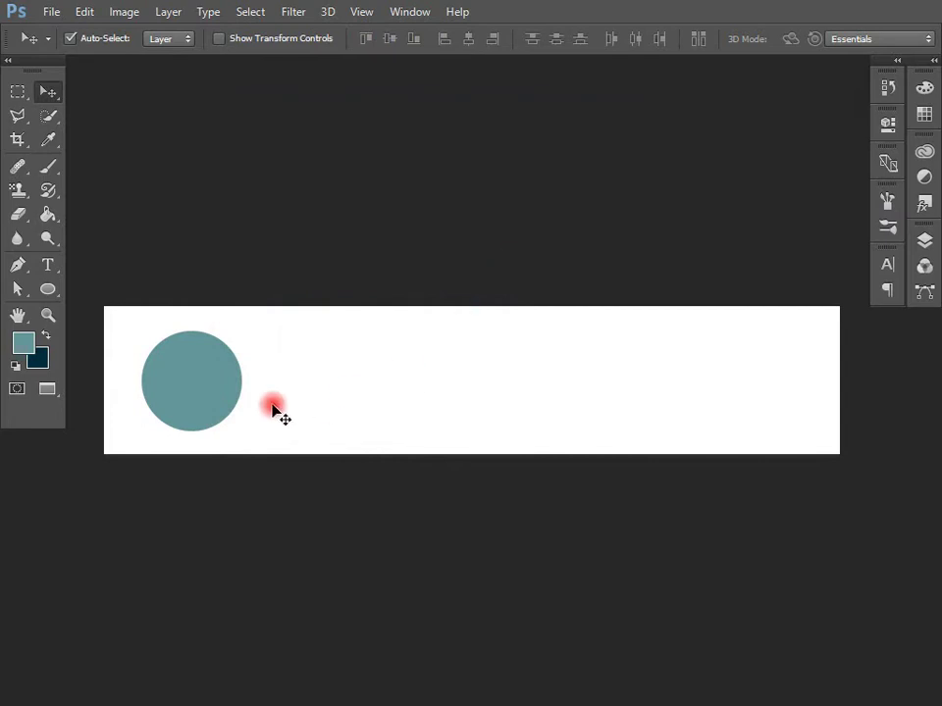
left_click_drag(217, 389, 372, 389)
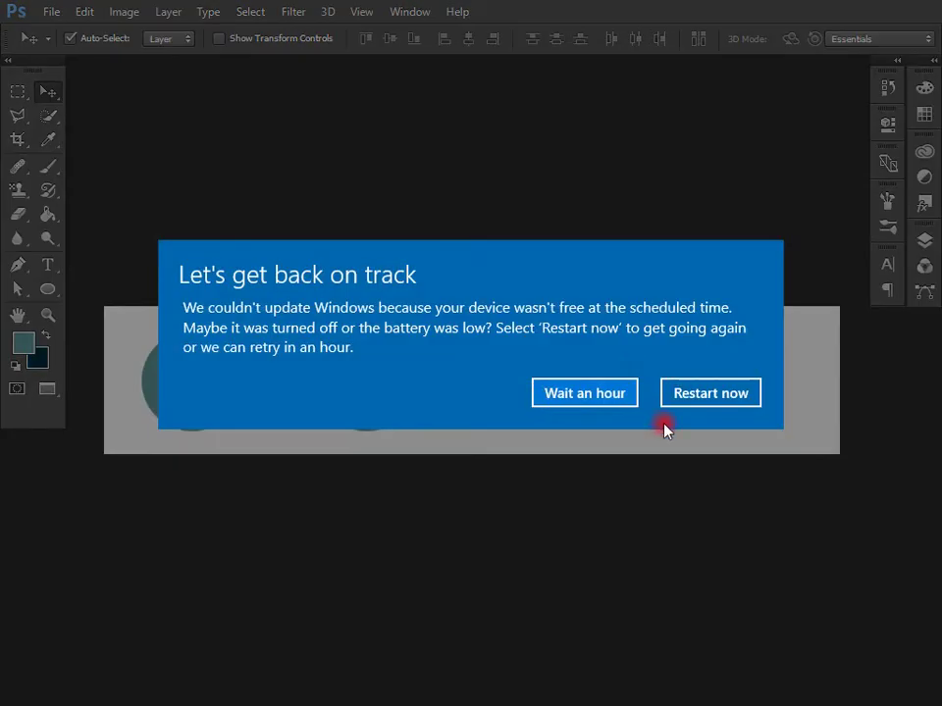
left_click(612, 396)
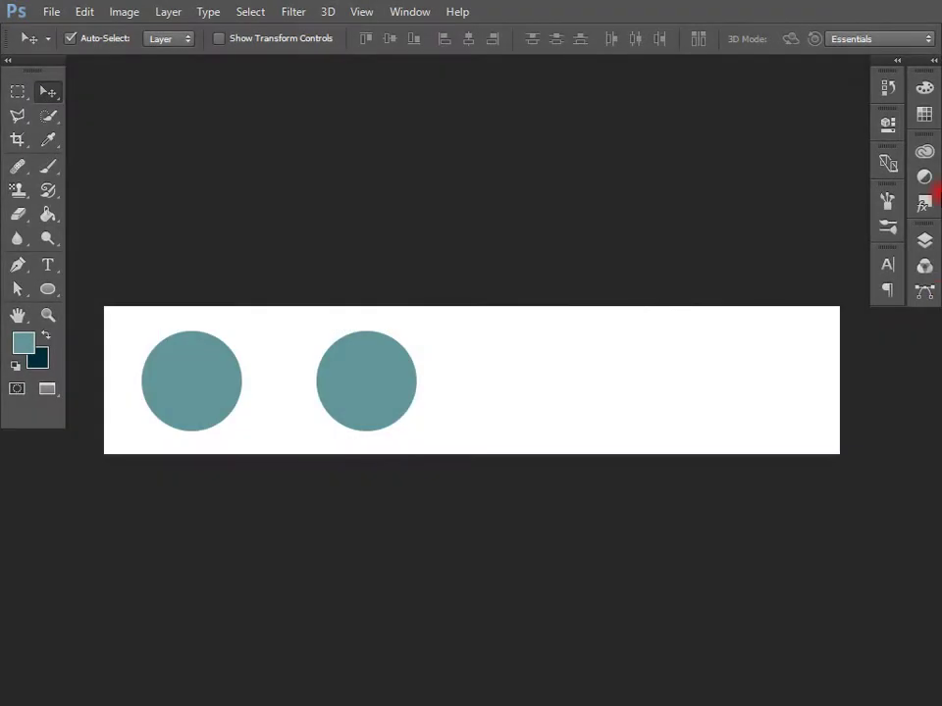
- Set the foreground color to R 55, G 200, B 105
key("F6")
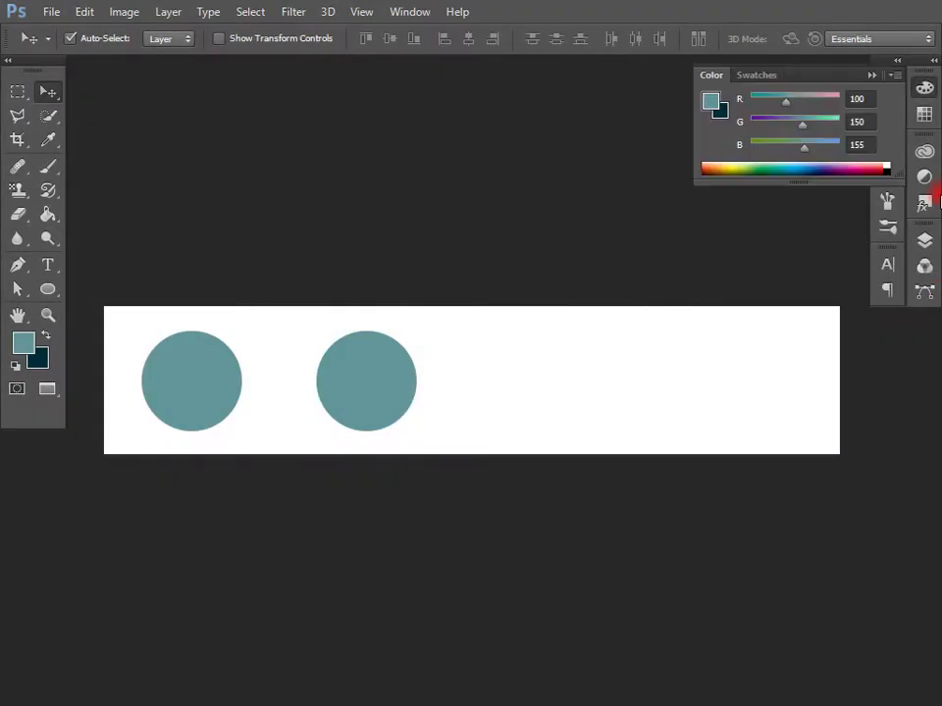
left_click(853, 96)
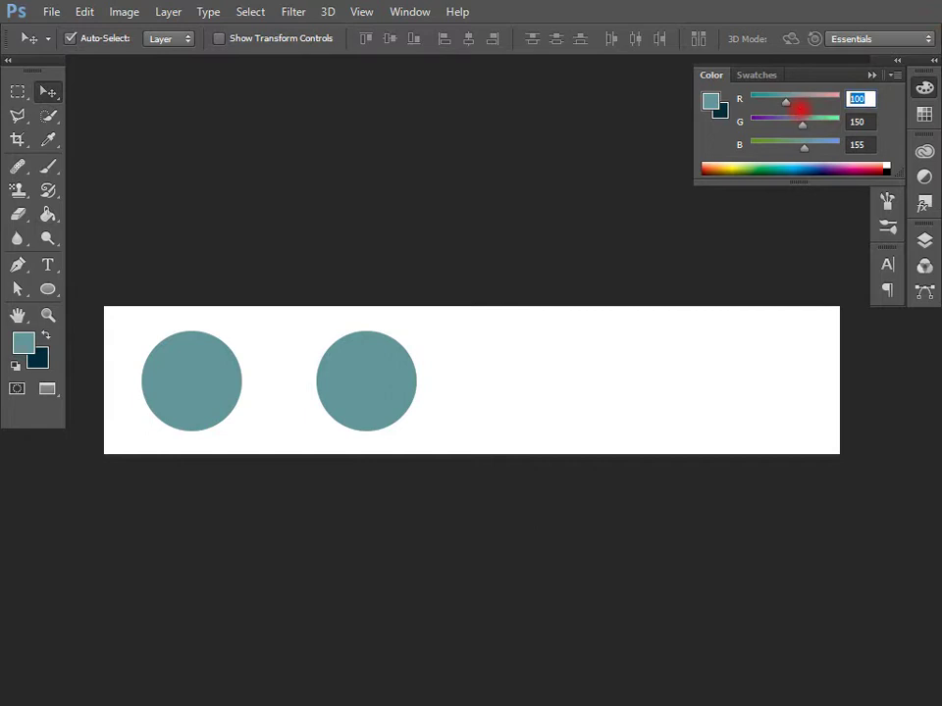
type("55")
key("Tab")
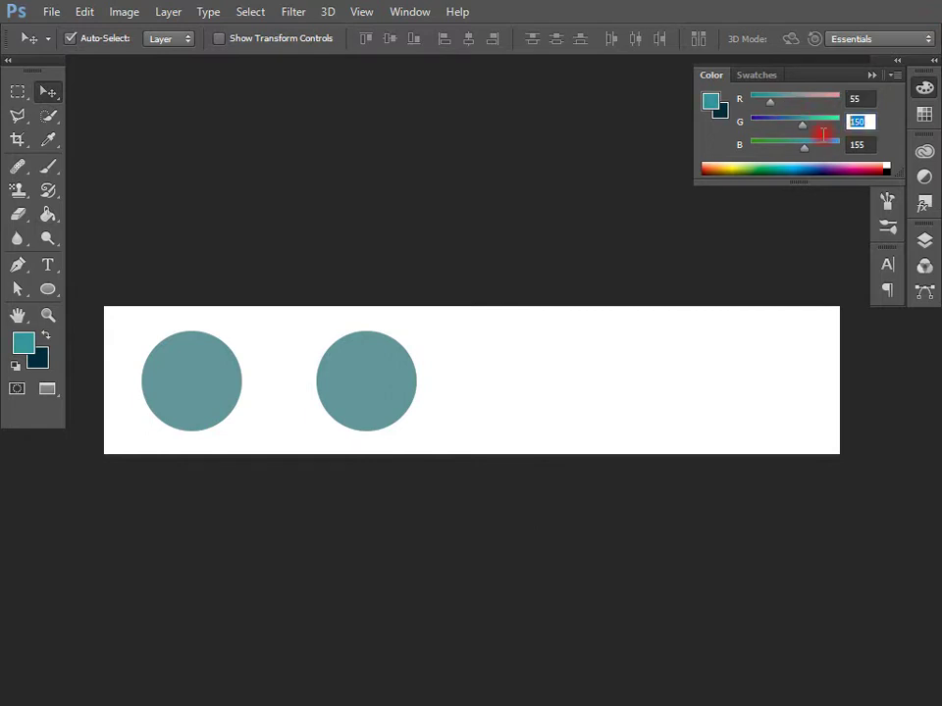
type("200")
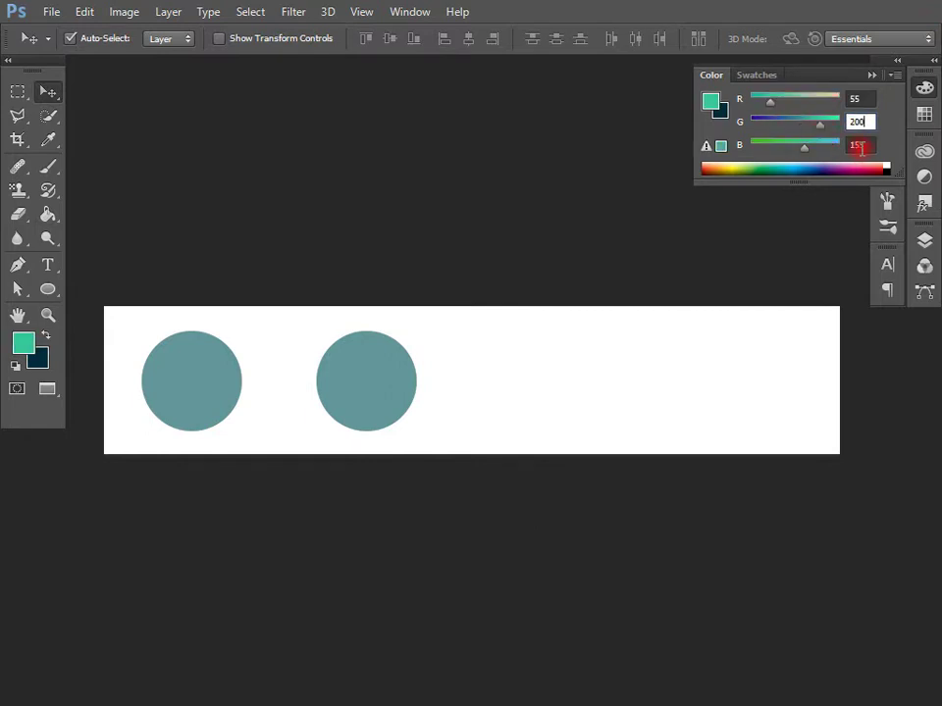
left_click(859, 146)
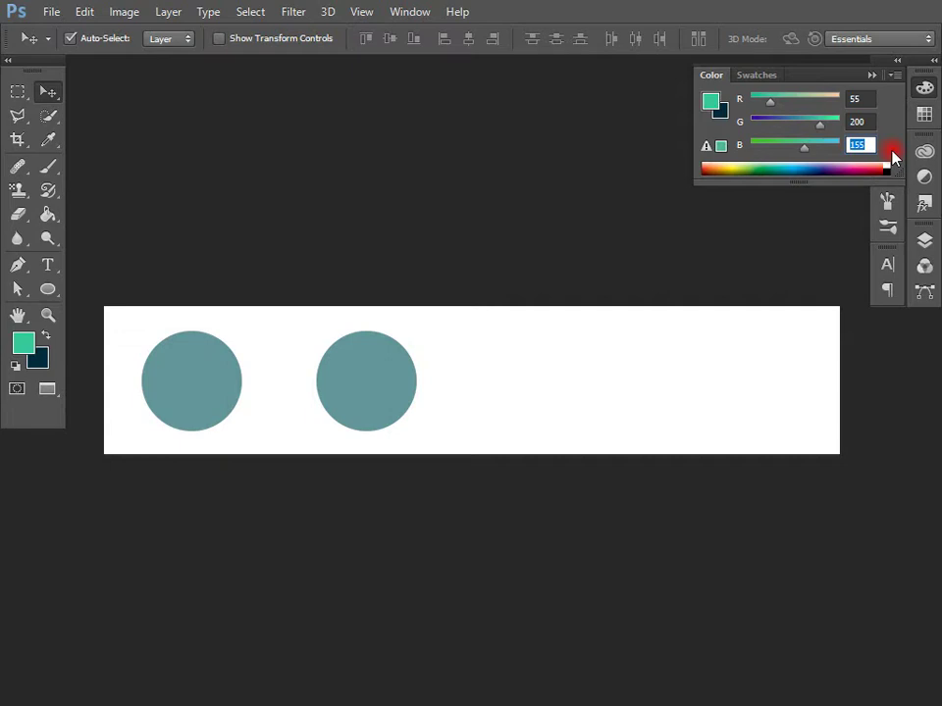
type("155")
key("BackSpace")
key("BackSpace")
key("BackSpace")
type("10")
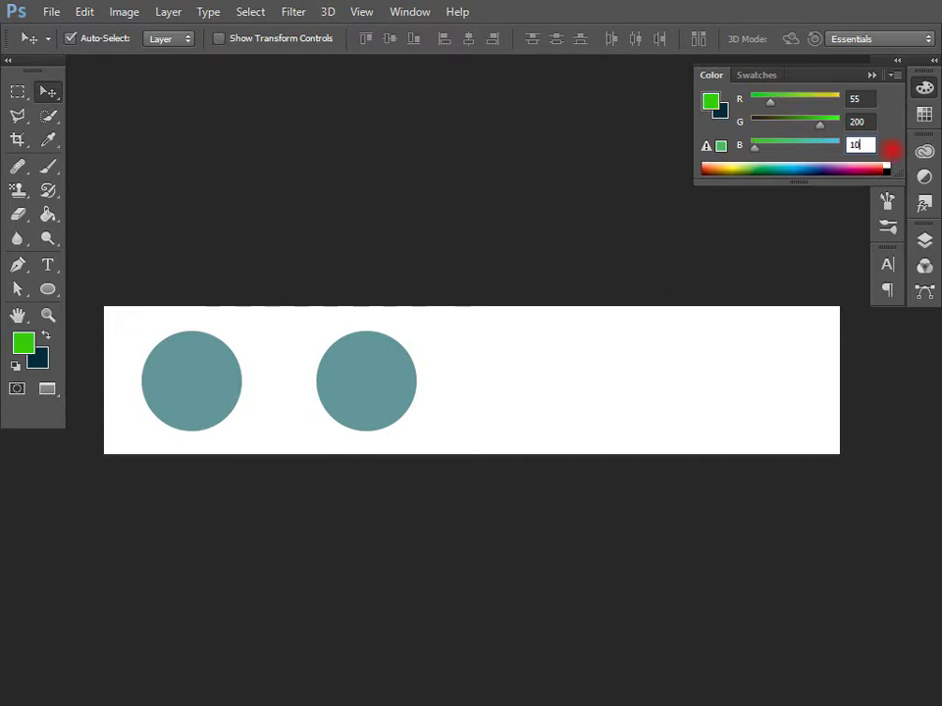
type("5")
key("Return")
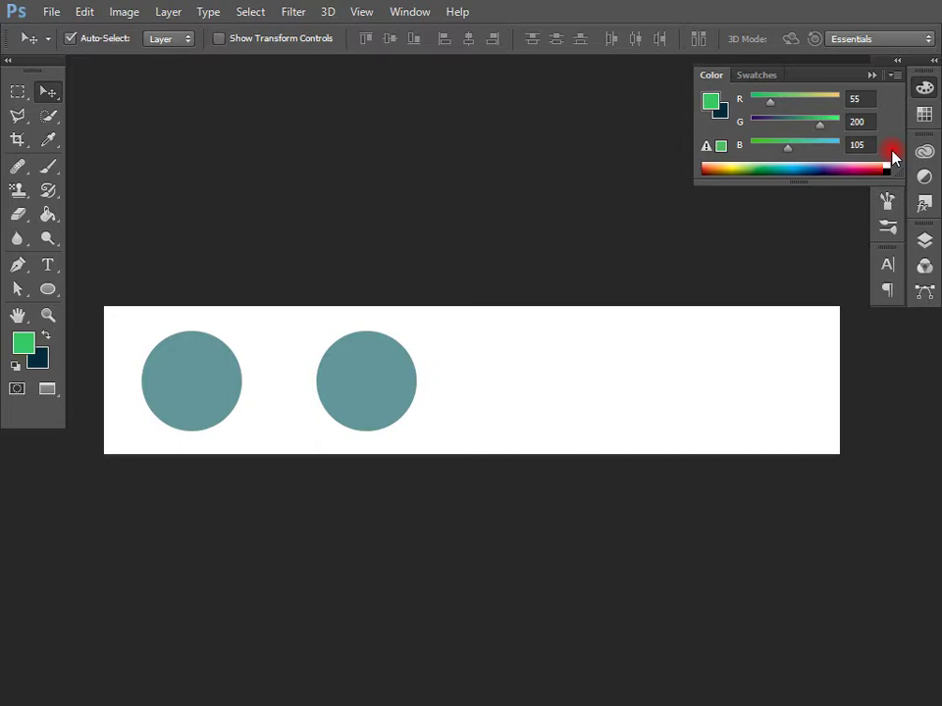
- Recolor the right-hand circle on the Ellipse 1 copy layer with the green foreground color
left_click(834, 361)
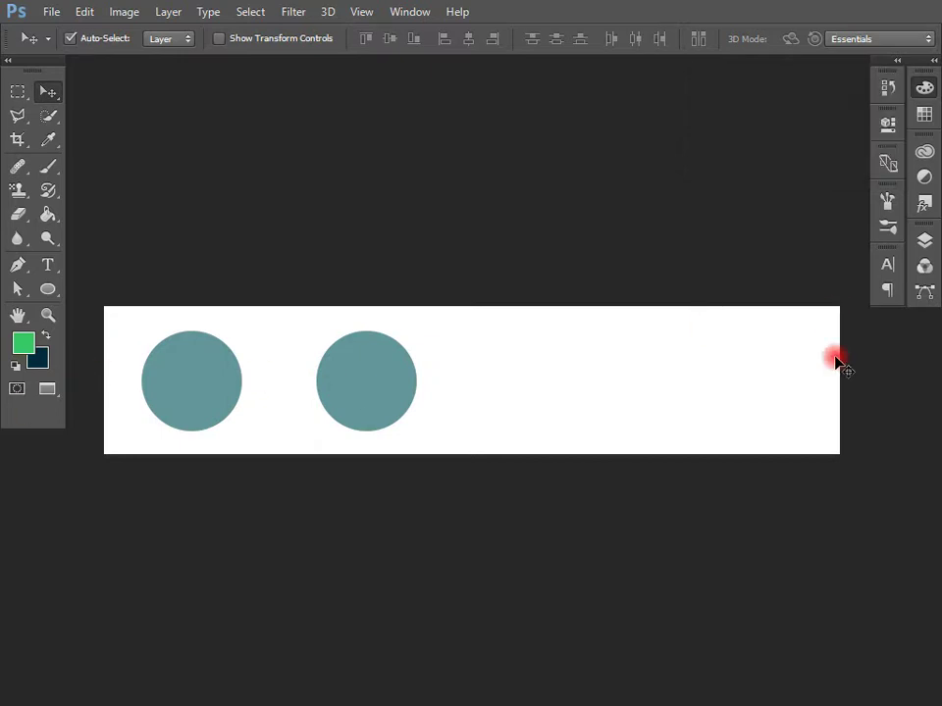
left_click(924, 240)
double_click(723, 210)
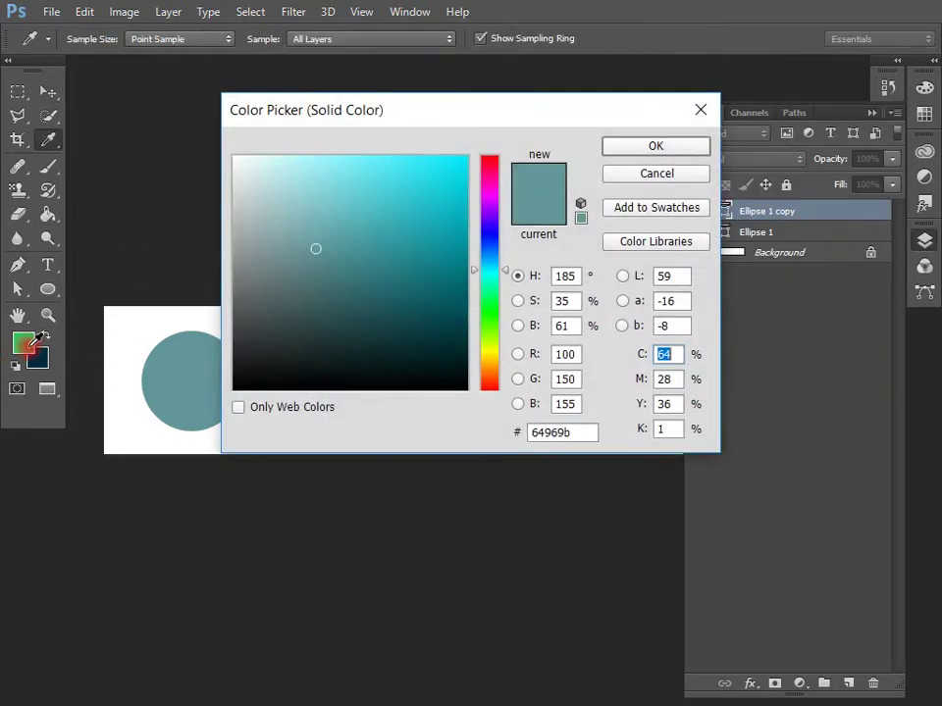
left_click(34, 345)
left_click(630, 149)
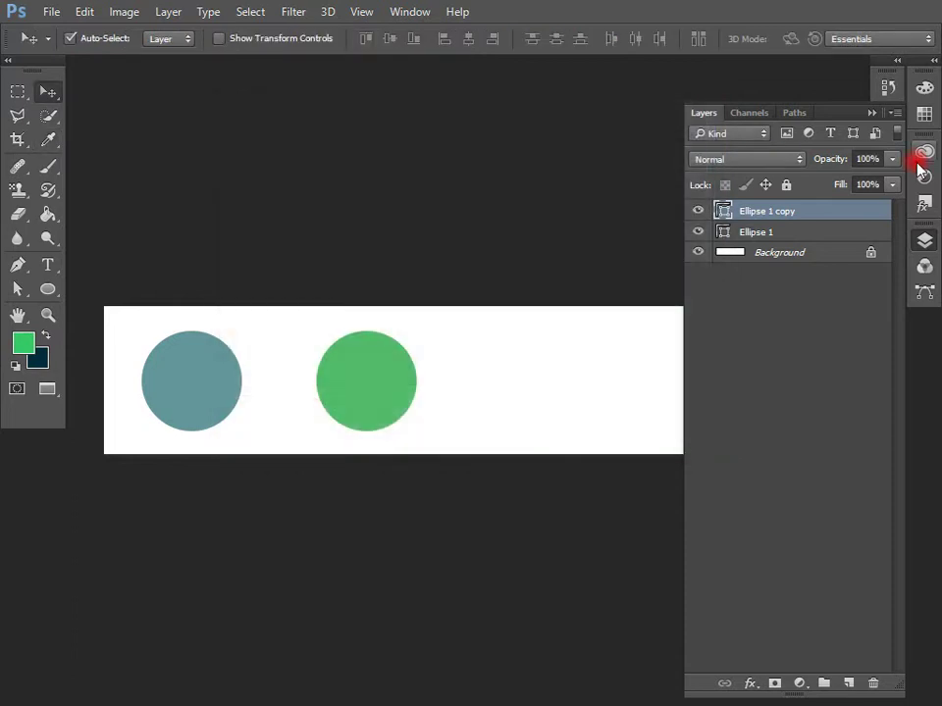
left_click(871, 114)
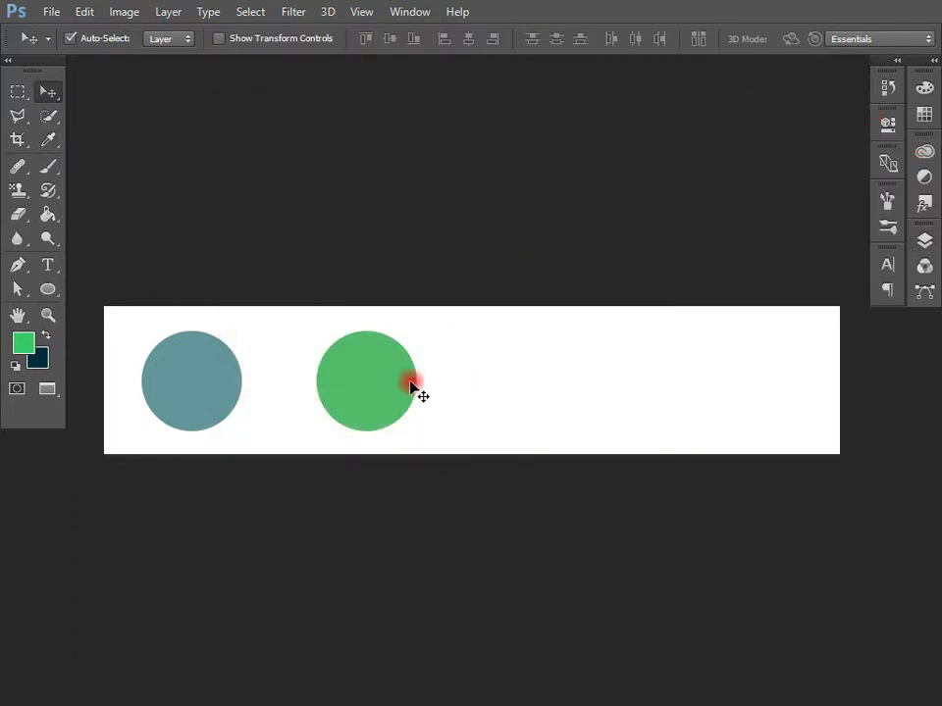
- Move the green circle closer to the teal circle and review the foreground color's red, green and blue values
key("F6")
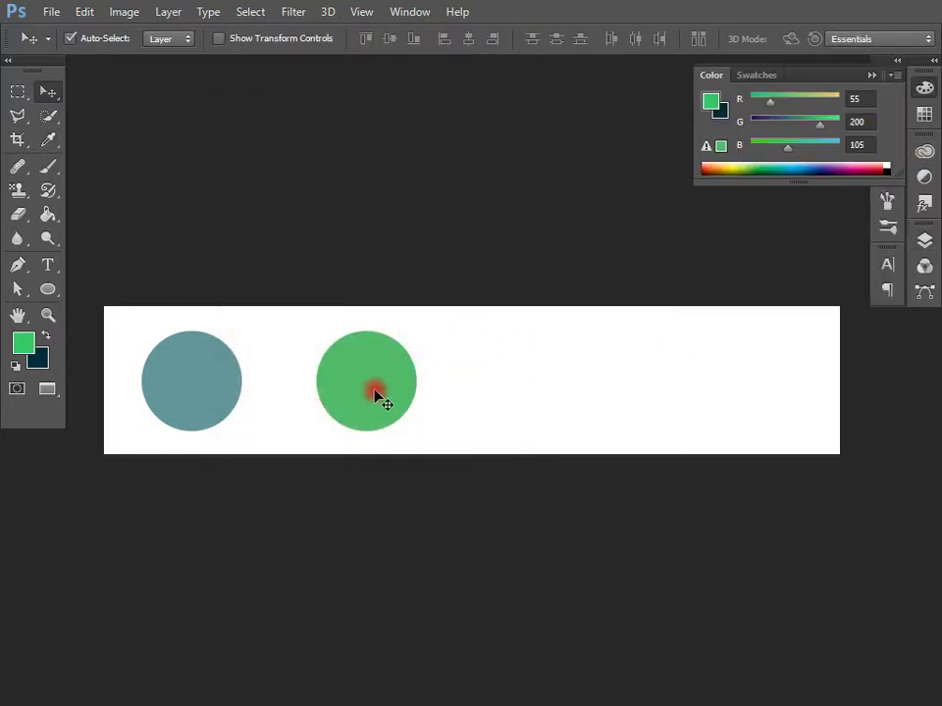
left_click_drag(374, 393, 334, 394)
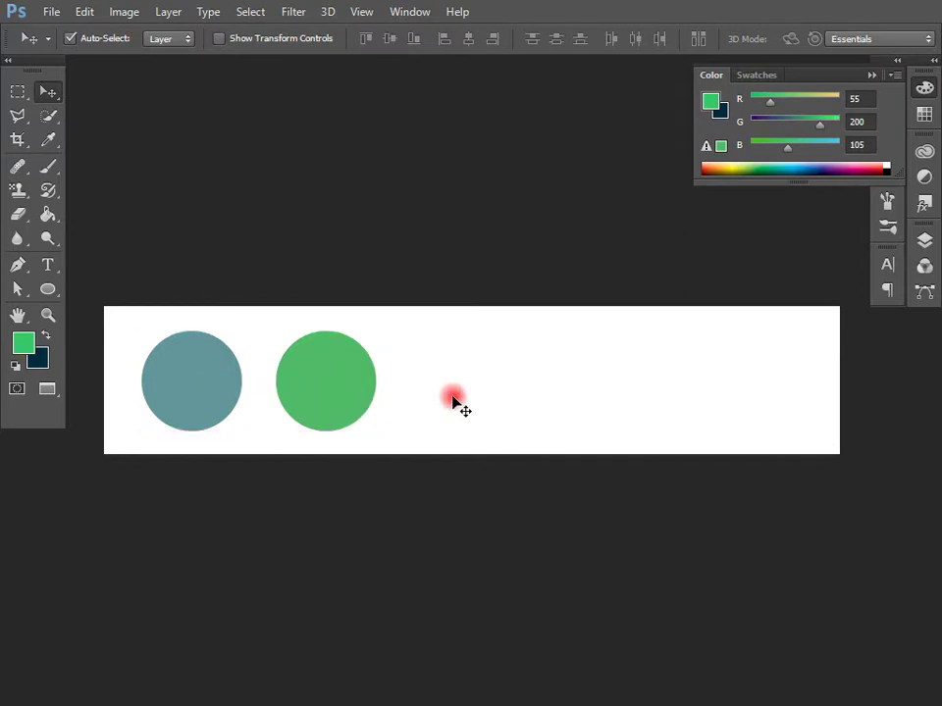
left_click(869, 98)
left_click(867, 122)
left_click(867, 144)
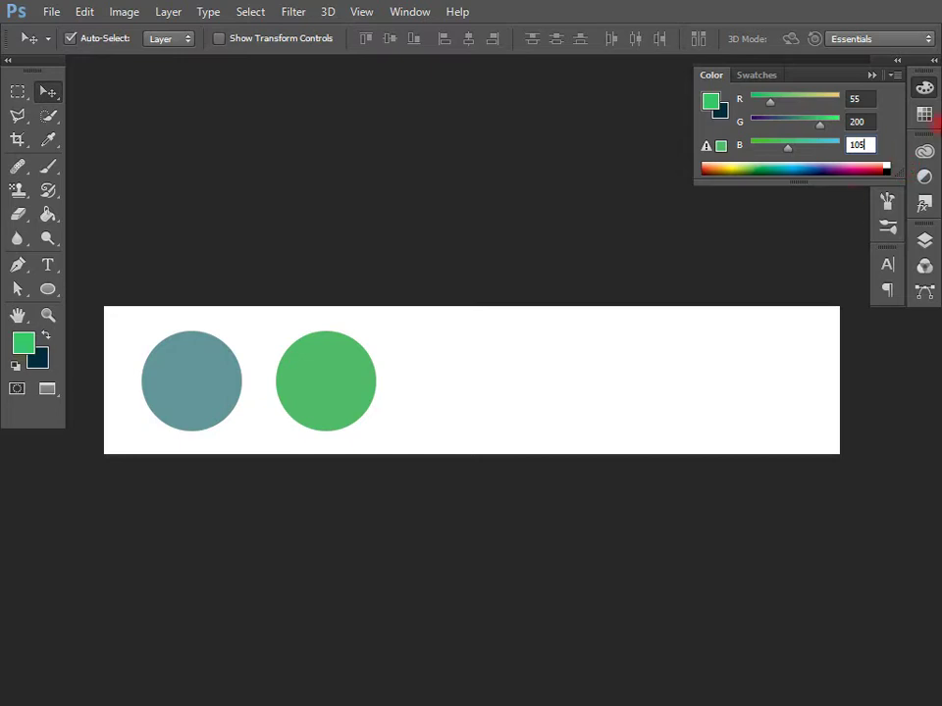
- Duplicate the teal and green circles together, placing the copies to the right of the originals
left_click(924, 263)
left_click(924, 241)
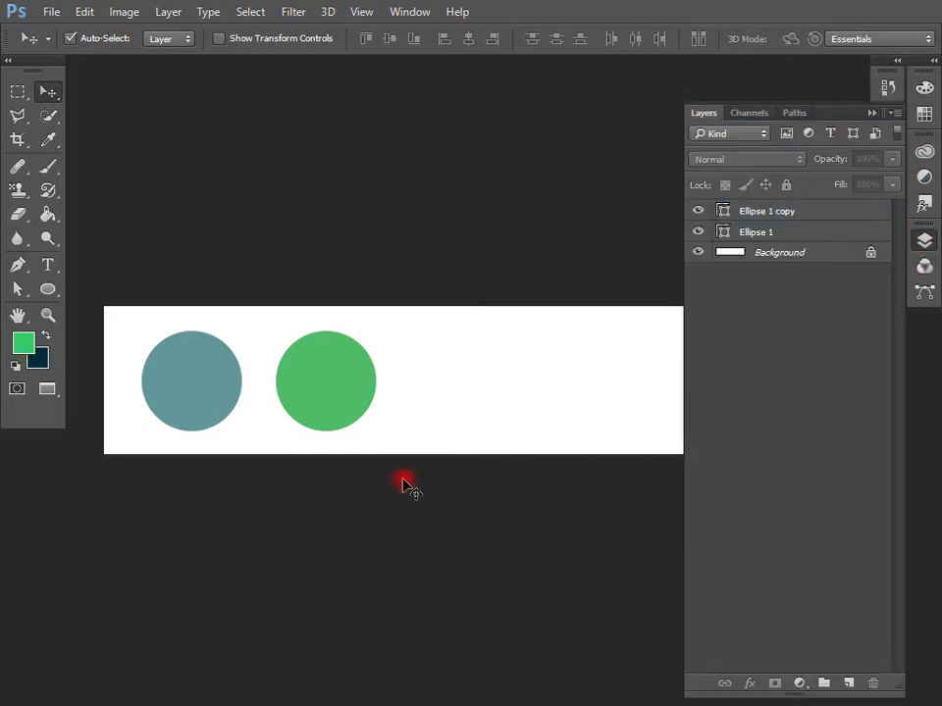
left_click_drag(374, 451, 463, 394)
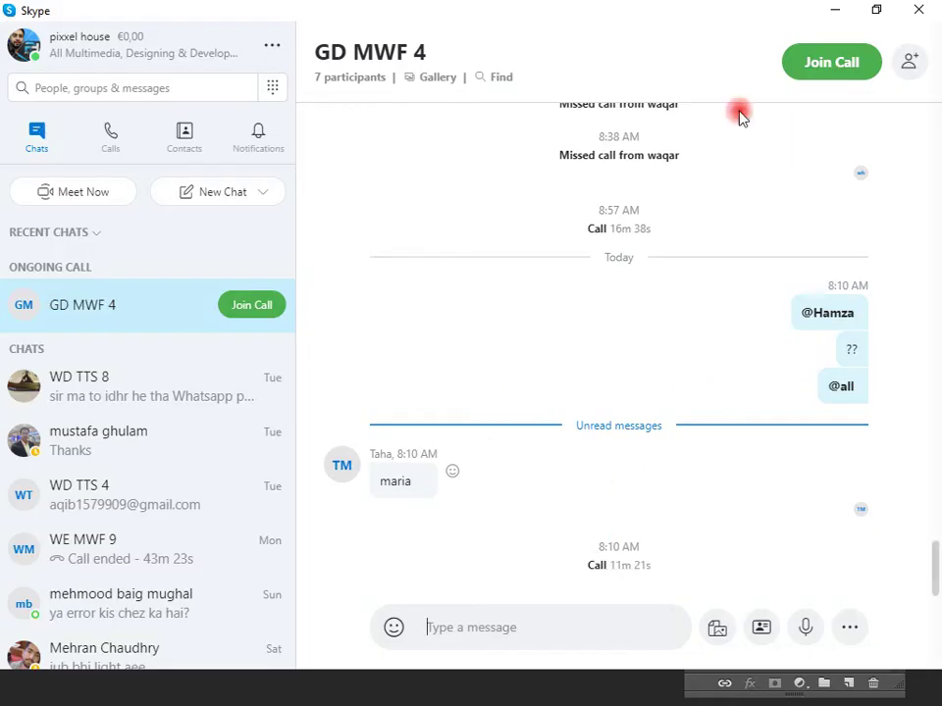
- Switch to Skype and try to join the ongoing GD MWF 4 call with the camera off and the microphone on
left_click(833, 66)
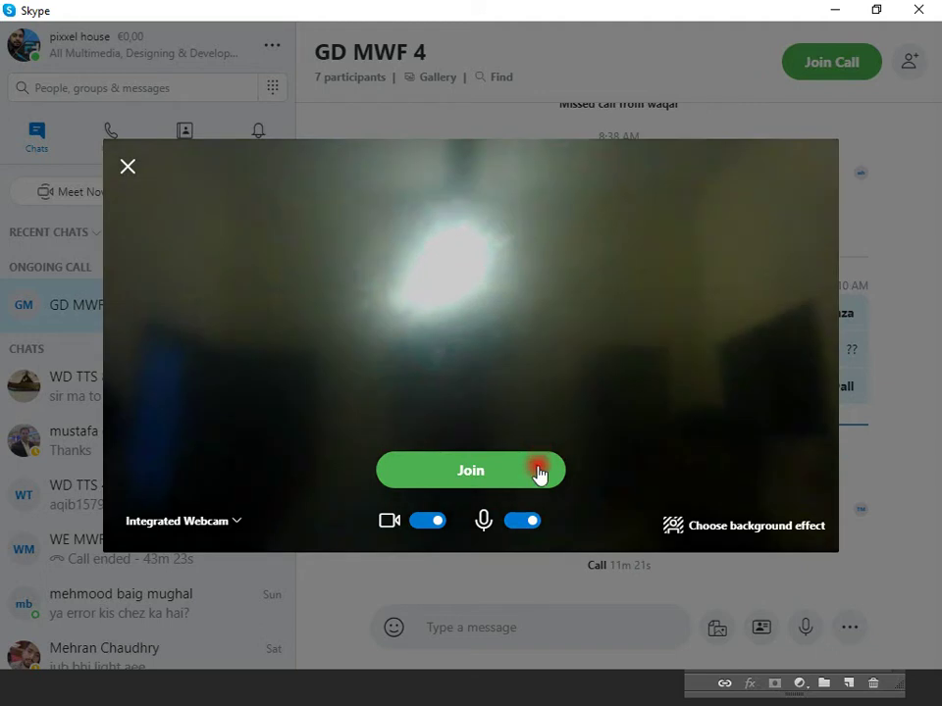
left_click(521, 521)
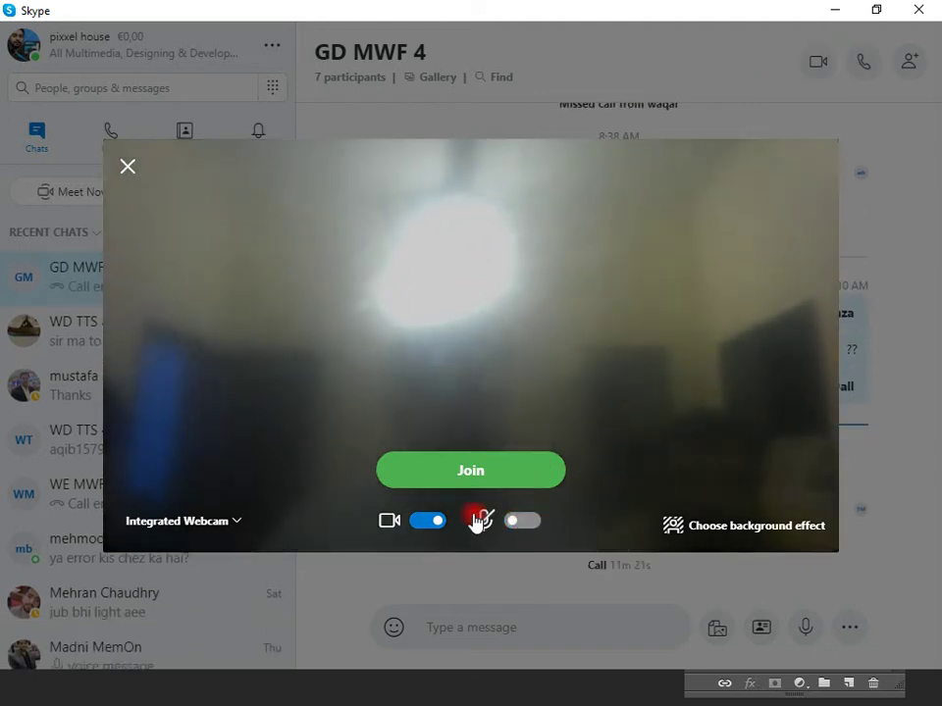
left_click(431, 521)
left_click(523, 521)
left_click(511, 470)
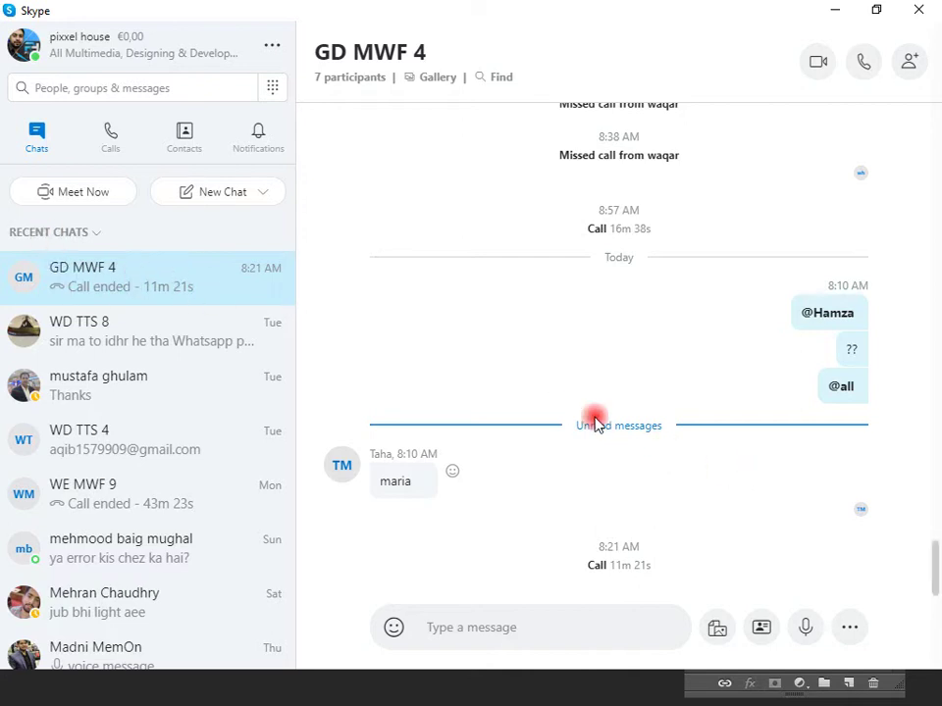
- Start an audio call with the GD MWF 4 group, sharing the whole desktop, and return to Photoshop
left_click(863, 63)
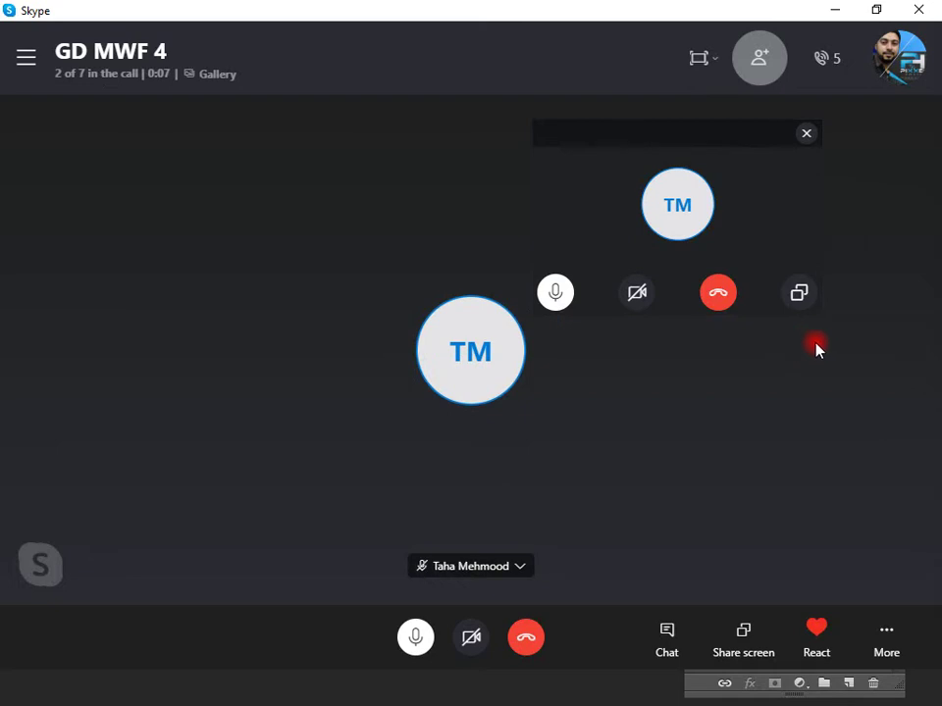
left_click(799, 295)
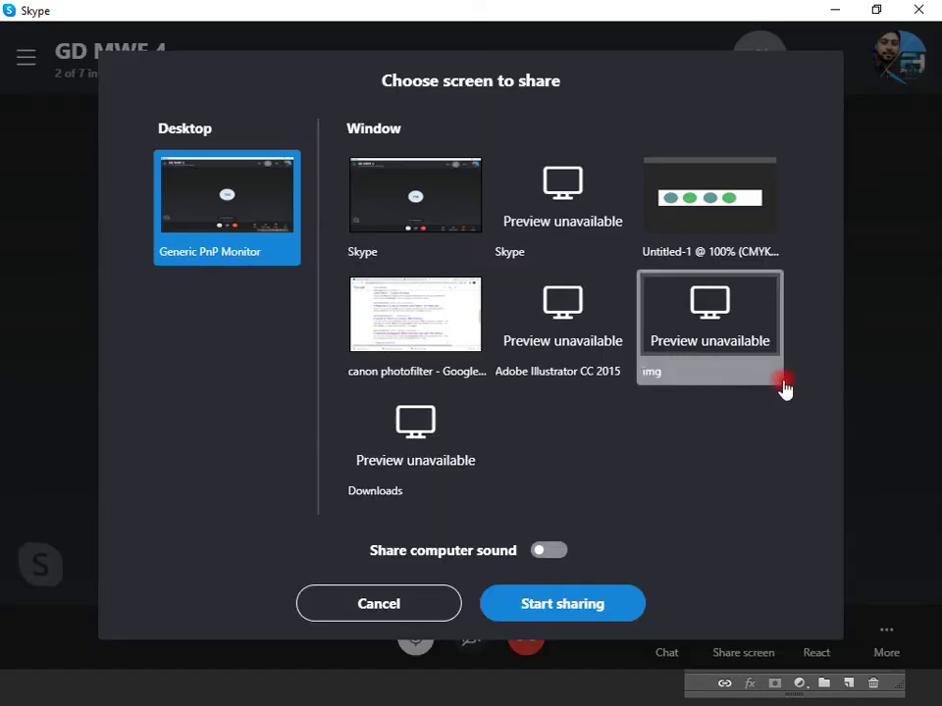
left_click(593, 610)
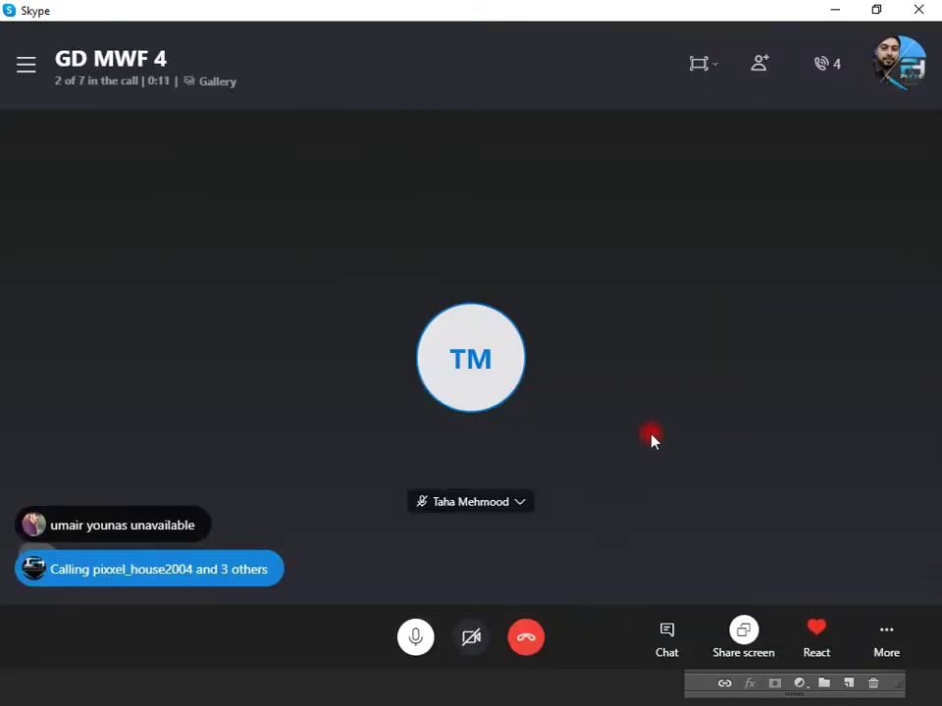
key("alt+Tab")
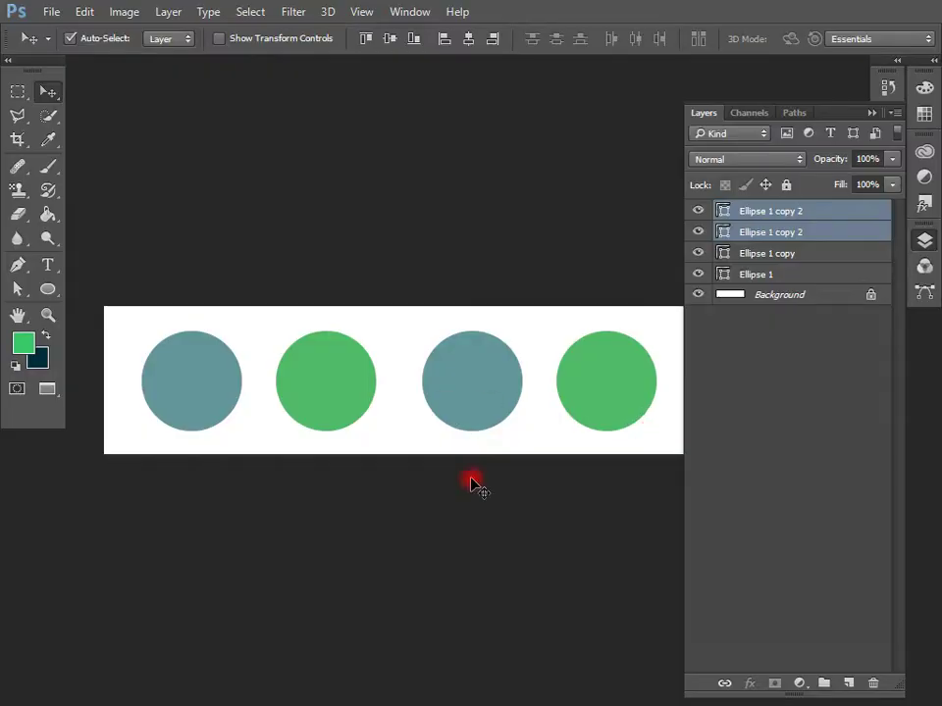
- Select both Ellipse 1 copy 2 layers and try combining them into one layer with Merge Shapes
left_click(642, 337)
left_click(785, 232)
left_click(786, 214, "shift")
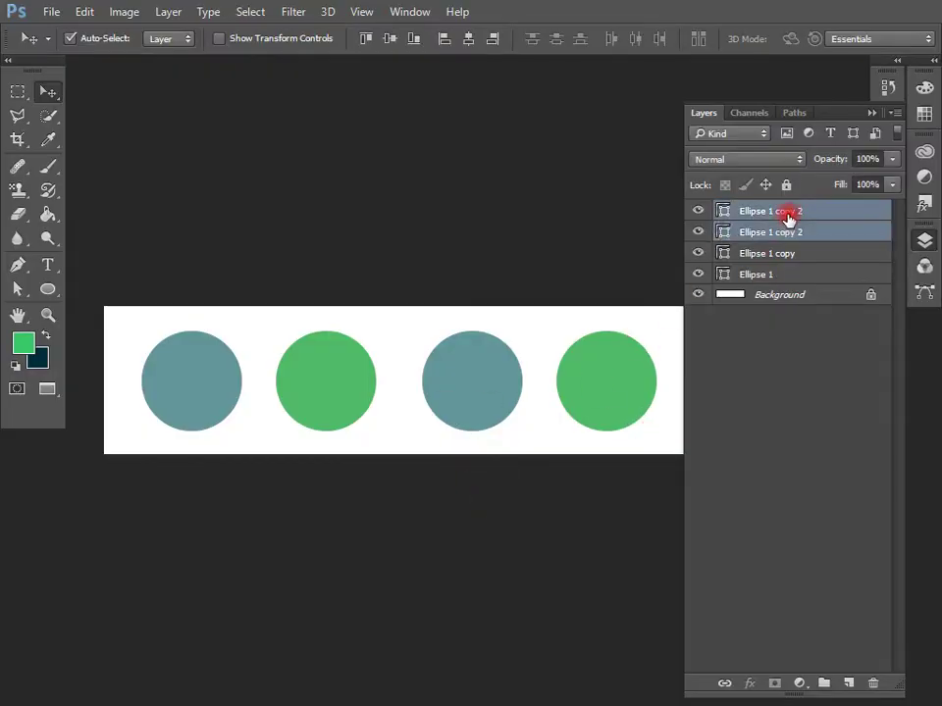
right_click(786, 219)
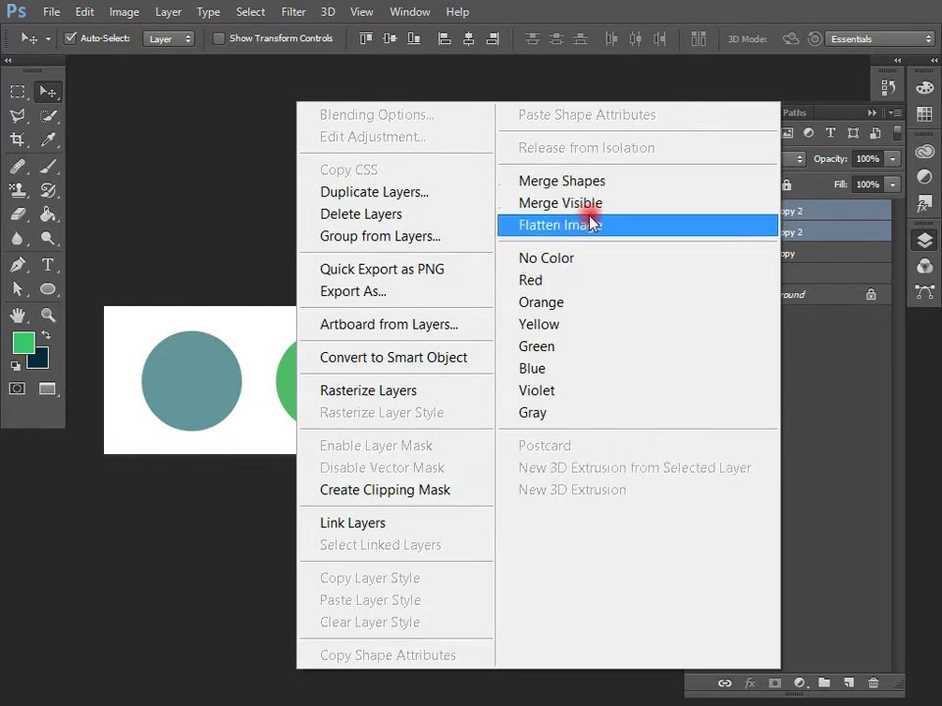
left_click(174, 13)
left_click(174, 13)
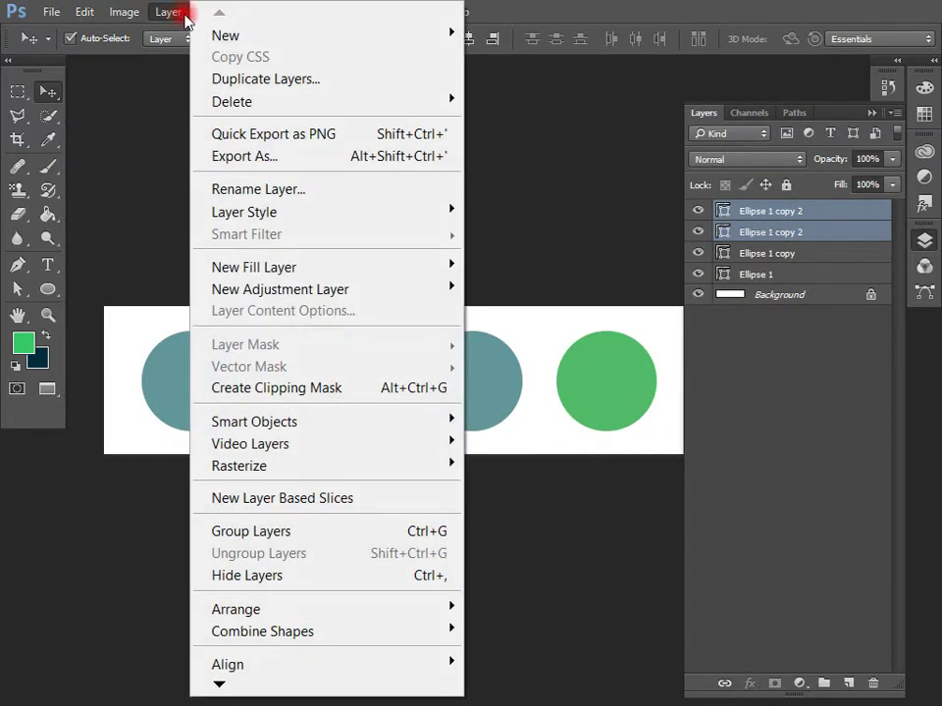
left_click(218, 13)
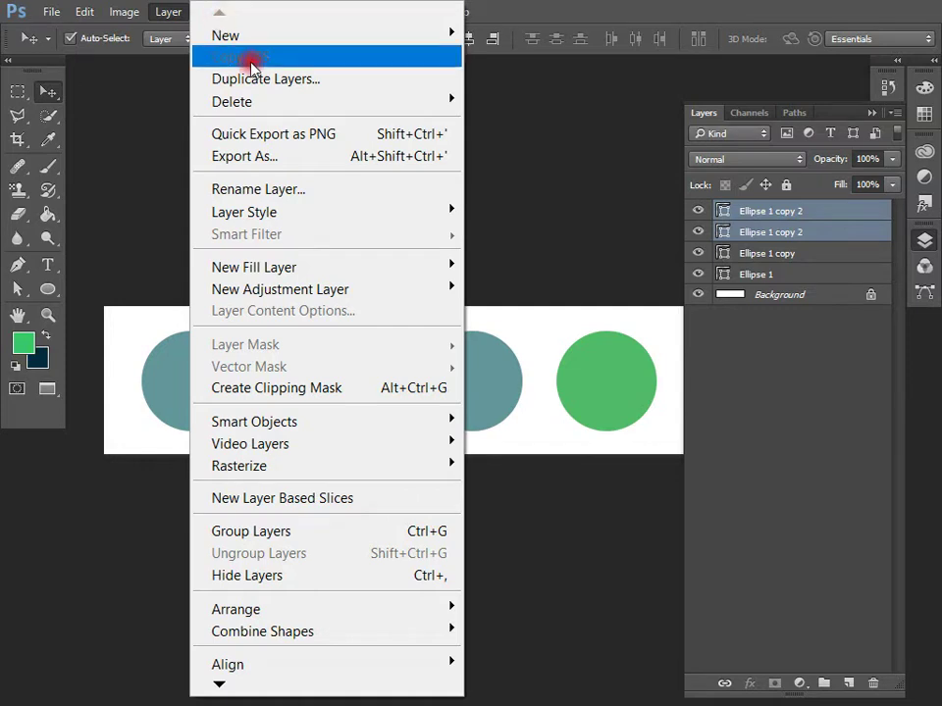
mouse_move(299, 39)
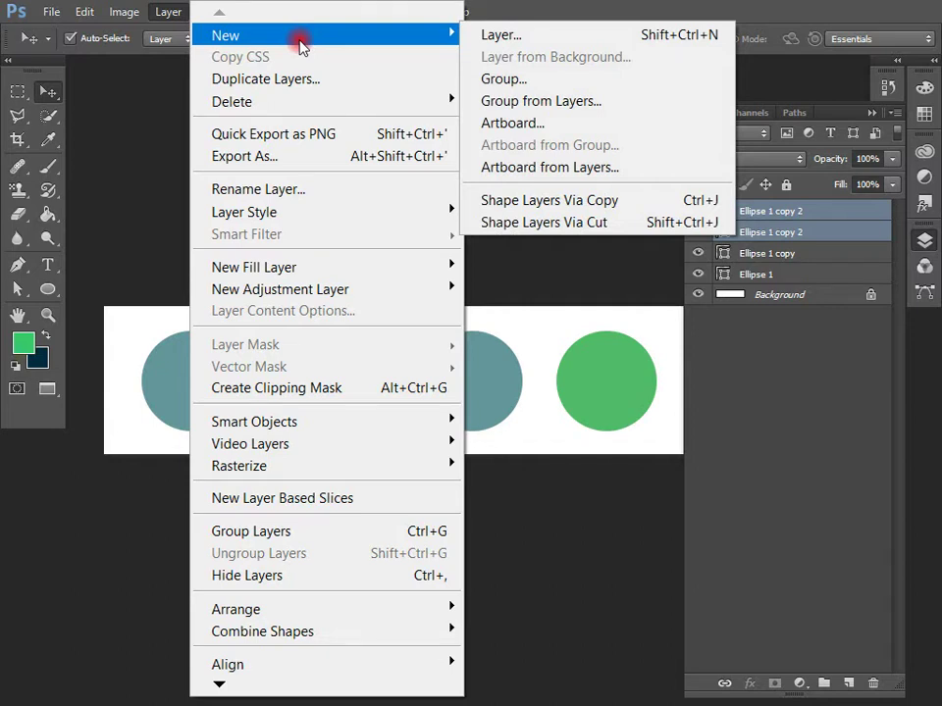
mouse_move(224, 682)
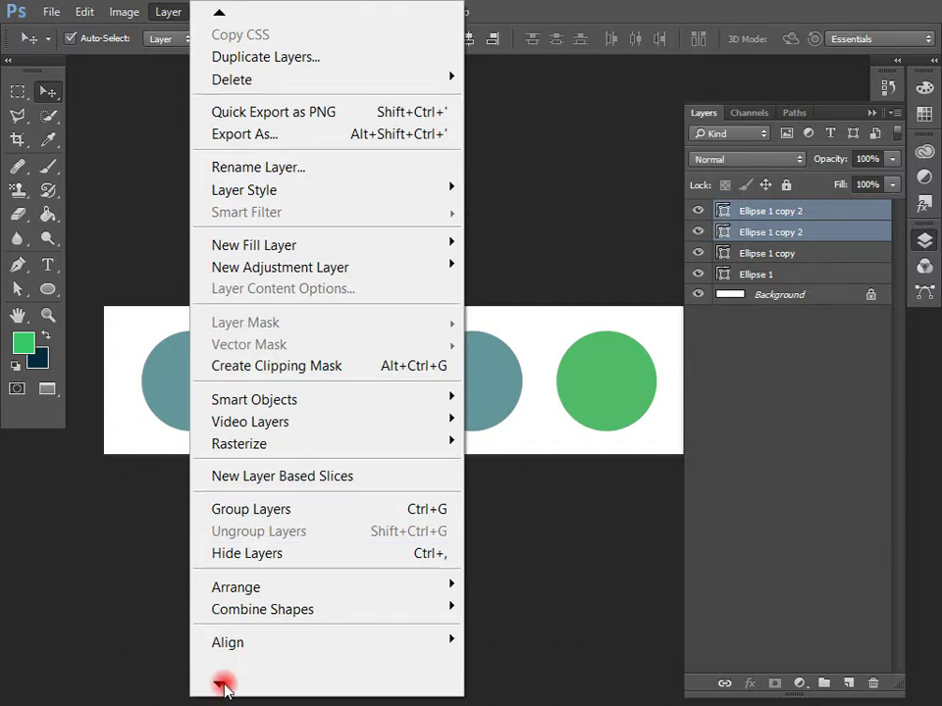
mouse_move(305, 542)
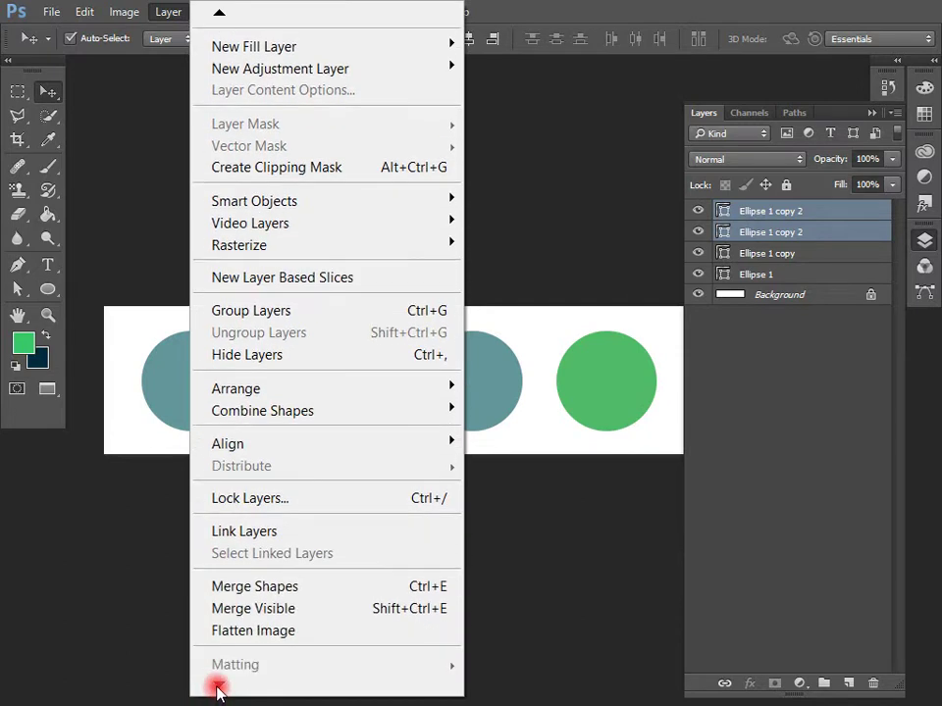
left_click(351, 598)
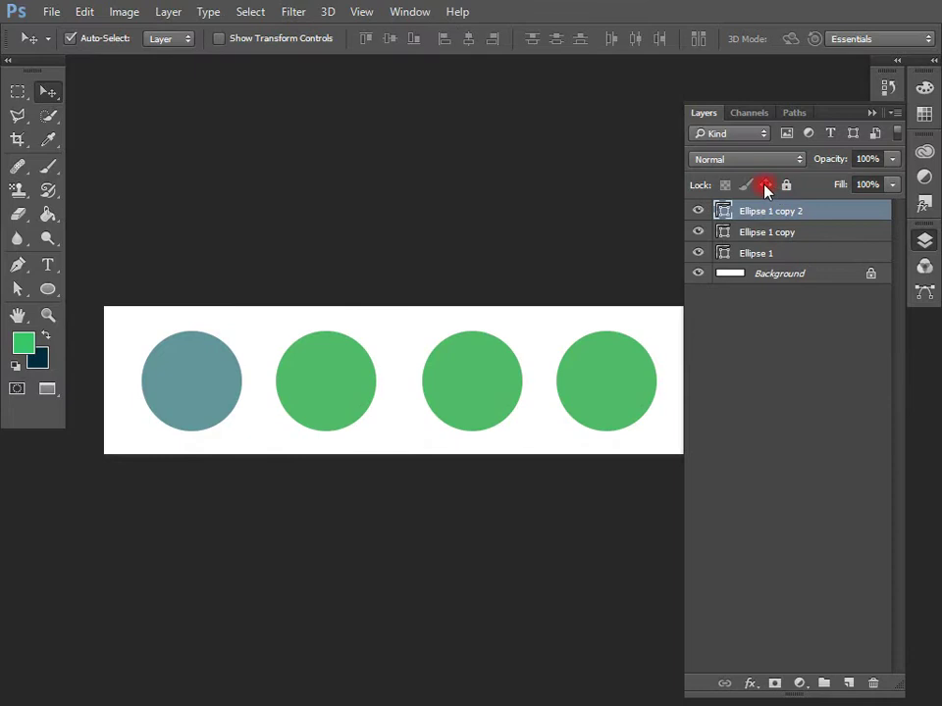
- Add a new layer and undo back to the two original circles, before the duplication and shape merge
left_click(849, 684)
key("ctrl+alt+z")
key("ctrl+alt+z")
key("ctrl+alt+z")
key("ctrl+alt+z")
- Select the teal and green circles and duplicate them as a pair to the right, evenly spaced along the row
key("ctrl")
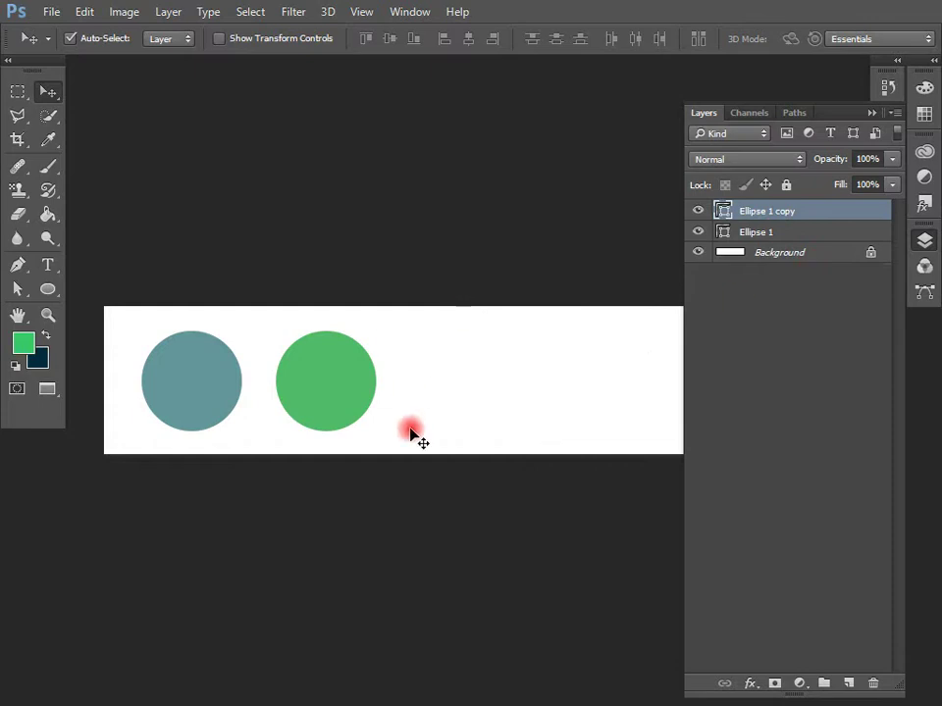
left_click_drag(422, 451, 217, 357)
left_click_drag(200, 406, 460, 400)
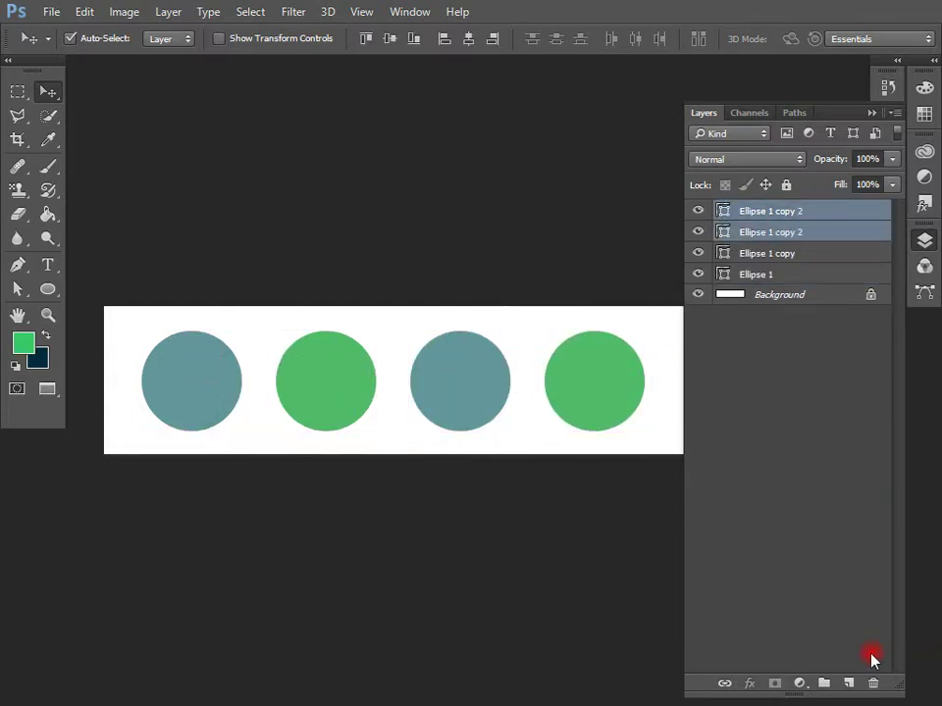
- Add an empty layer and merge it with the two Ellipse 1 copy 2 layers using Merge Layers
left_click(848, 683)
left_click(798, 253, "shift")
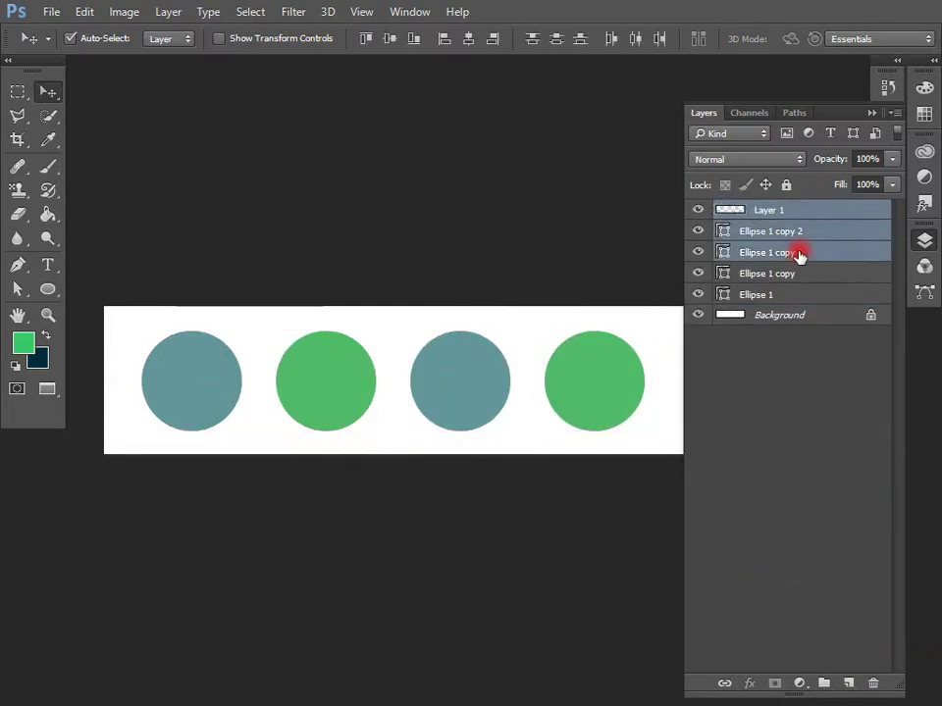
left_click(172, 18)
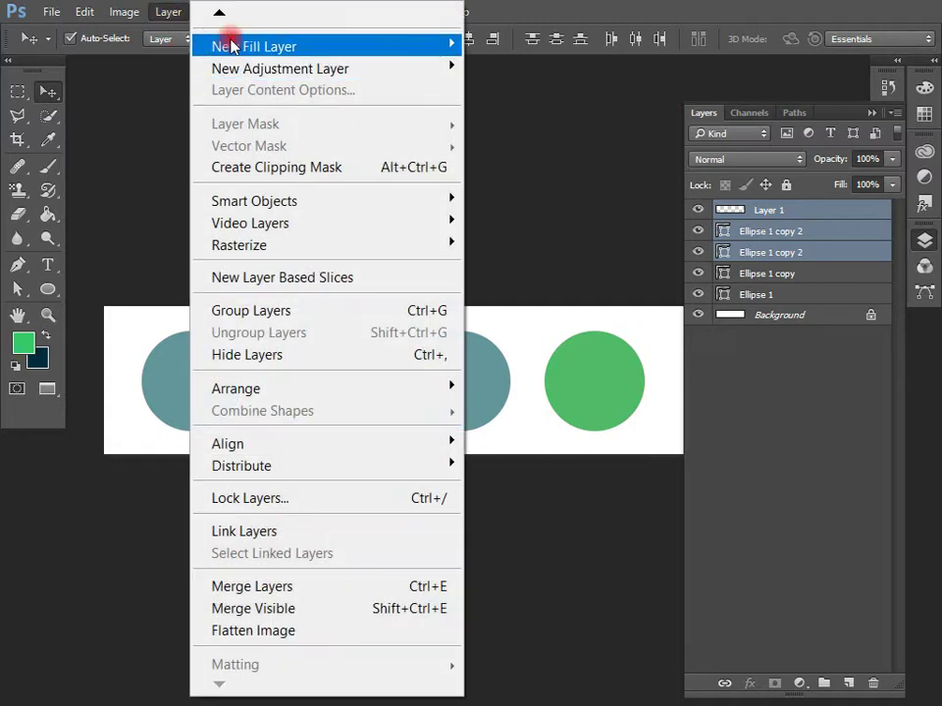
left_click(291, 587)
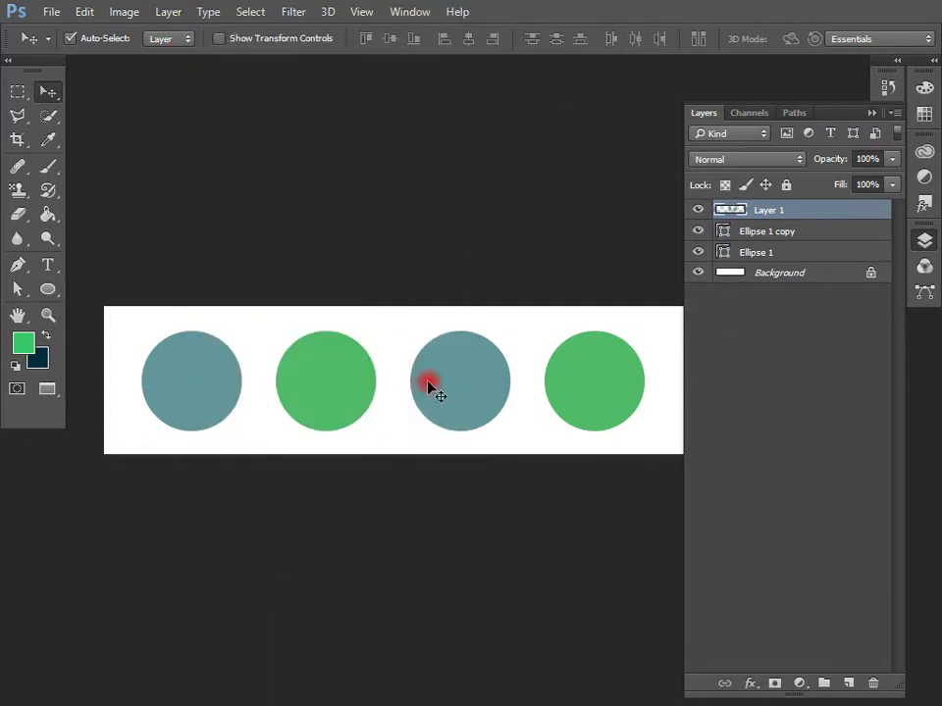
- Try the Invert adjustment twice on the merged circles in Layer 1, undoing it each time
left_click(123, 12)
mouse_move(137, 65)
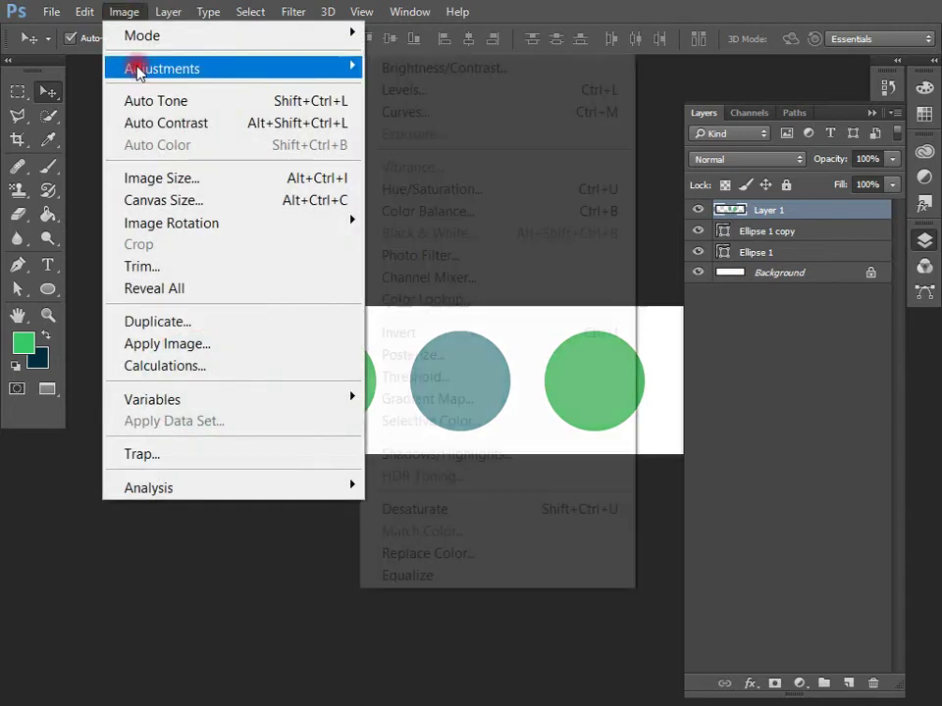
left_click(469, 336)
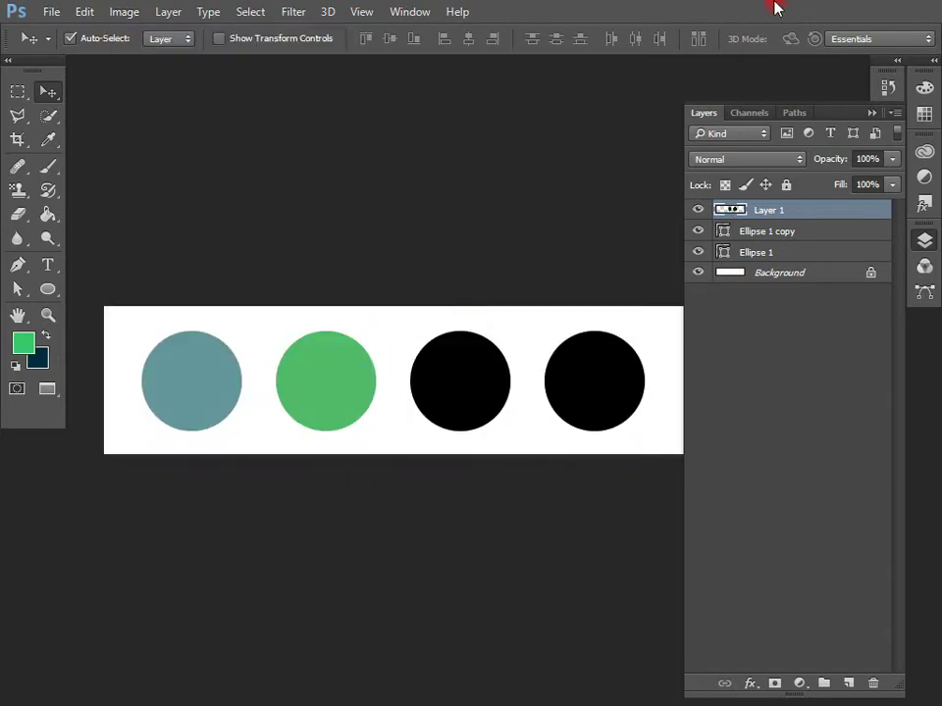
key("ctrl+z")
left_click(122, 14)
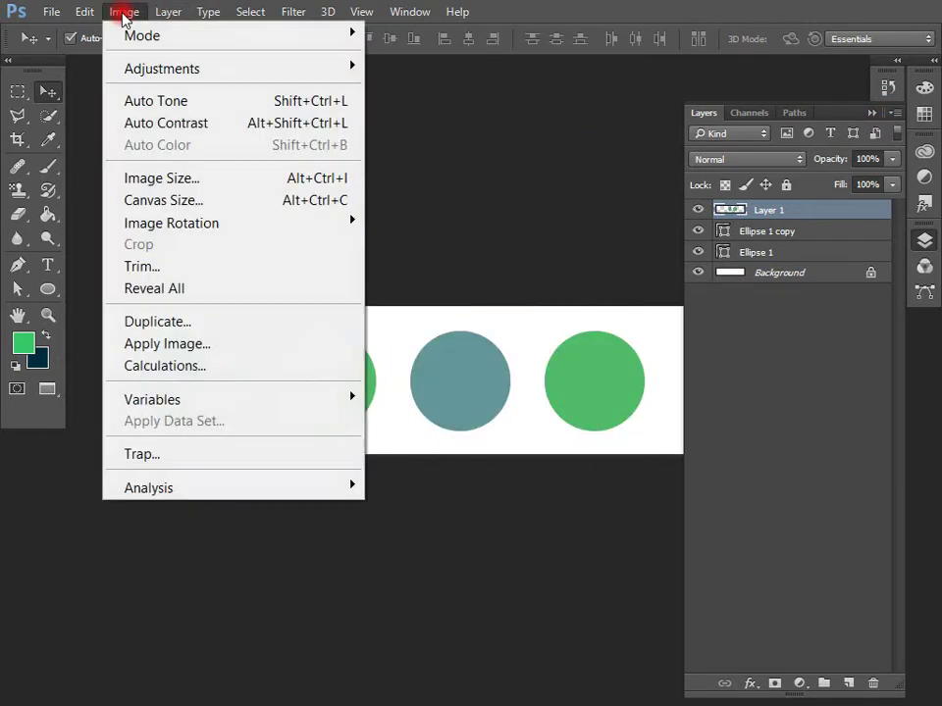
mouse_move(210, 69)
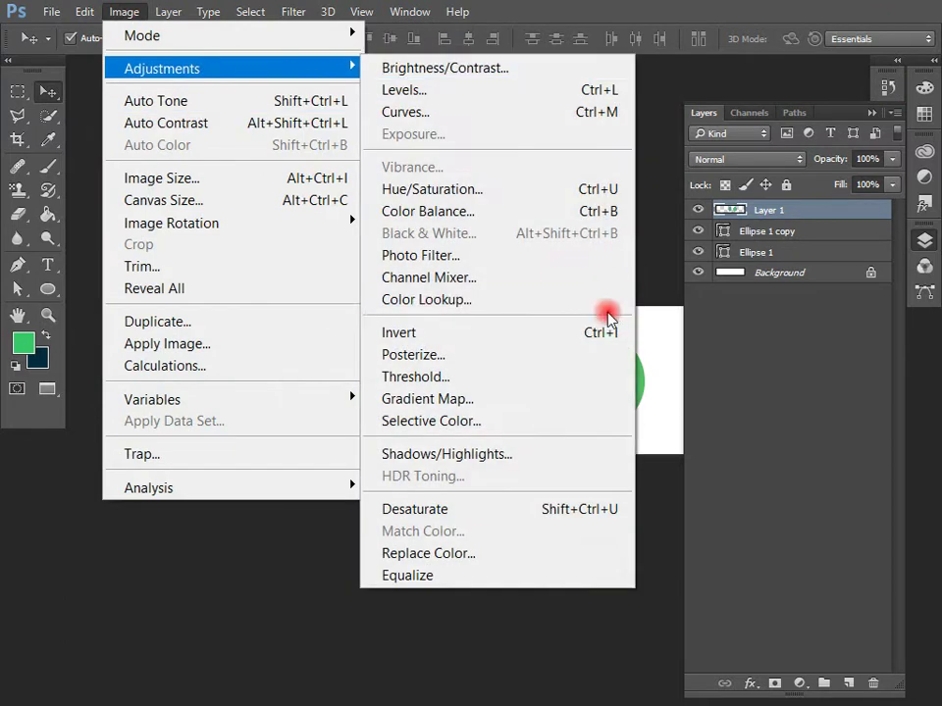
left_click(556, 334)
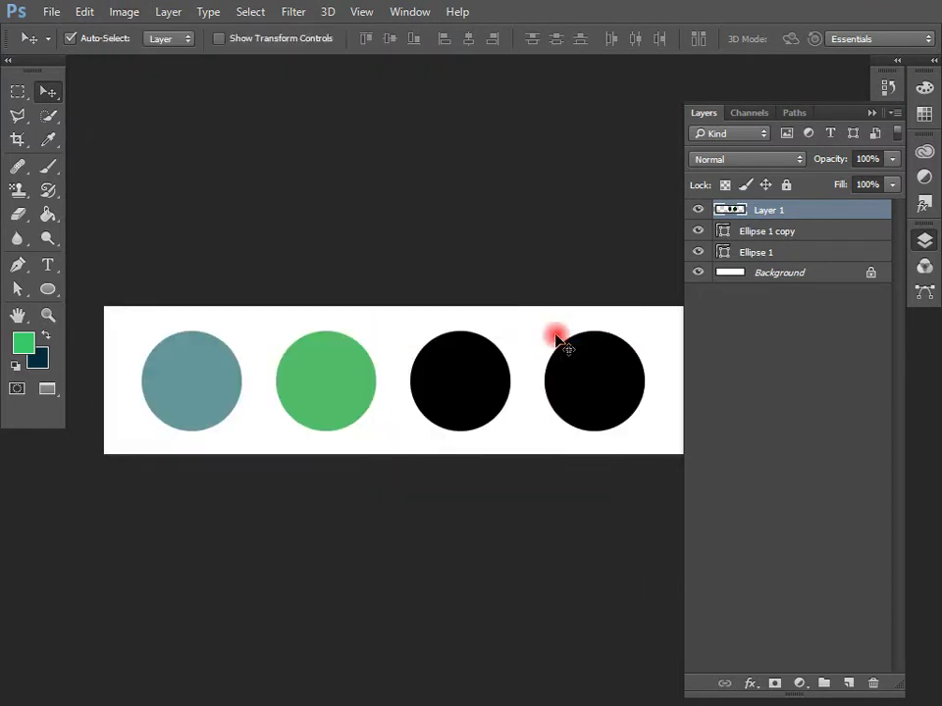
key("ctrl+z")
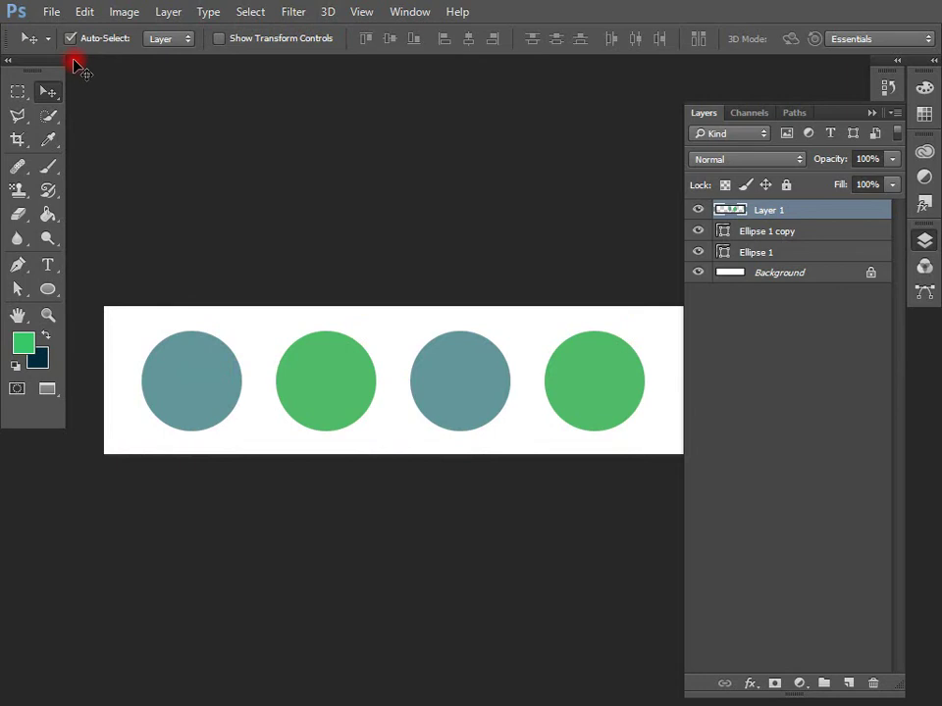
- Convert the circles document from CMYK to RGB Color mode without flattening the layers
left_click(127, 10)
mouse_move(143, 35)
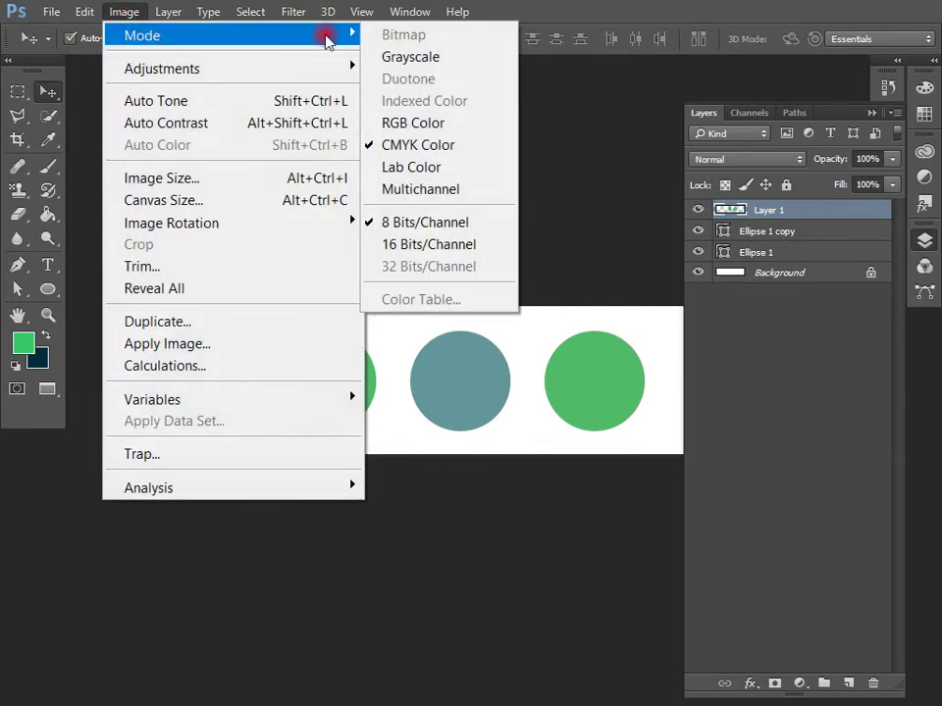
left_click(402, 122)
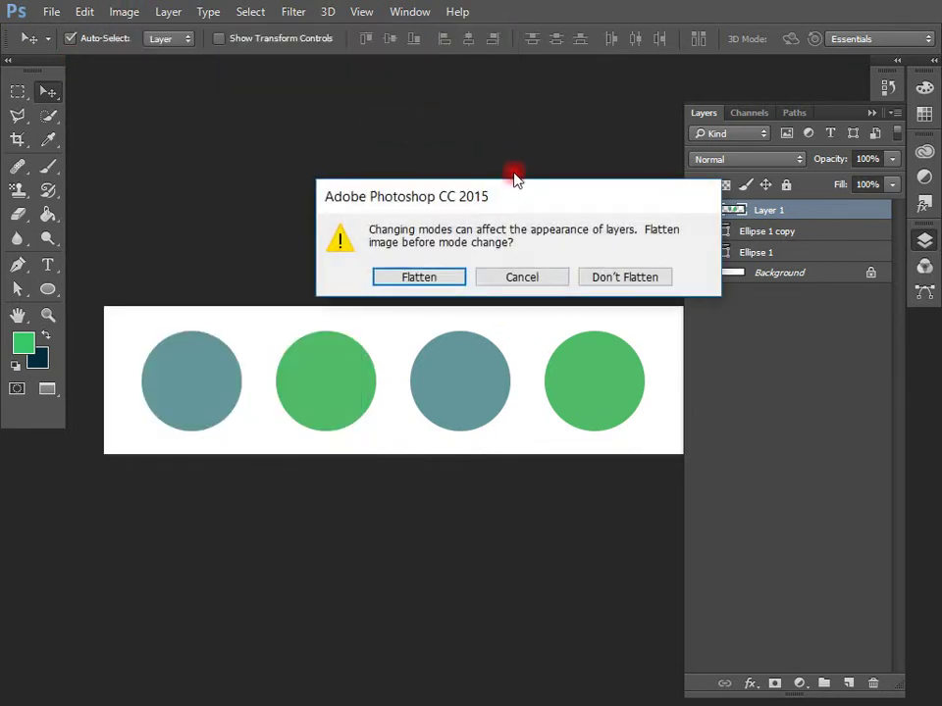
left_click(639, 278)
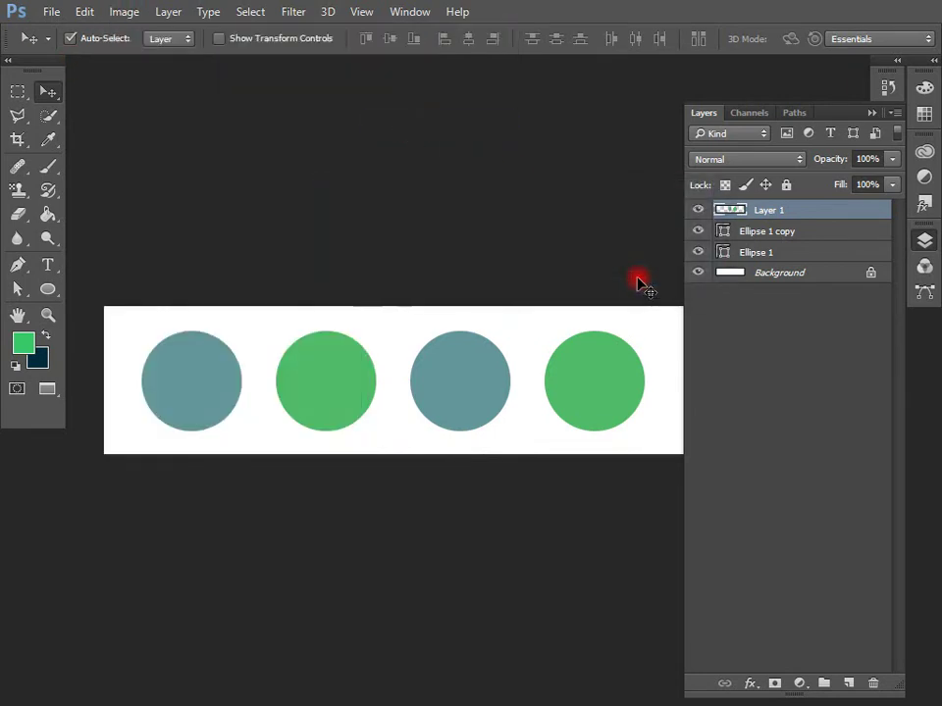
- Apply the Invert adjustment to Layer 1 and move its inverted circles slightly to the right, away from the original pair
left_click(128, 12)
mouse_move(146, 71)
left_click(542, 333)
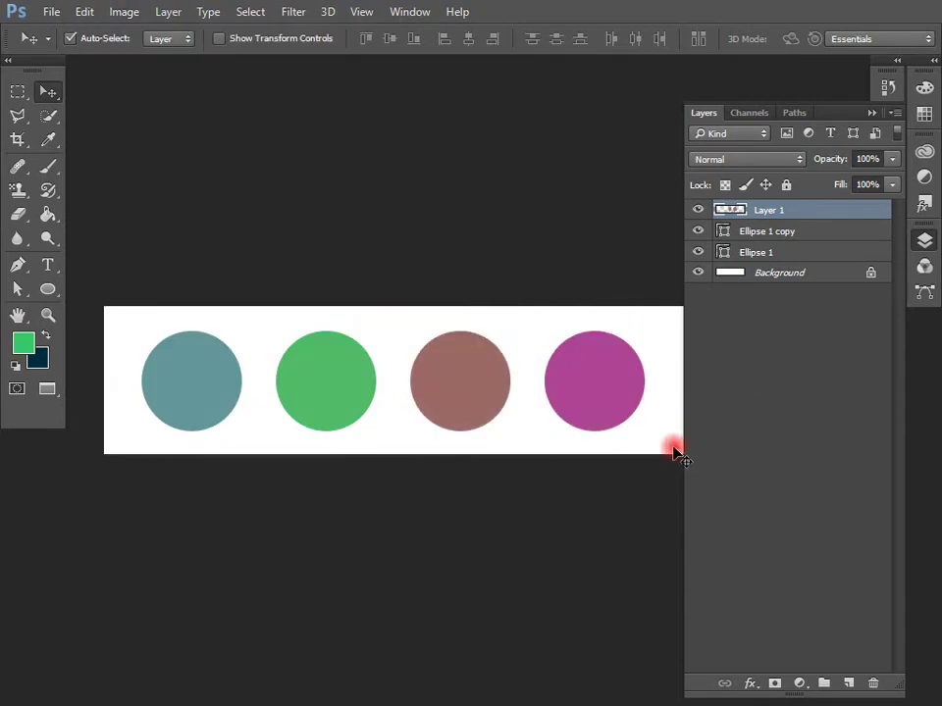
left_click(871, 112)
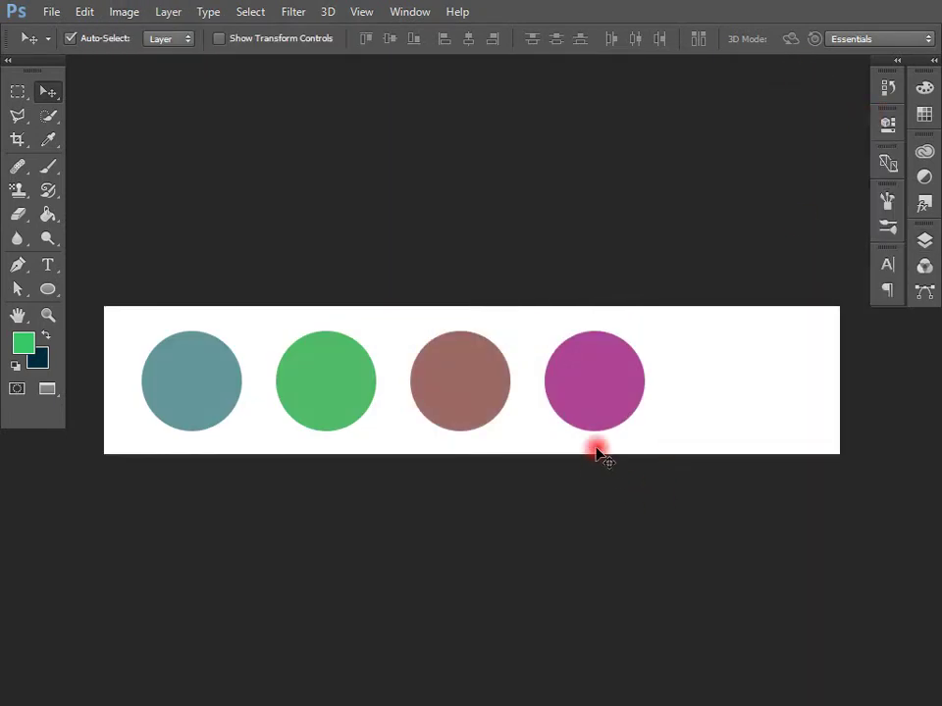
left_click_drag(606, 397, 655, 392)
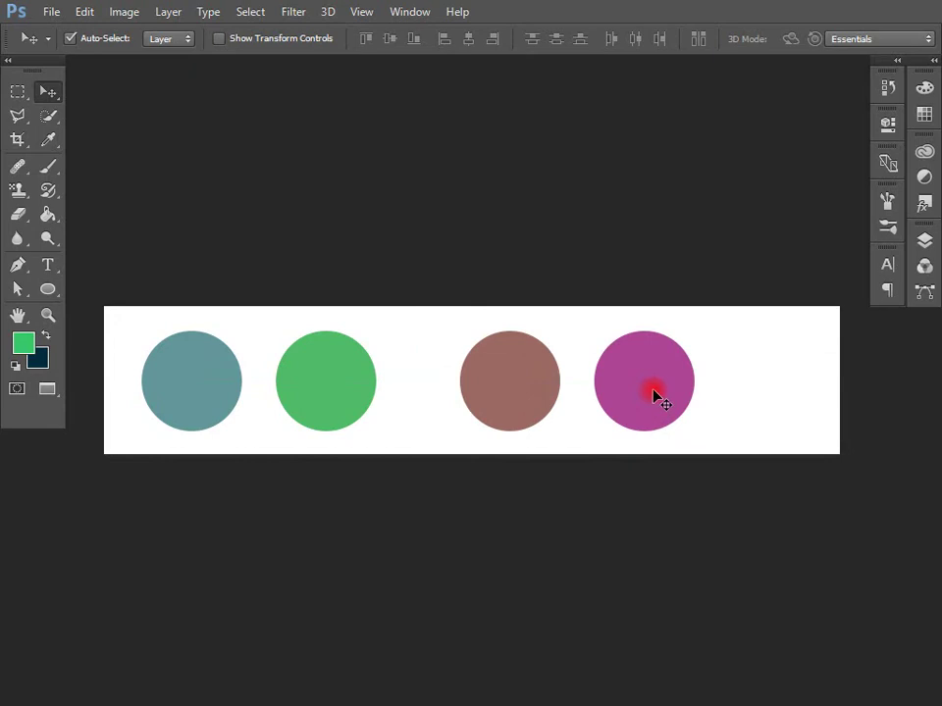
- Sample the teal, inverted teal and green circles with the Eyedropper to compare their RGB values
key("i")
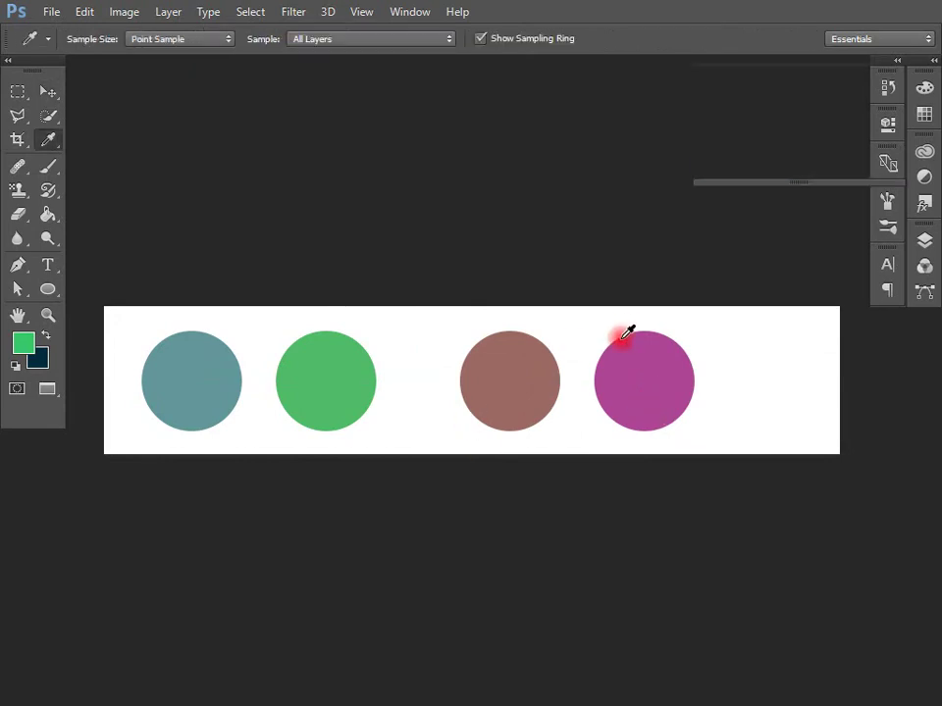
key("F6")
left_click(231, 376)
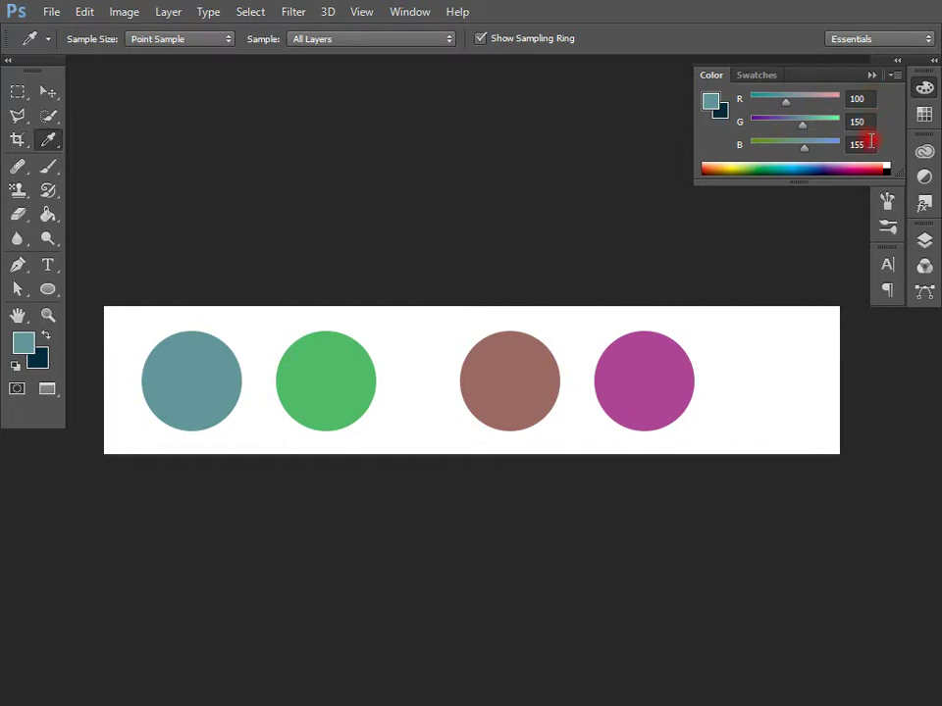
left_click(498, 366)
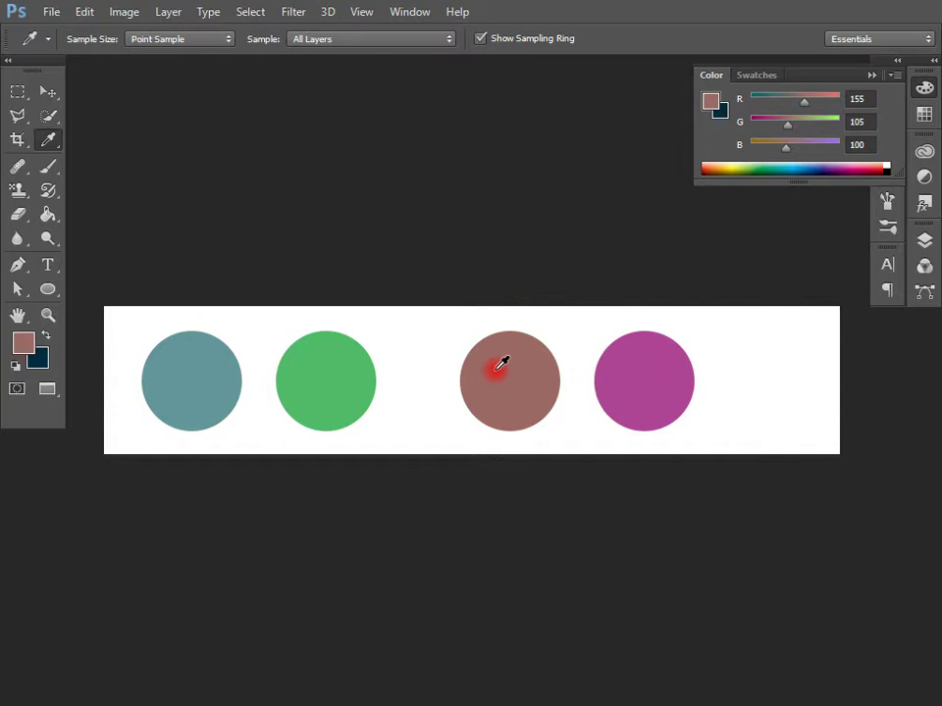
left_click(327, 369)
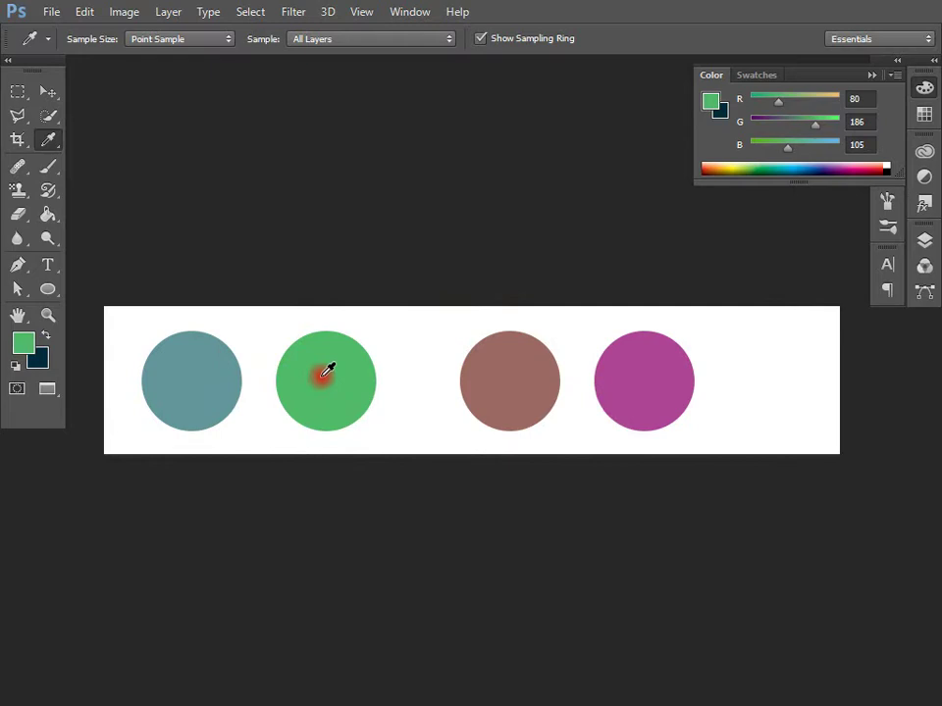
- Switch to the tree image and toggle the Invert adjustment on and off repeatedly, ending with the original colors
key("v")
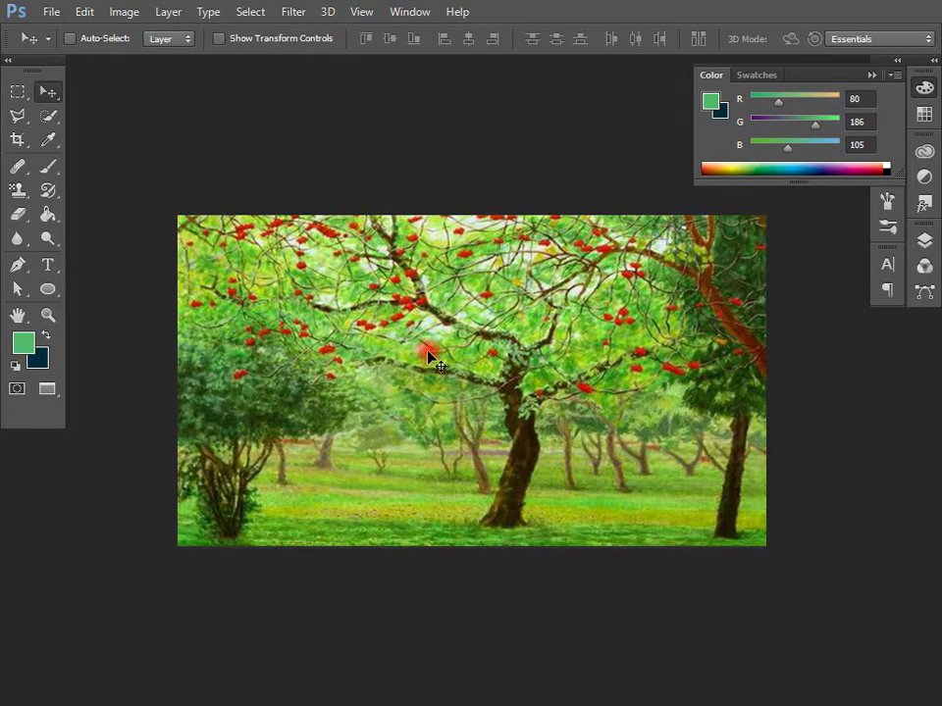
key("ctrl+i")
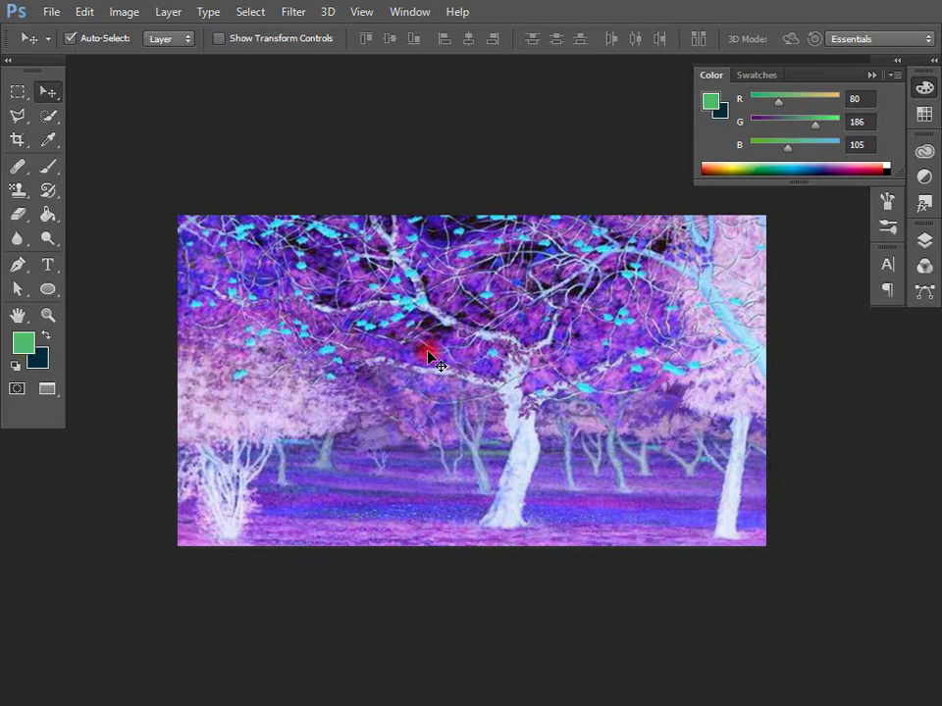
key("ctrl+i")
key("ctrl+i")
key("ctrl+i")
key("ctrl+i")
key("ctrl+i")
left_click(128, 15)
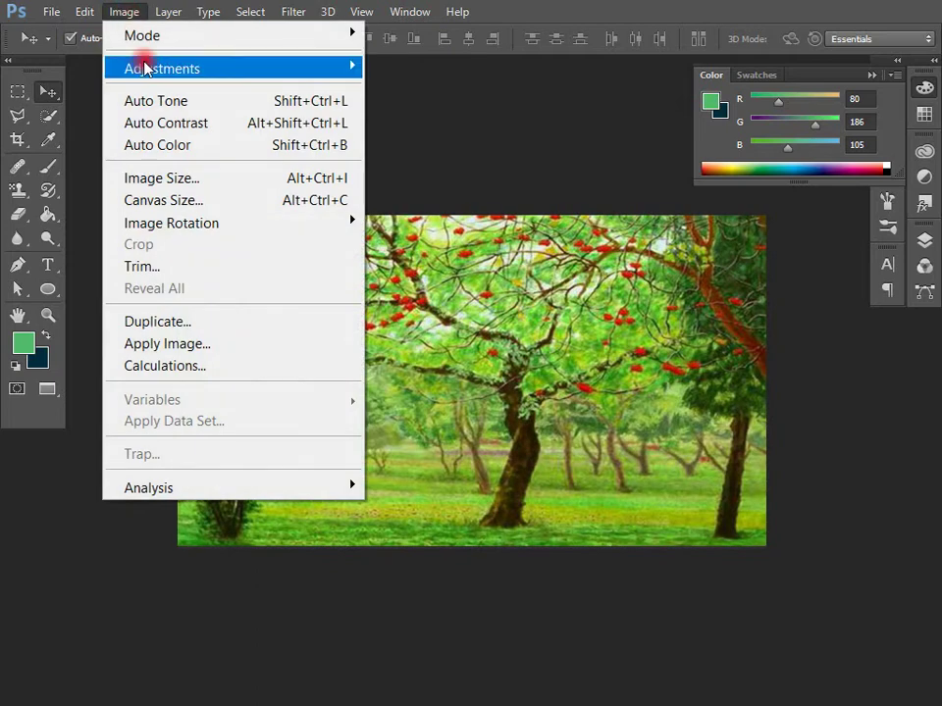
mouse_move(147, 69)
left_click(670, 8)
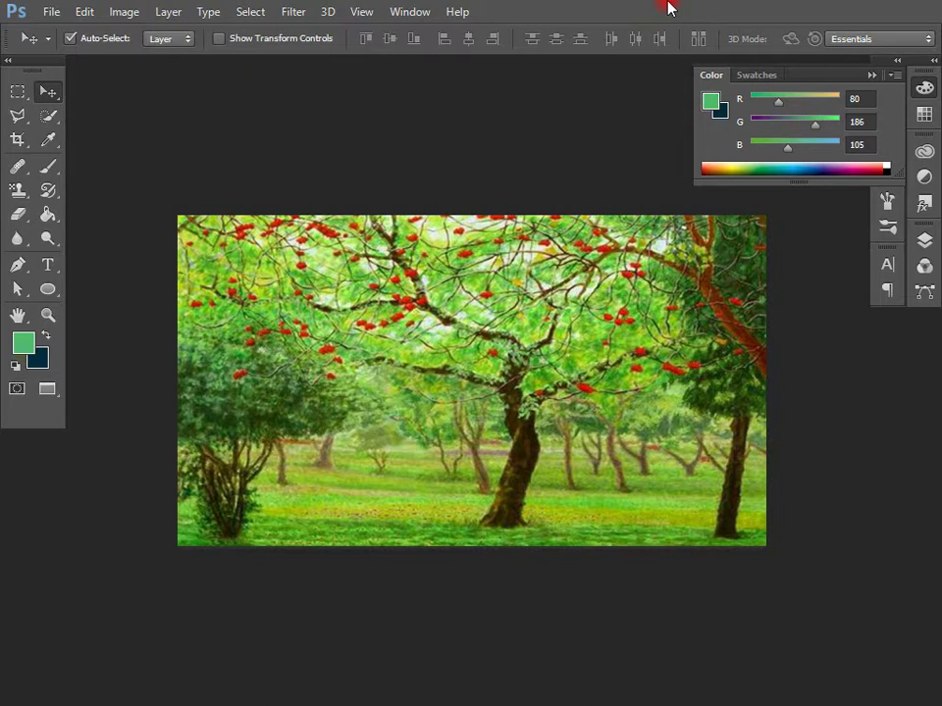
- Try sampling colors from the tree image for the foreground color in the Color Picker, and cancel the change
left_click(34, 345)
left_click_drag(540, 110, 379, 49)
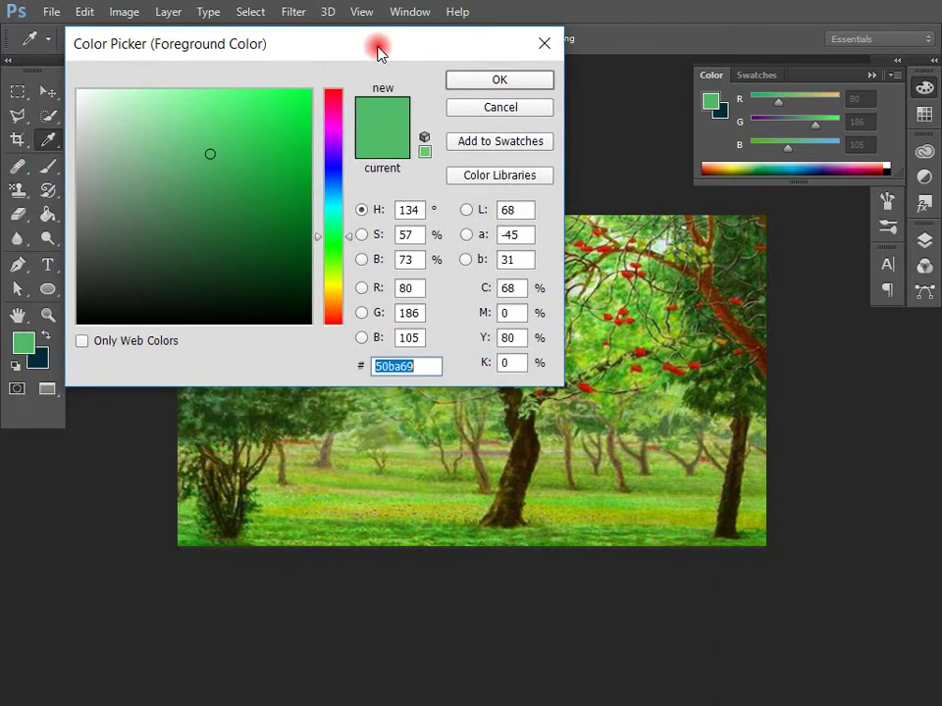
left_click_drag(515, 410, 697, 527)
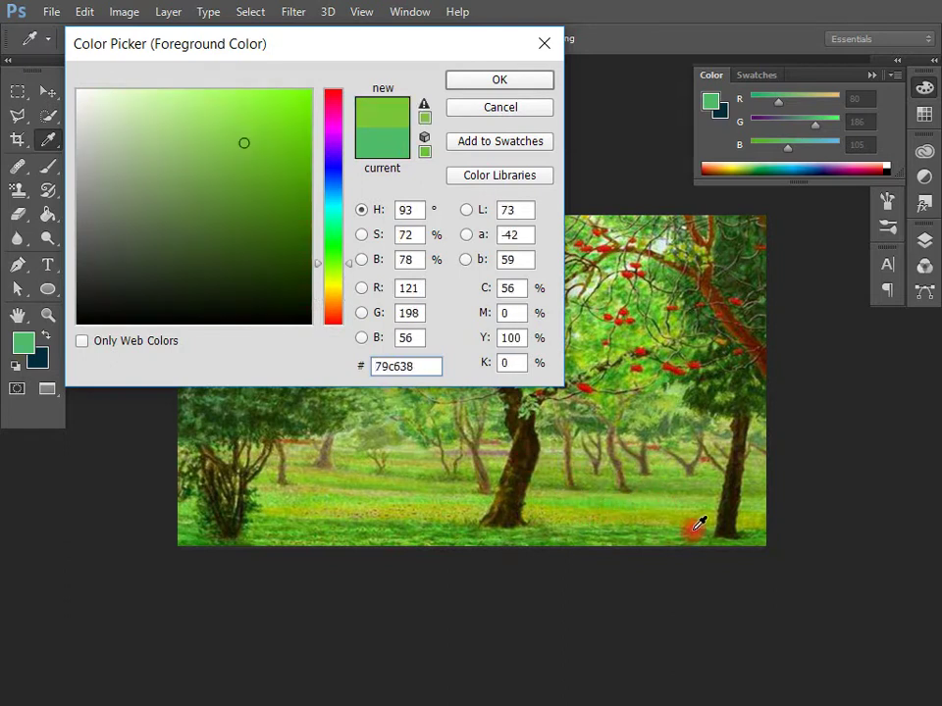
left_click_drag(268, 497, 392, 412)
left_click(503, 106)
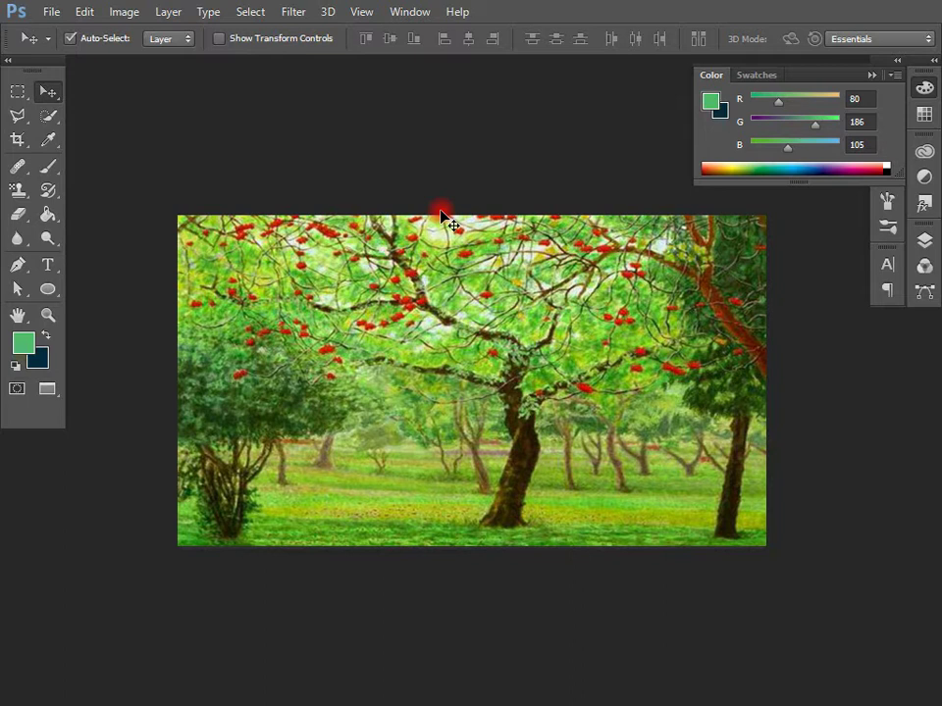
- Try an elliptical marquee selection around the area beside the central trunk, and deselect it
left_click(21, 90)
left_click(59, 103)
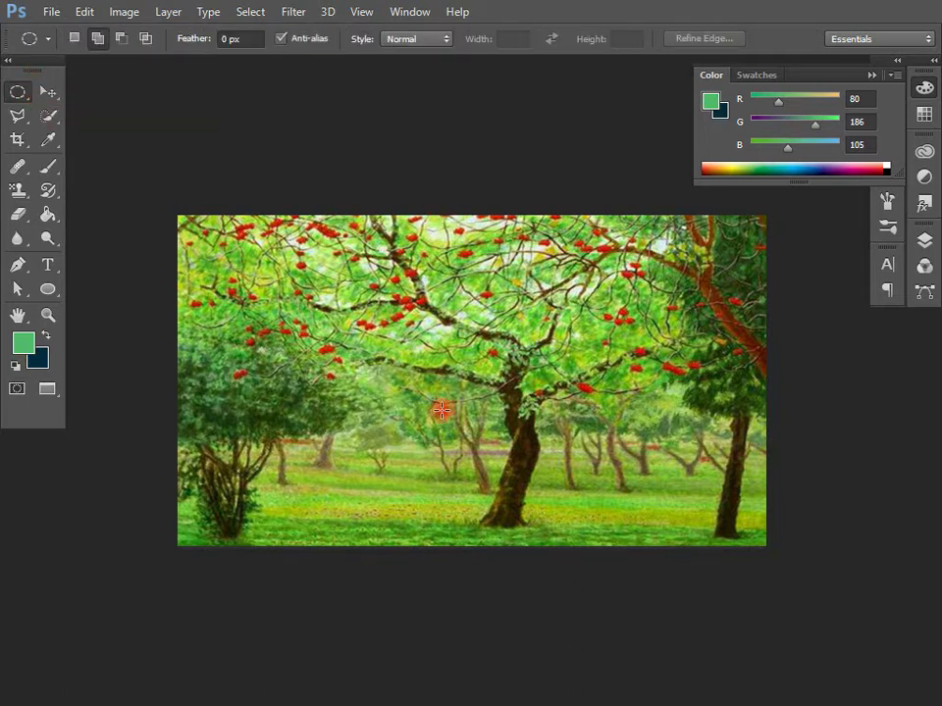
left_click_drag(336, 368, 507, 517)
key("ctrl+d")
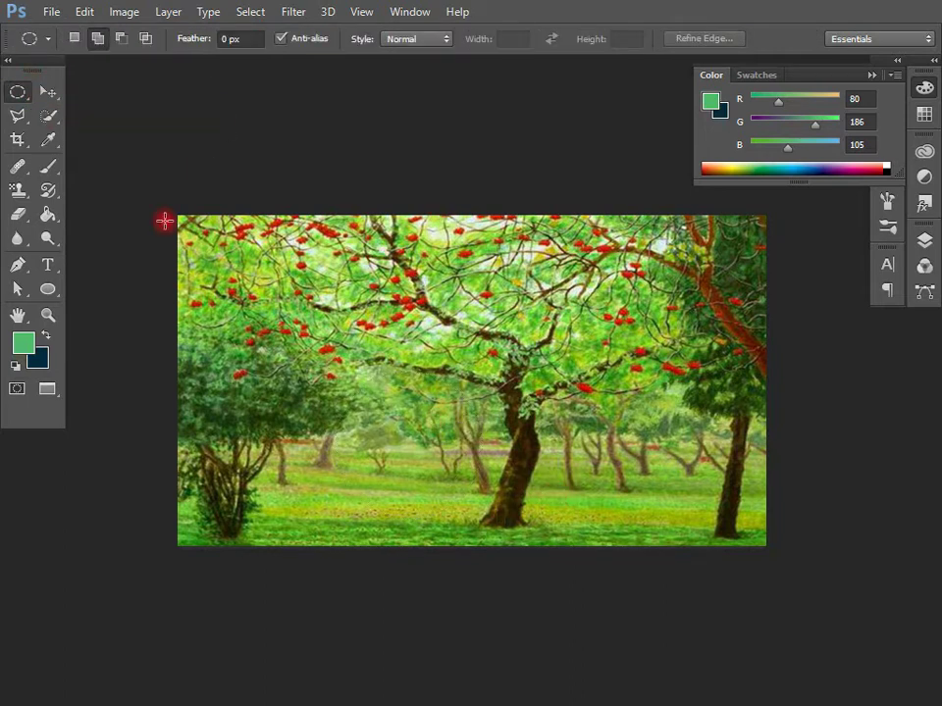
- Select part of a red berry in the central cluster with the Magic Wand at tolerance 0
left_click(47, 115)
left_click(103, 130)
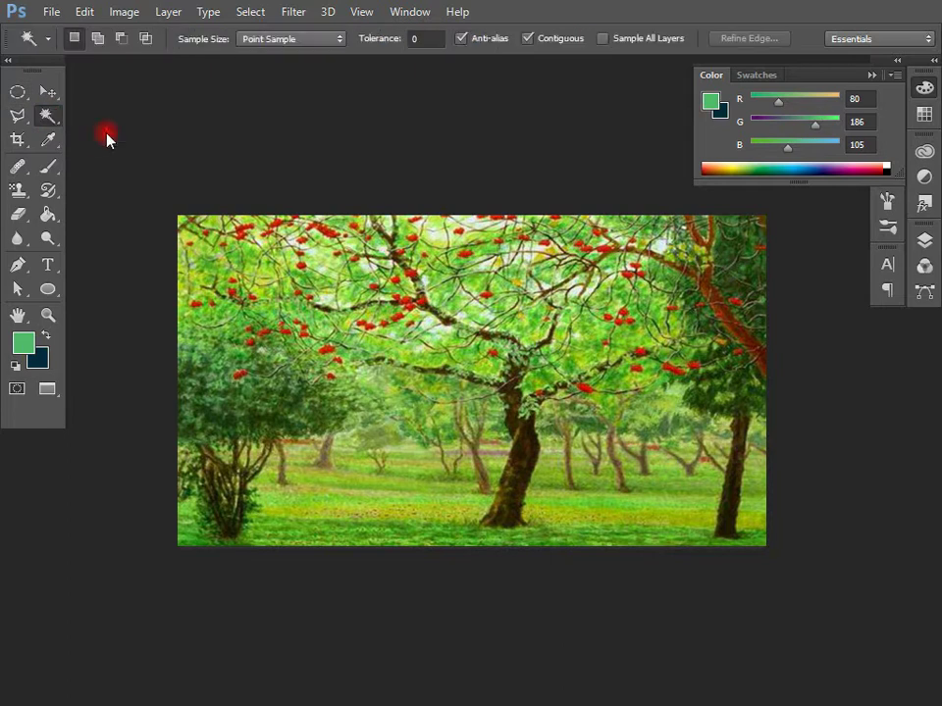
key("z")
left_click(392, 274)
left_click(561, 397)
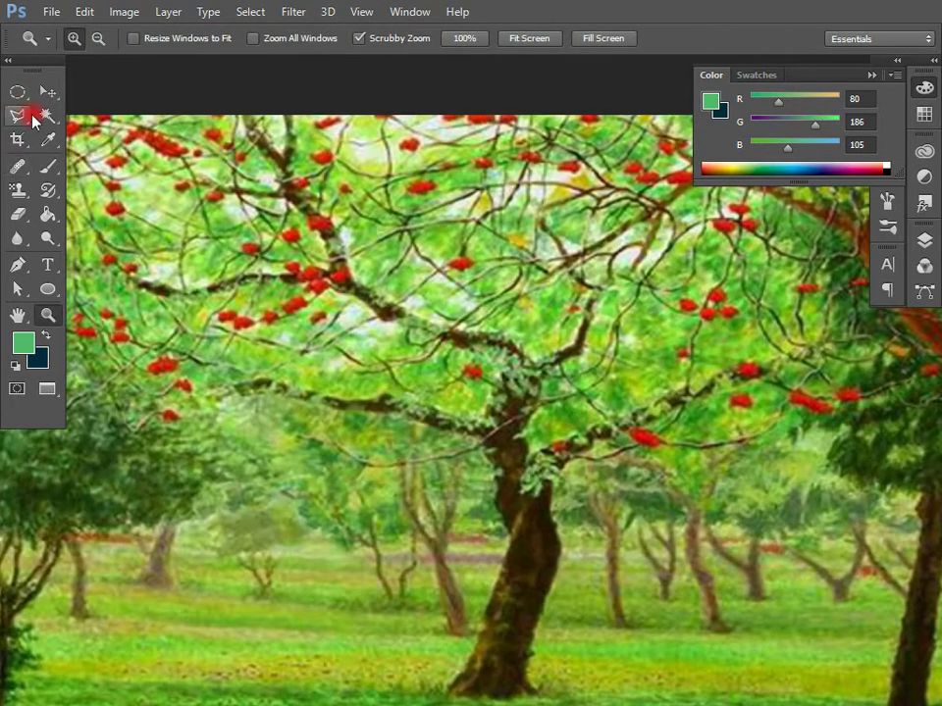
left_click(44, 116)
key("z")
left_click(361, 388)
left_click(361, 389)
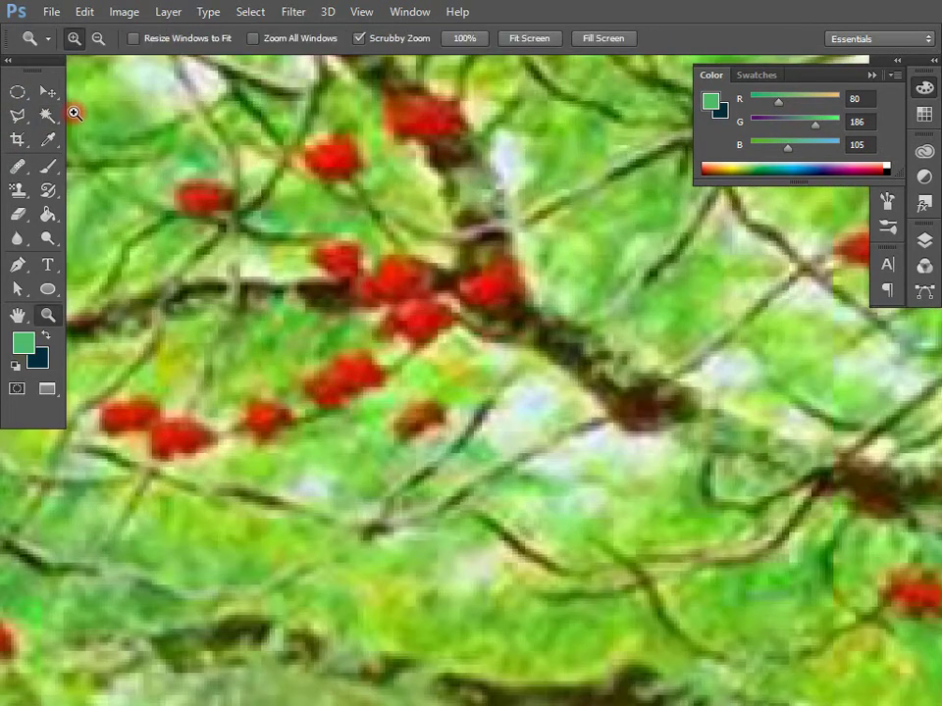
left_click(47, 115)
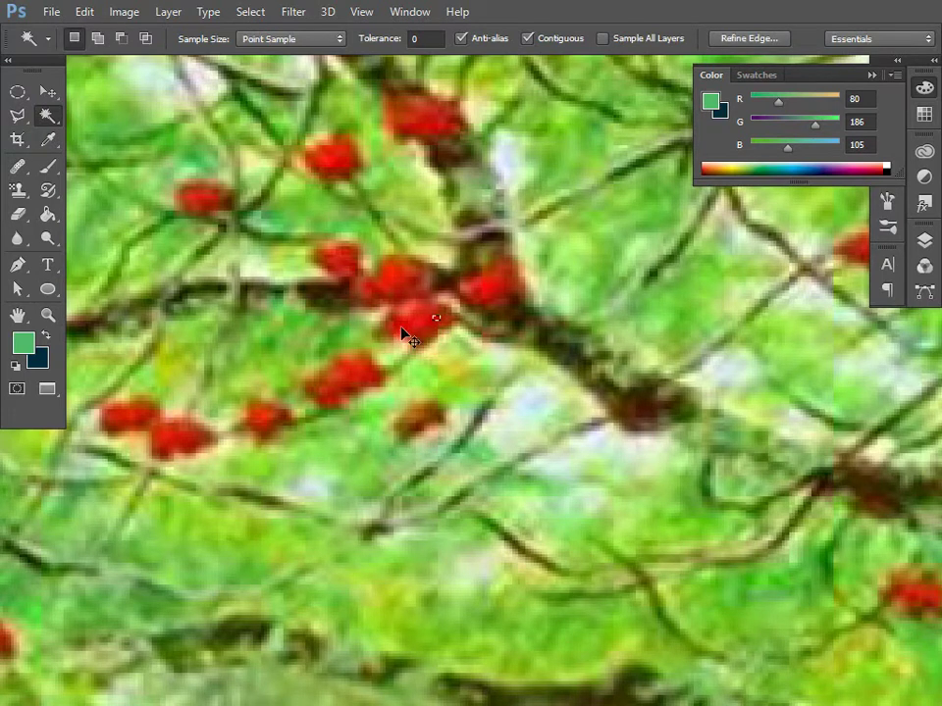
- Try selecting the red berry with the Magic Wand tolerance set to 32, and deselect it
left_click(416, 40)
type("32")
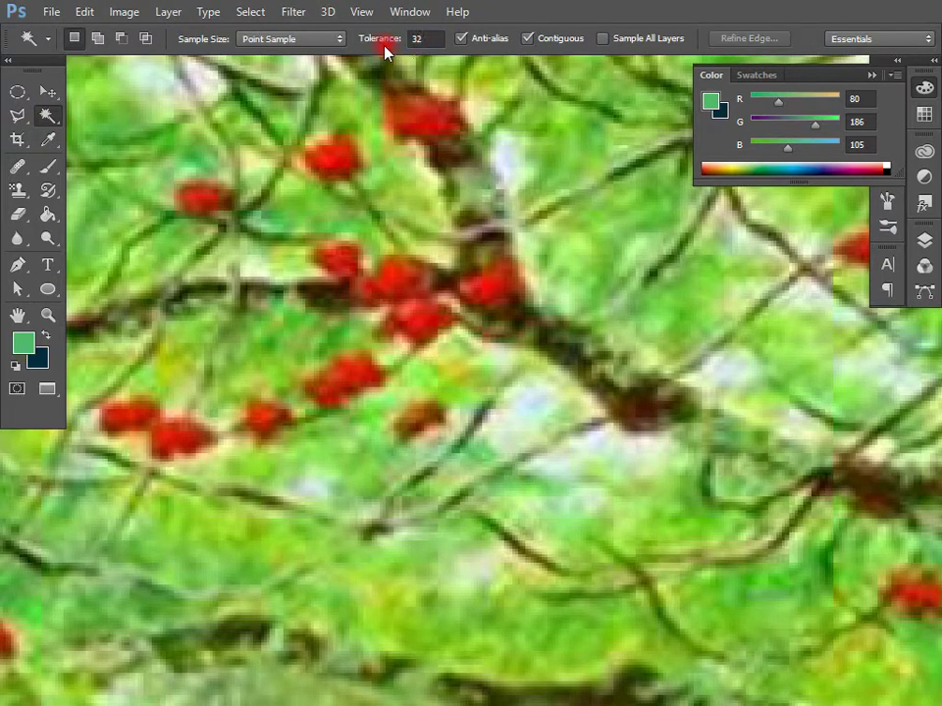
left_click(427, 324)
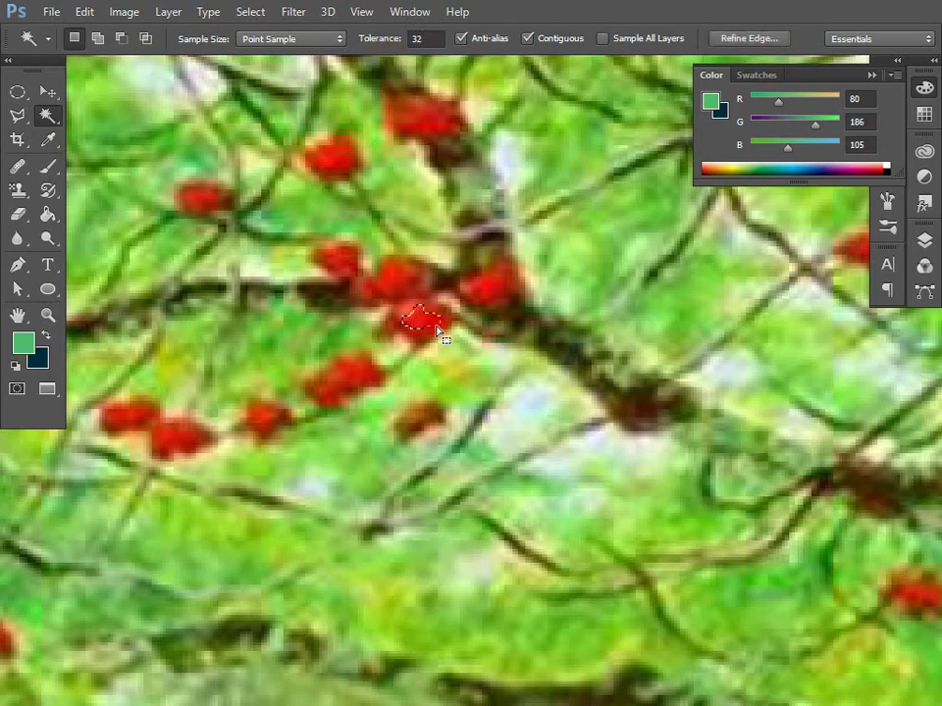
key("ctrl+d")
- Try selecting the same berry with the Magic Wand tolerance set to 64, and deselect it
left_click(388, 40)
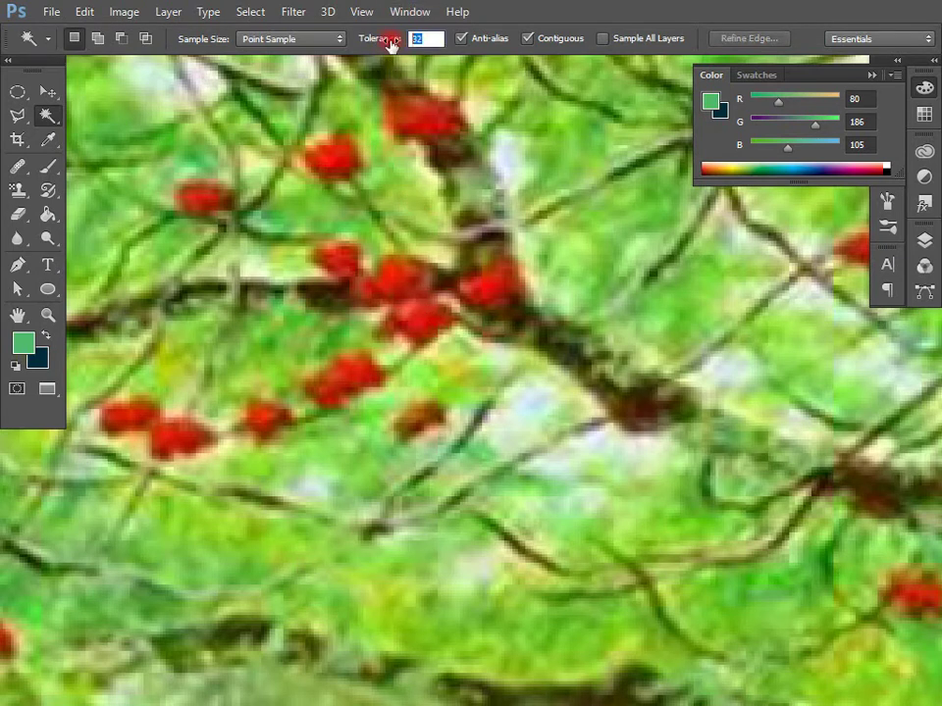
type("64")
left_click(427, 327)
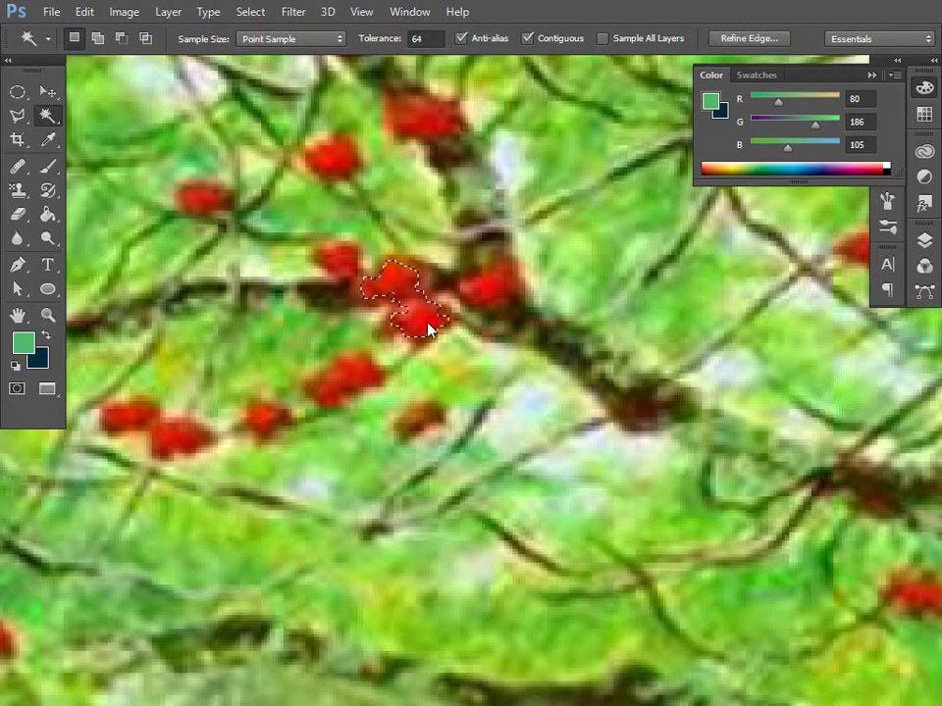
key("ctrl+d")
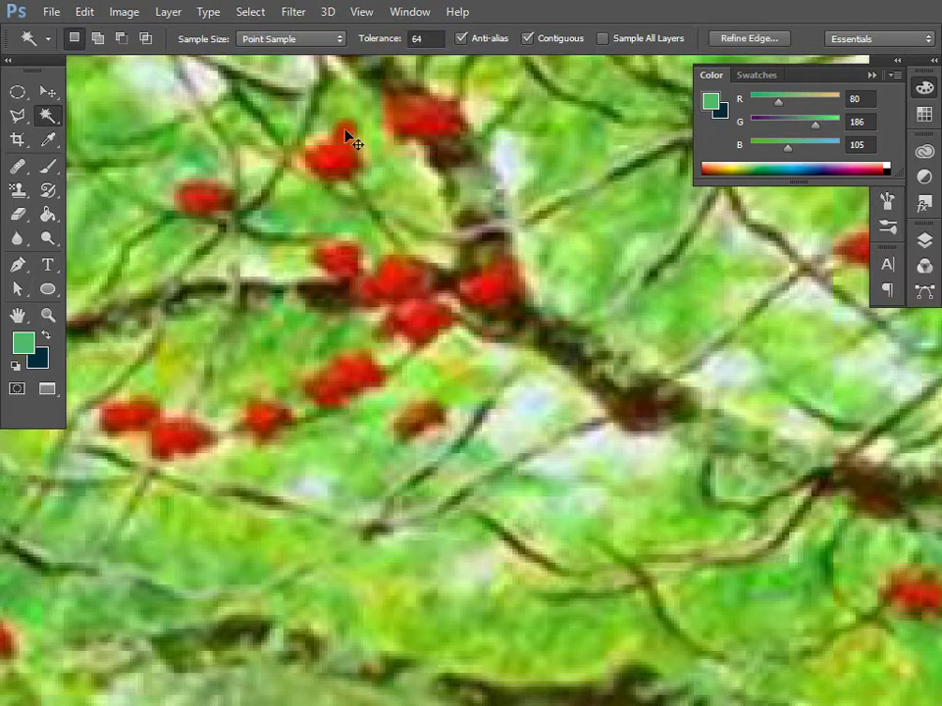
- Set the Magic Wand tolerance to 128 and select the central cluster of red berries
left_click(397, 38)
type("128")
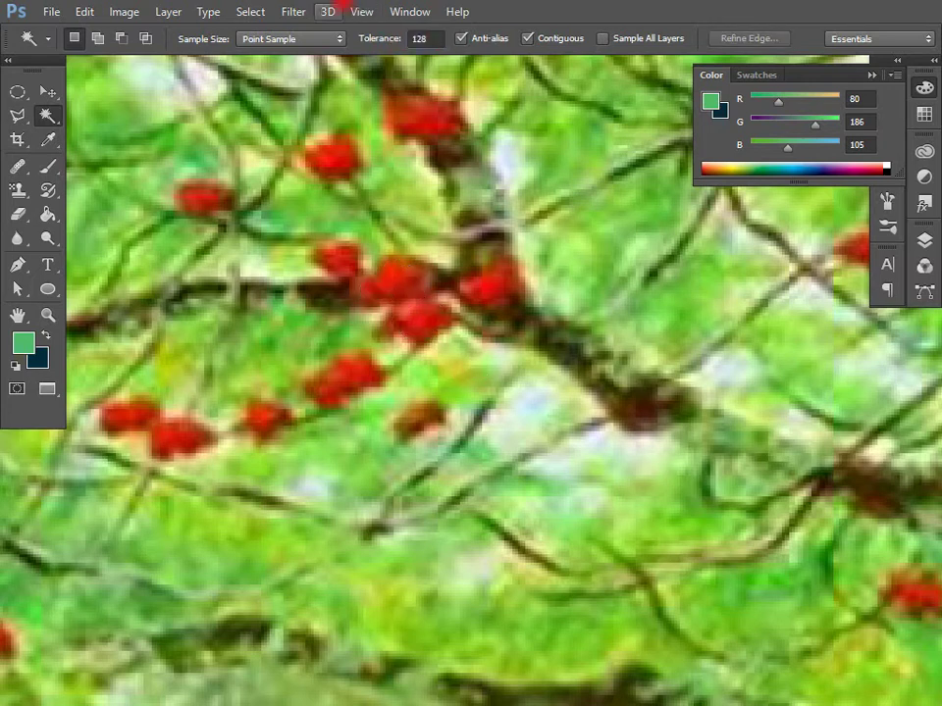
left_click(424, 326)
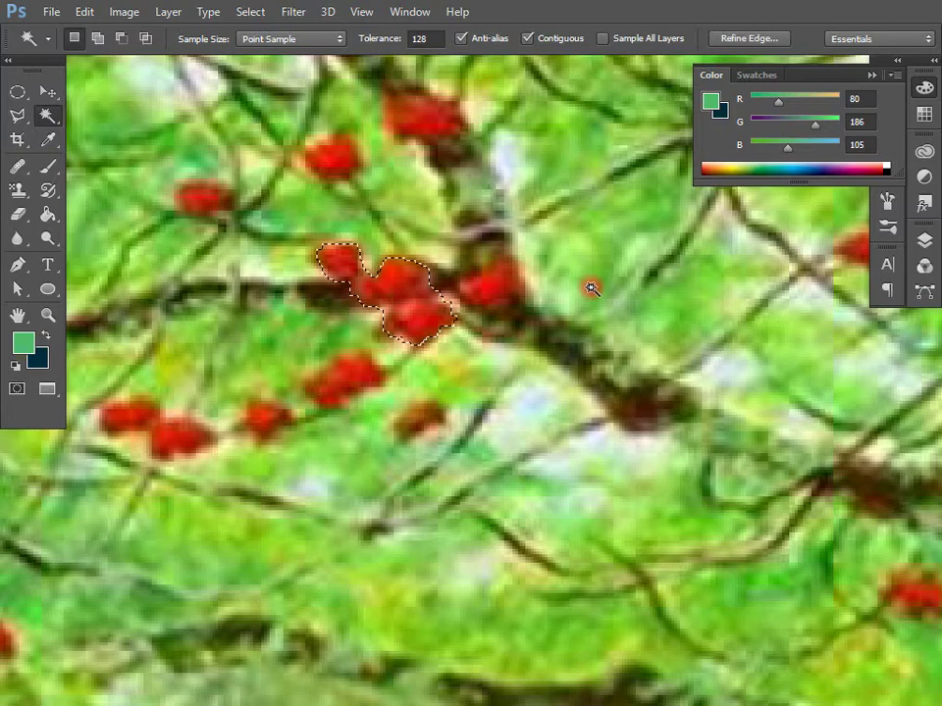
- Try extending the berry selection across the image with Similar, and undo it
right_click(432, 314)
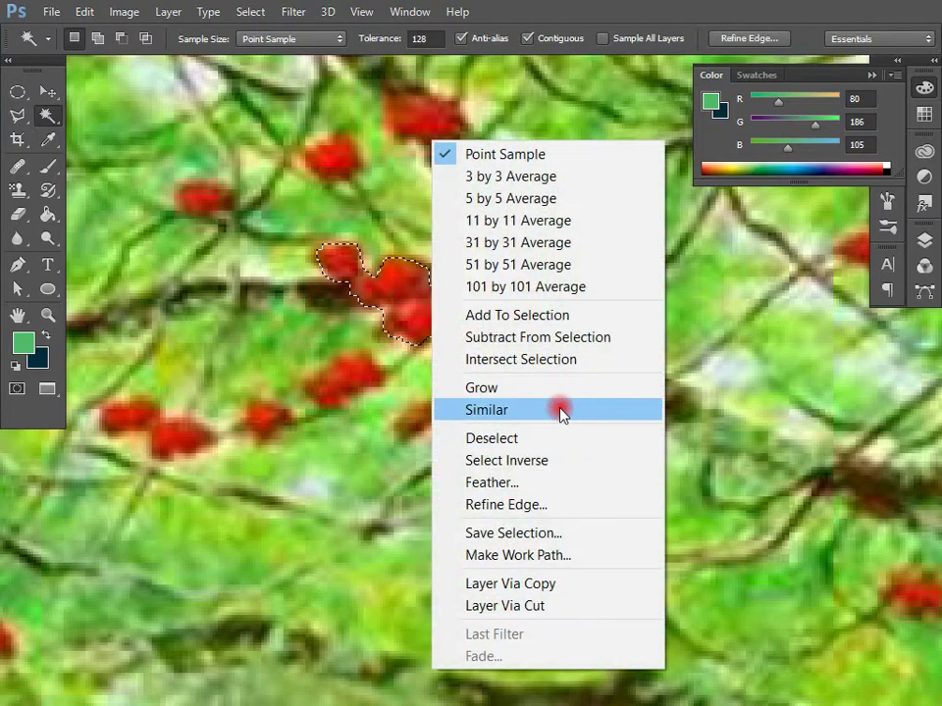
left_click(561, 412)
scroll(561, 412, "down", 5)
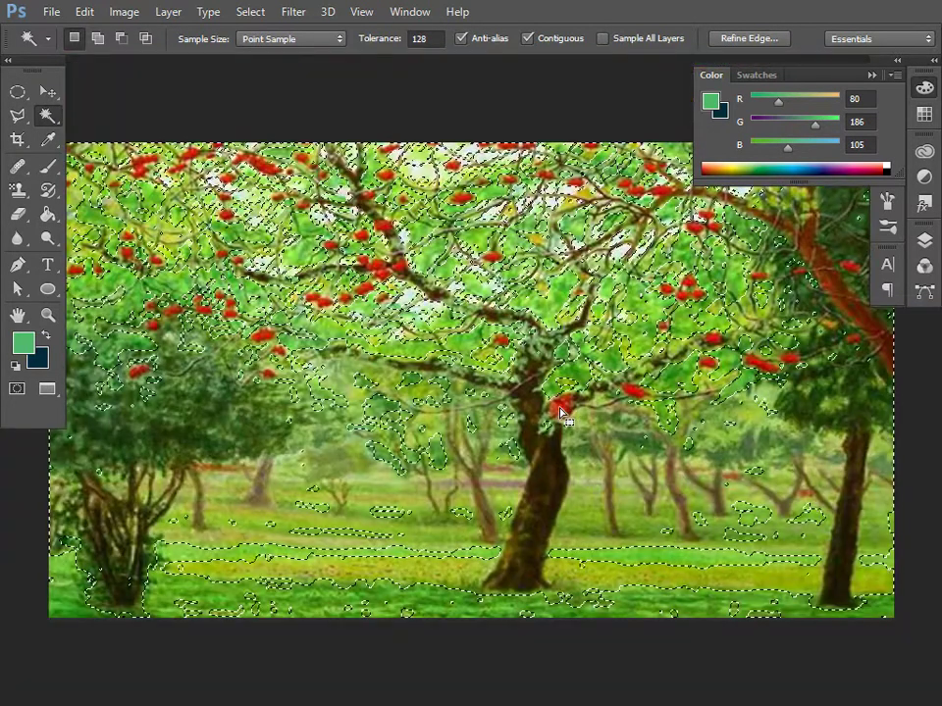
key("ctrl+d")
- Inspect the berry selection's edges at high magnification, return to the Magic Wand and clear the selection
key("z")
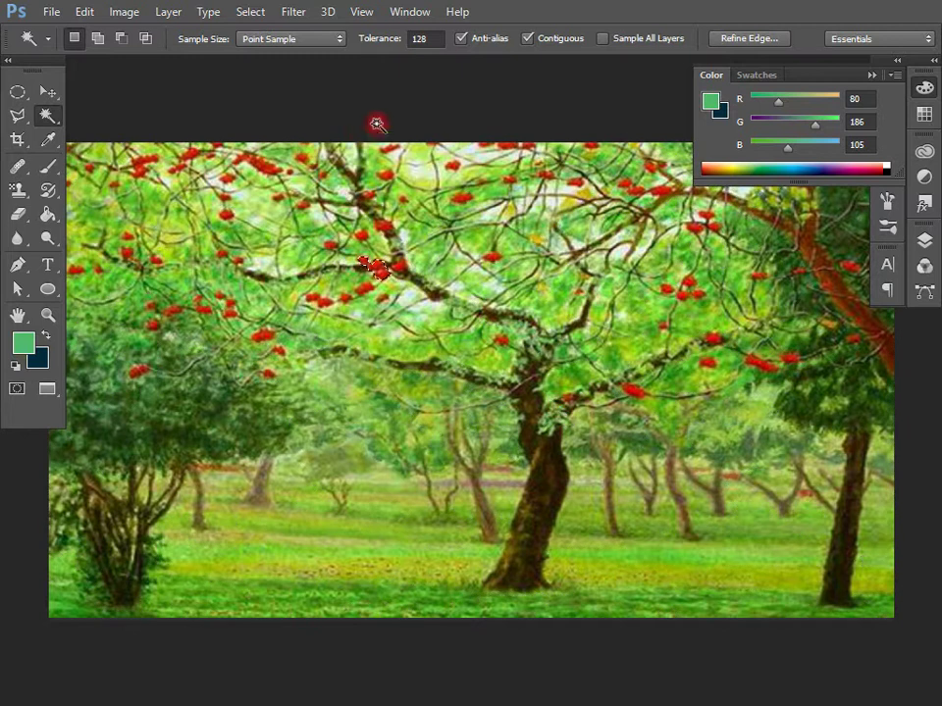
left_click(463, 417)
left_click_drag(463, 417, 693, 391)
key("v")
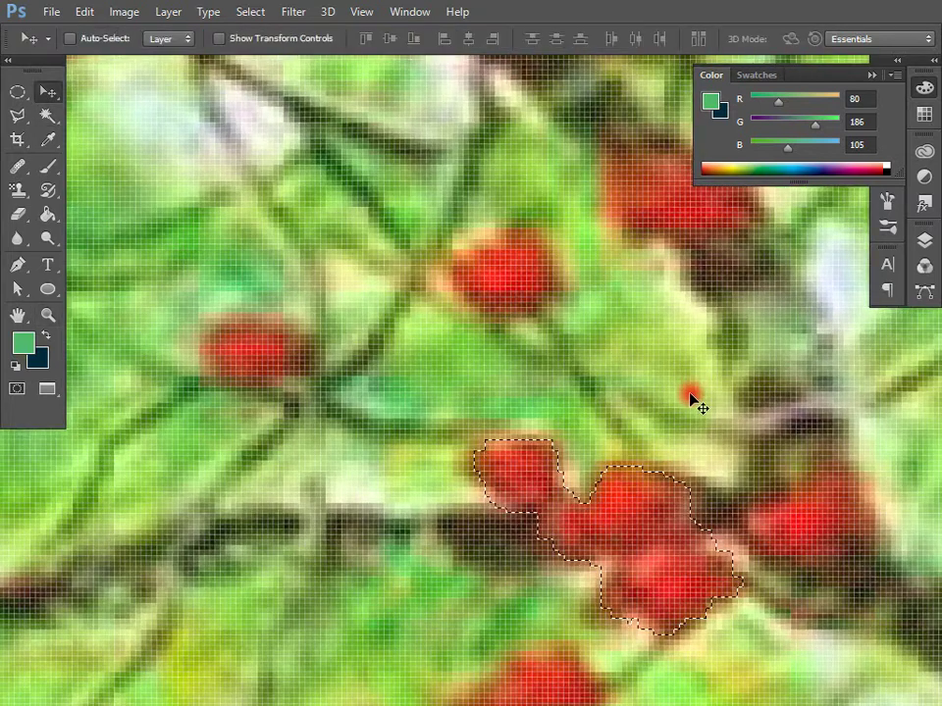
left_click(47, 115)
key("ctrl+d")
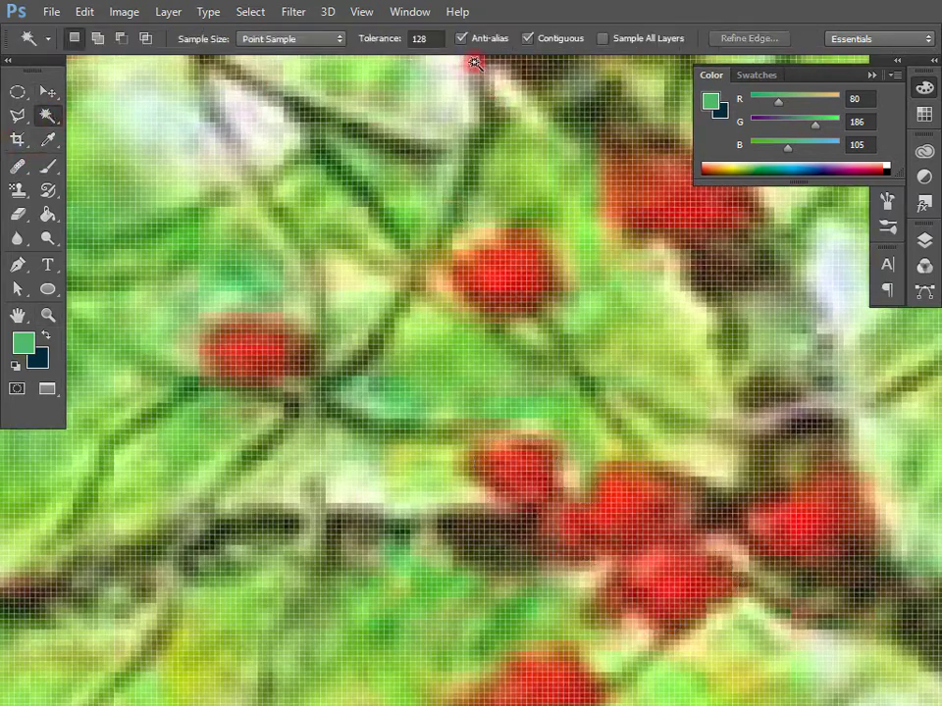
- Try selecting the central berry cluster with the Magic Wand tolerance set to 84, and deselect it
left_click(436, 39)
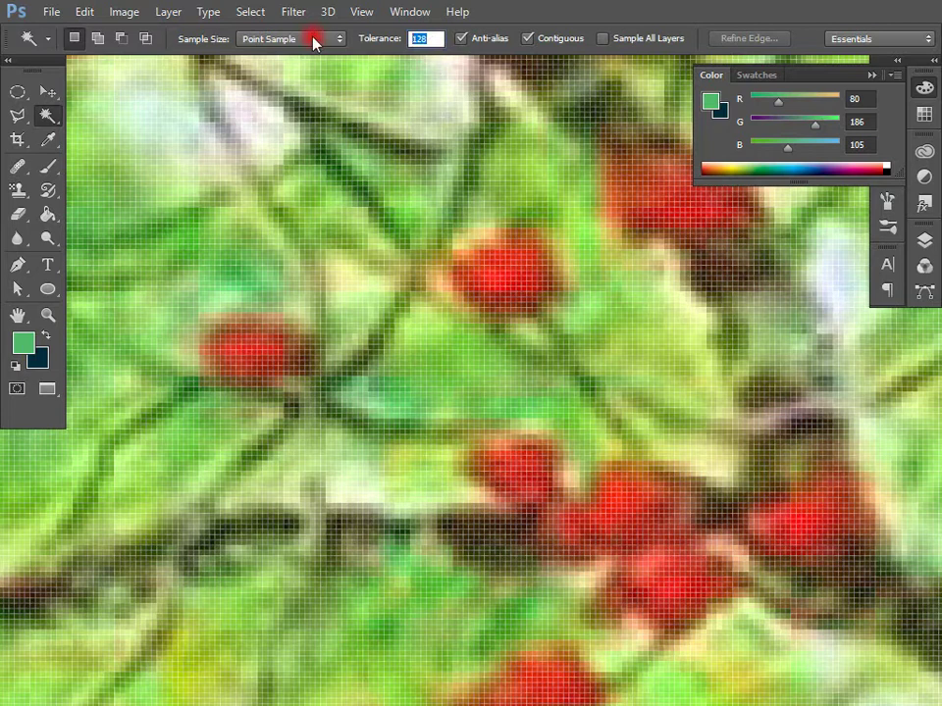
type("84")
left_click(660, 534)
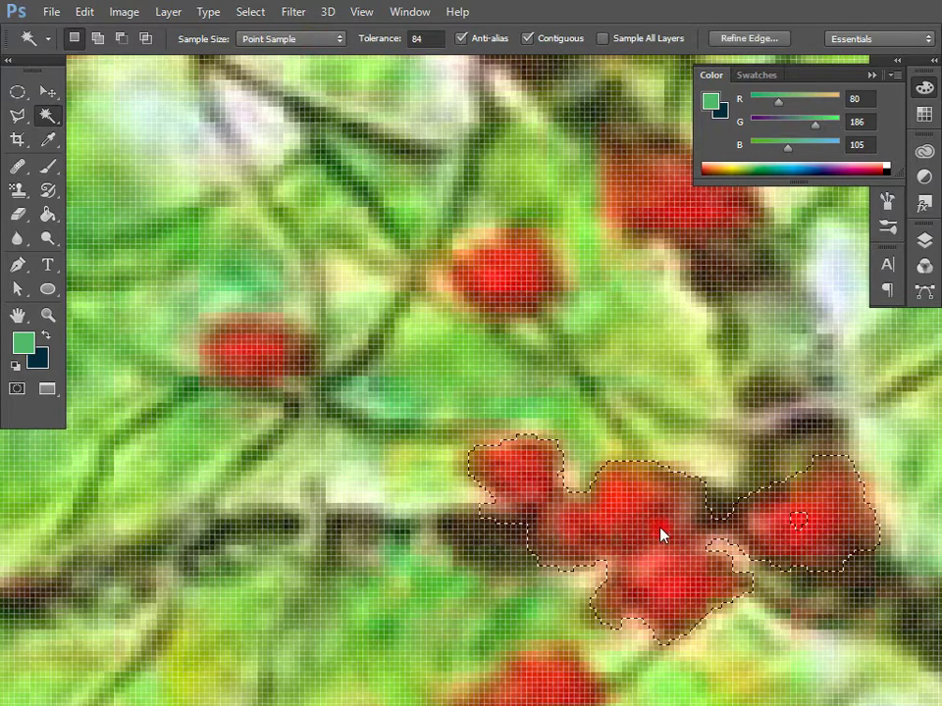
key("ctrl+d")
- Set the Magic Wand tolerance to 64, select the central berry cluster and extend the selection across the image with Similar
left_click(431, 38)
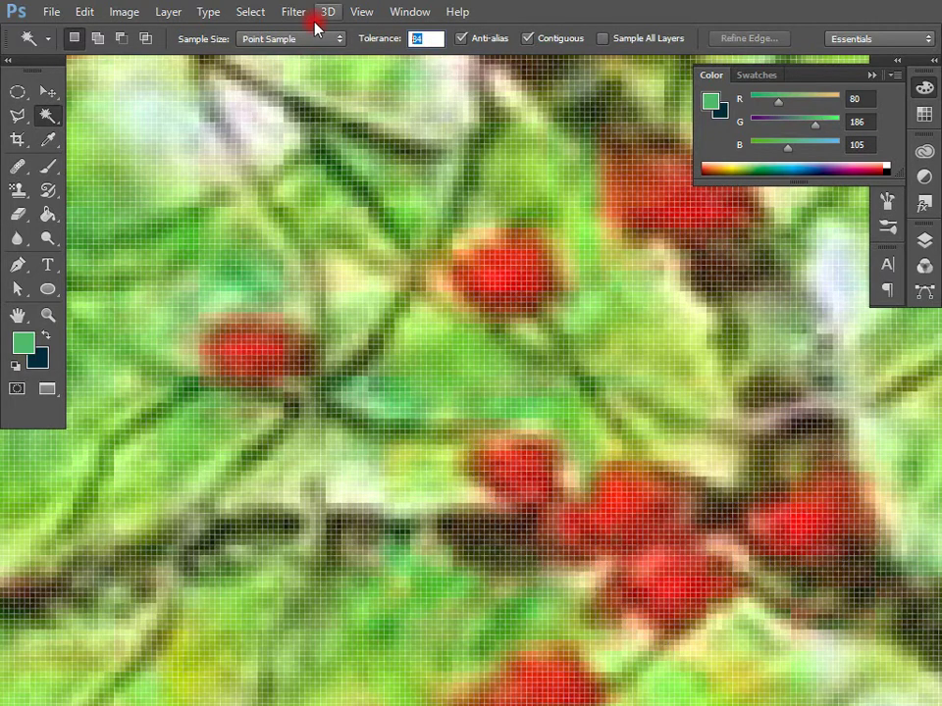
type("64")
left_click(629, 517)
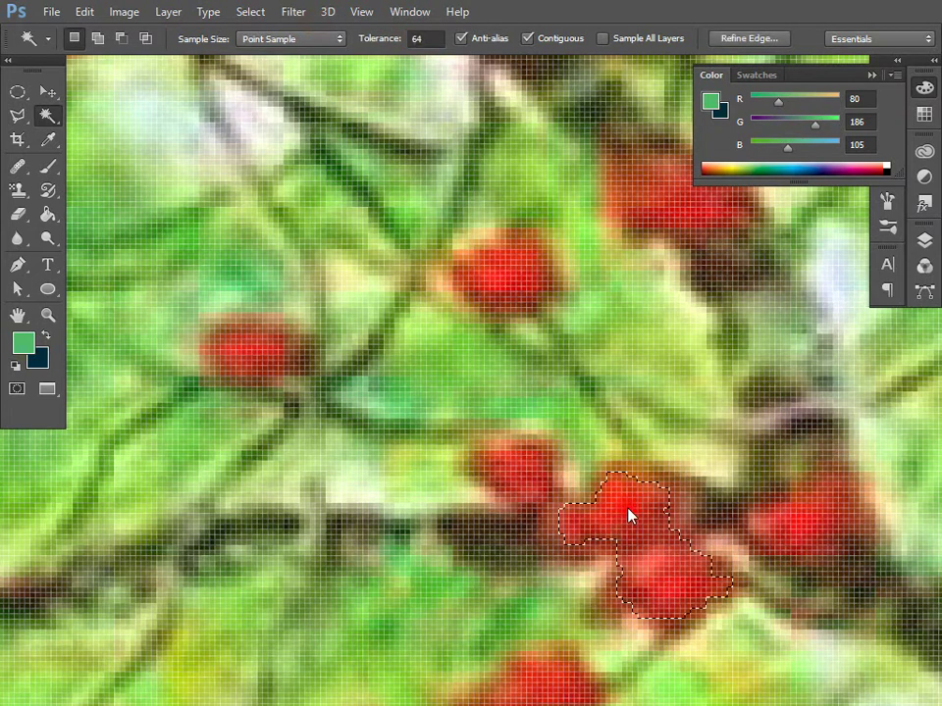
right_click(629, 517)
left_click(699, 412)
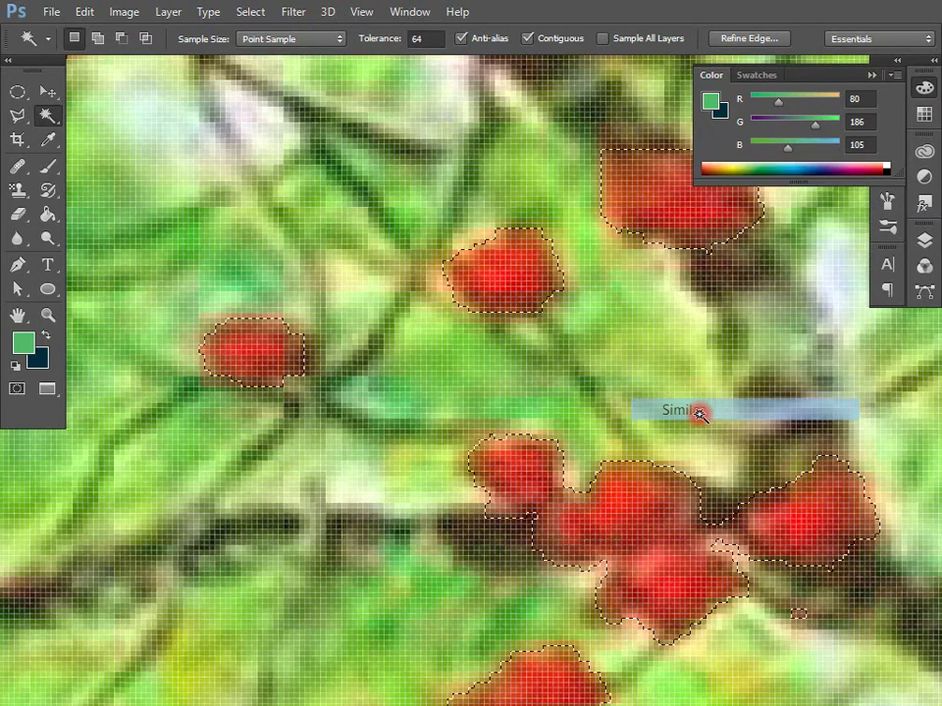
- Invert the colours of the selected berries across the whole tree image and clear the selection
key("ctrl+0")
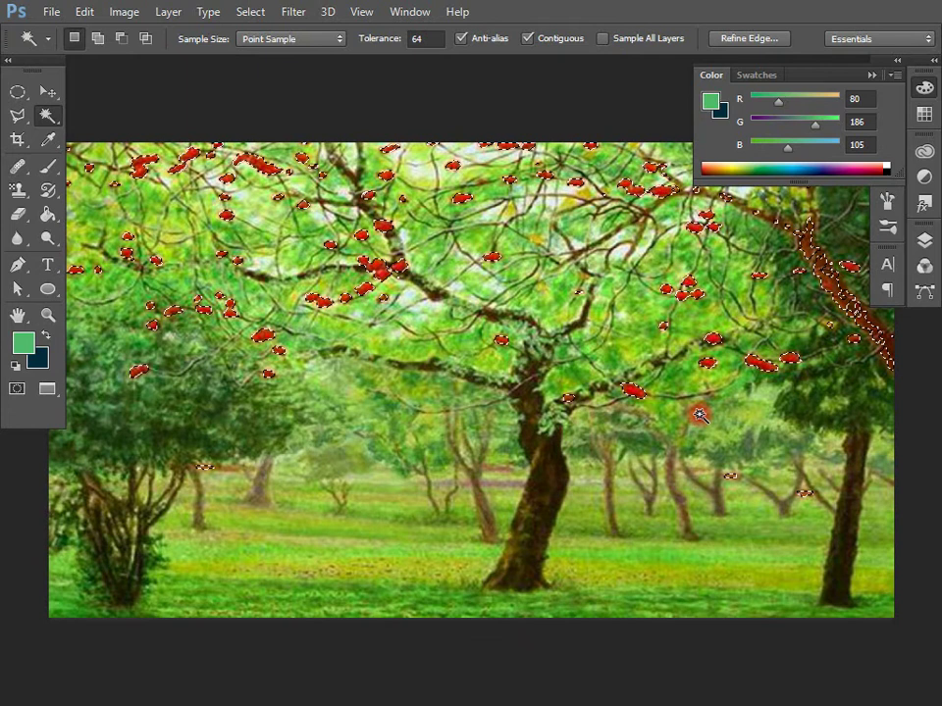
key("ctrl+i")
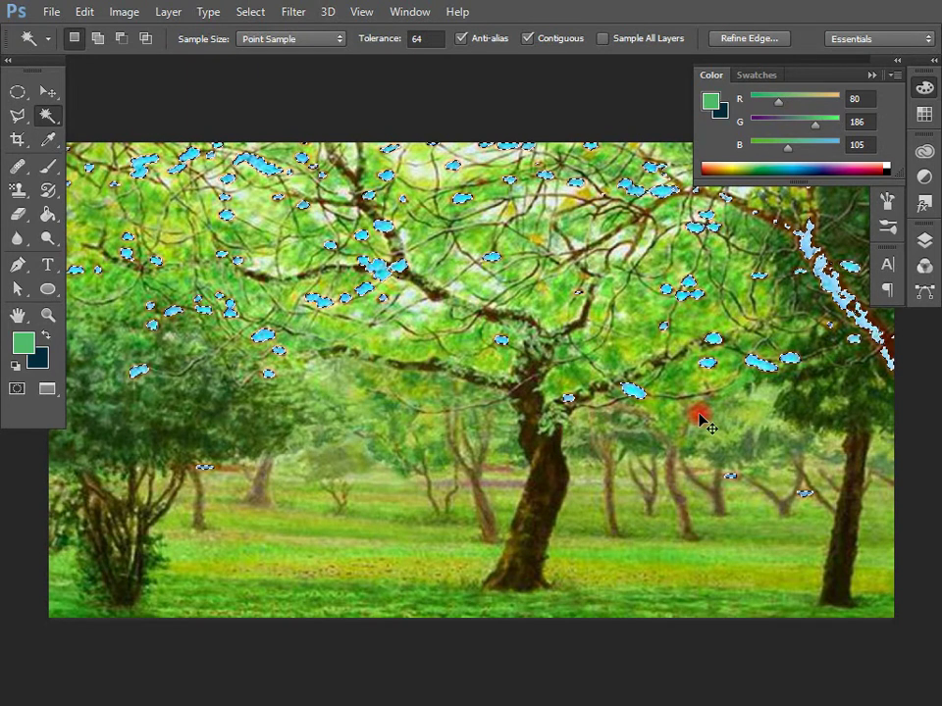
key("ctrl+d")
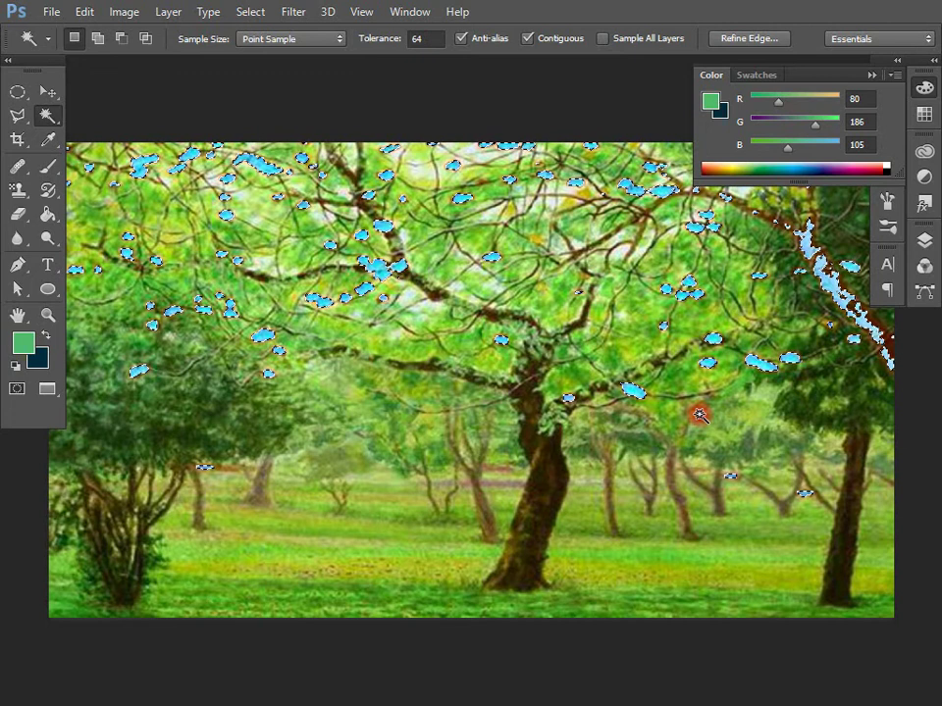
key("ctrl+d")
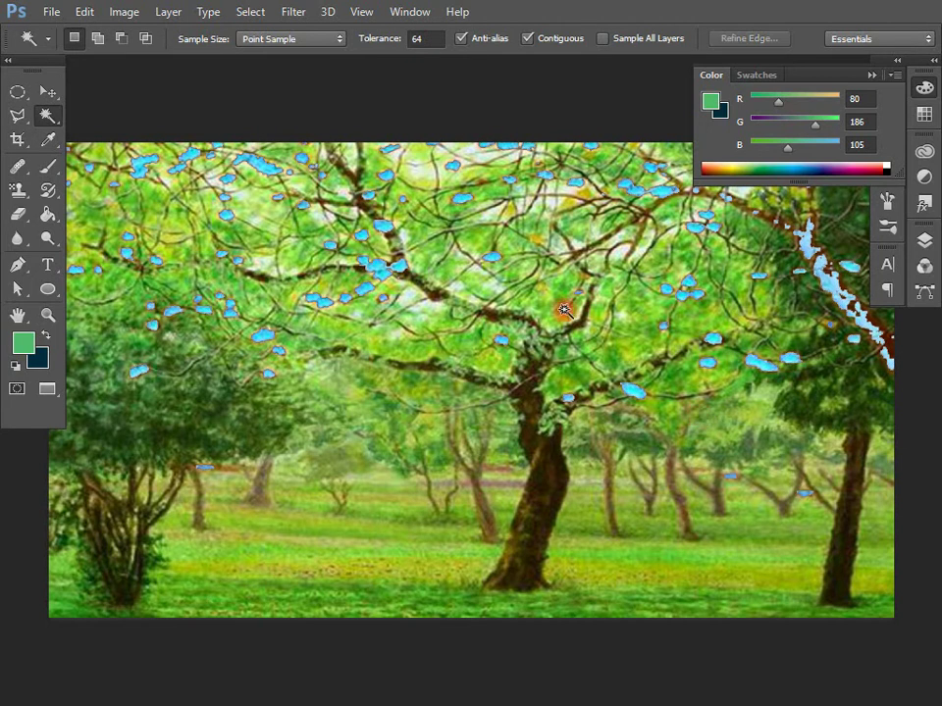
left_click(124, 12)
mouse_move(167, 67)
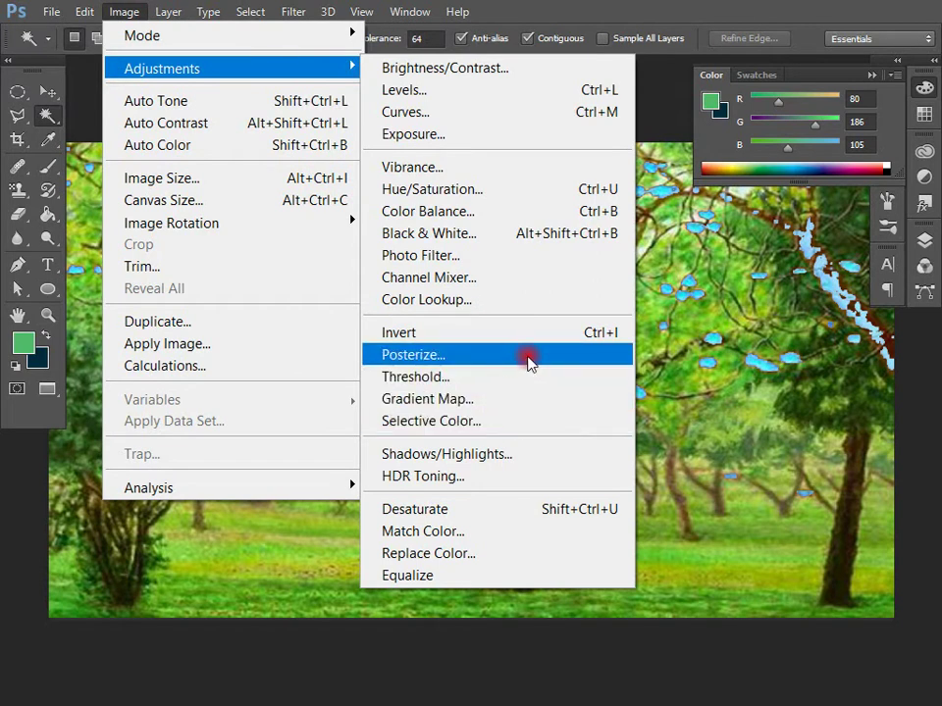
left_click(594, 25)
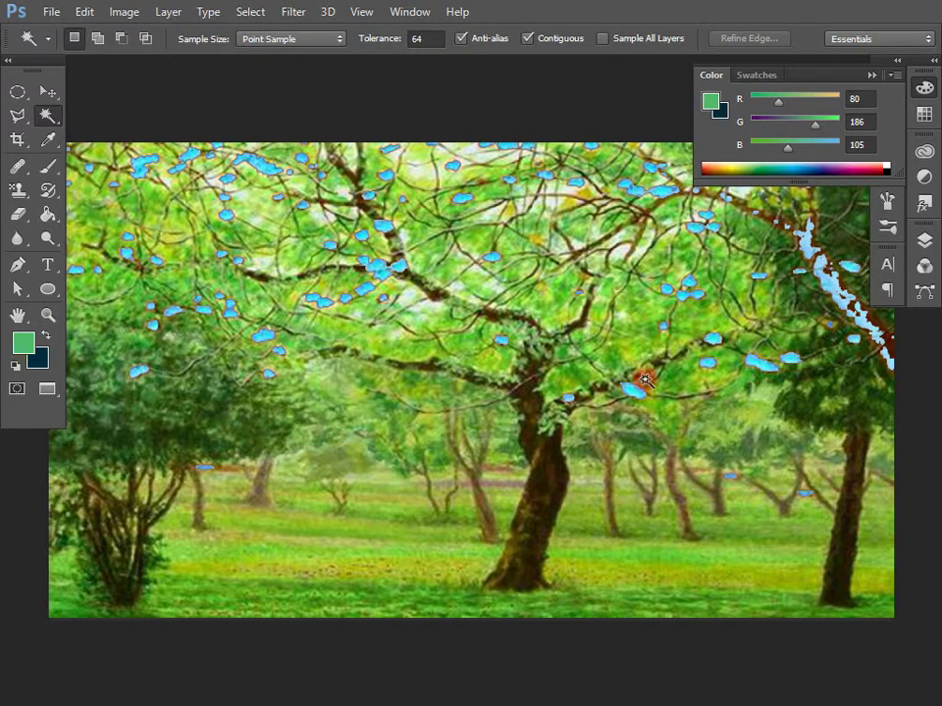
- Switch to a new Notepad document and write "4 bit" as the first line, followed by a blank line
key("super")
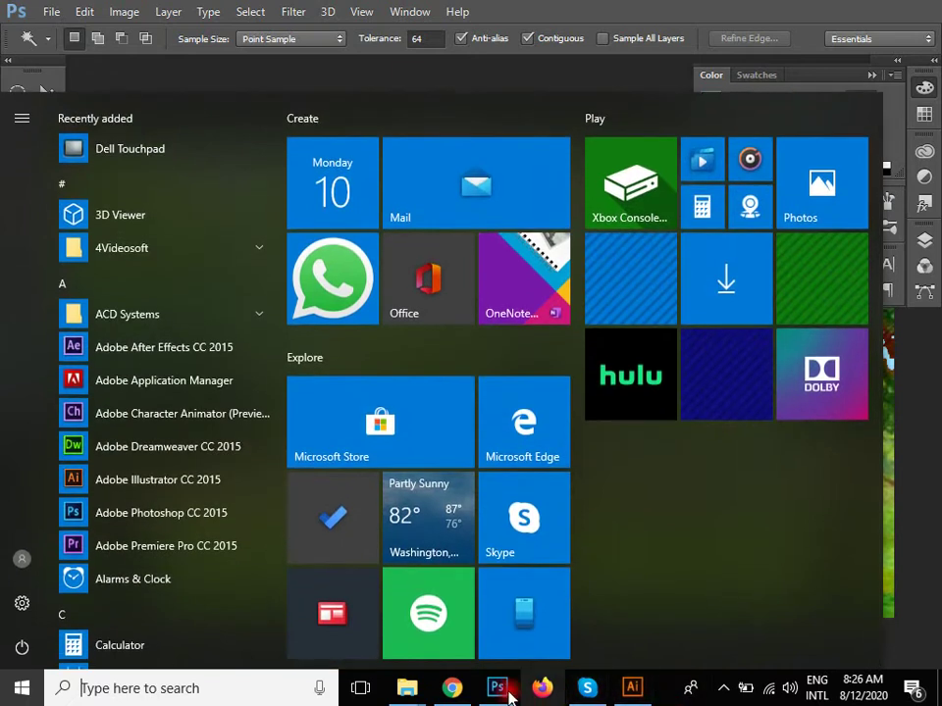
key("super+r")
type("no")
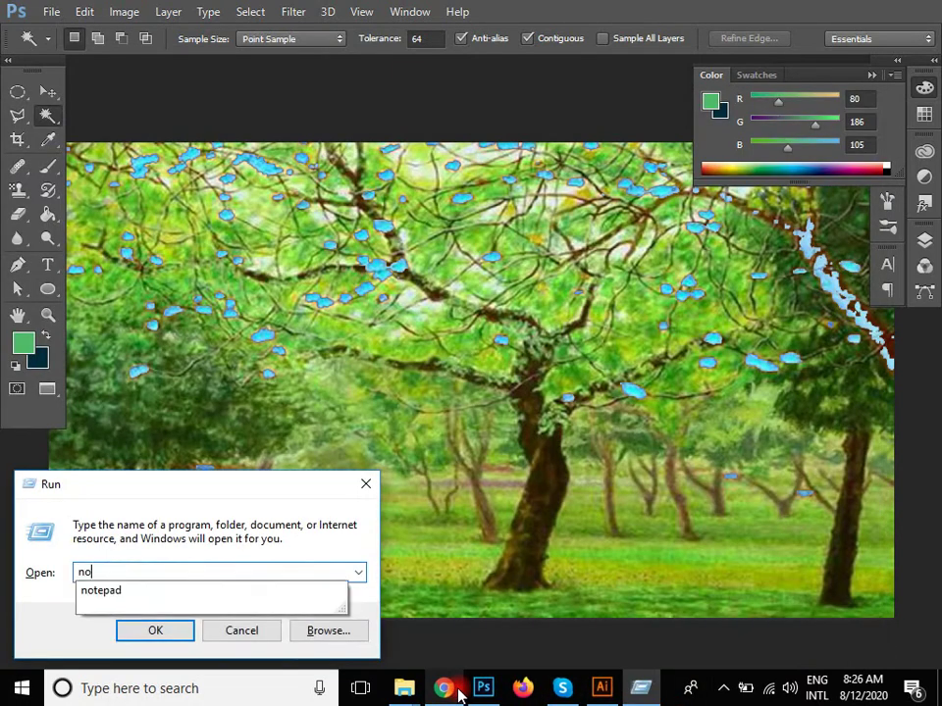
key("Down")
key("Return")
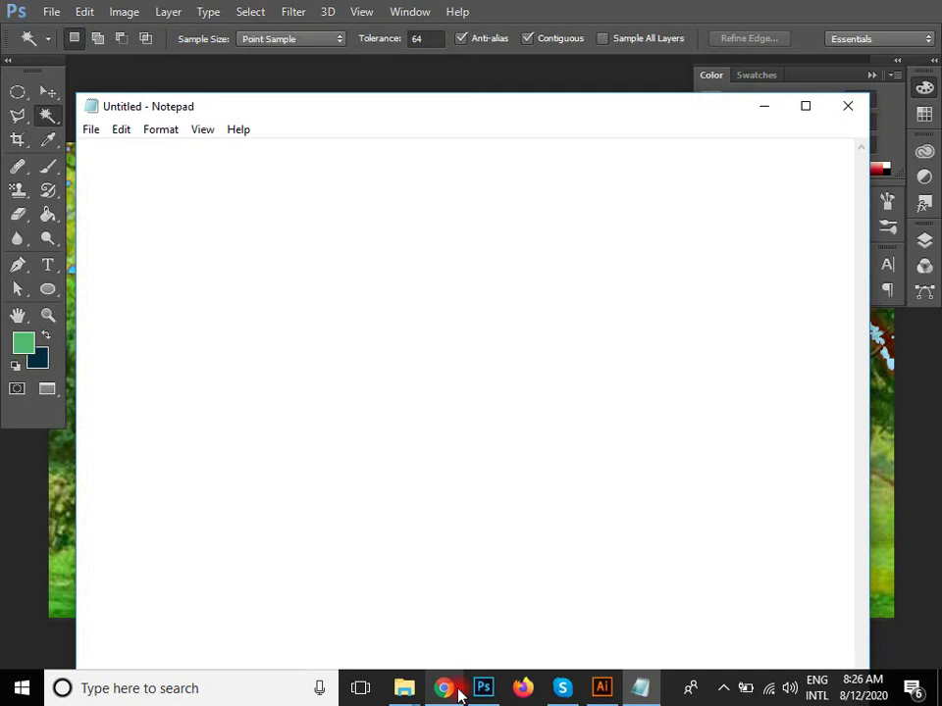
type("4 bit")
key("Return")
key("Return")
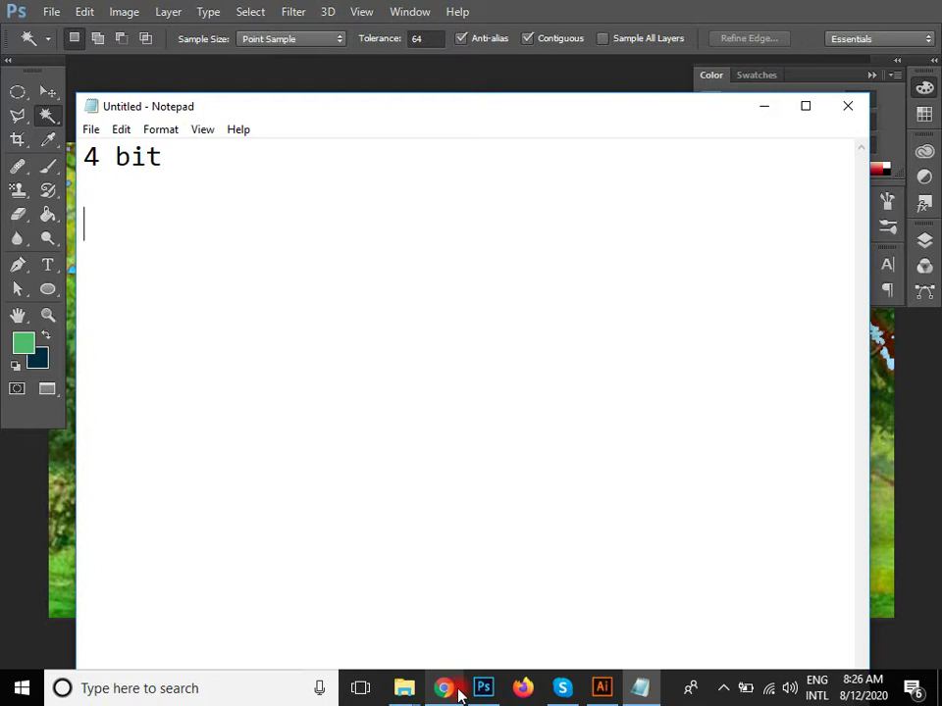
- Add the lines "video 16", "32" and "64" below the "4 bit" note
type("video")
key("Return")
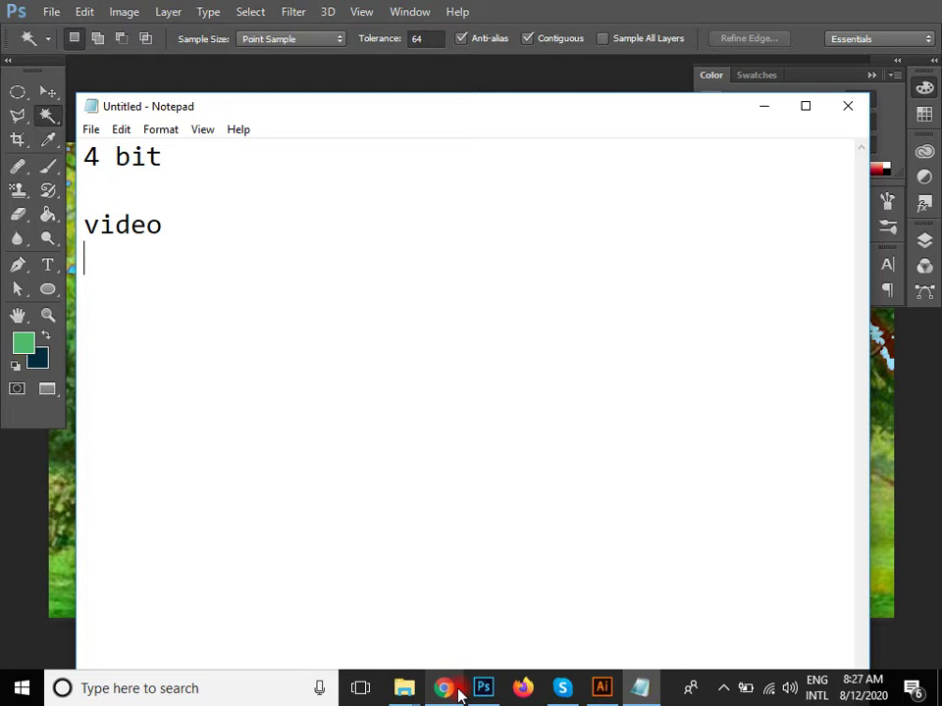
key("BackSpace")
type("16")
key("Return")
type("32")
key("Return")
type("64")
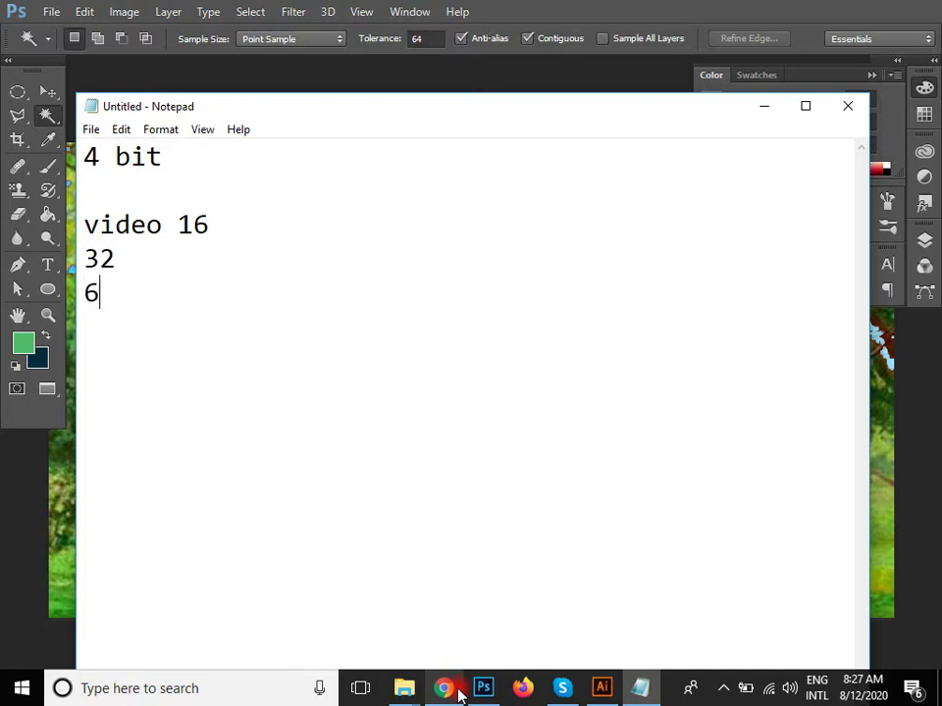
key("Return")
- Highlight the "4 bit" and "video 16" lines of the note for reference, and minimise Notepad
left_click_drag(165, 157, 58, 153)
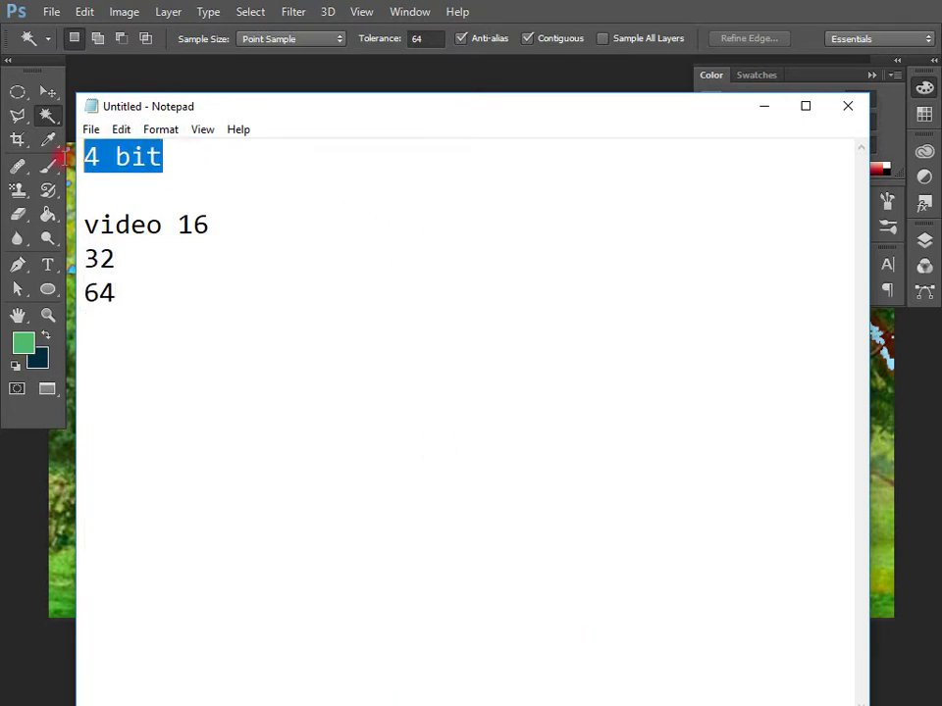
left_click(137, 290)
key("Return")
key("Return")
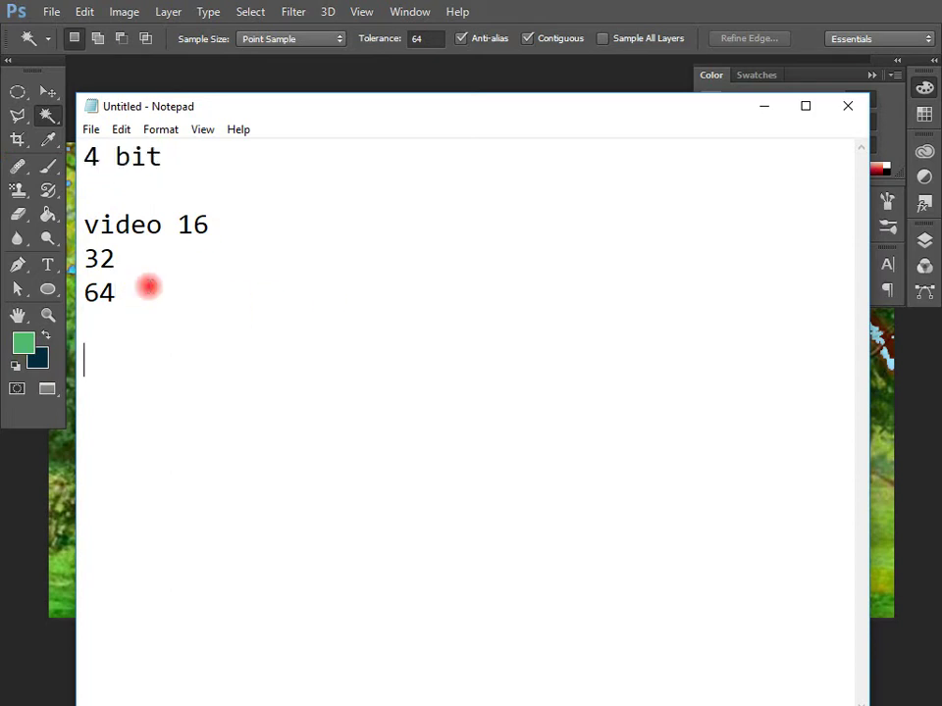
left_click_drag(165, 156, 86, 153)
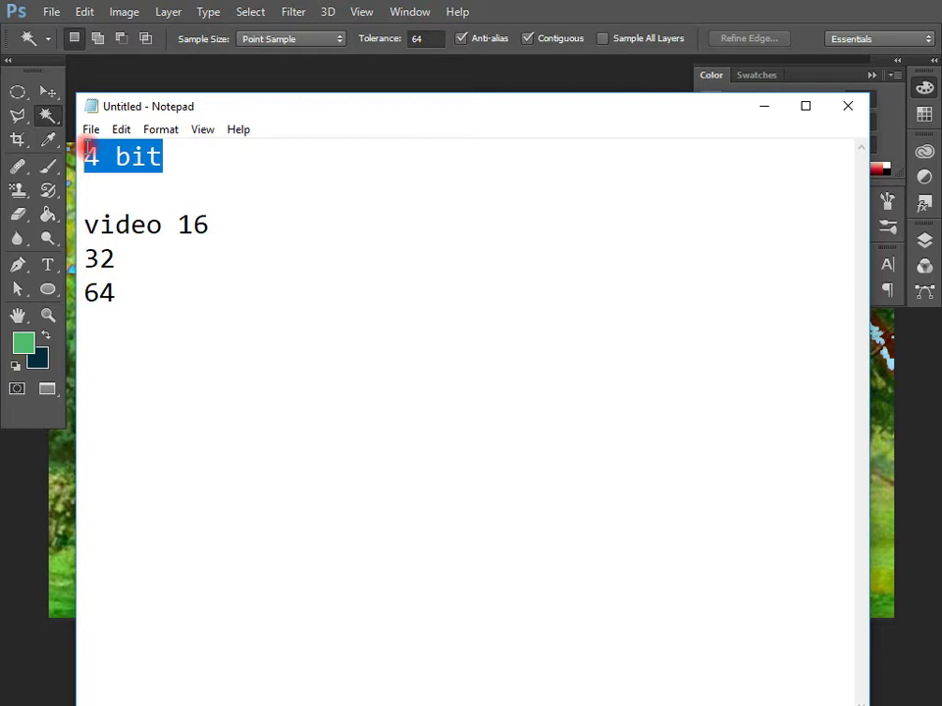
left_click_drag(210, 225, 84, 224)
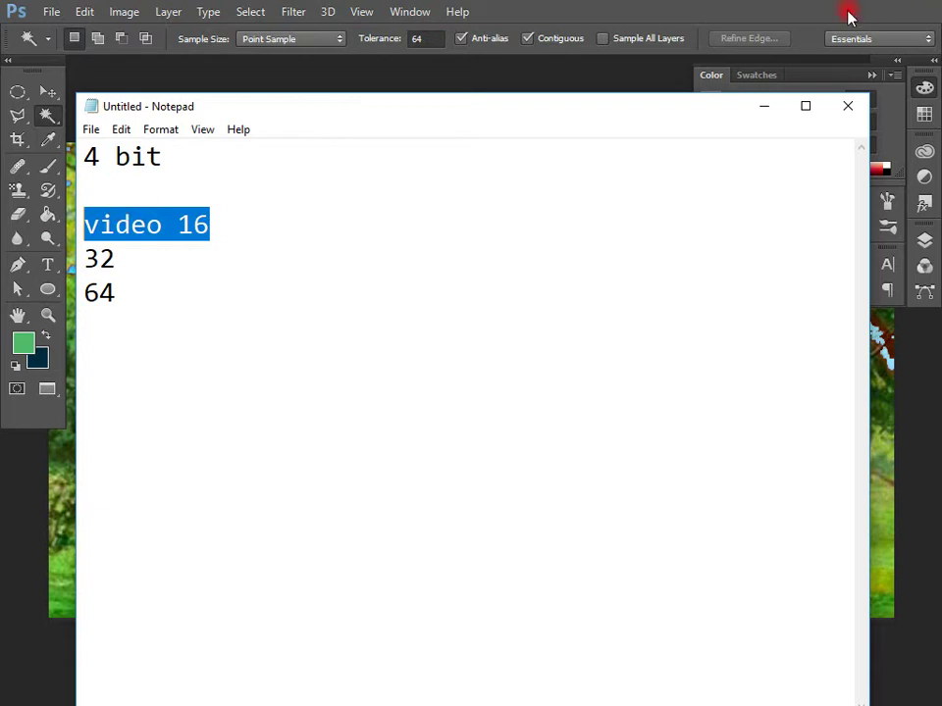
left_click(762, 110)
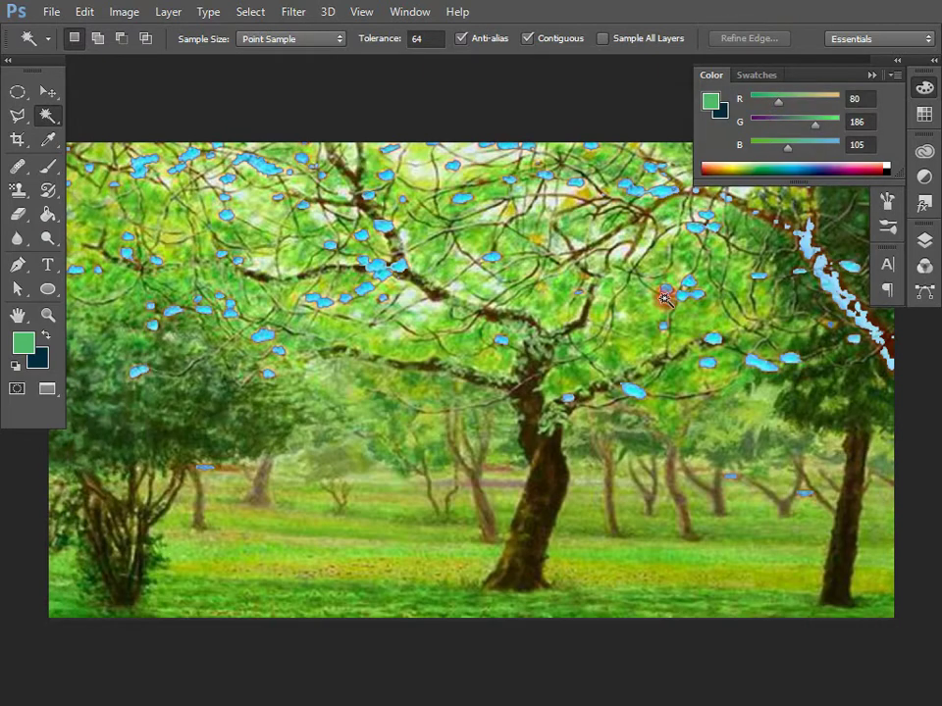
- Close the tree image and the untitled document without saving their changes
key("ctrl+w")
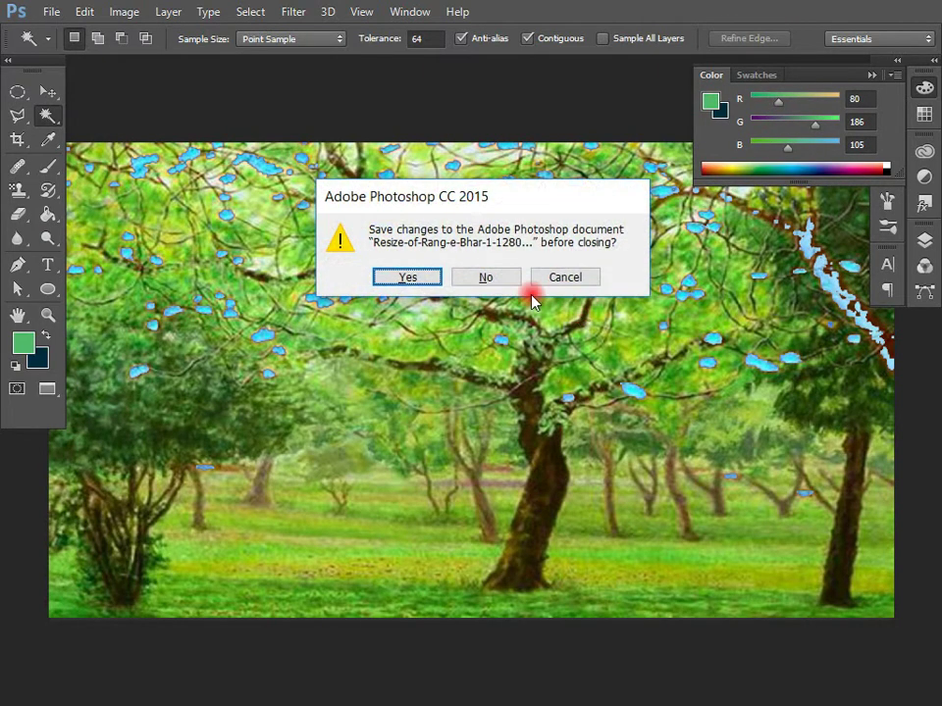
left_click(563, 276)
left_click(466, 275)
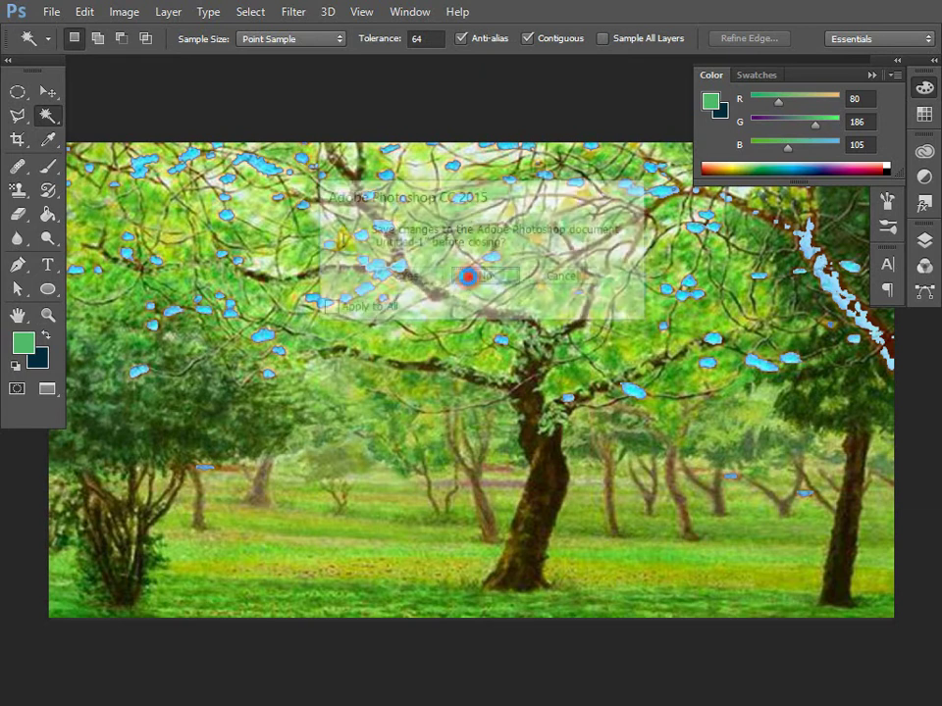
left_click(470, 278)
key("alt+Tab")
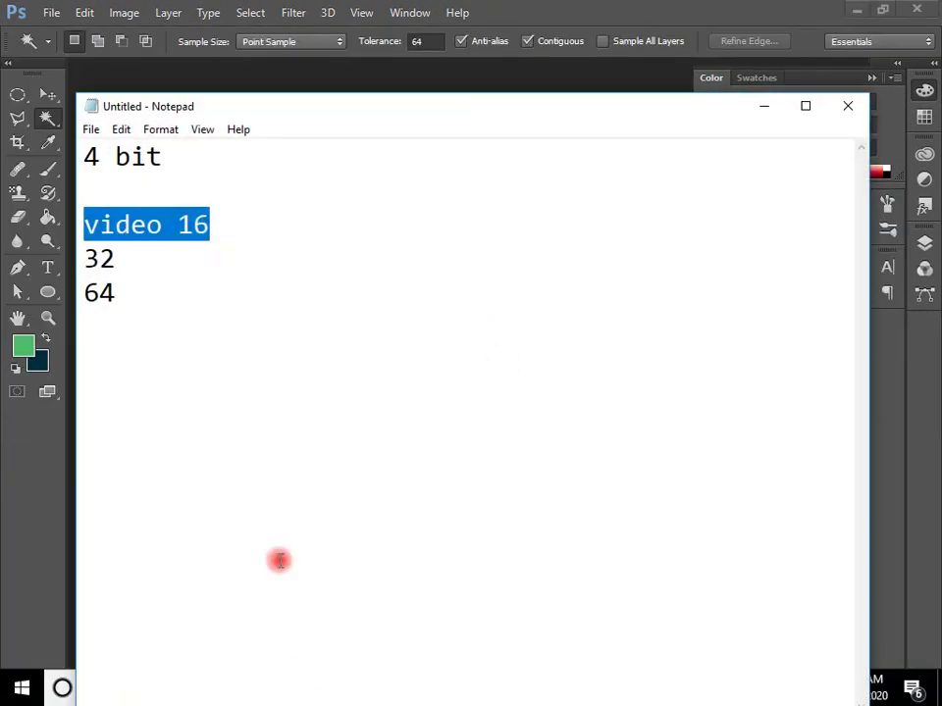
key("alt+Tab")
key("super")
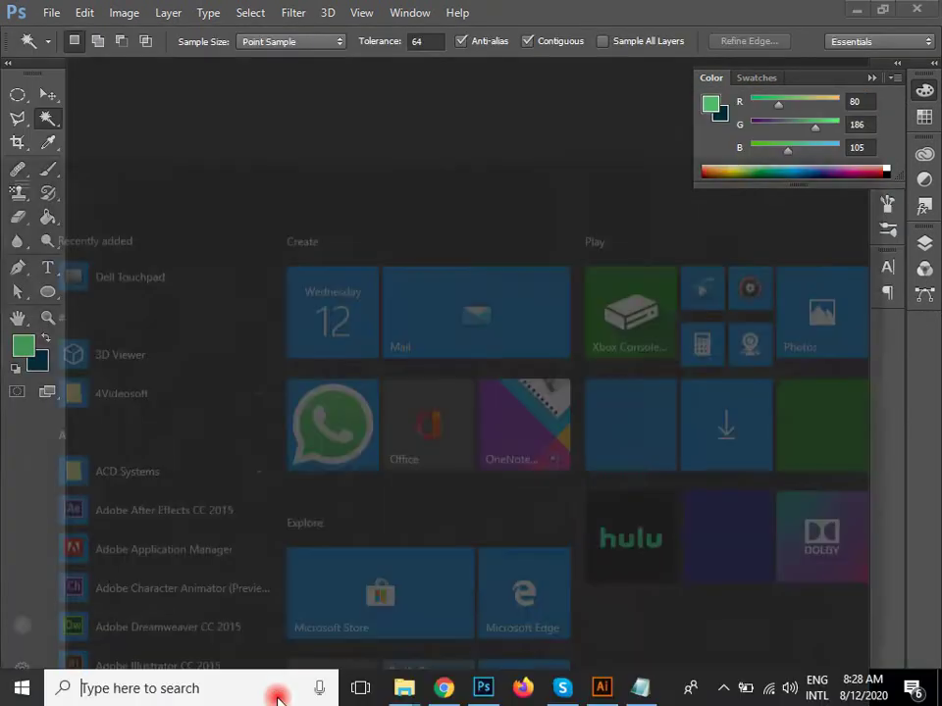
mouse_move(403, 688)
left_click(475, 624)
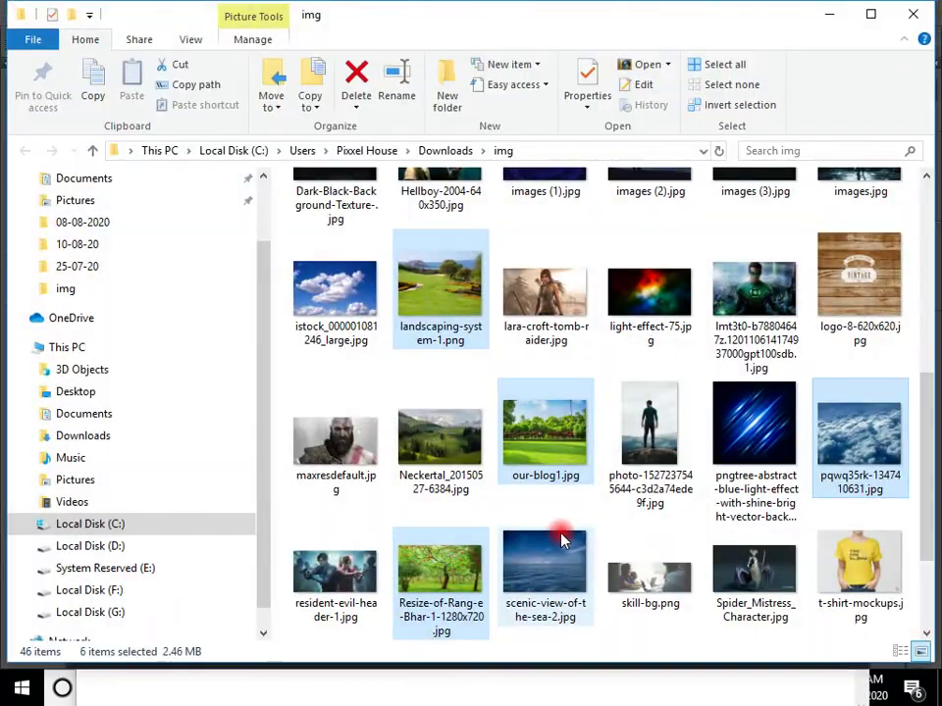
scroll(563, 537, "up", 5)
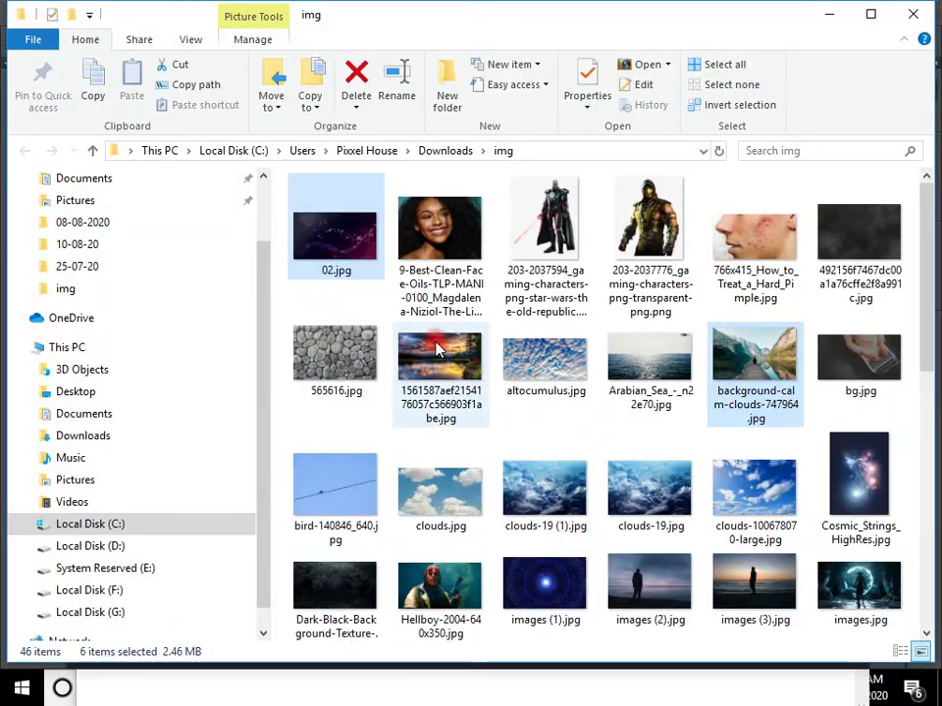
left_click_drag(440, 495, 421, 311)
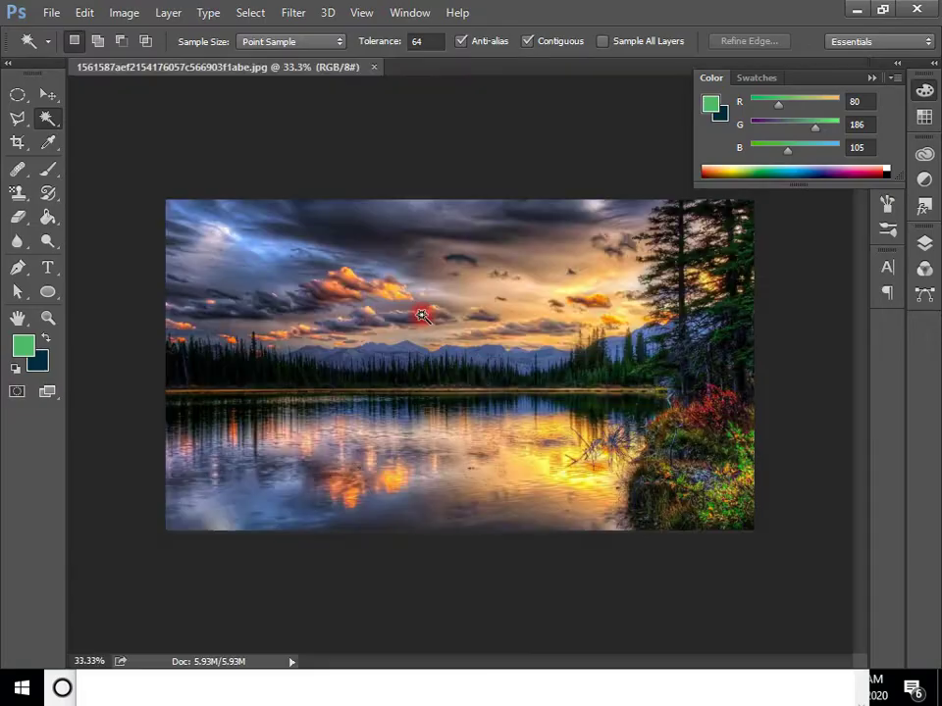
- Show the layers of the lake image and duplicate the background layer to make three copies
key("v")
key("ctrl+1")
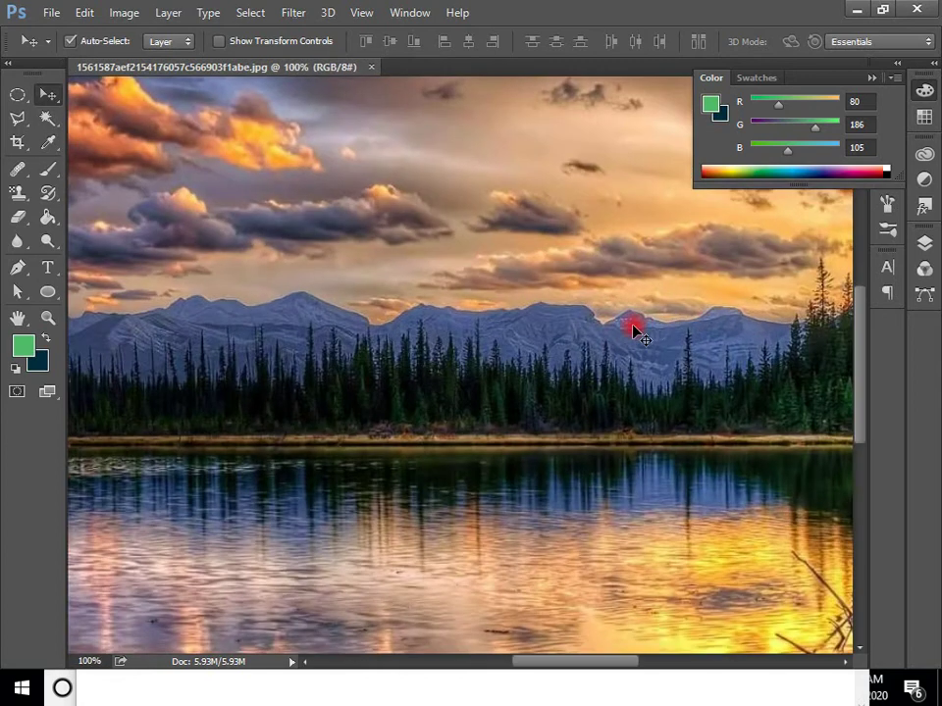
key("ctrl+0")
left_click(925, 245)
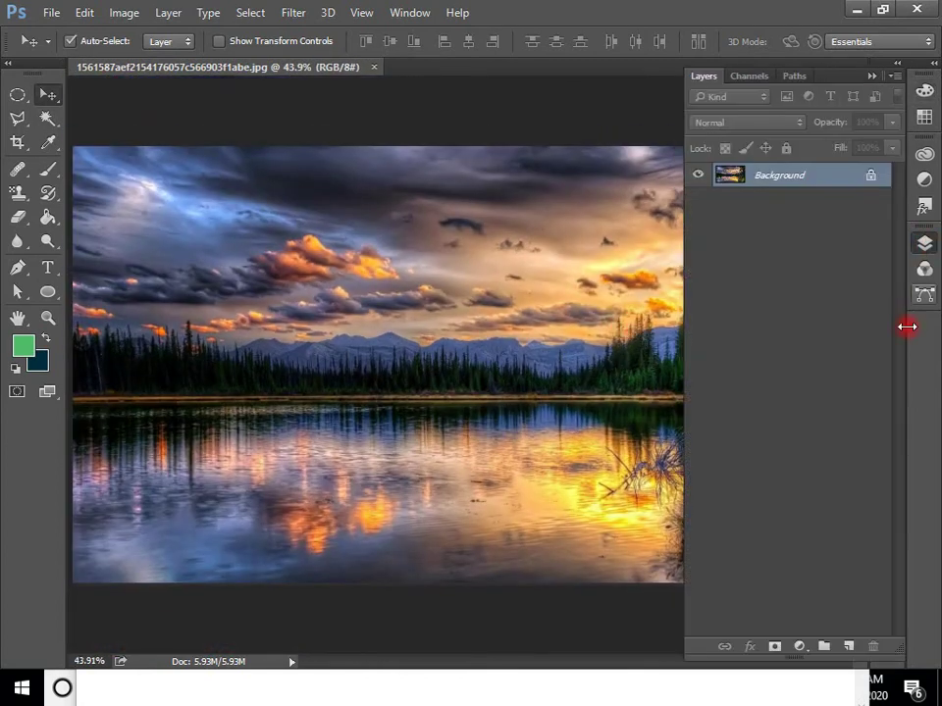
key("ctrl+j")
key("ctrl+j")
key("ctrl+j")
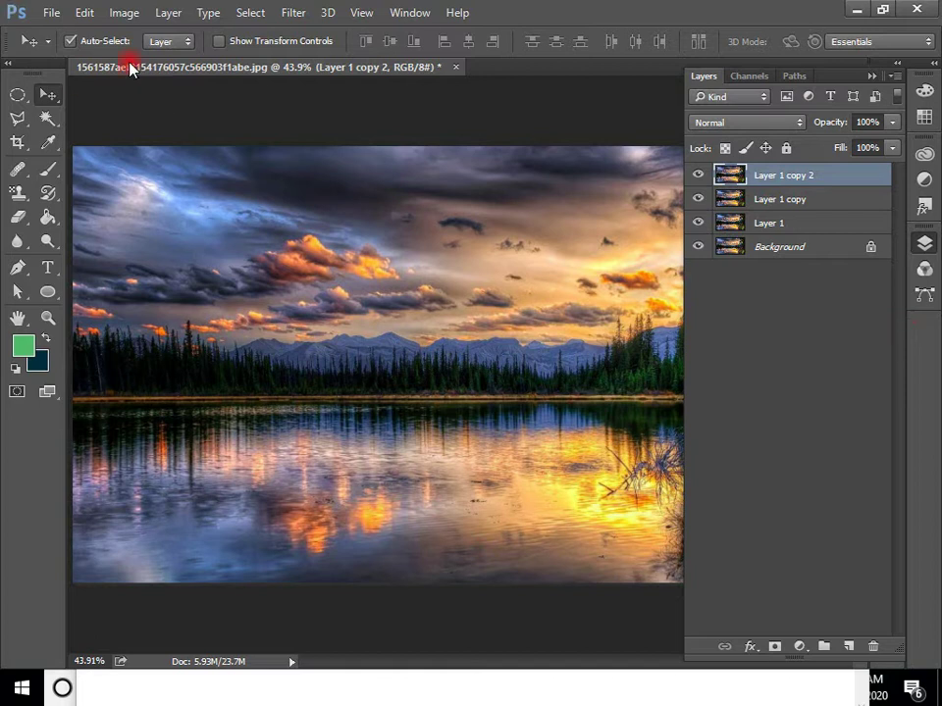
- Apply a Posterize adjustment with 4 levels to the topmost copy of the lake image
left_click(123, 13)
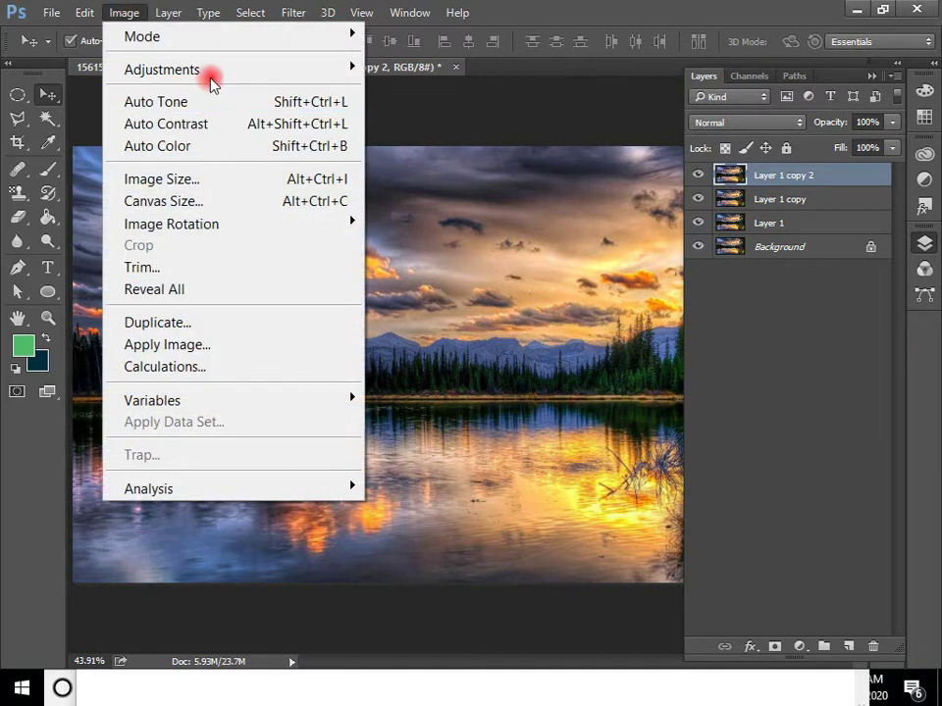
mouse_move(209, 79)
left_click(513, 359)
left_click(363, 226)
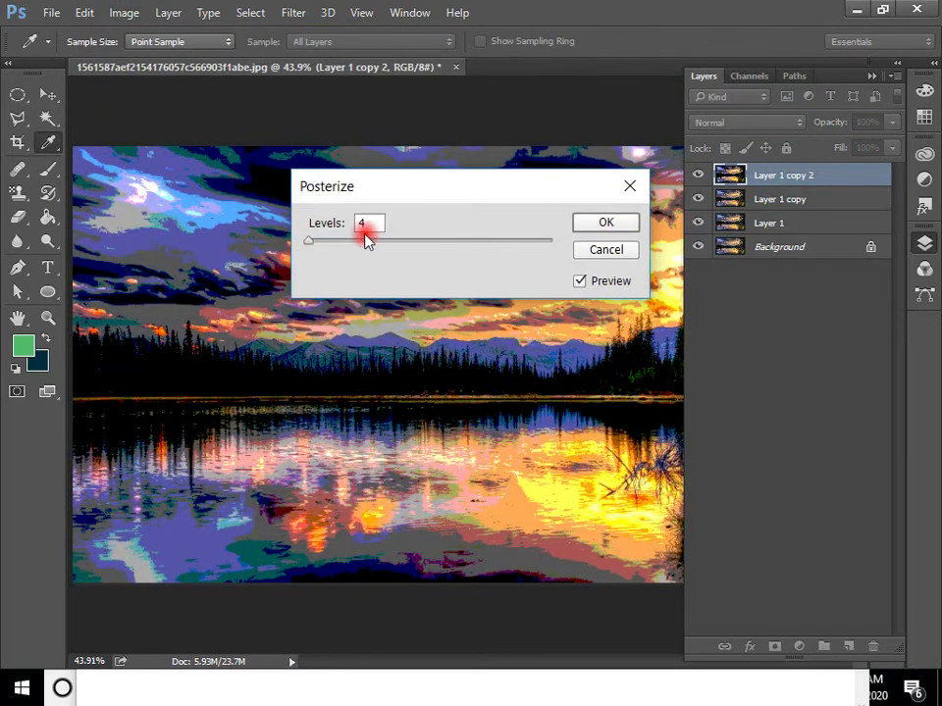
left_click(632, 224)
key("v")
key("ctrl+1")
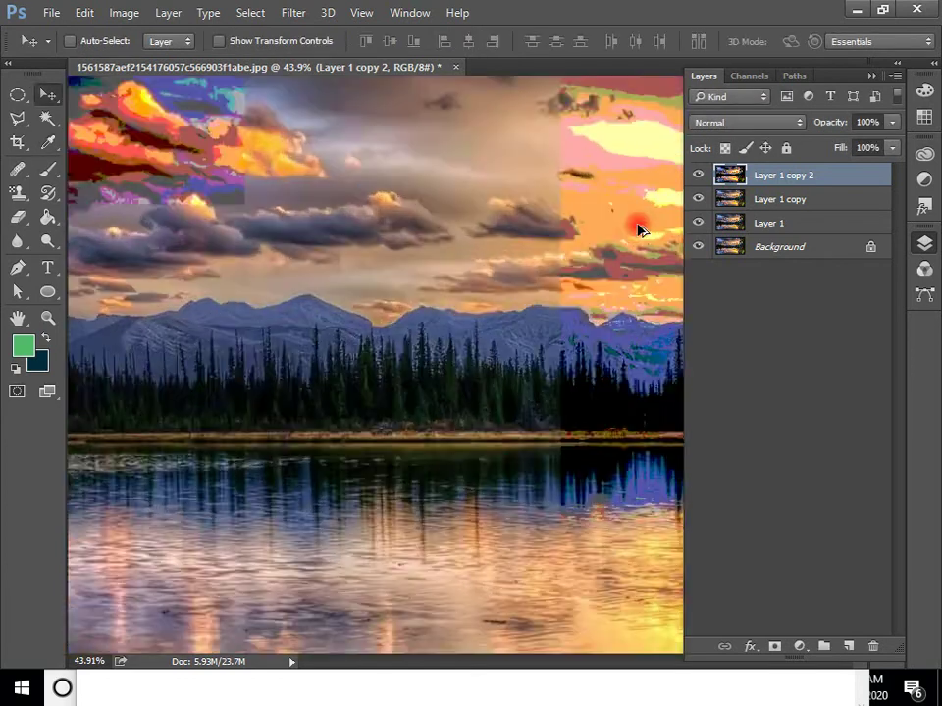
- Toggle the topmost posterized copy's visibility to compare it with the image beneath
left_click_drag(451, 463, 295, 392)
left_click_drag(186, 577, 620, 458)
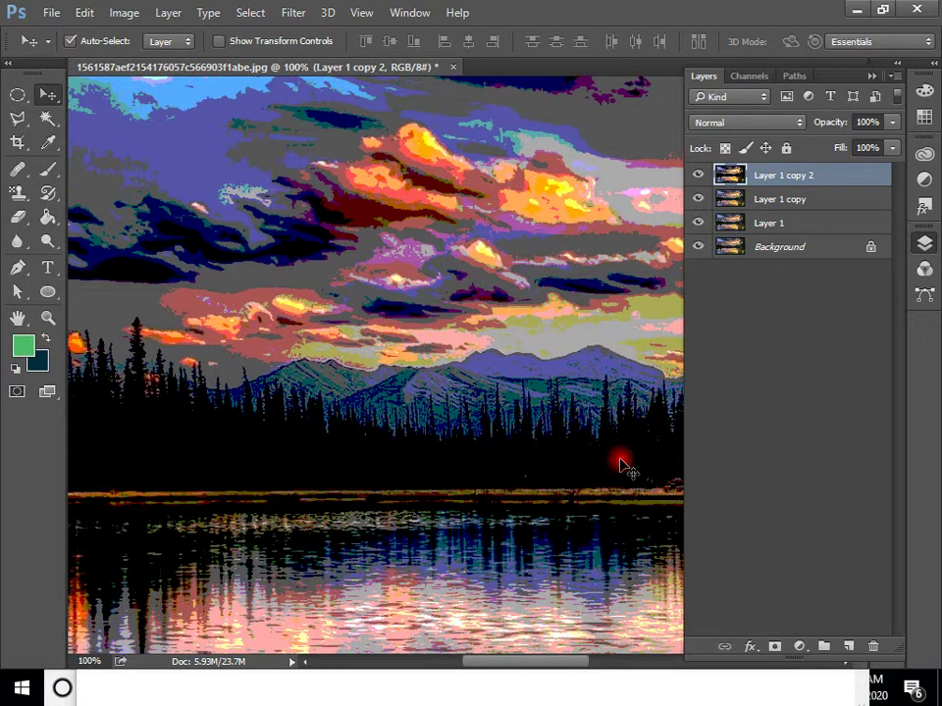
left_click(699, 176)
left_click(700, 176)
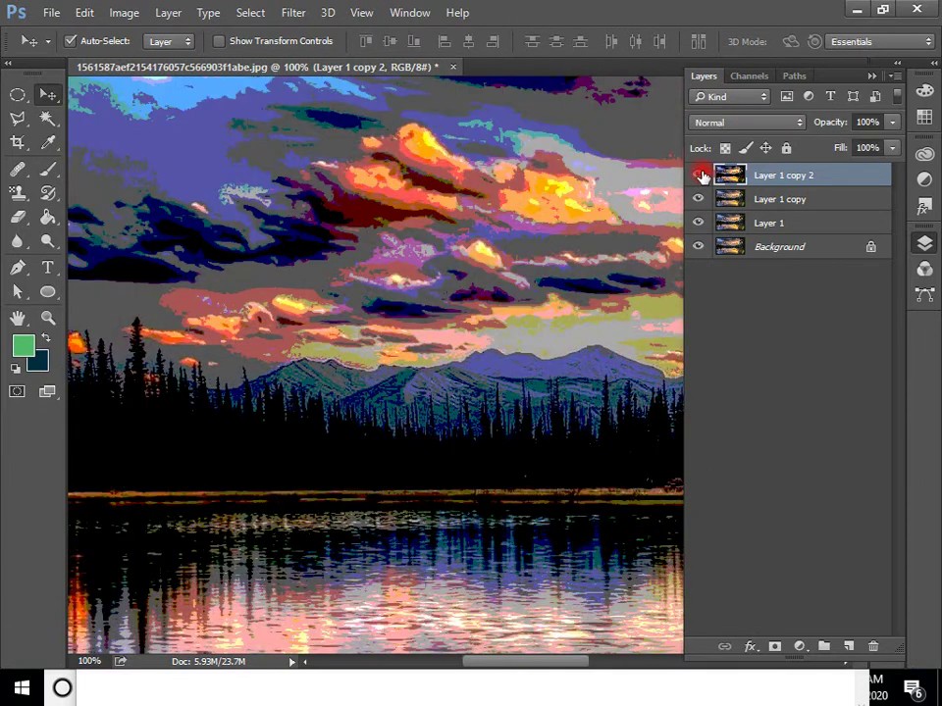
- Hide the topmost copy and apply a Posterize adjustment with 8 levels to Layer 1 copy
left_click(700, 175)
left_click(738, 198)
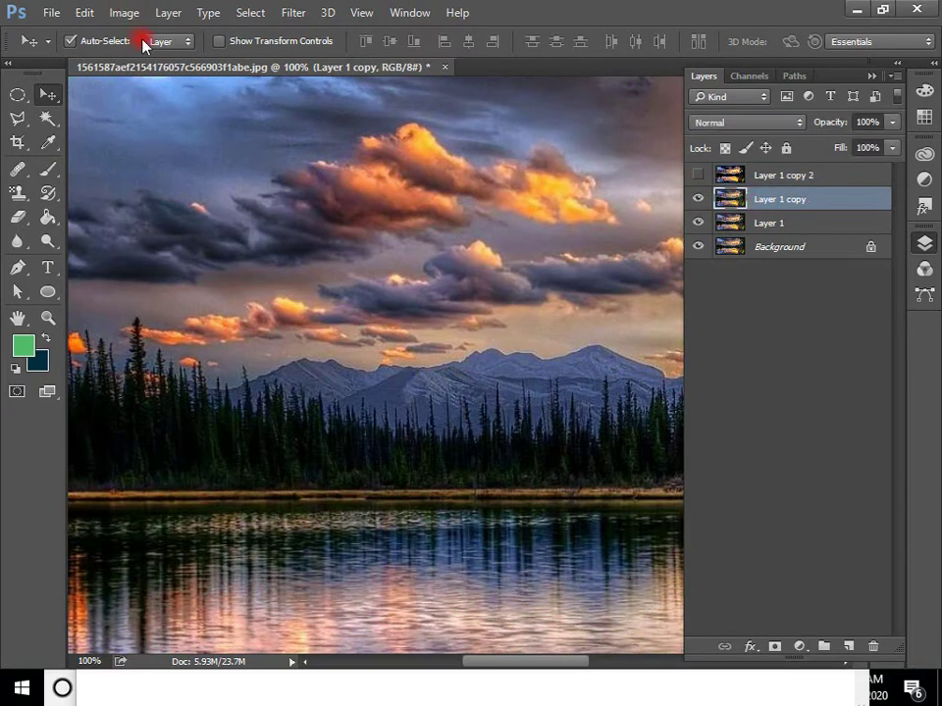
left_click(124, 13)
mouse_move(142, 70)
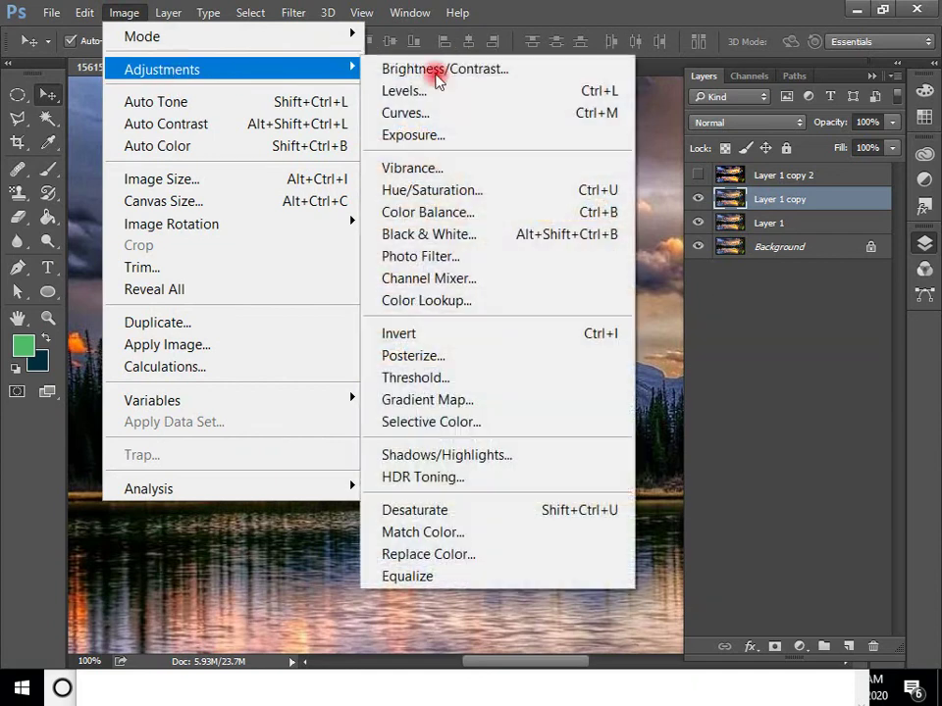
left_click(451, 362)
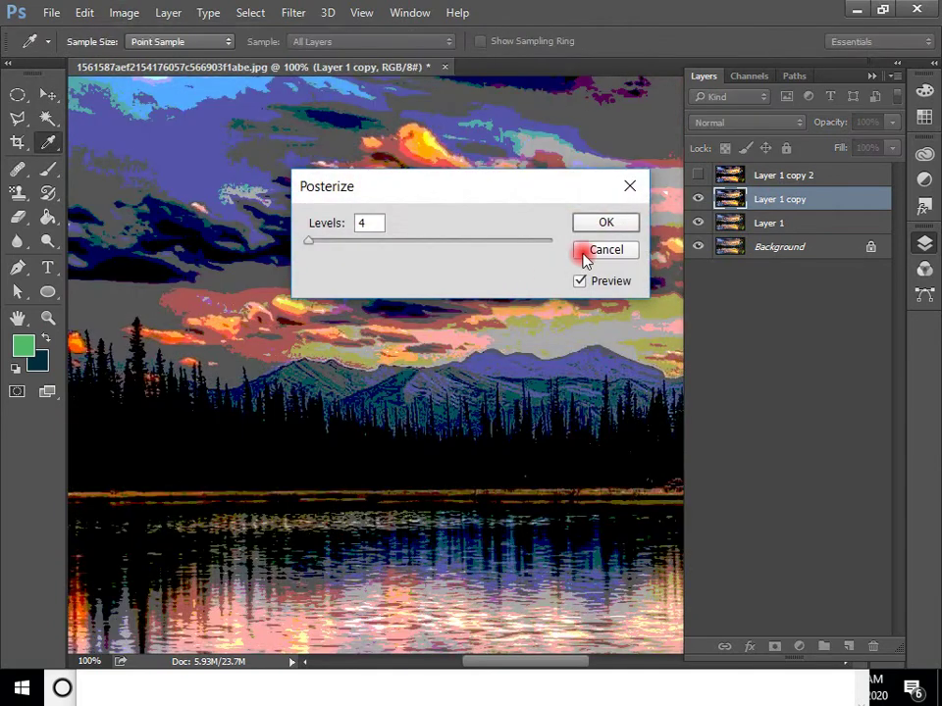
type("8")
key("Return")
key("v")
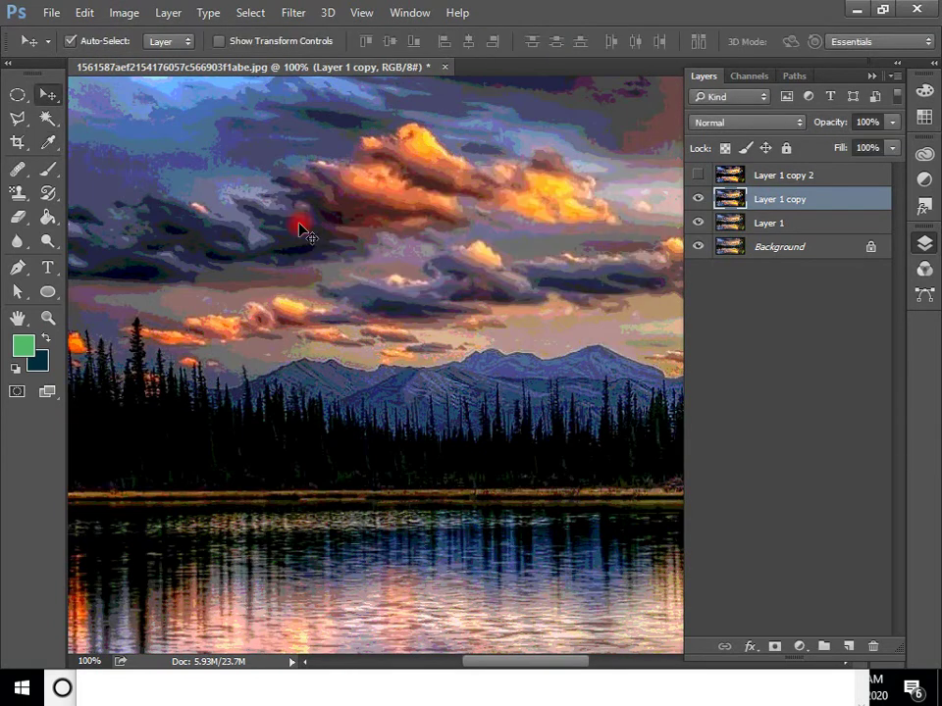
- Hide Layer 1 copy and apply a Posterize adjustment with 16 levels to Layer 1
left_click(697, 198)
left_click(744, 224)
left_click(124, 12)
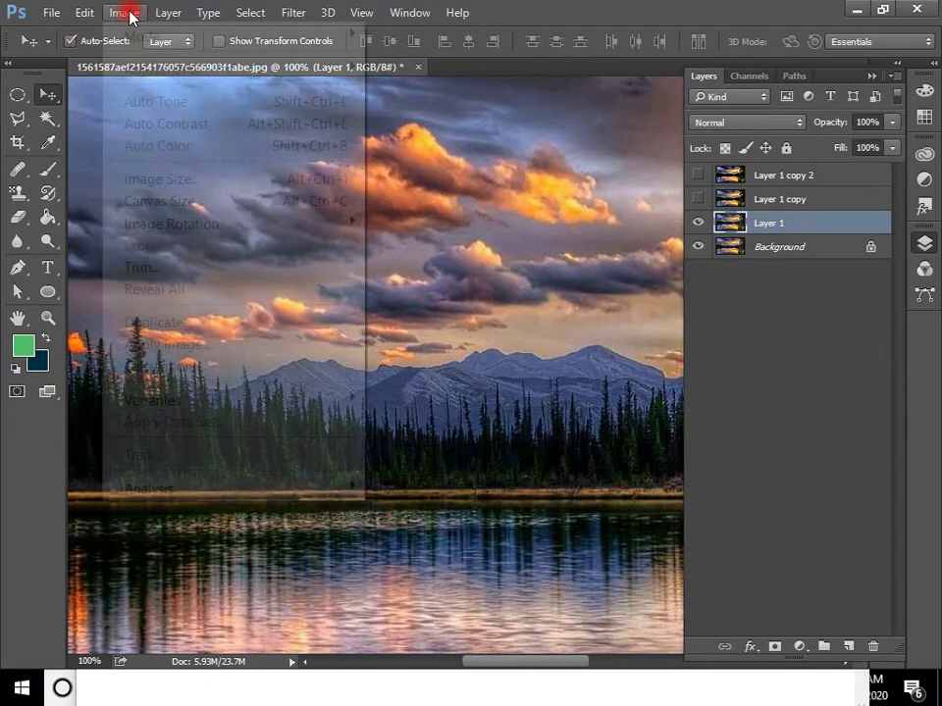
mouse_move(212, 71)
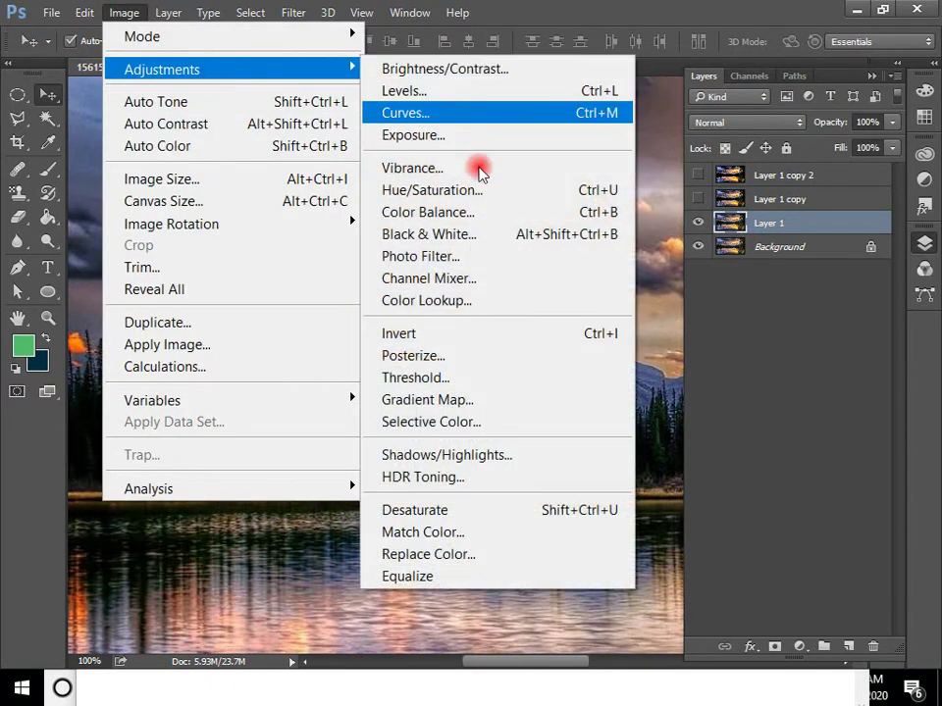
left_click(497, 355)
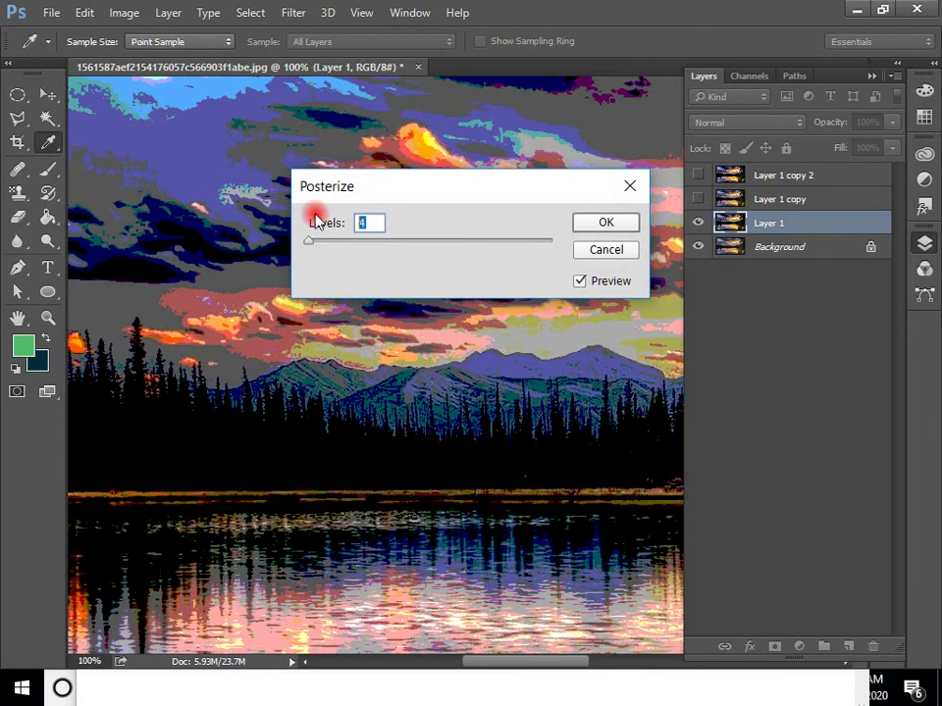
type("16")
key("Return")
key("v")
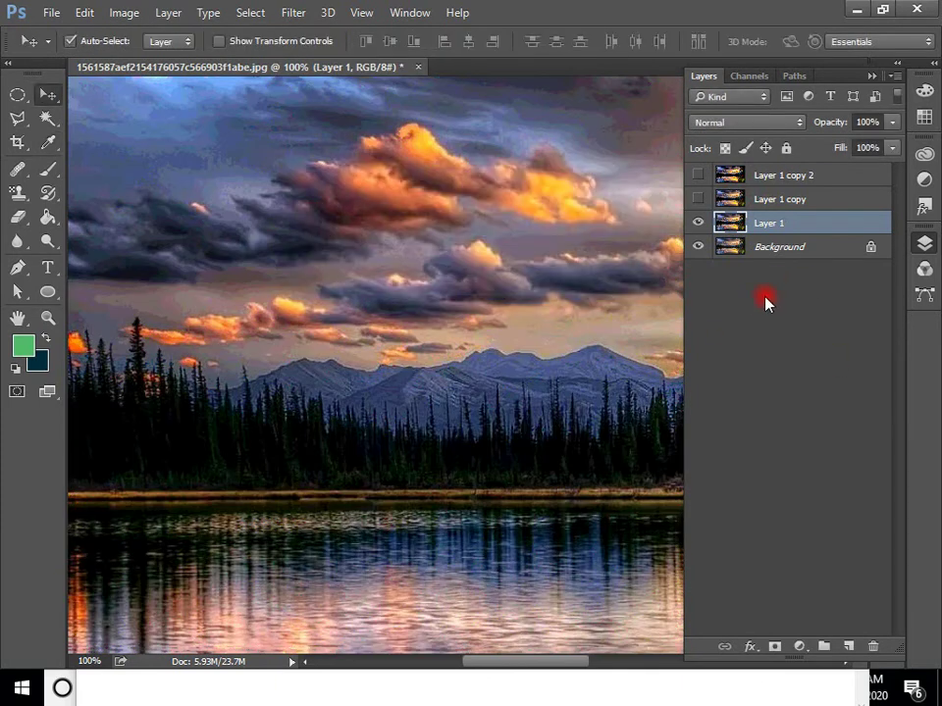
- Compare posterized Layer 1 with the original background, and make the two hidden copies above it visible again
left_click(698, 224)
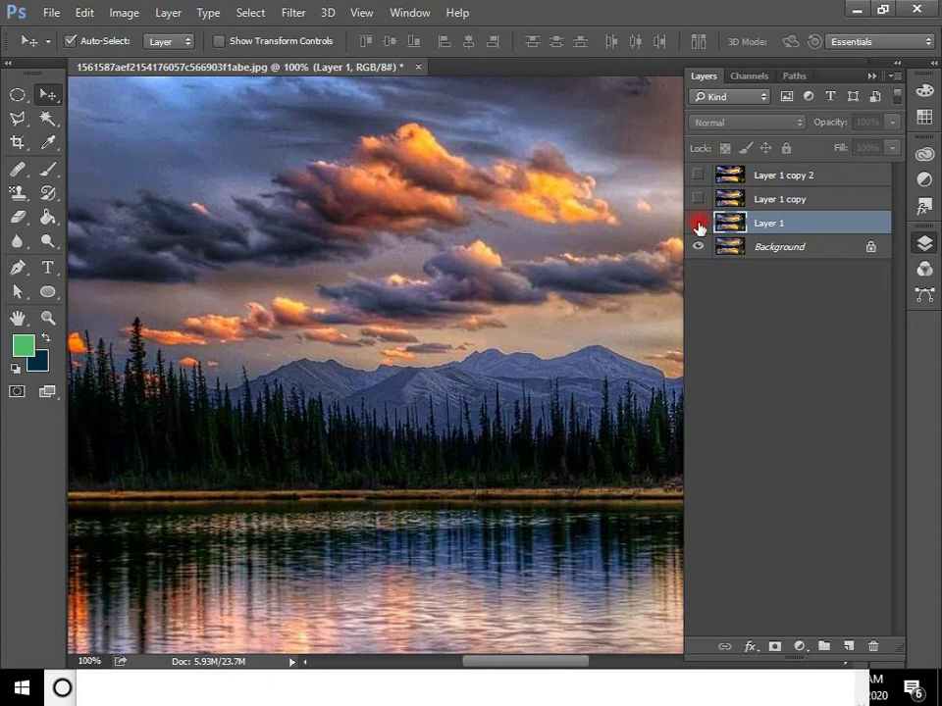
left_click(699, 225)
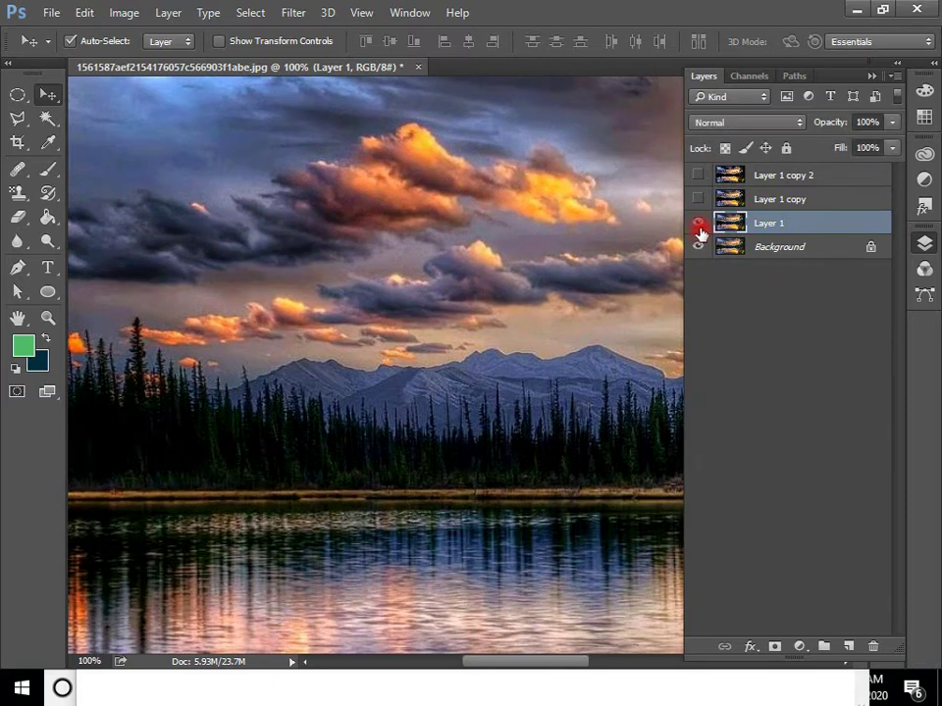
left_click(699, 199)
left_click(699, 175)
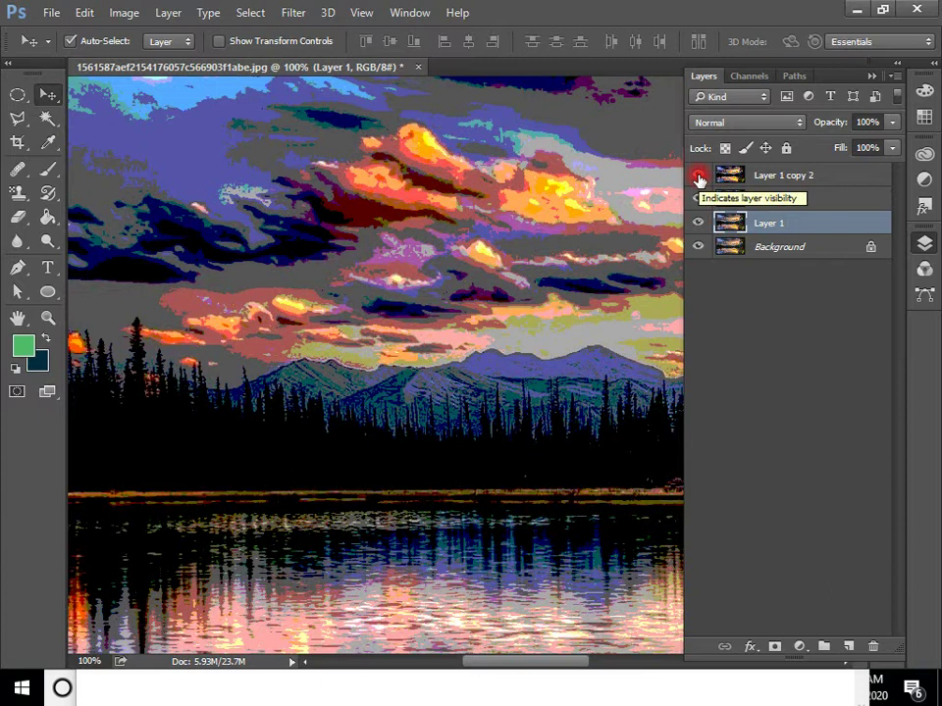
key("ctrl+0")
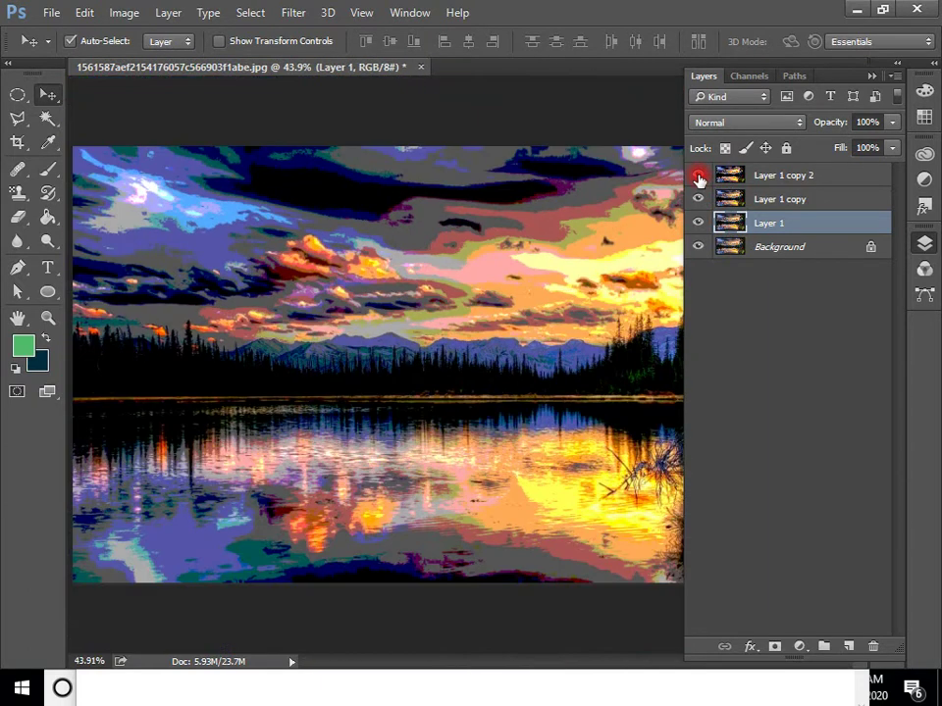
left_click(782, 226)
key("Delete")
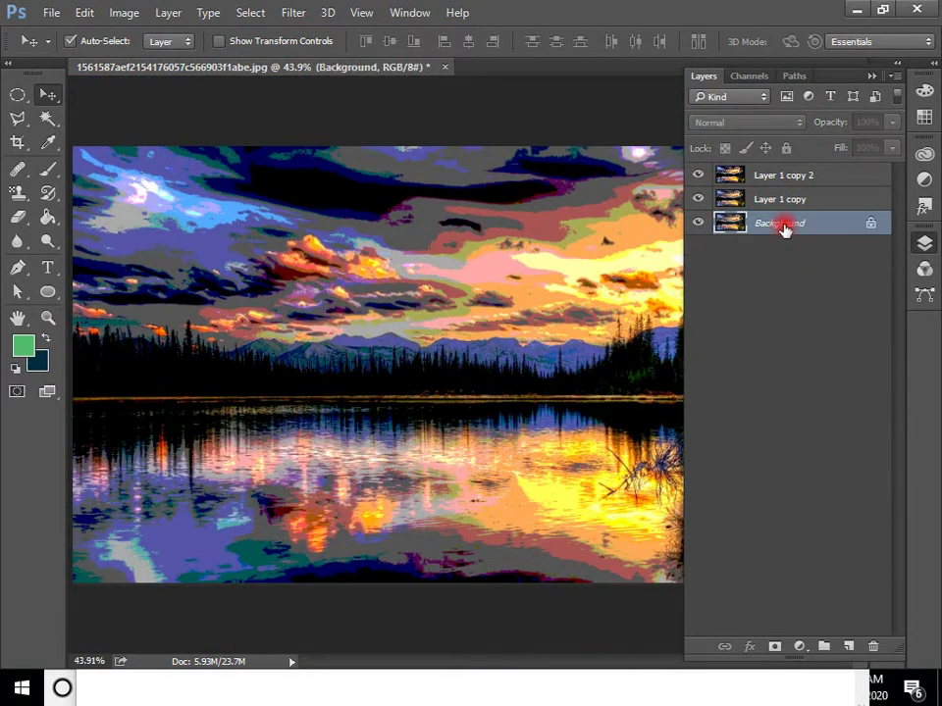
key("Delete")
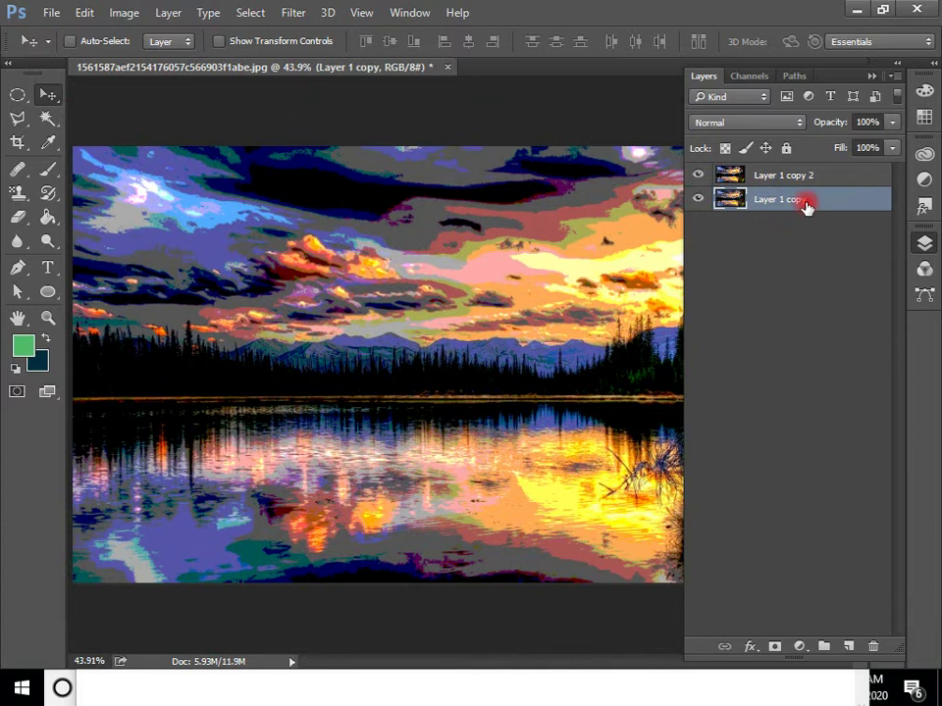
key("ctrl+z")
key("ctrl+z")
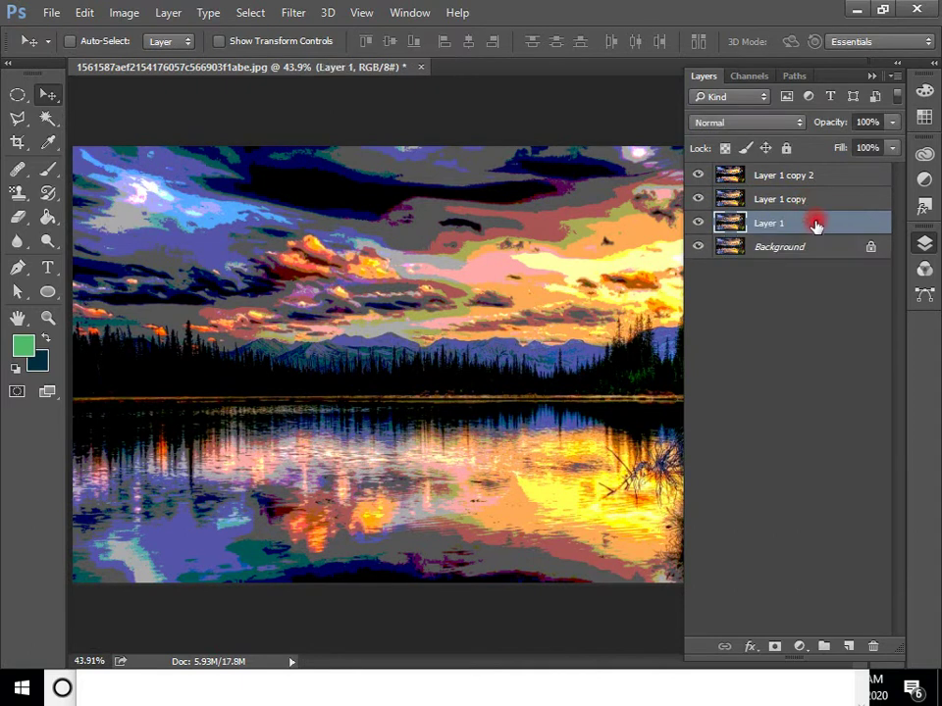
- Delete Layer 1 copy and Layer 1, and switch the lake image to full-screen mode
left_click(798, 203)
key("Delete")
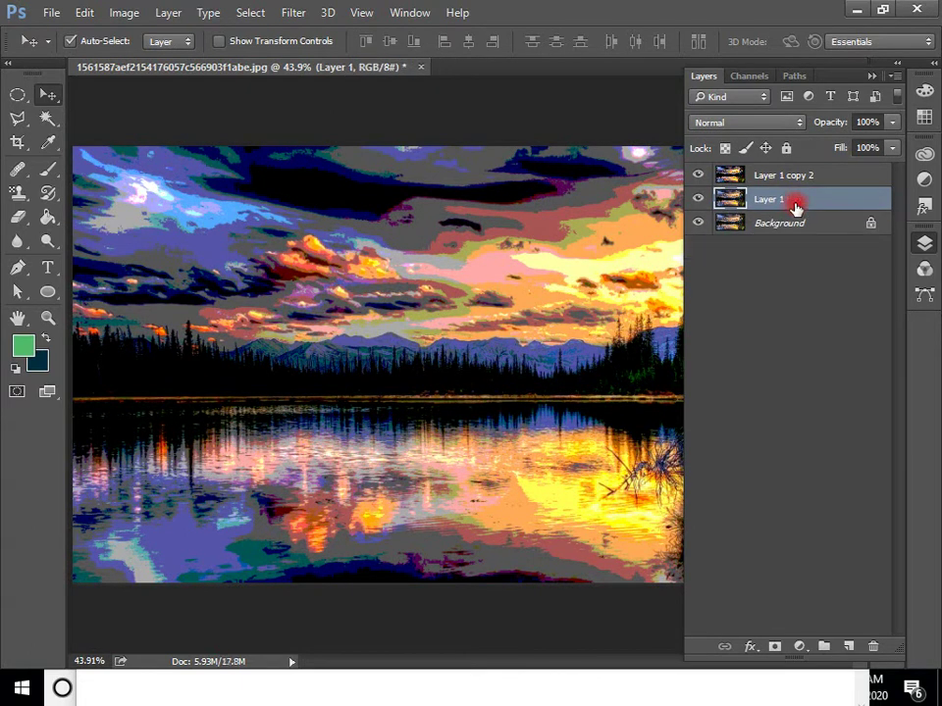
key("Delete")
key("ctrl+minus")
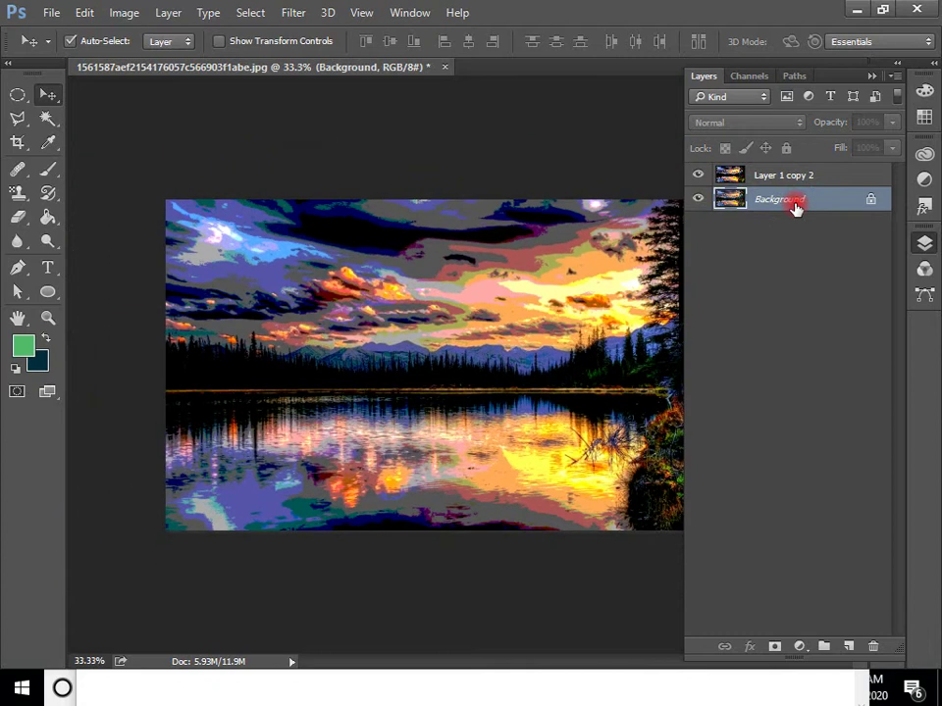
key("f")
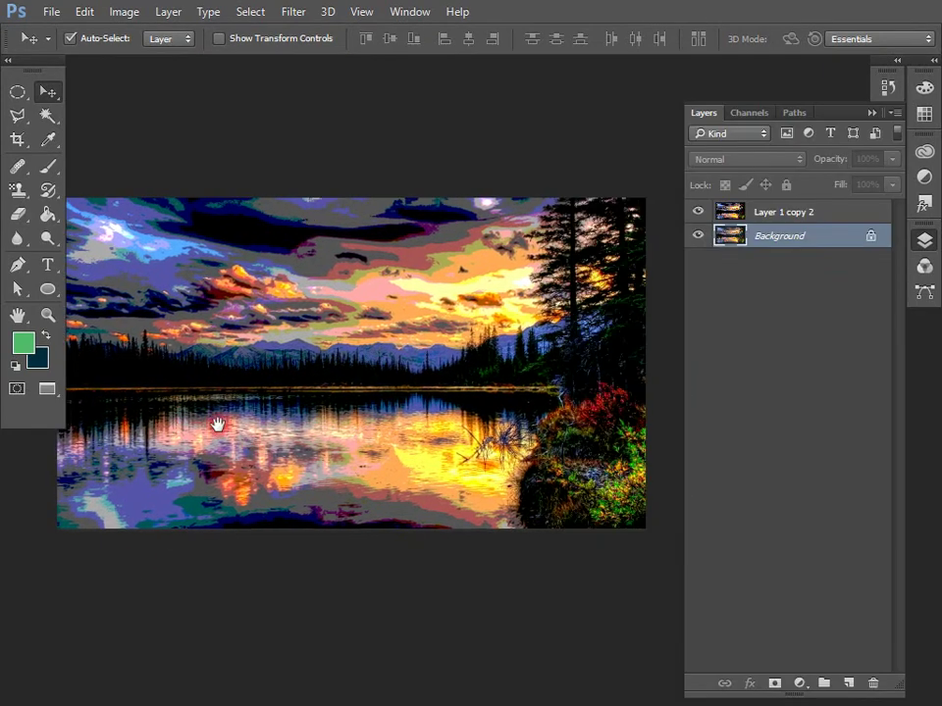
- Erase the right half of Layer 1 copy 2 using a rectangular marquee selection, and deselect
left_click(17, 94)
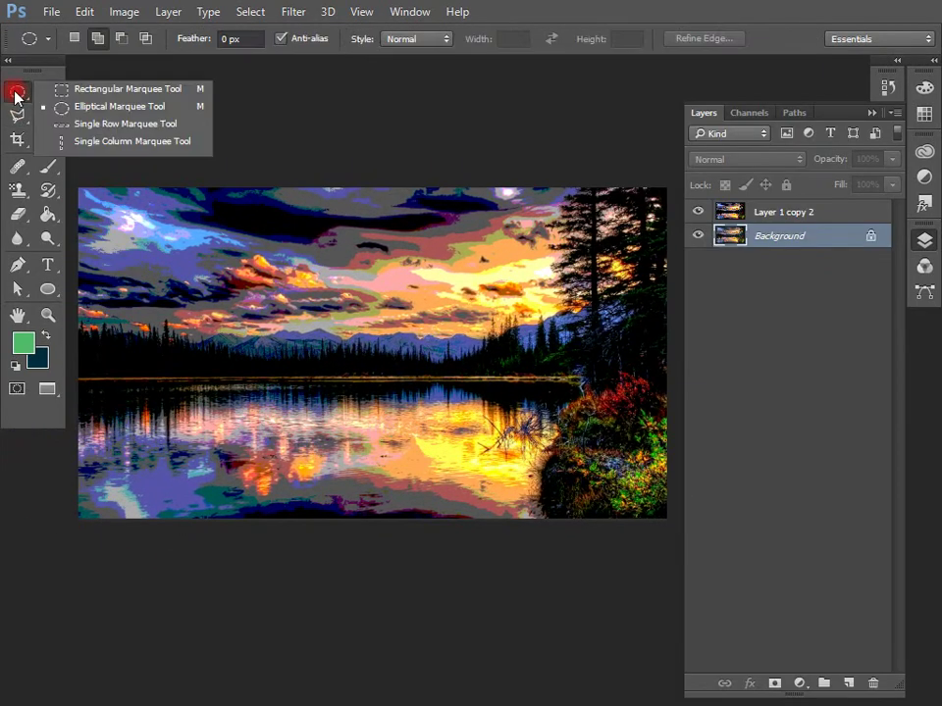
left_click(117, 88)
left_click(836, 213)
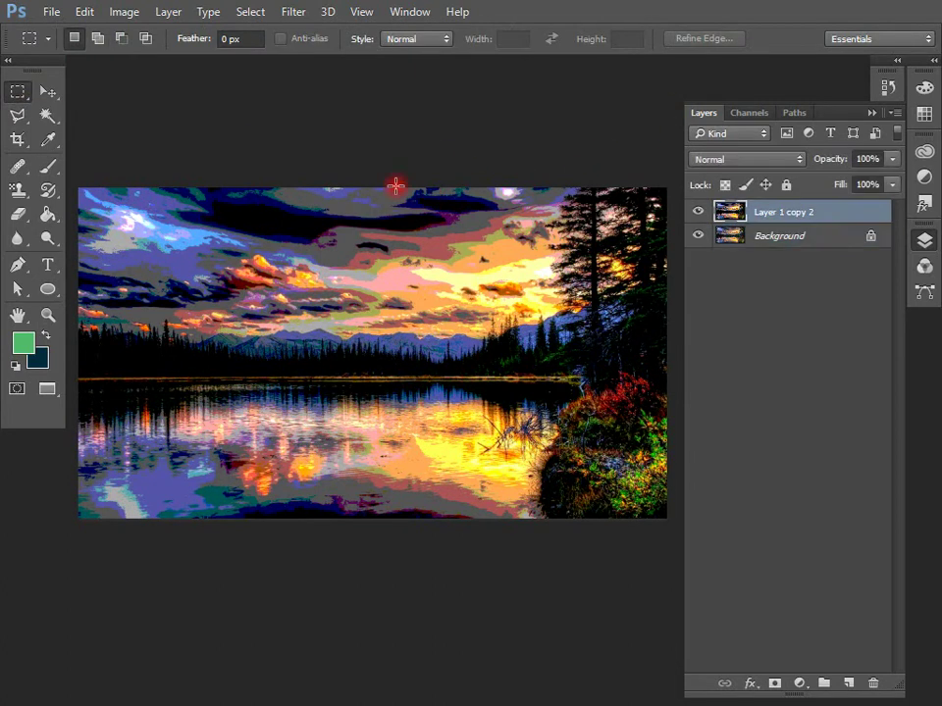
left_click_drag(357, 147, 814, 647)
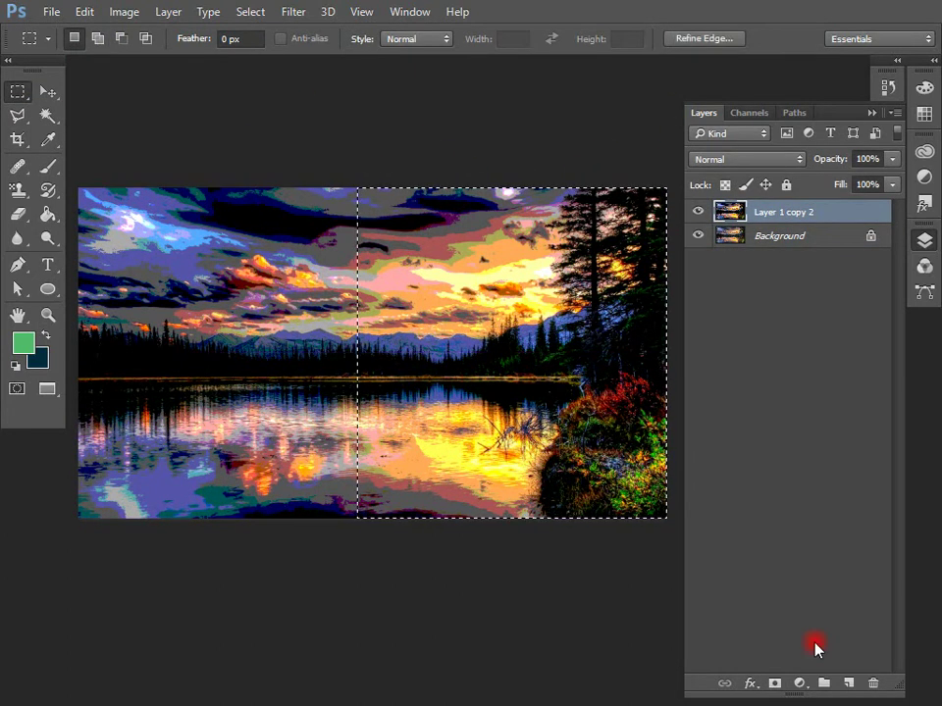
key("Delete")
key("ctrl+d")
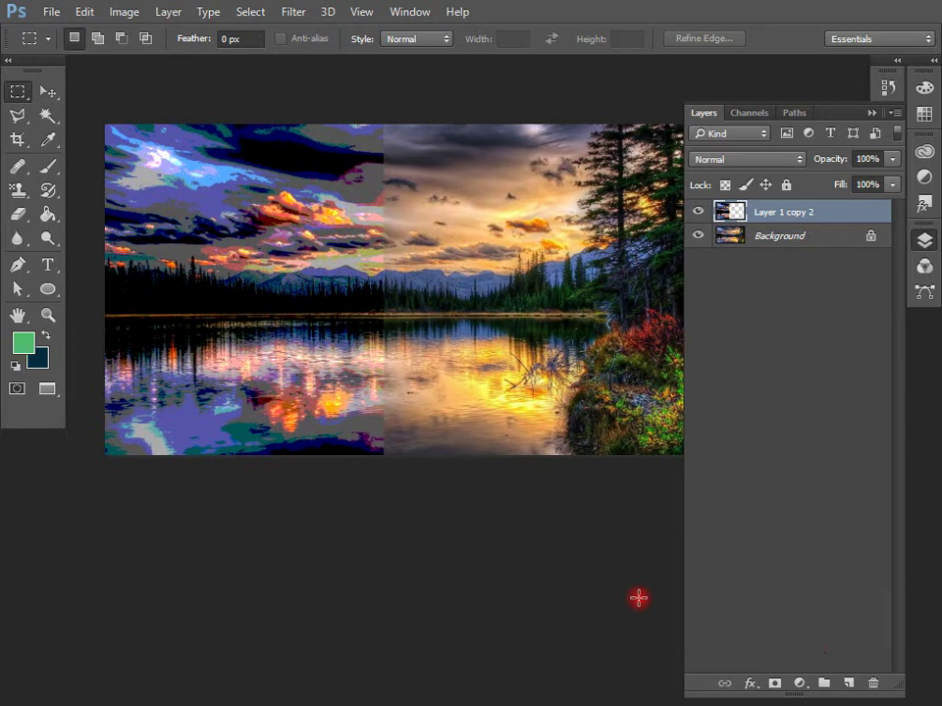
- Undo the erasure of the layer's right half and clear the restored selection
key("ctrl+alt+z")
key("ctrl+alt+z")
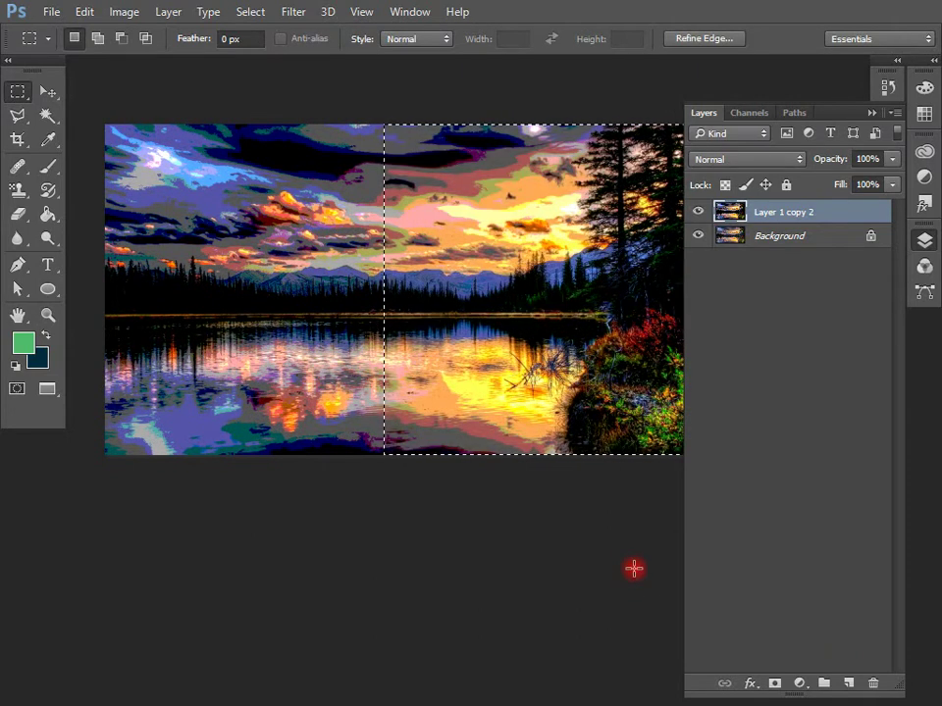
key("ctrl+d")
- Switch to Chrome and return to the search field of the open Google results page
key("alt+Tab")
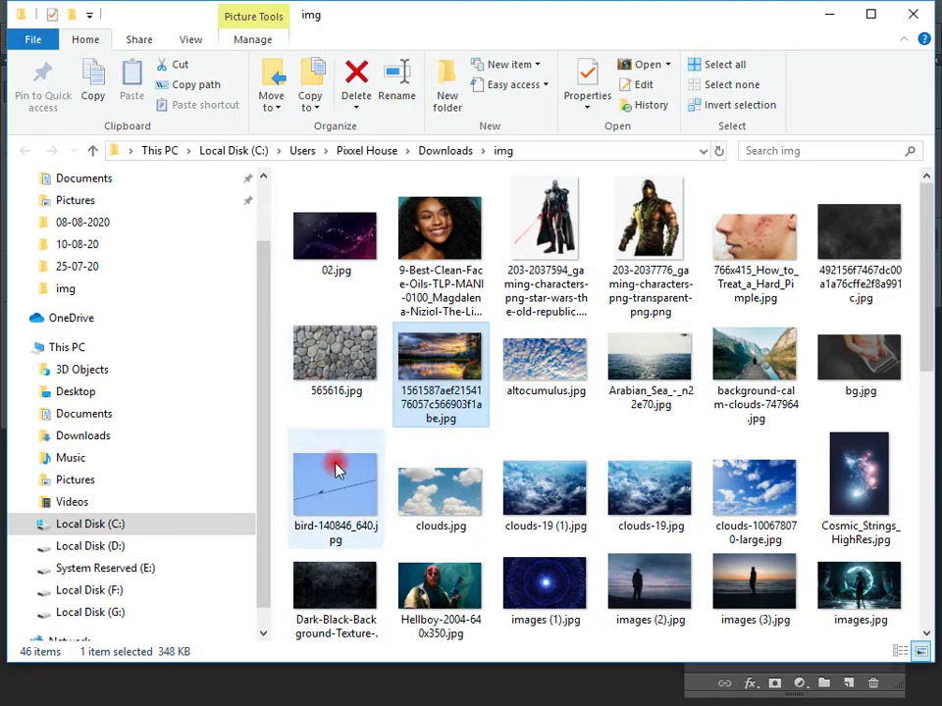
key("alt+Tab")
key("super")
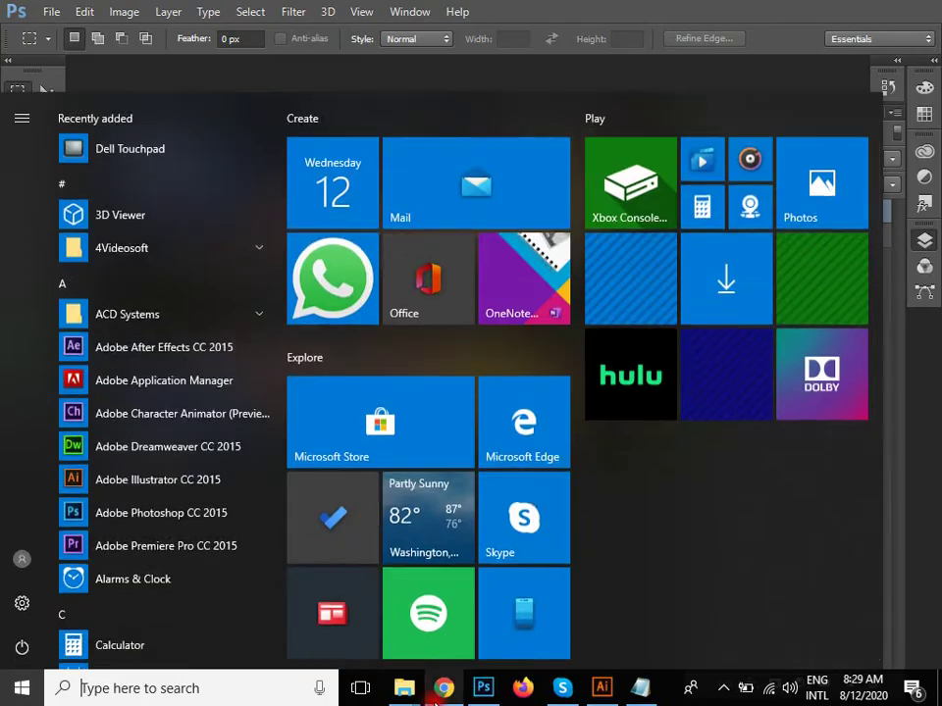
left_click(444, 688)
scroll(414, 81, "up", 10)
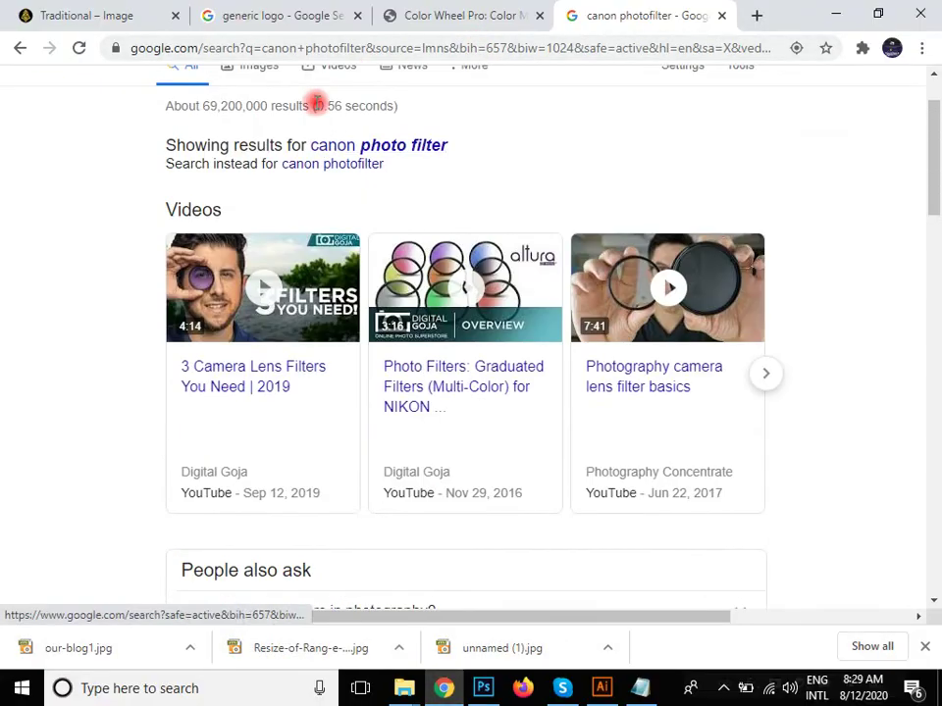
- Replace the Google query with "glasses", run the search and browse the image results
left_click_drag(279, 104, 164, 104)
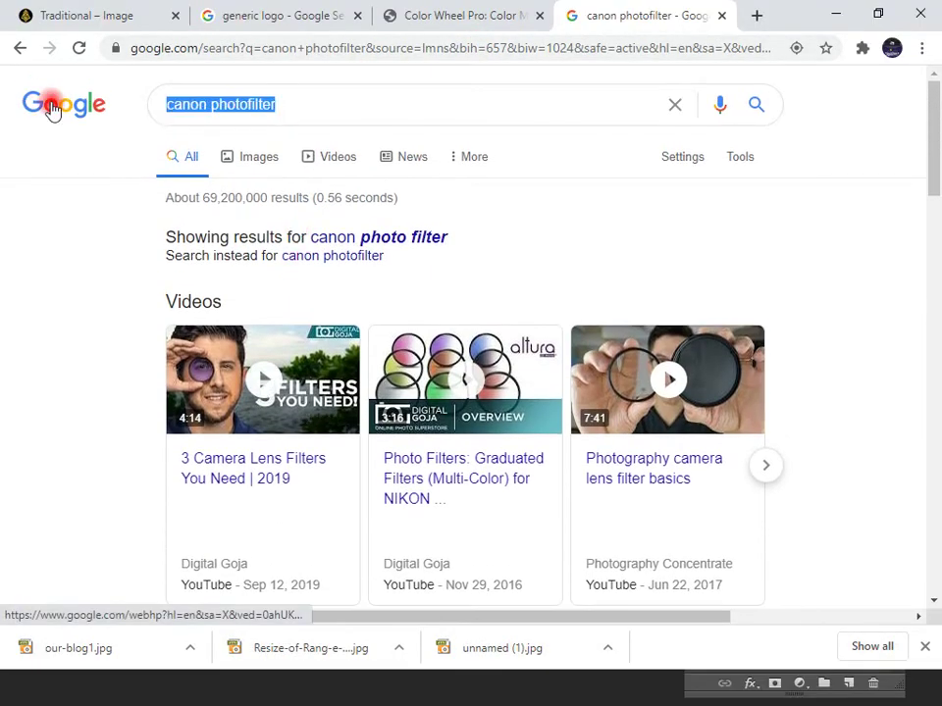
type("gls")
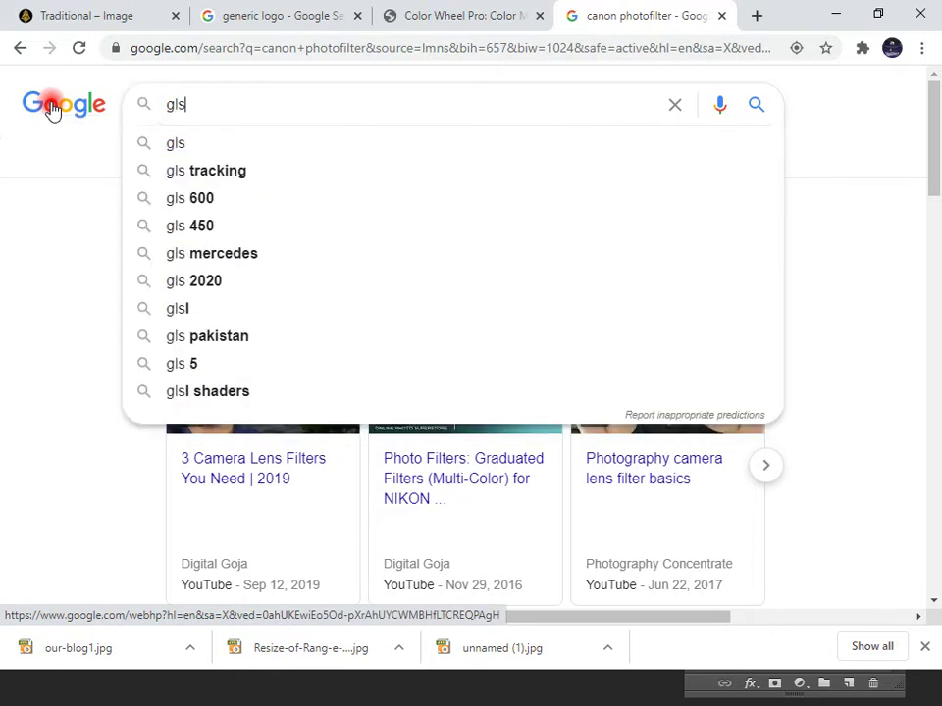
key("BackSpace")
type("ass")
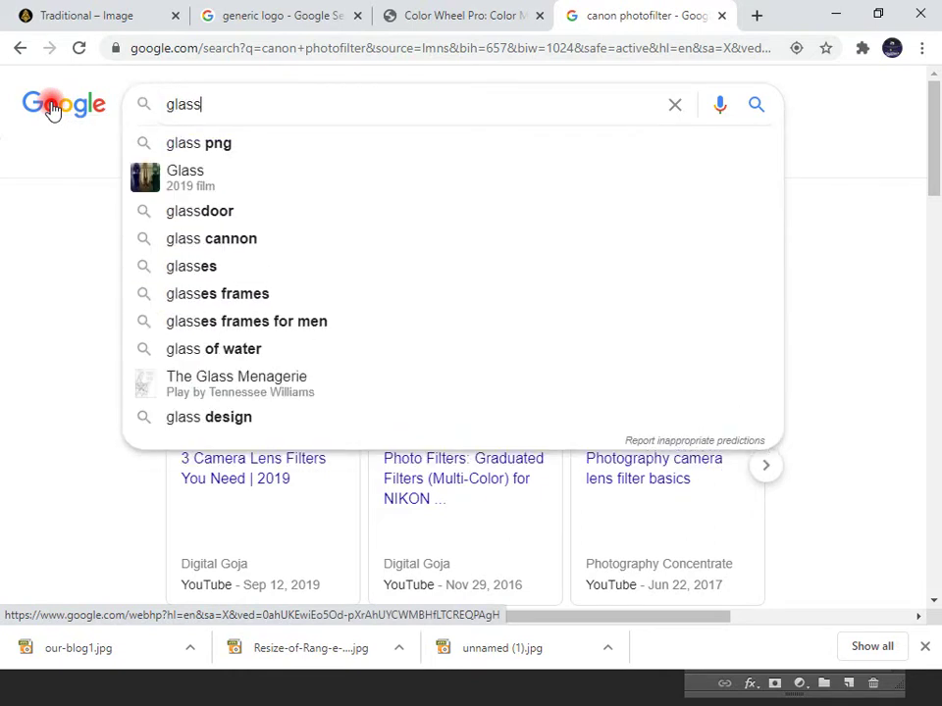
type("es")
key("Return")
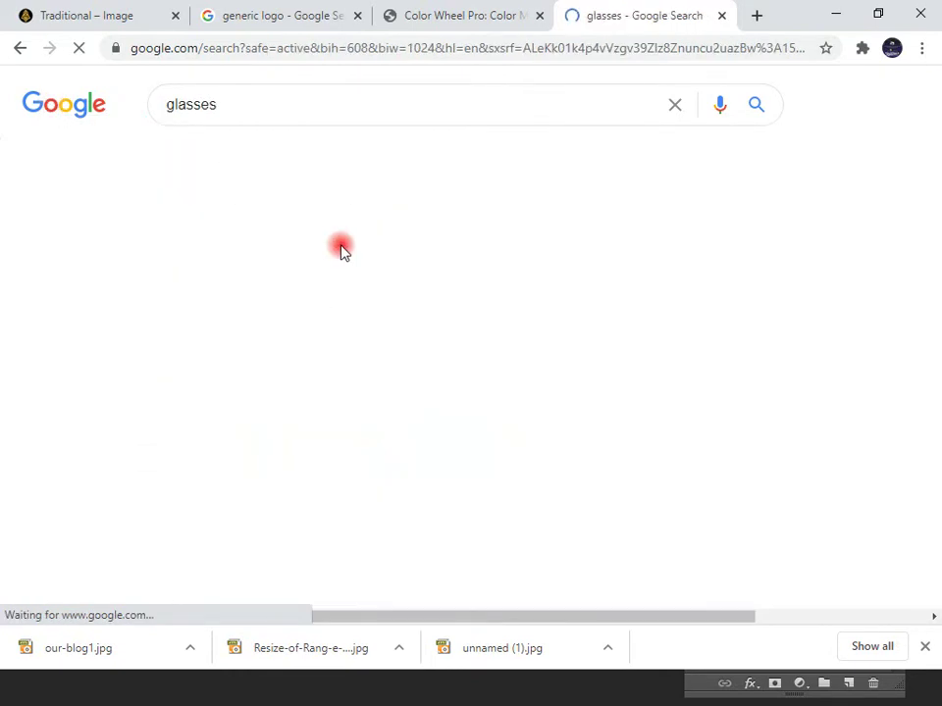
scroll(221, 394, "down", 3)
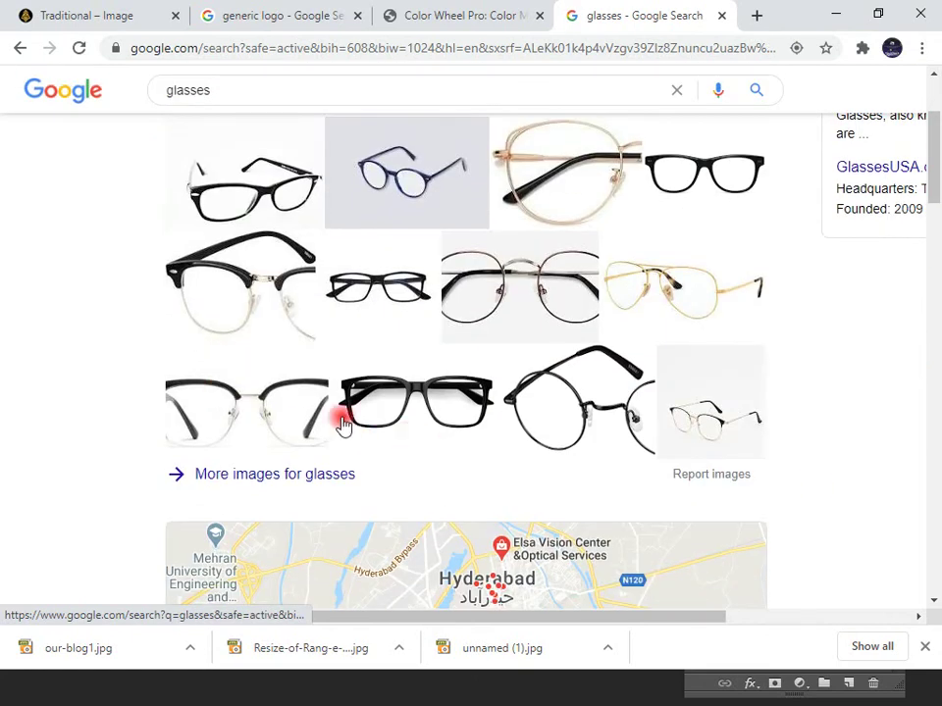
scroll(441, 426, "up", 1)
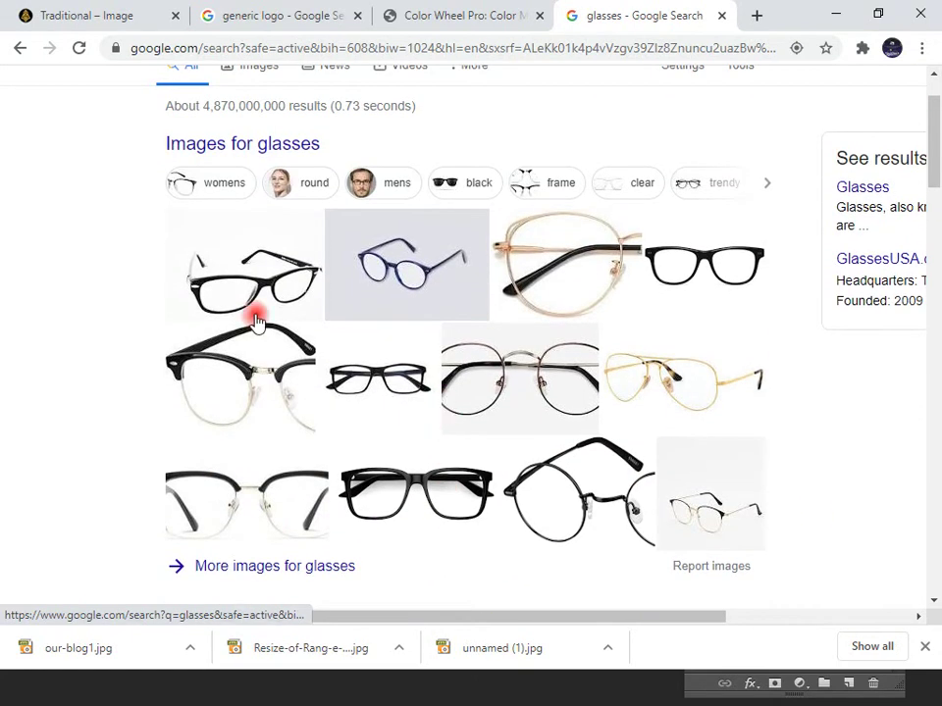
scroll(294, 147, "up", 1)
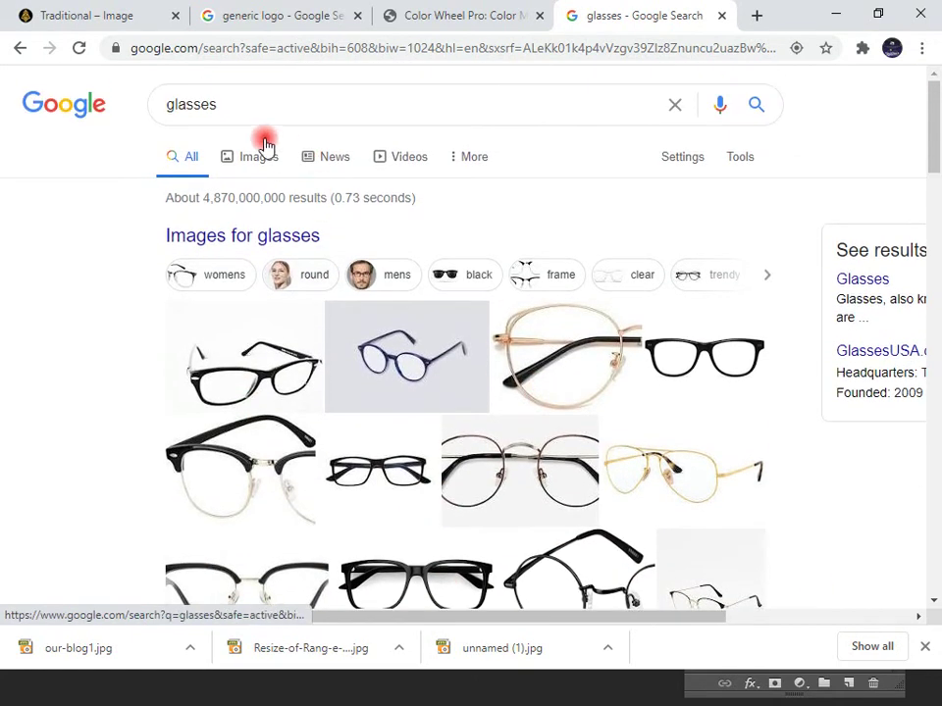
- Show the image results for glasses and copy the Wayfarer Style Reading Glasses picture
left_click(256, 149)
scroll(719, 412, "down", 3)
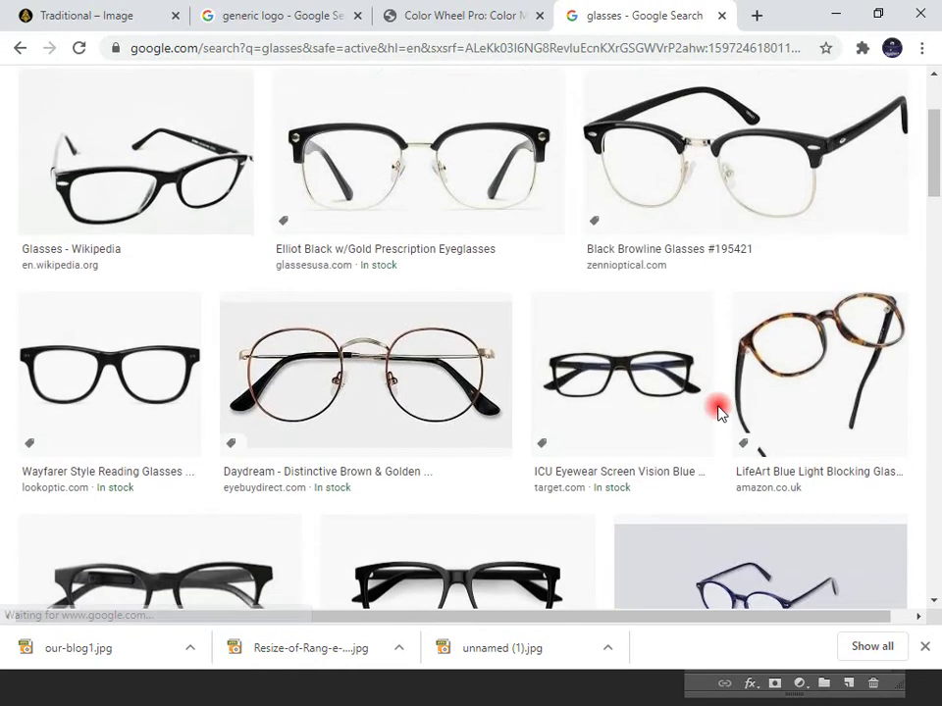
scroll(719, 412, "up", 1)
scroll(624, 392, "down", 1)
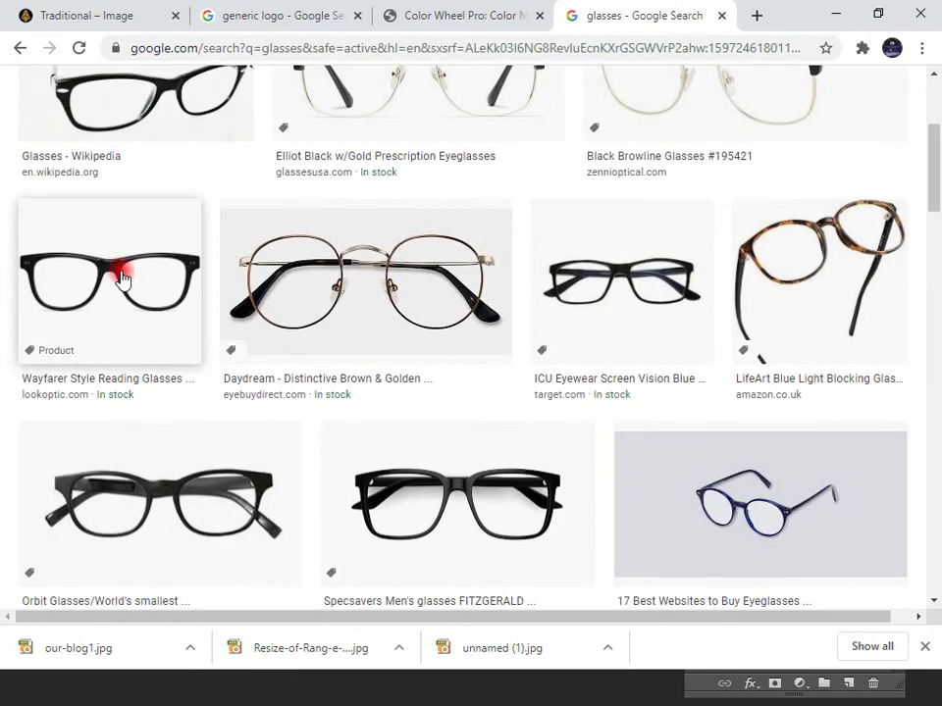
right_click(122, 276)
left_click(213, 461)
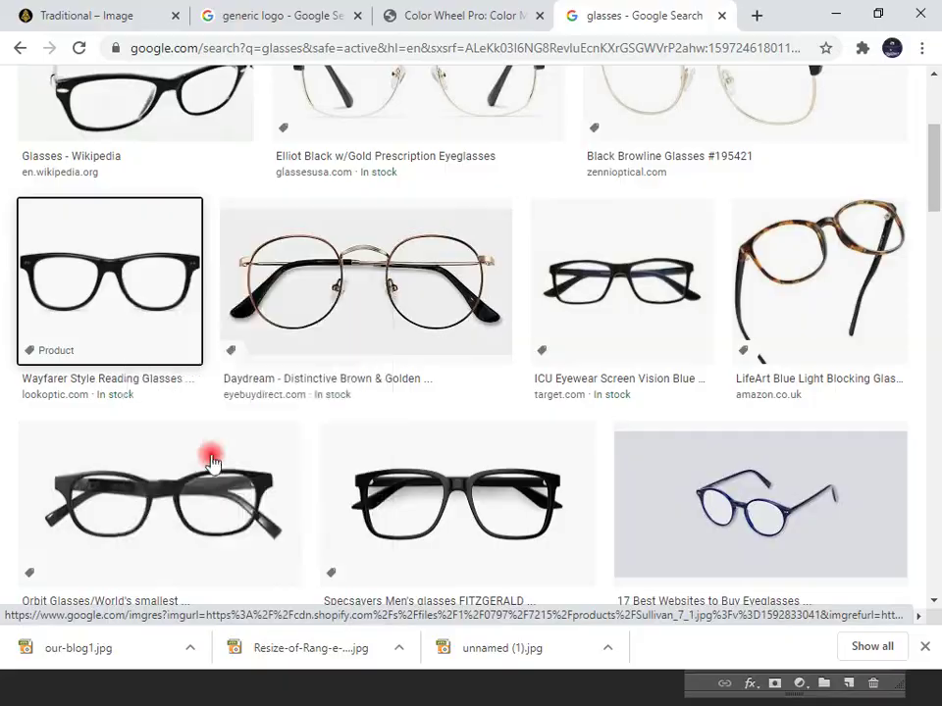
- Switch to Photoshop, paste the glasses picture over the lake image and scale it to about 429%
key("alt+Tab")
key("ctrl+v")
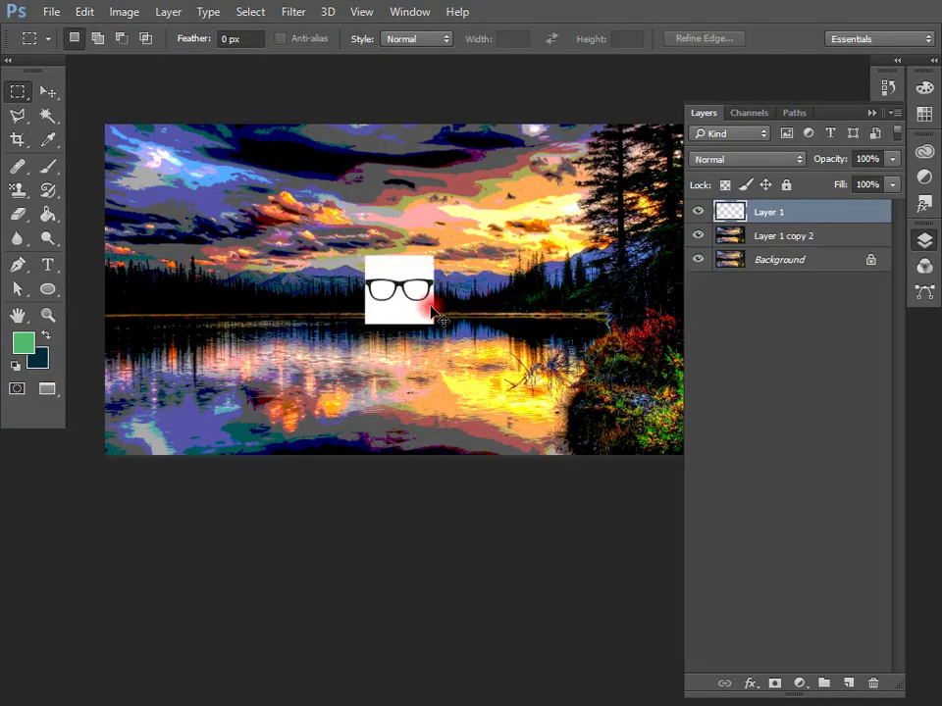
key("ctrl+t")
left_click_drag(432, 323, 527, 458)
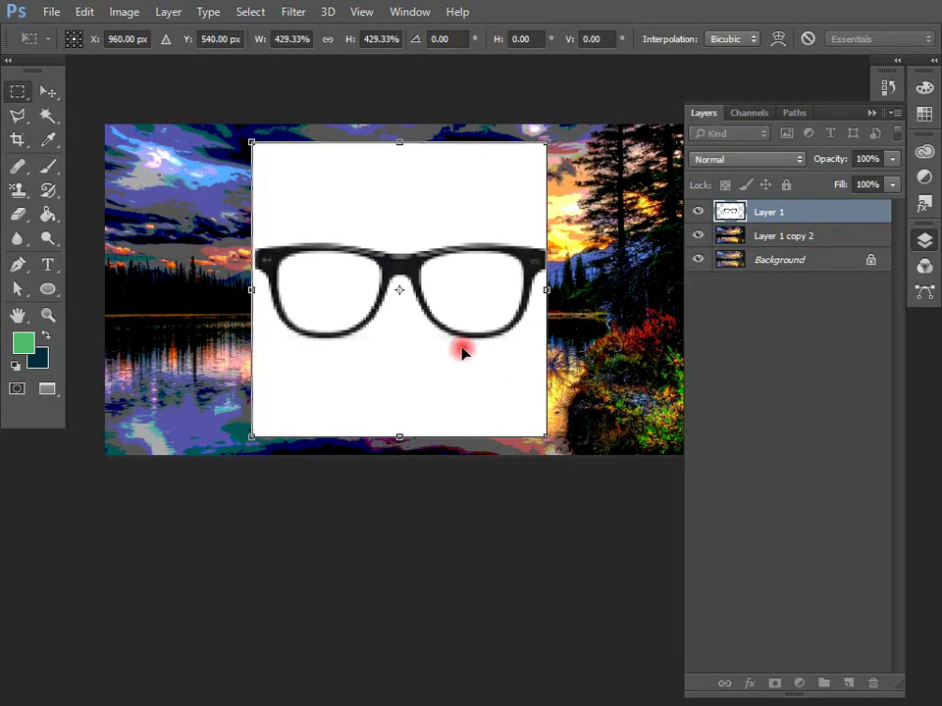
key("Return")
- Erase the white background around the glasses on Layer 1 using a Magic Wand selection, and deselect
left_click(47, 115)
left_click(404, 207)
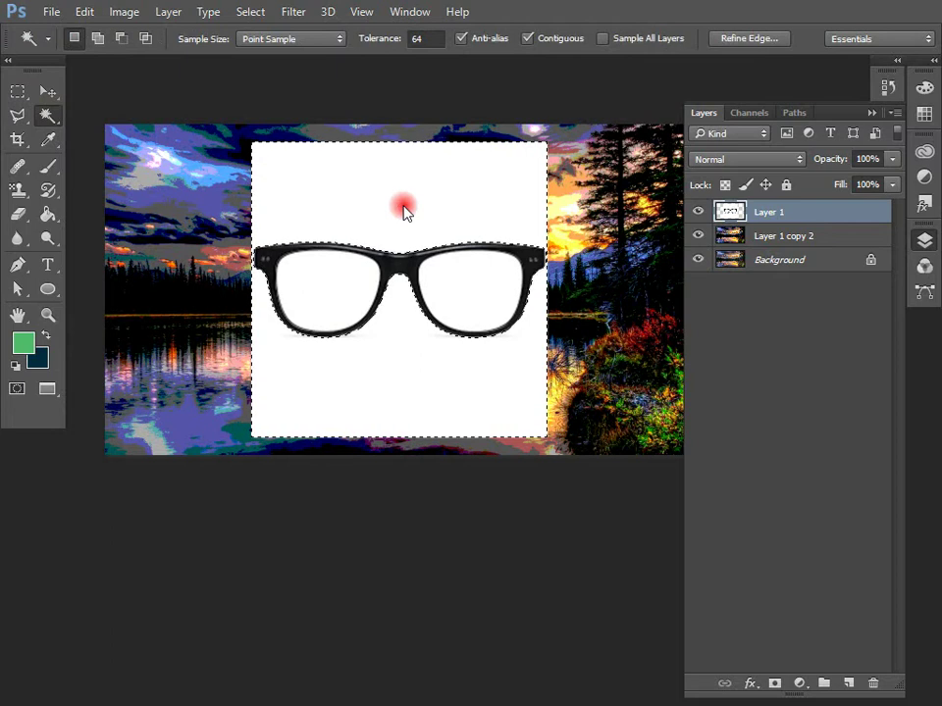
key("Delete")
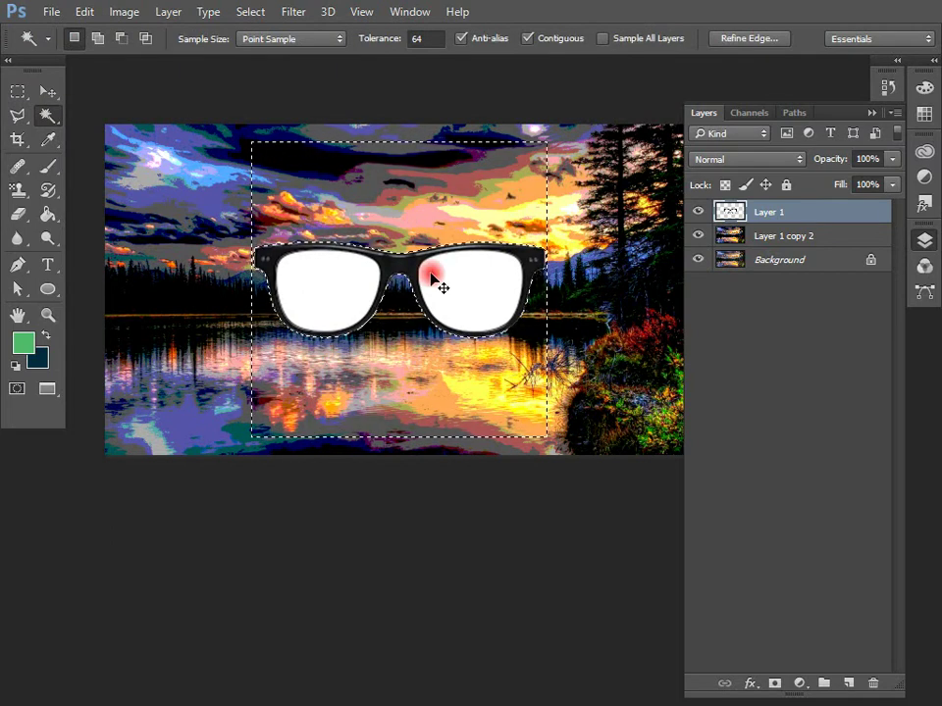
key("ctrl+d")
- Select the white inside both lenses on Layer 1 with the Magic Wand and delete it
left_click(378, 273)
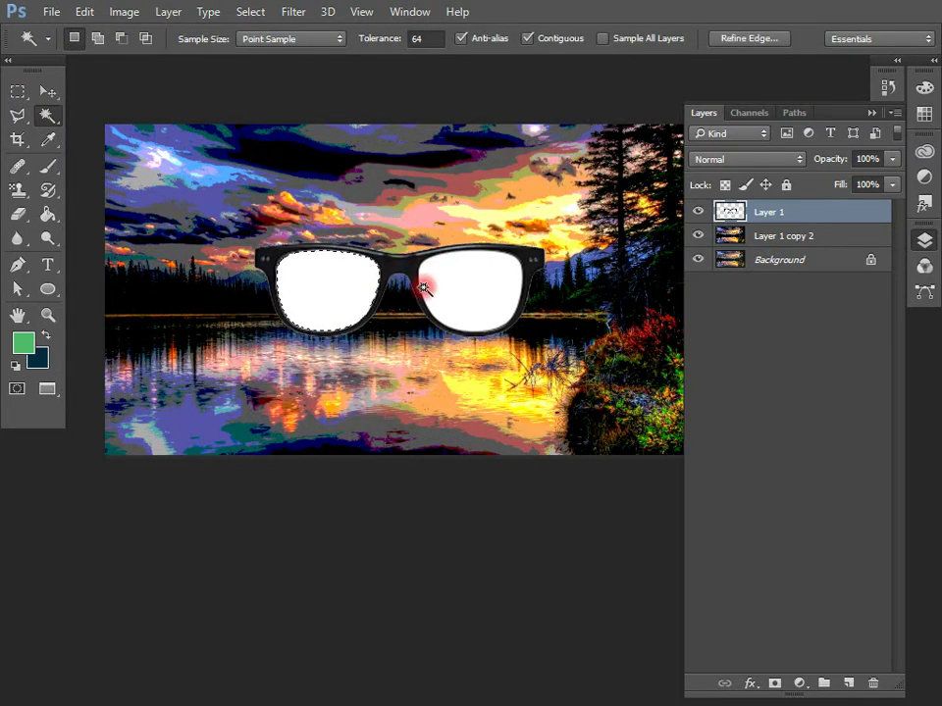
left_click(480, 298, "shift")
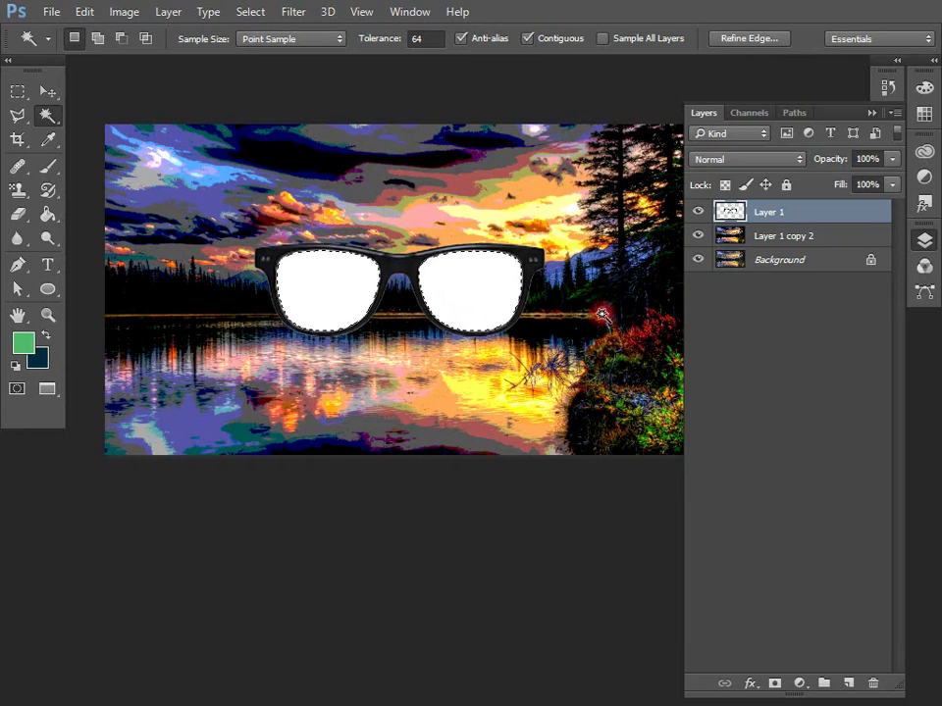
key("Delete")
- Cut the two selected lens shapes out of Layer 1 copy 2 and deselect
left_click(783, 237)
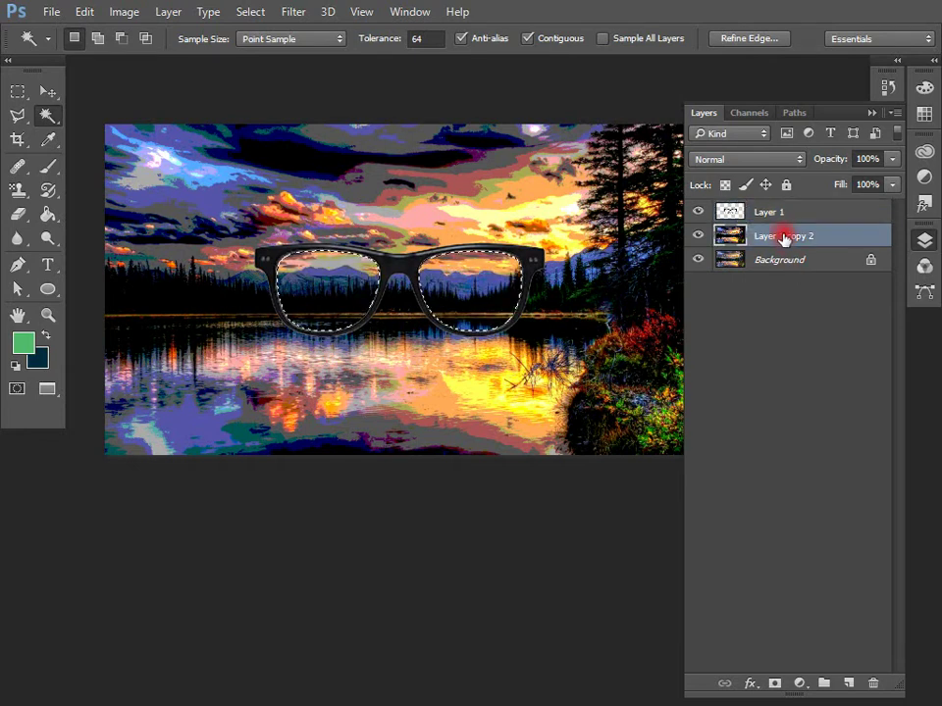
key("ctrl+d")
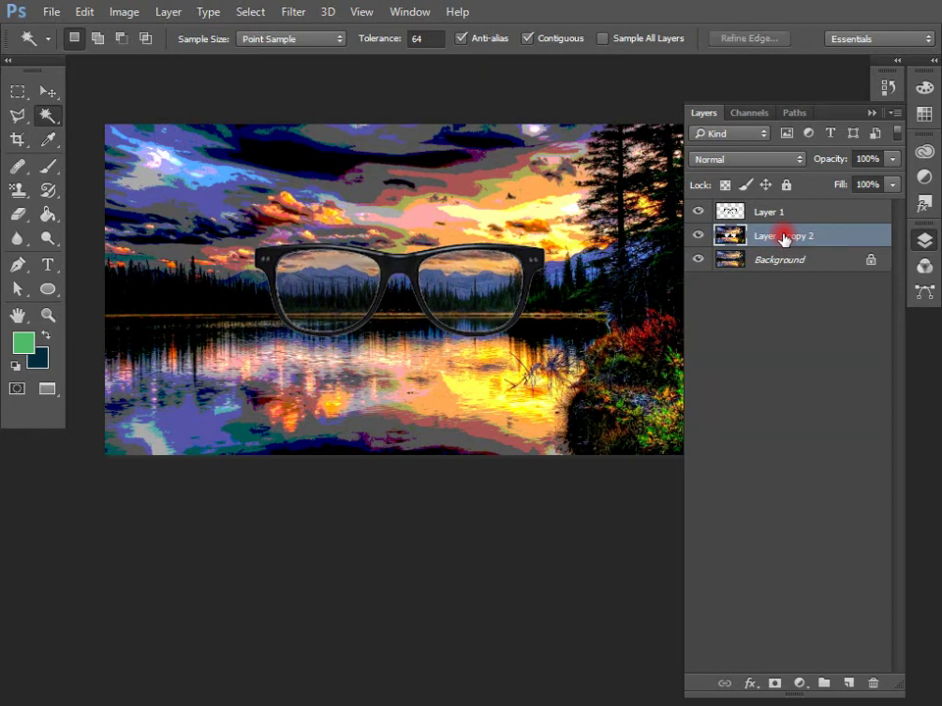
key("ctrl+plus")
left_click_drag(600, 257, 636, 549)
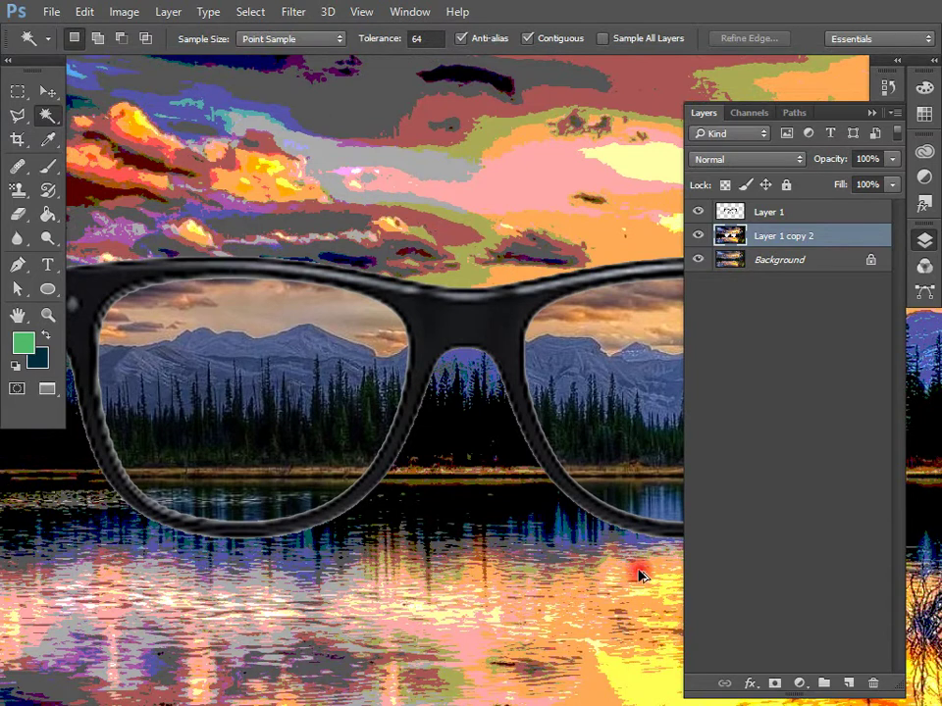
- Undo the lens deletions on both layers and clear the restored selection
key("ctrl+shift+d")
key("Delete")
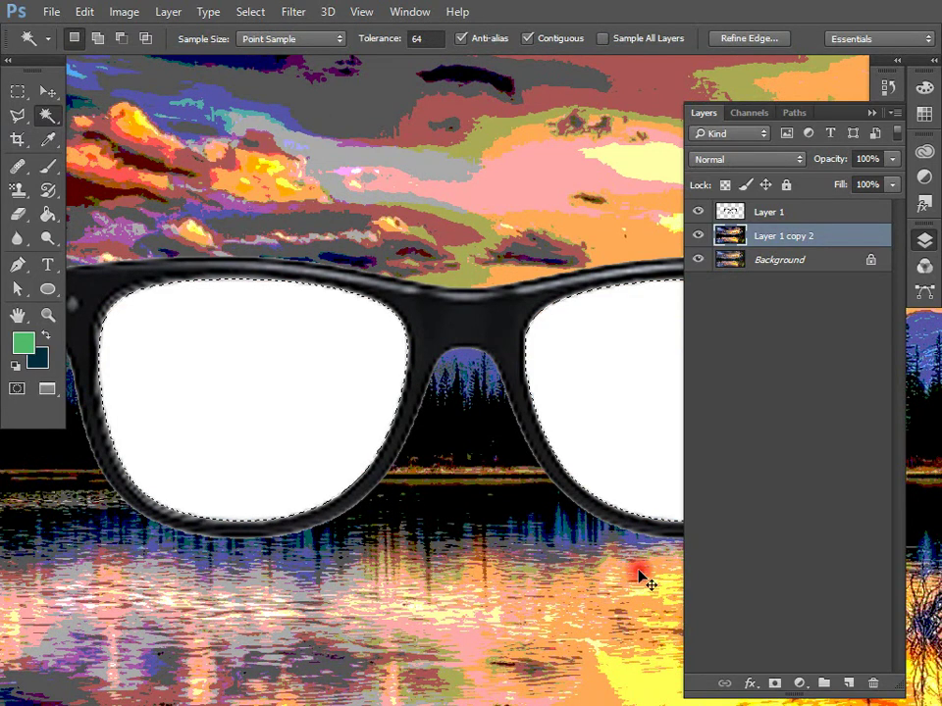
key("ctrl+0")
key("ctrl+d")
key("v")
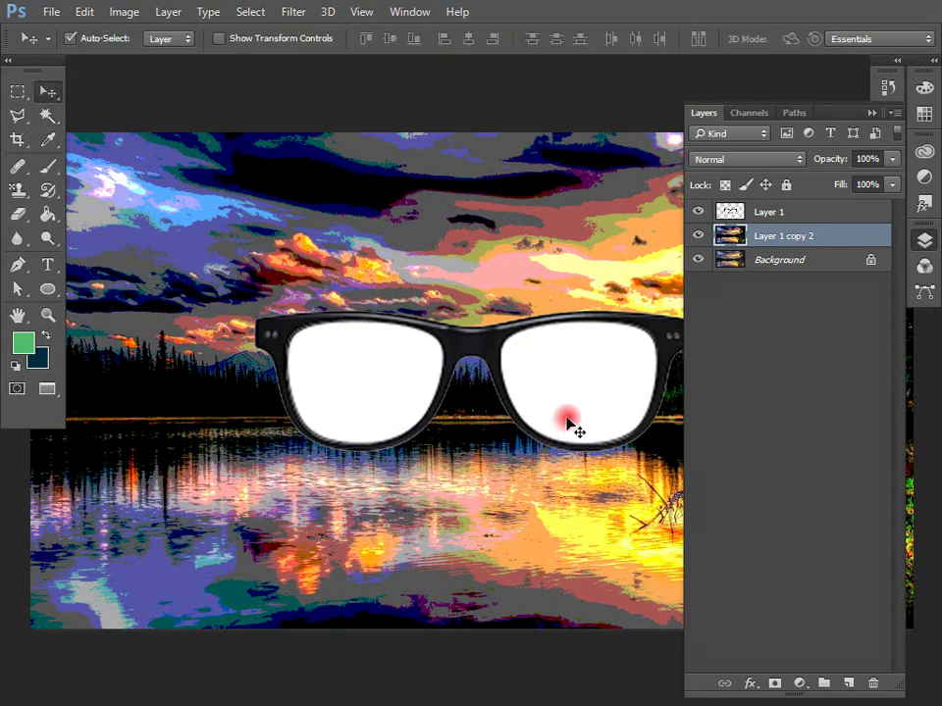
- Enlarge the glasses on Layer 1 proportionally with Free Transform and move them slightly down over the lake
left_click(571, 424)
key("ctrl+t")
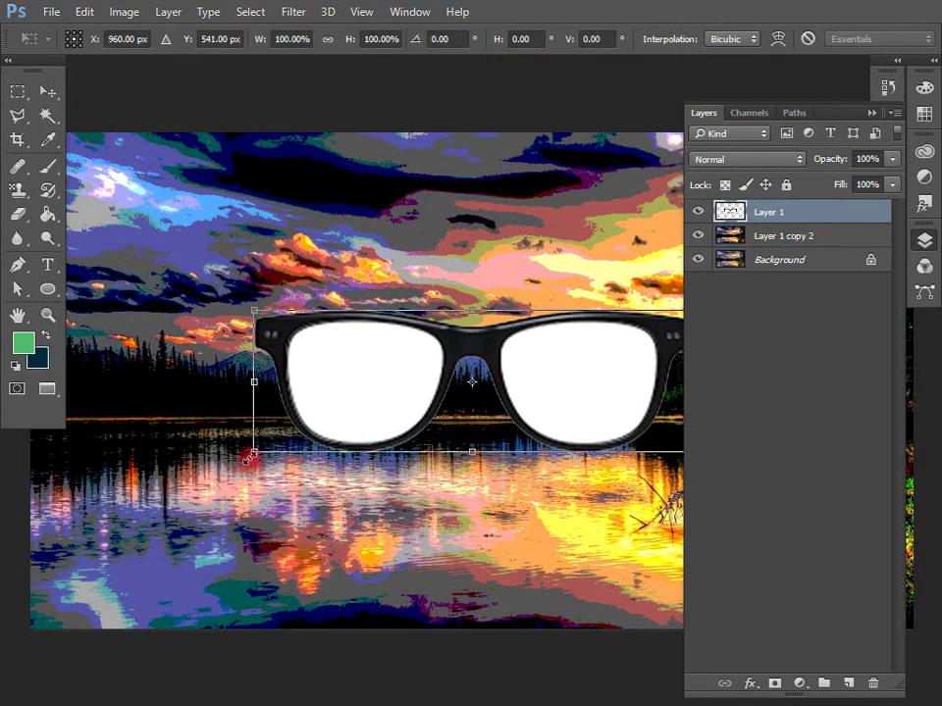
left_click_drag(250, 456, 108, 534)
left_click_drag(589, 396, 593, 469)
key("Return")
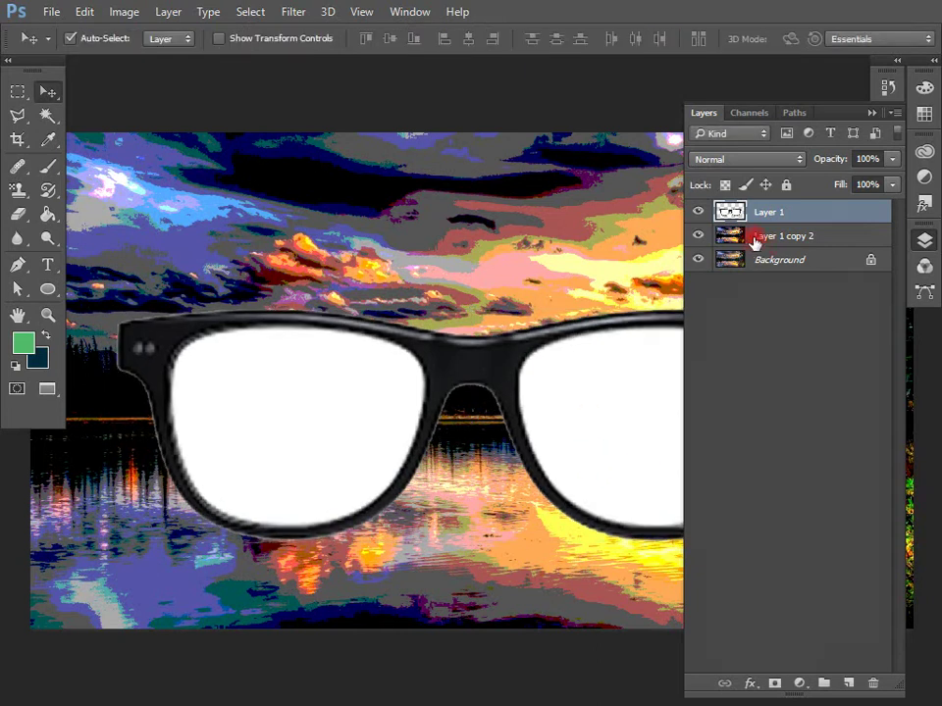
- Delete the white inside both lenses on Layer 1 and the same lens areas from Layer 1 copy 2, and deselect
left_click(46, 116)
left_click(320, 437)
left_click(627, 414, "shift")
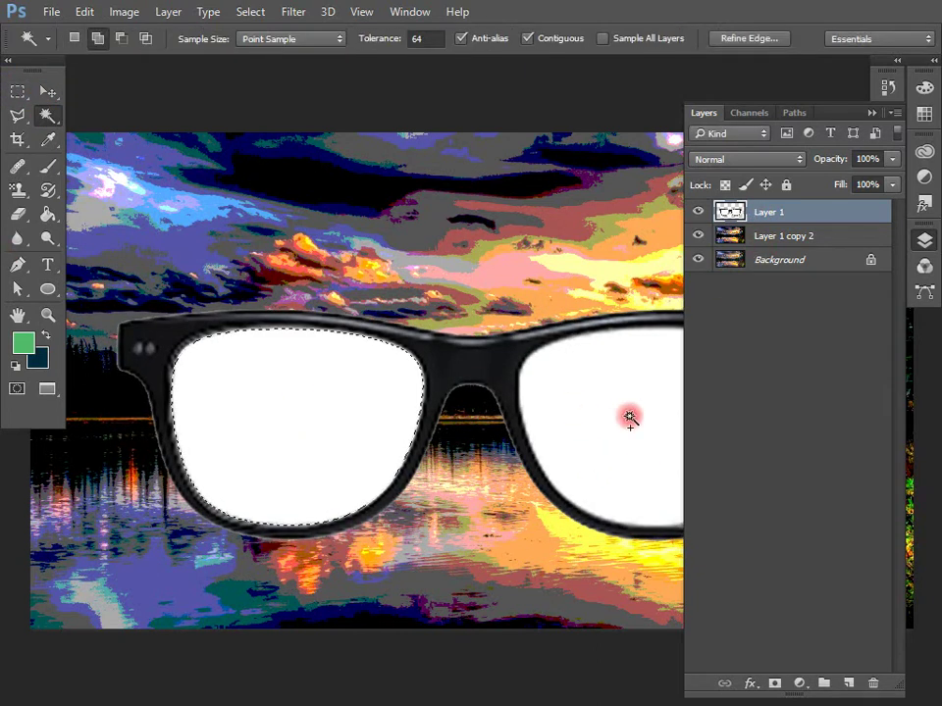
key("Delete")
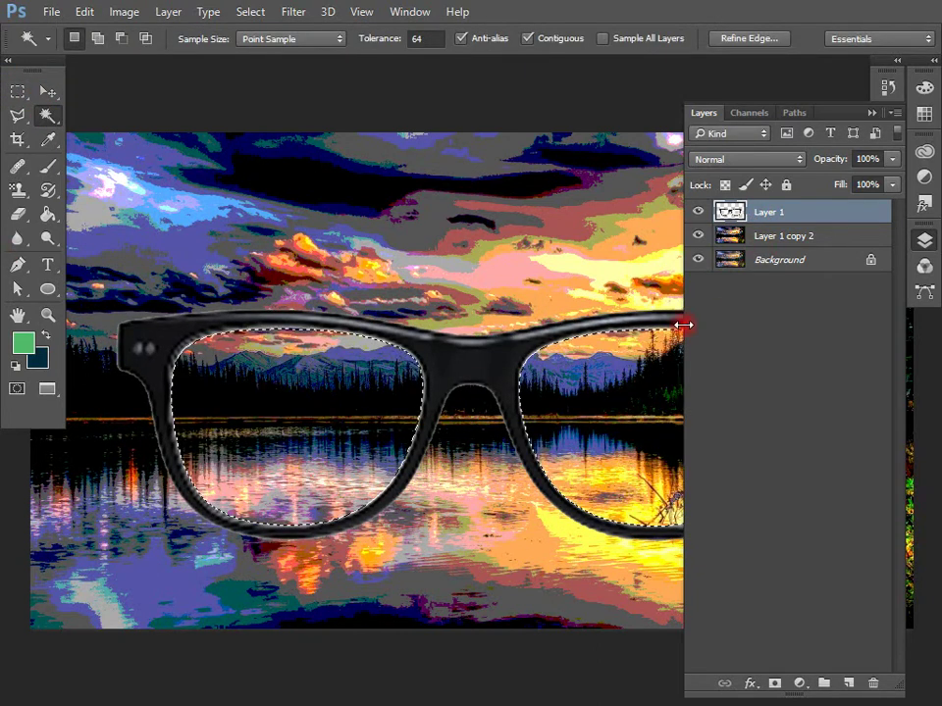
left_click(763, 238)
key("ctrl+d")
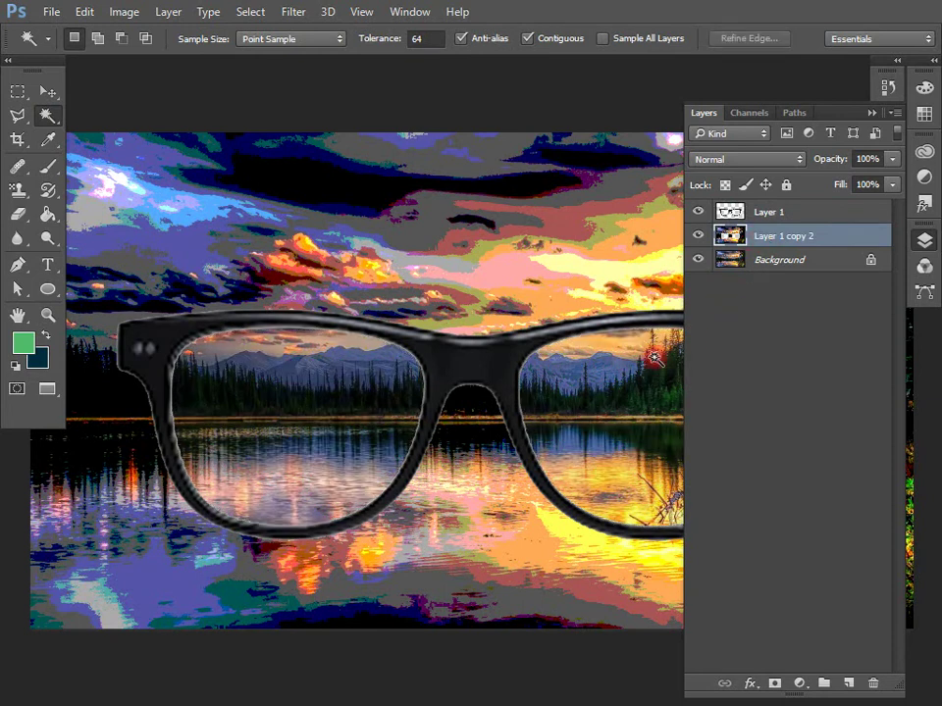
- Examine the original scene inside the lenses against the posterized surroundings at close range
left_click_drag(498, 472, 504, 441)
key("v")
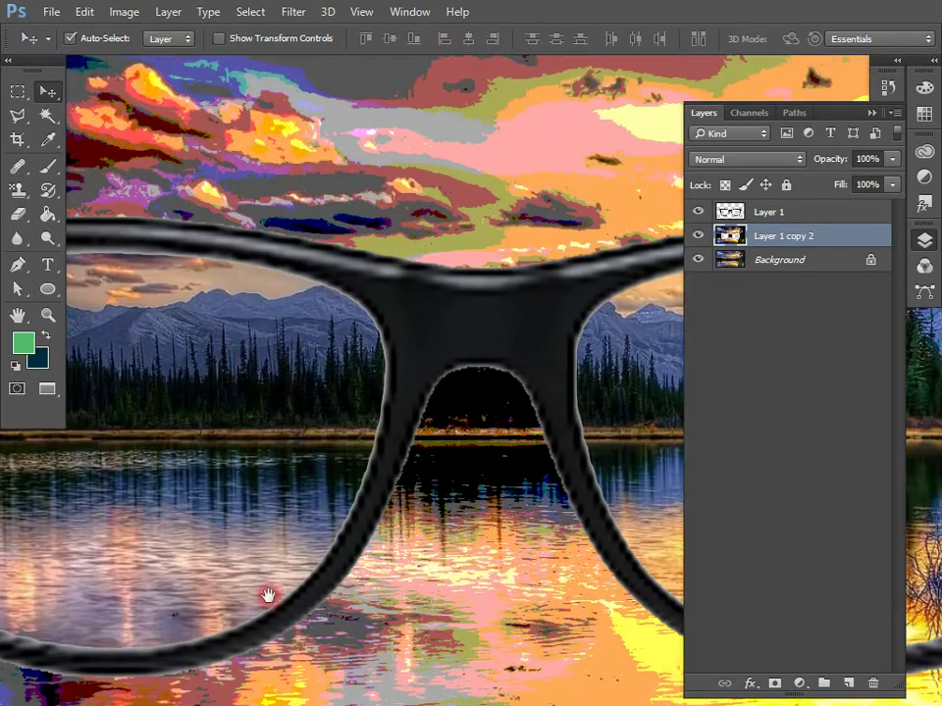
scroll(483, 362, "up", 3)
scroll(421, 236, "up", 3)
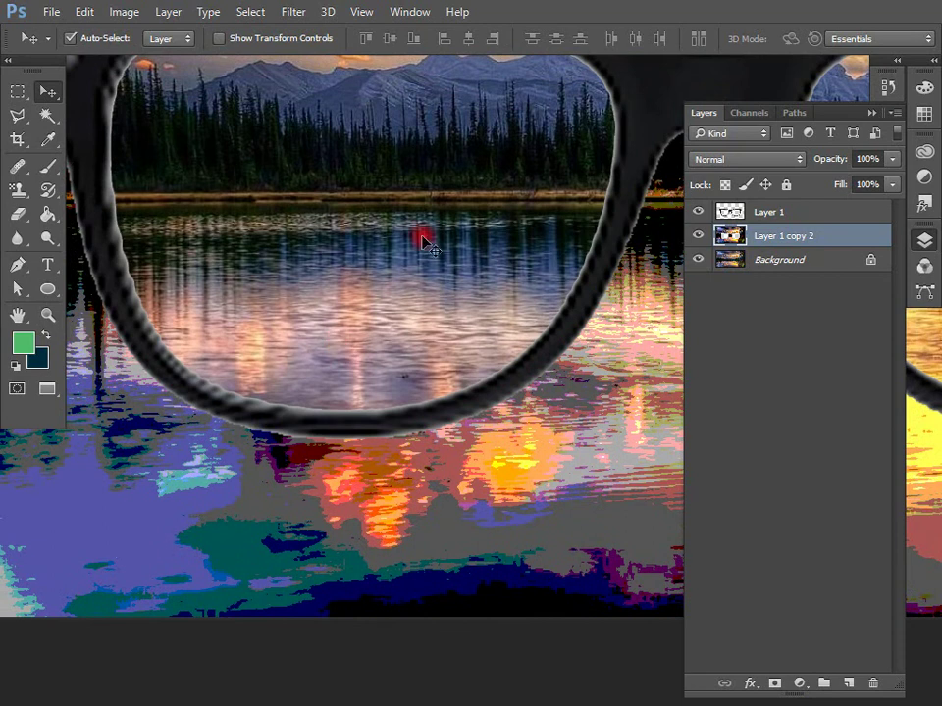
scroll(147, 454, "down", 3)
scroll(326, 424, "up", 3)
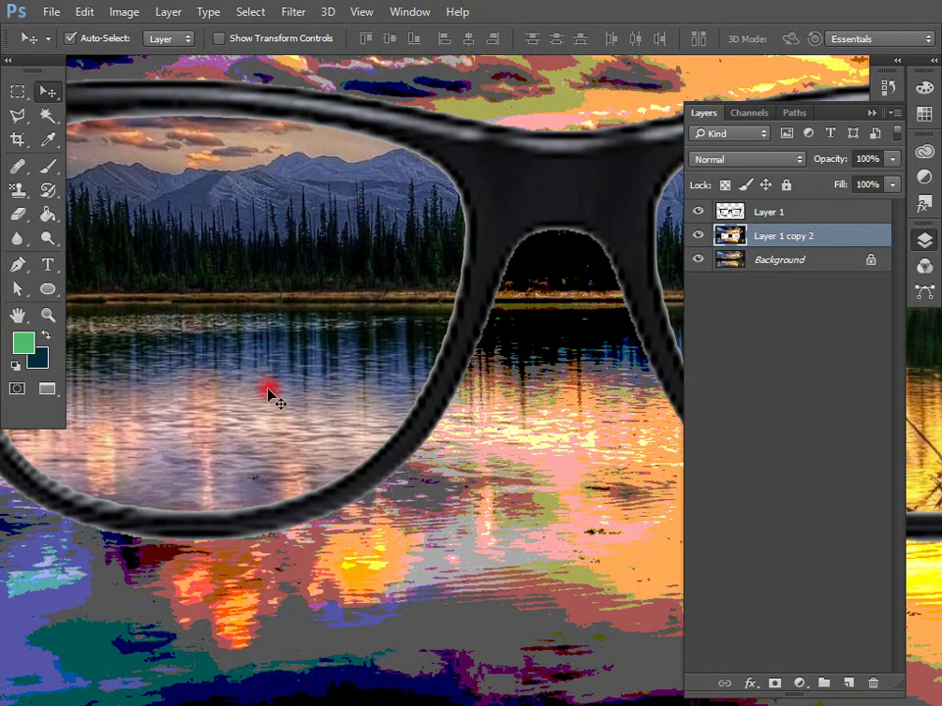
key("ctrl+minus")
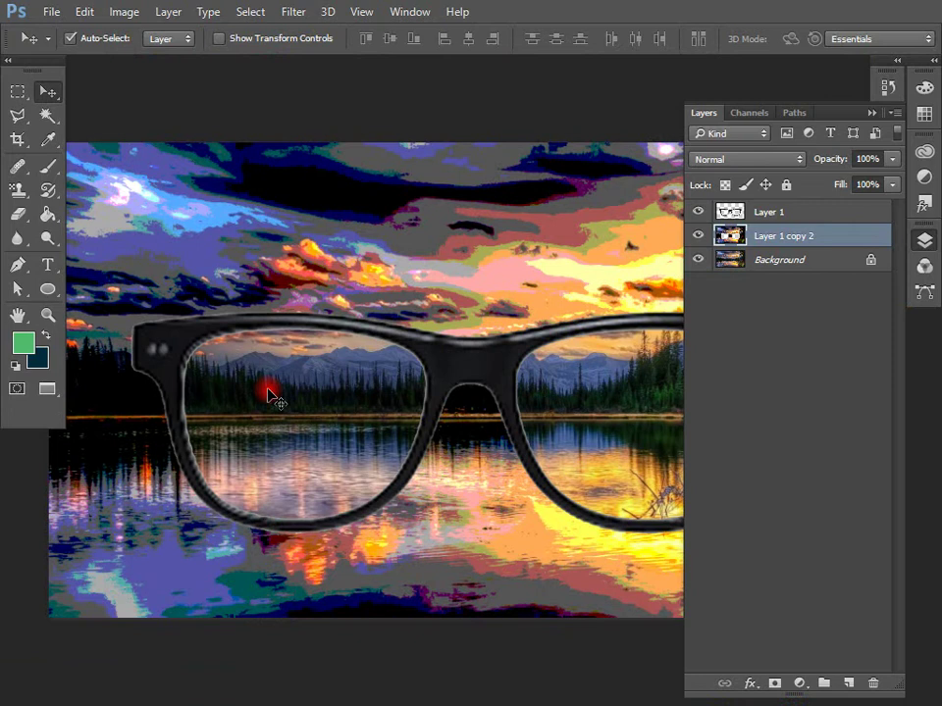
- Close the lake and glasses document
key("ctrl+w")
left_click(498, 293)
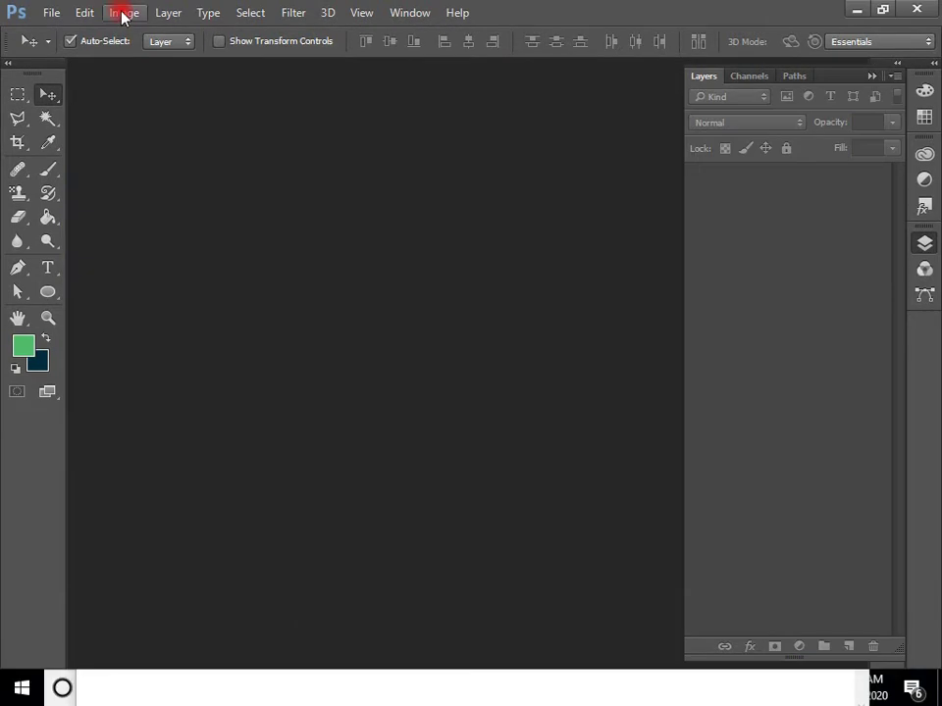
left_click(123, 13)
left_click(559, 467)
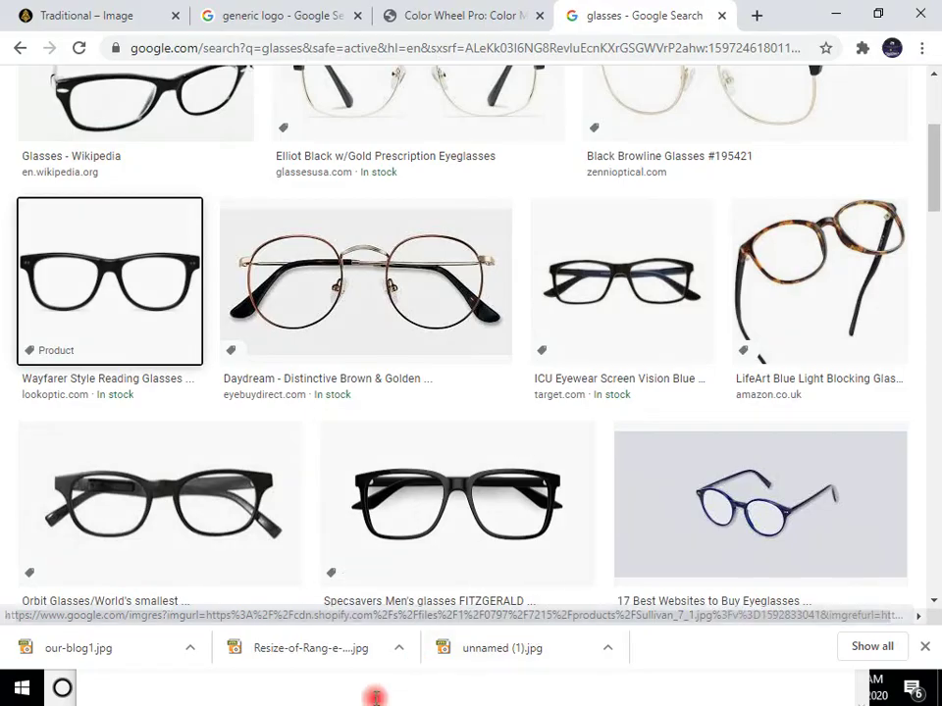
- Switch to the img folder in File Explorer and select Neckertal_20150527-6384.jpg and unnamed (1).jpg
left_click(375, 696)
key("super")
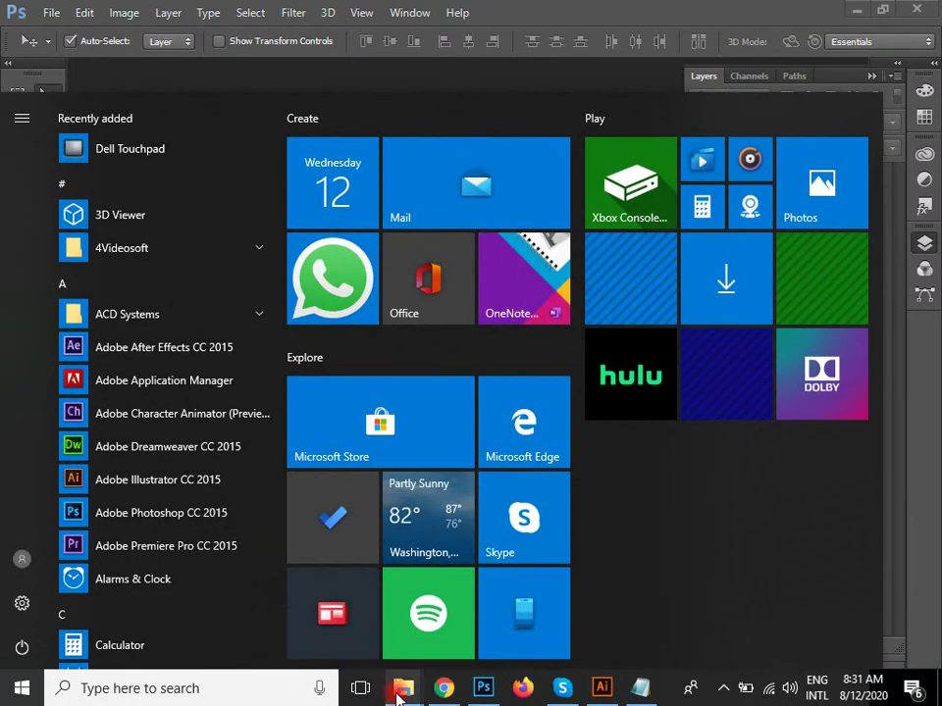
mouse_move(403, 687)
left_click(504, 598)
scroll(618, 399, "down", 5)
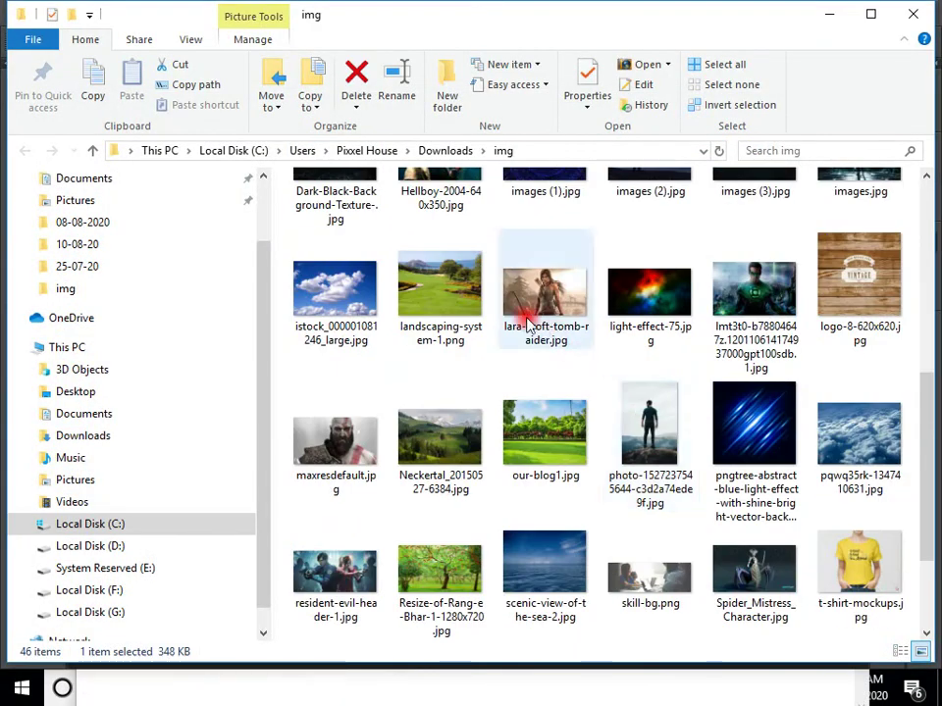
left_click(437, 443)
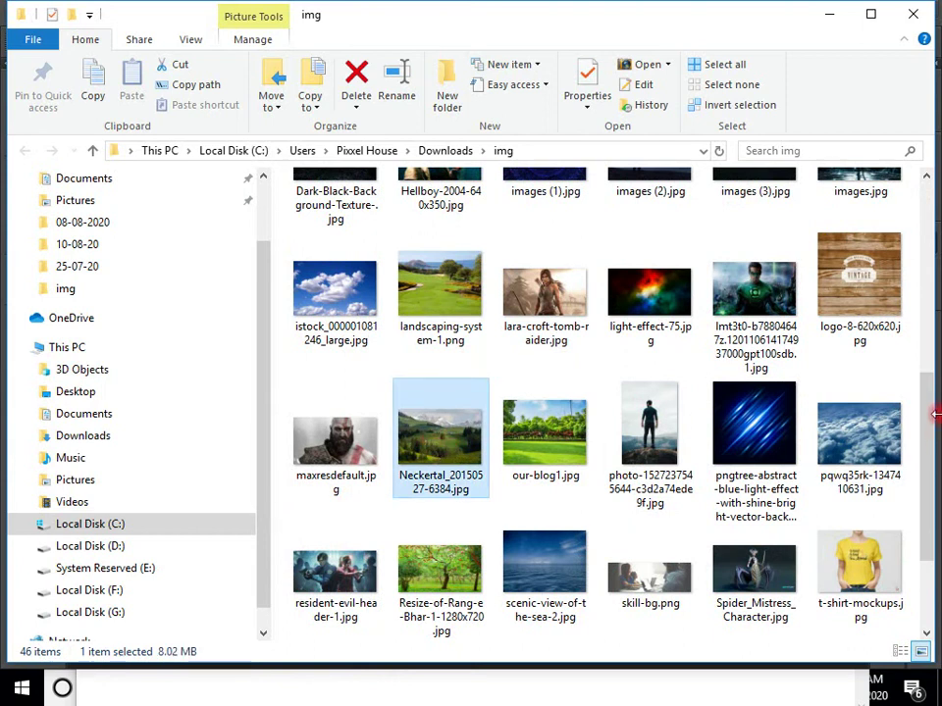
scroll(924, 412, "down", 2)
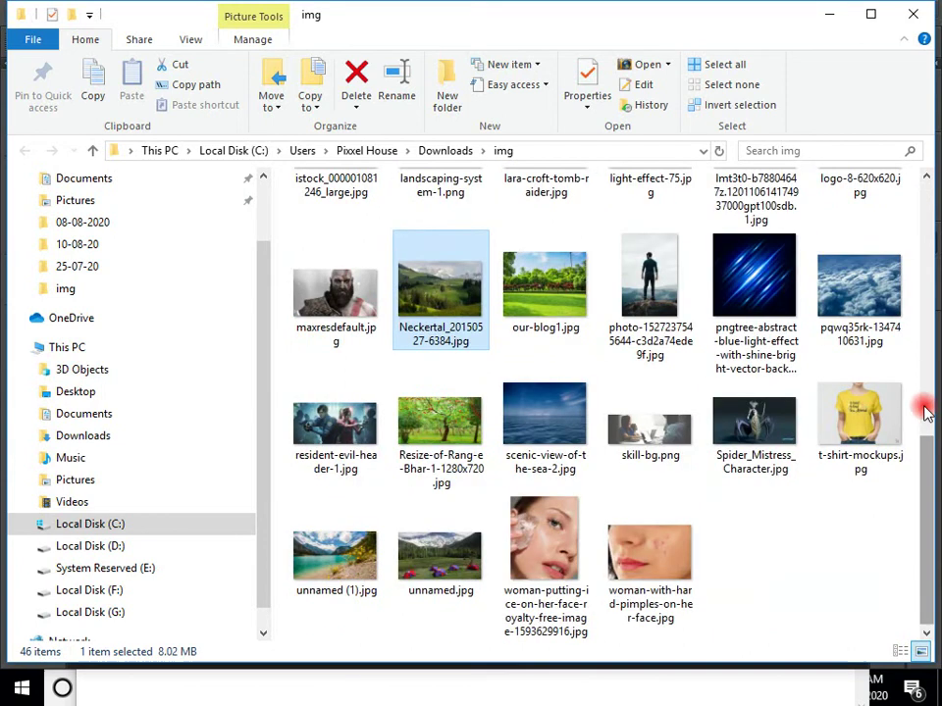
left_click(371, 561, "ctrl")
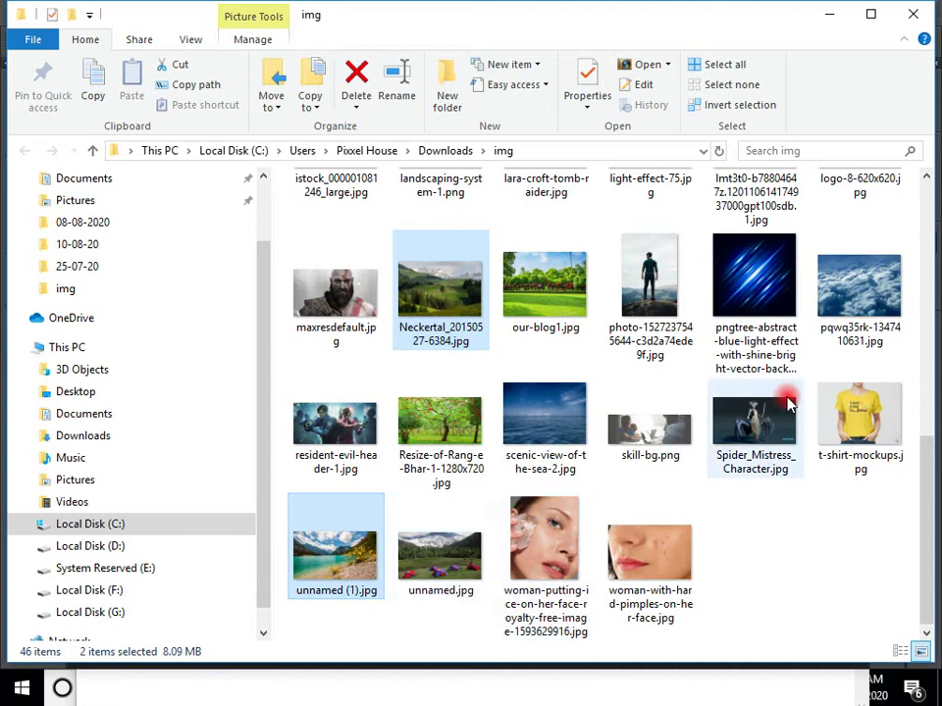
- Add resident-evil-header-1.jpg to the file selection and open the three images in Photoshop
scroll(784, 372, "up", 2)
scroll(584, 373, "up", 3)
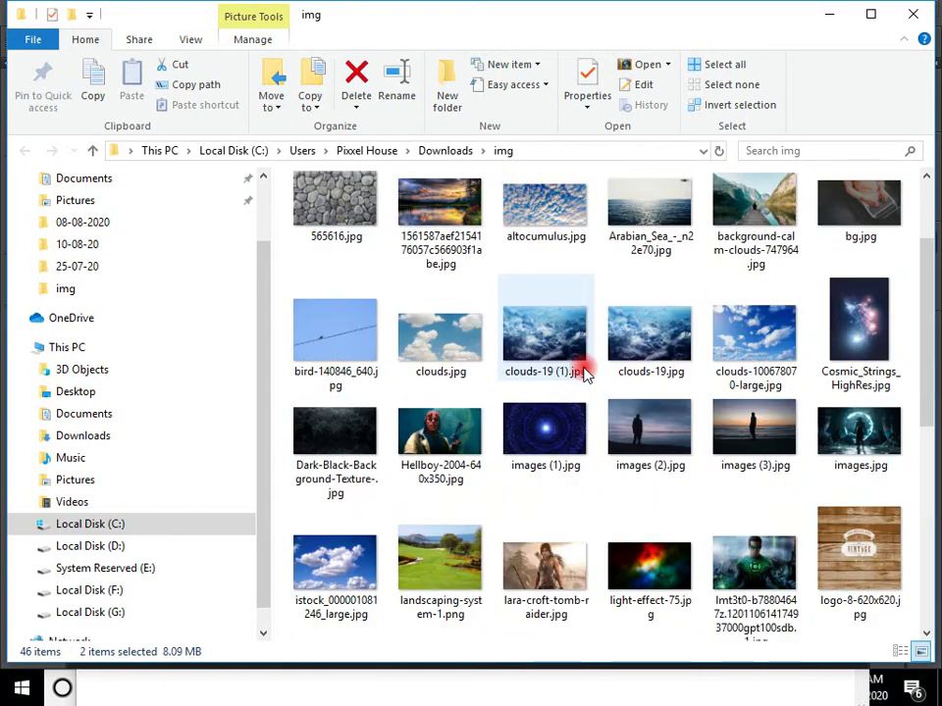
scroll(578, 362, "up", 2)
scroll(638, 515, "down", 6)
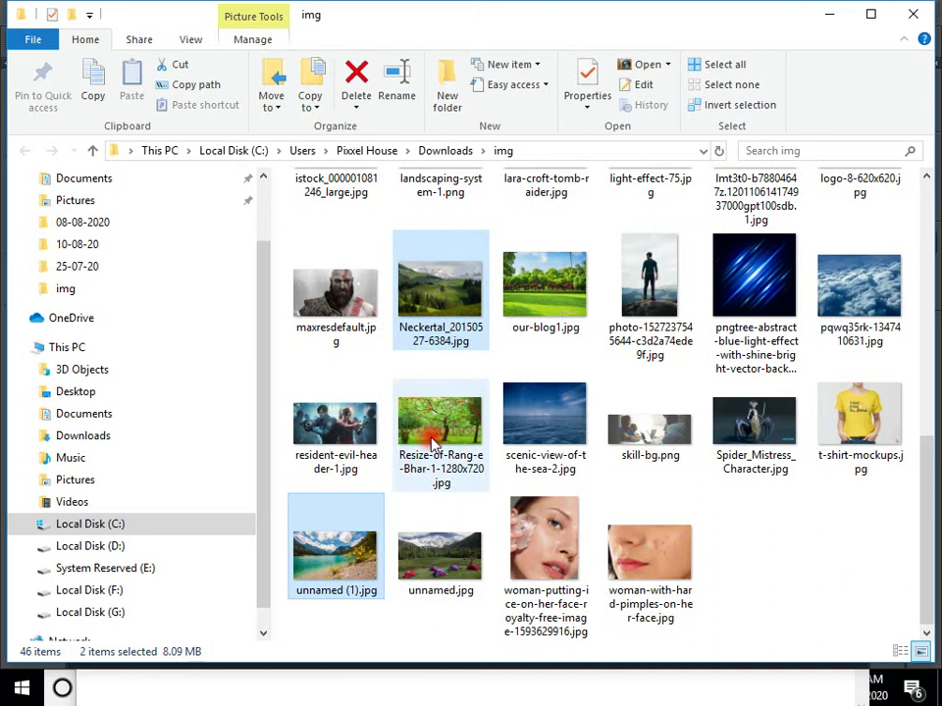
left_click_drag(361, 467, 408, 200)
key("alt+Tab")
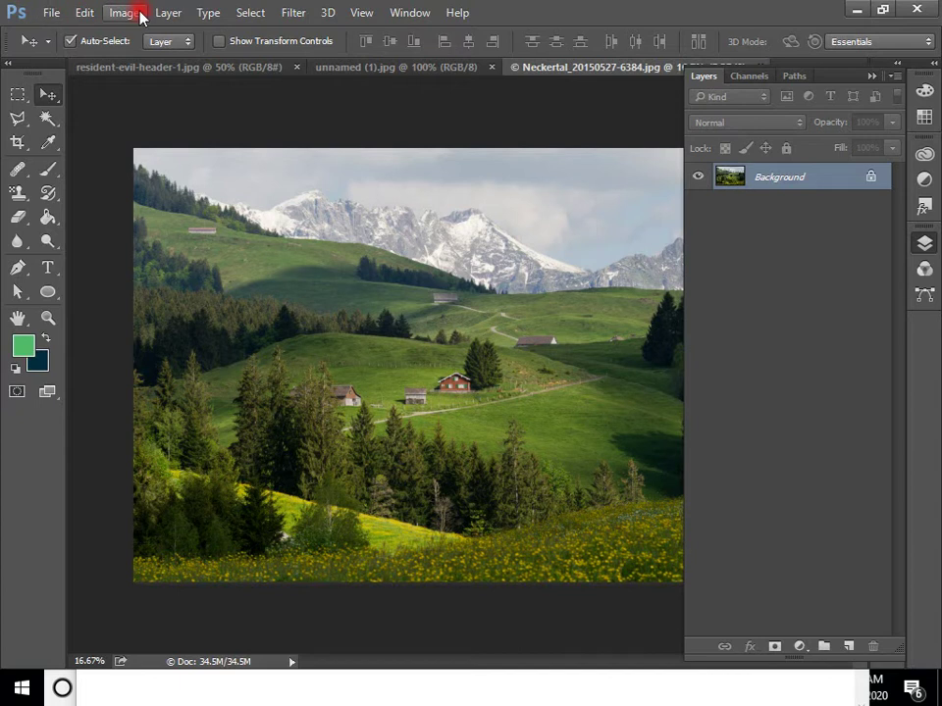
- Try a Threshold adjustment with a lowered level on the Neckertal mountain landscape, and cancel it
key("ctrl+plus")
key("ctrl+0")
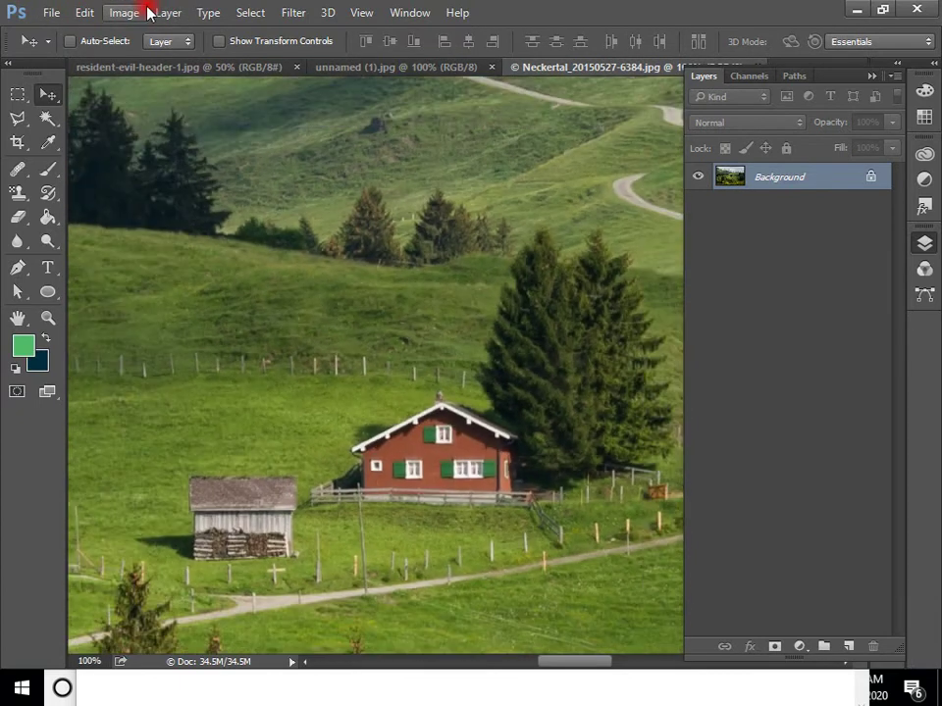
left_click(122, 13)
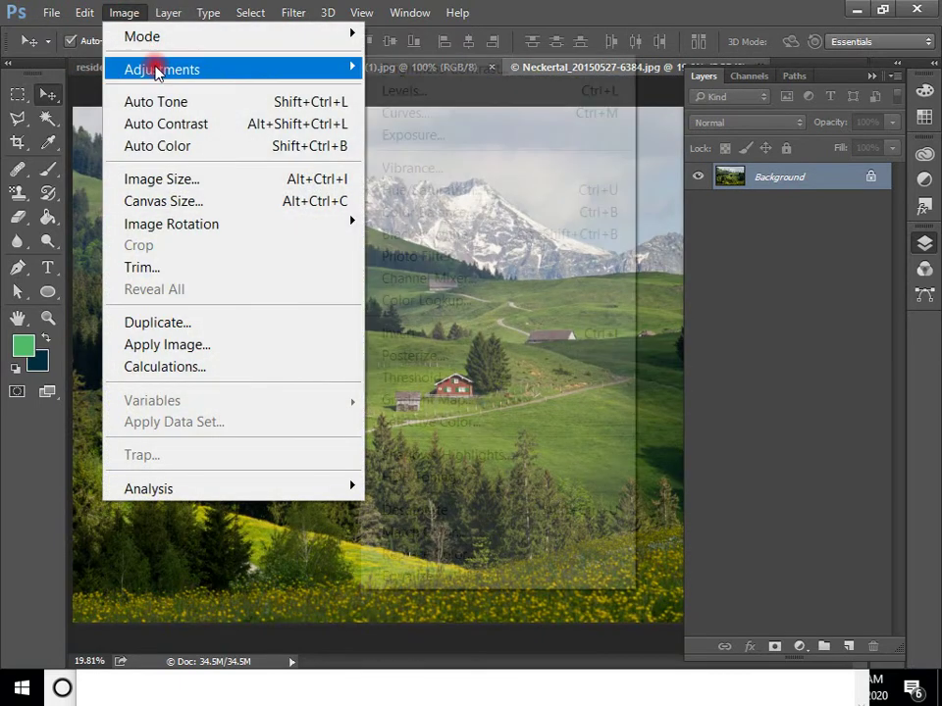
mouse_move(185, 70)
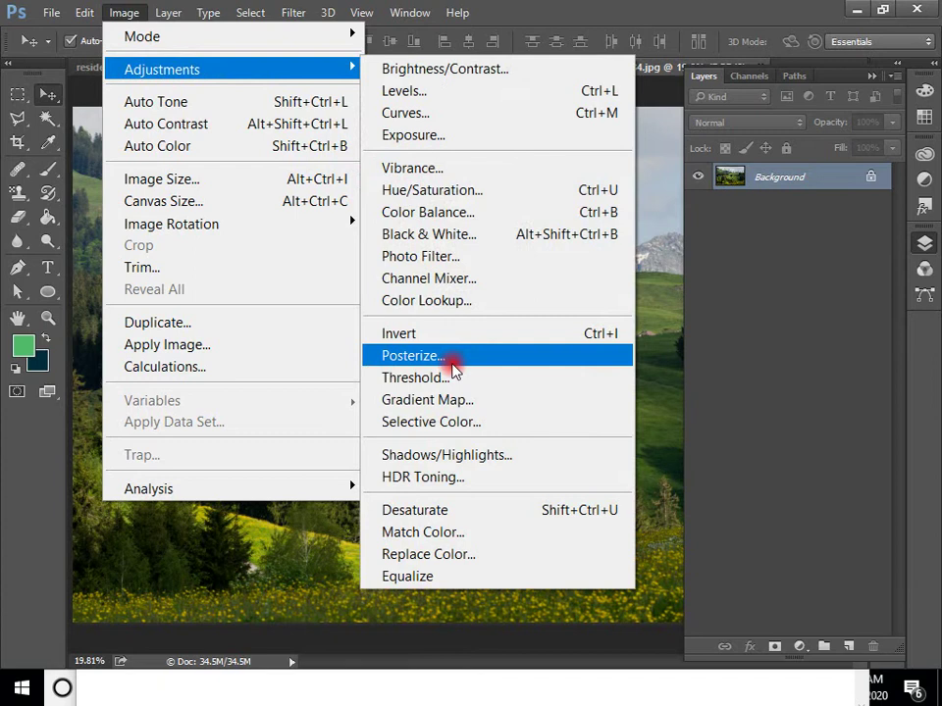
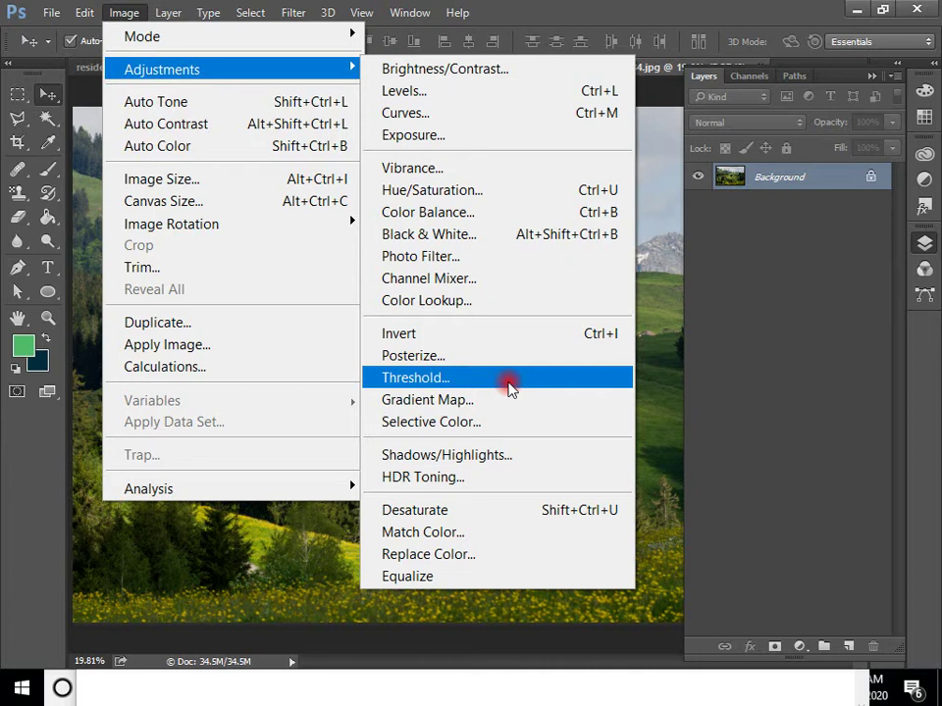
left_click(509, 388)
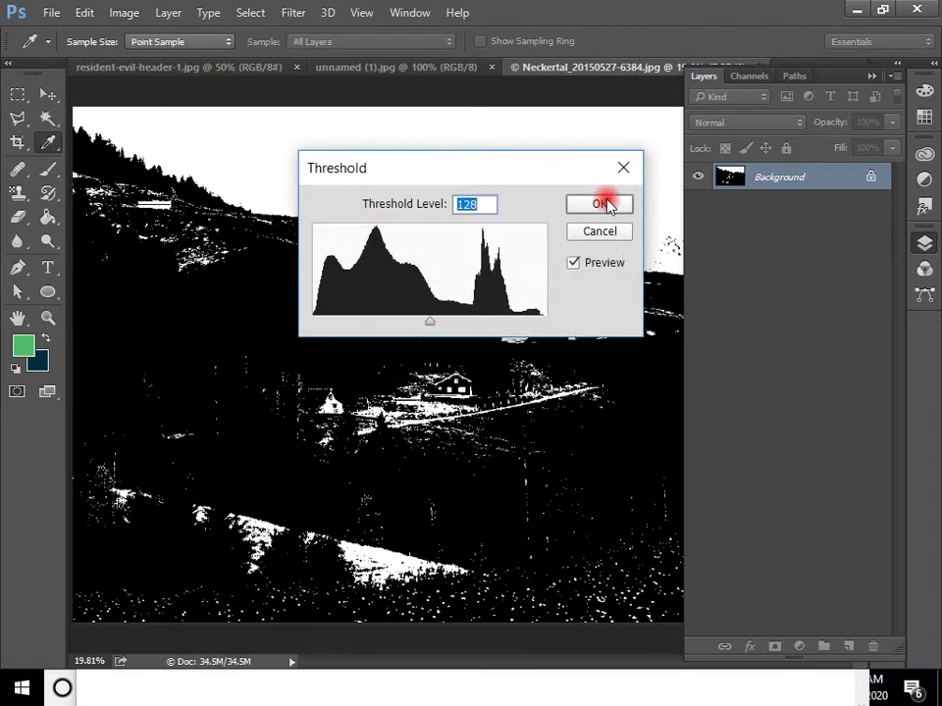
left_click_drag(464, 164, 706, 53)
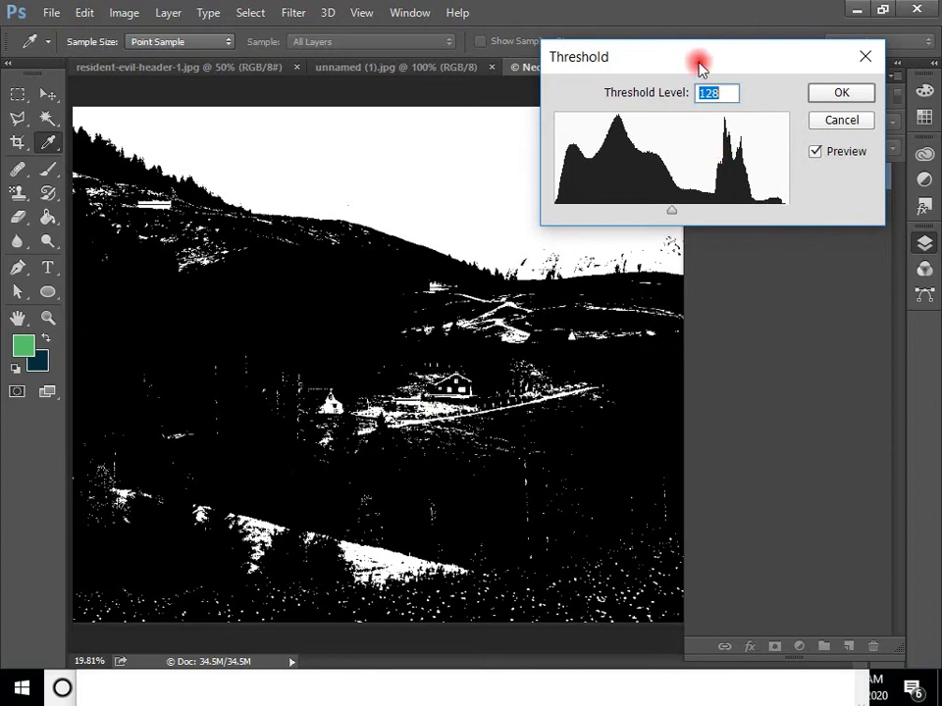
left_click_drag(700, 61, 755, 228)
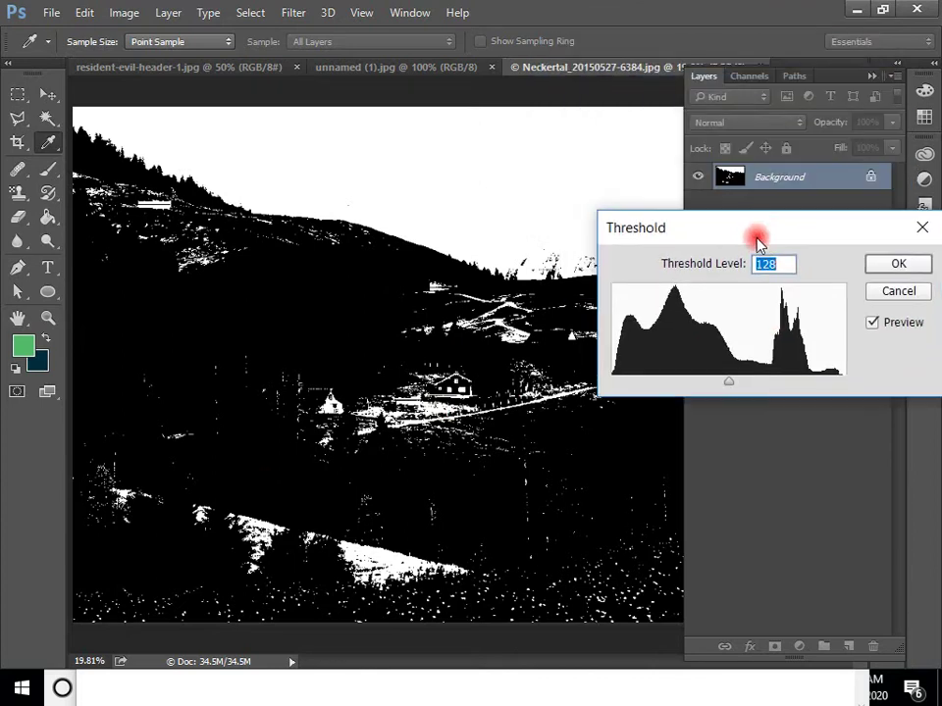
left_click_drag(728, 382, 668, 382)
left_click(897, 291)
key("v")
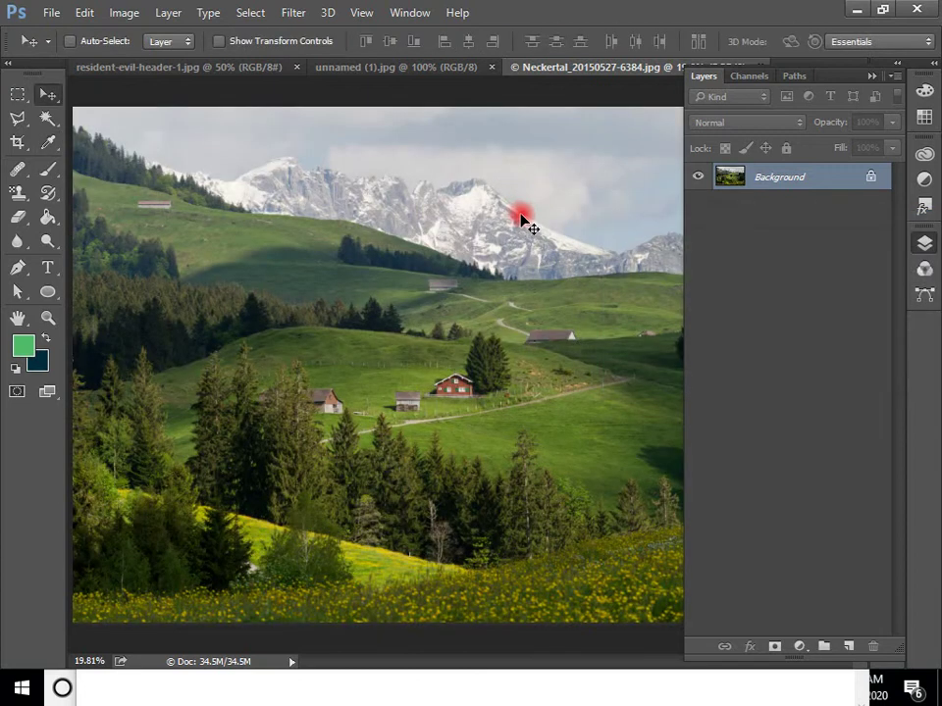
- Switch to the resident-evil-header-1.jpg document
left_click(467, 77)
left_click(255, 70)
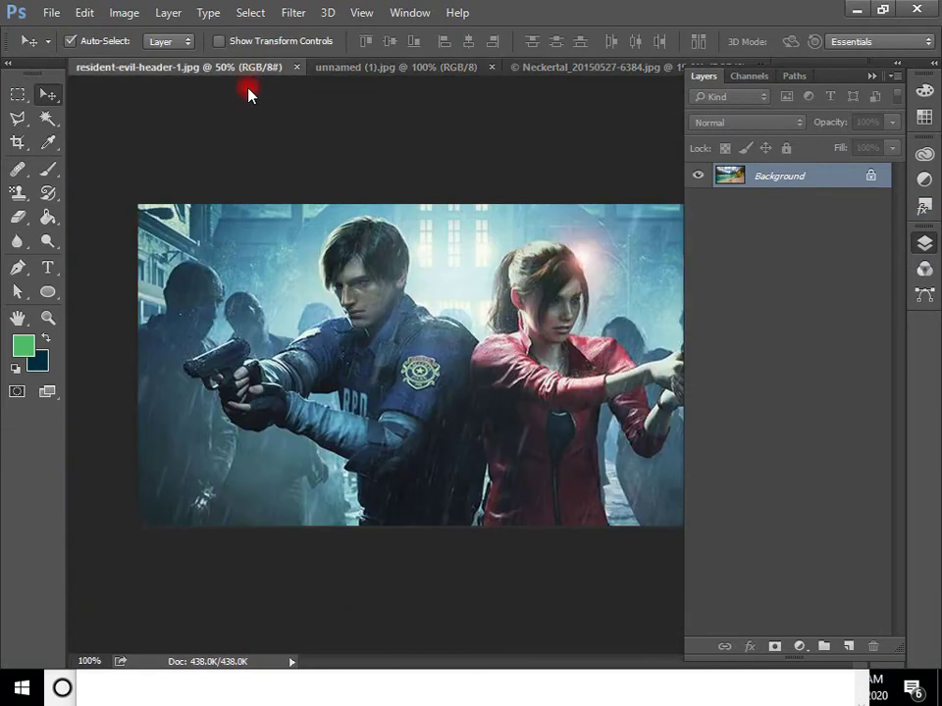
- Try a Threshold adjustment at level 82 on the Background layer of the Resident Evil image, and cancel it
left_click(130, 13)
mouse_move(157, 73)
left_click(378, 379)
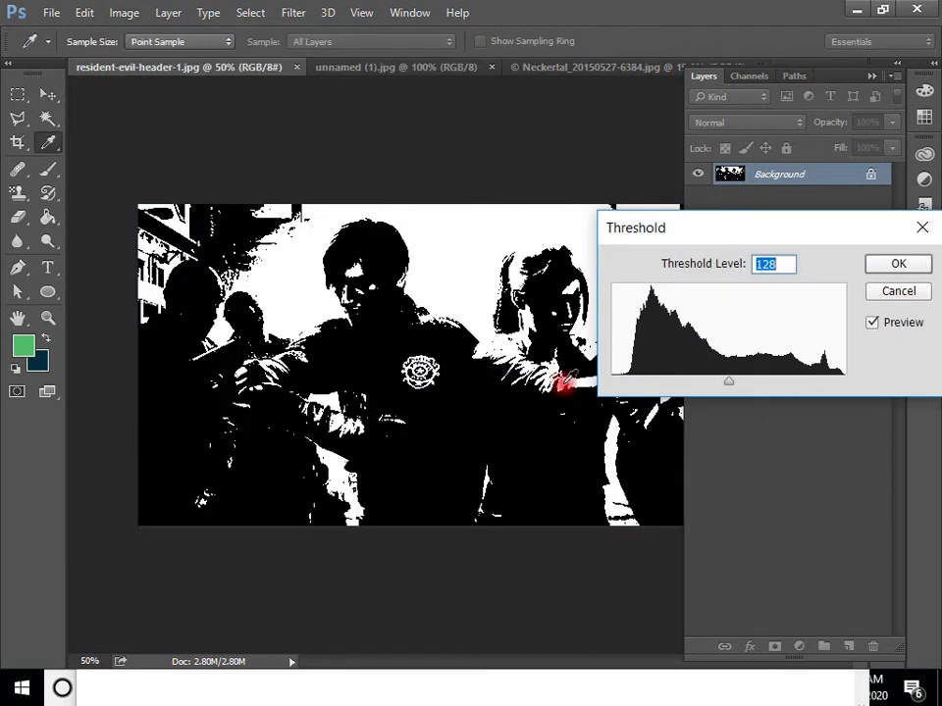
left_click_drag(736, 380, 688, 386)
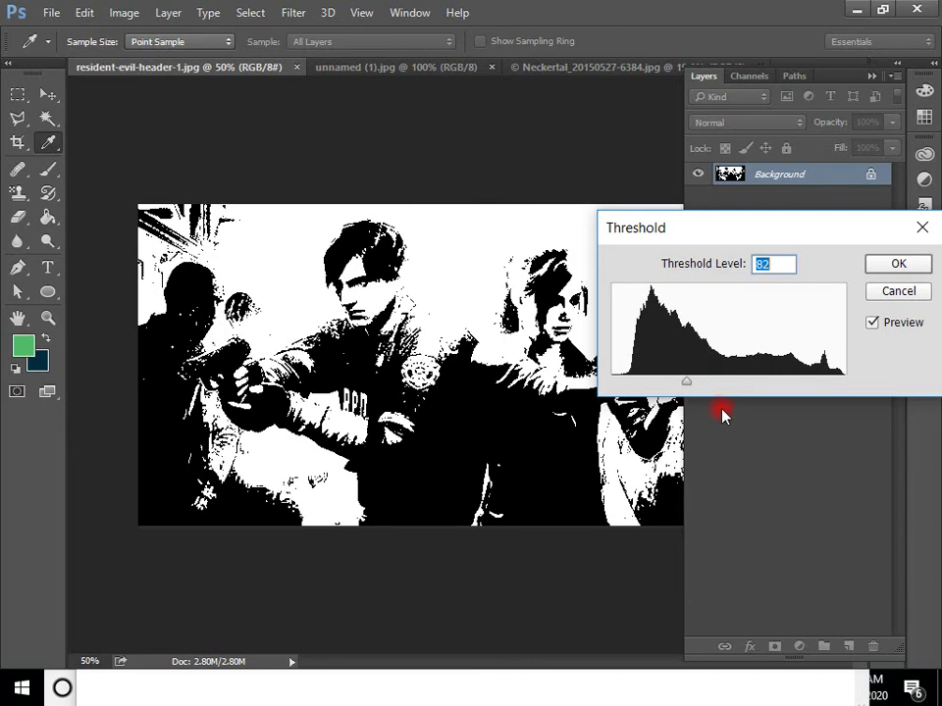
left_click(922, 294)
key("v")
- Duplicate the Background layer and apply a Threshold adjustment at level 84 to the copy
key("ctrl+j")
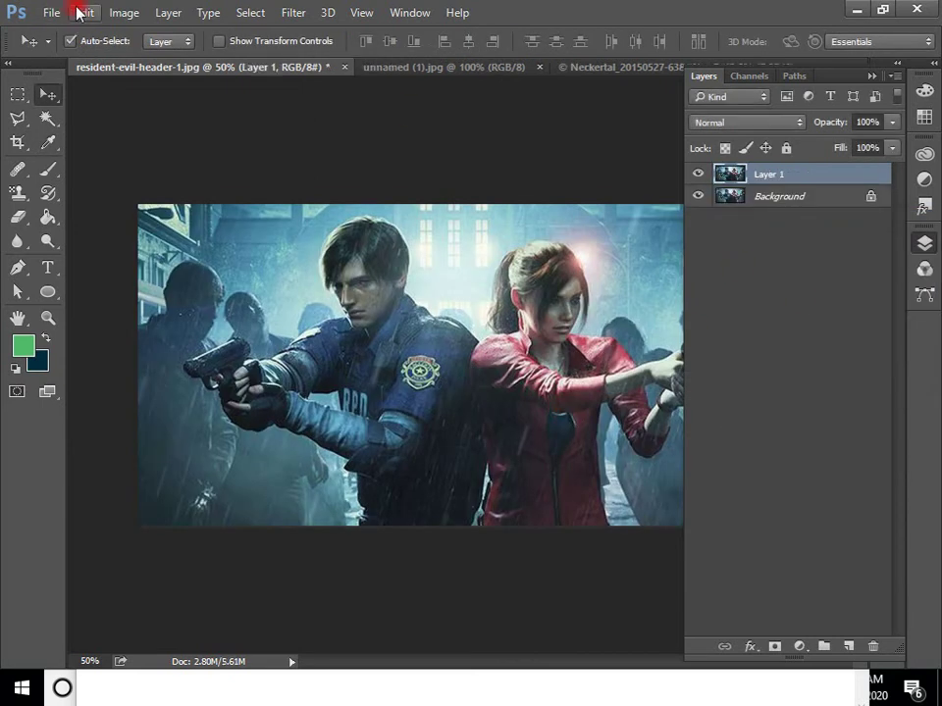
left_click(120, 14)
mouse_move(120, 70)
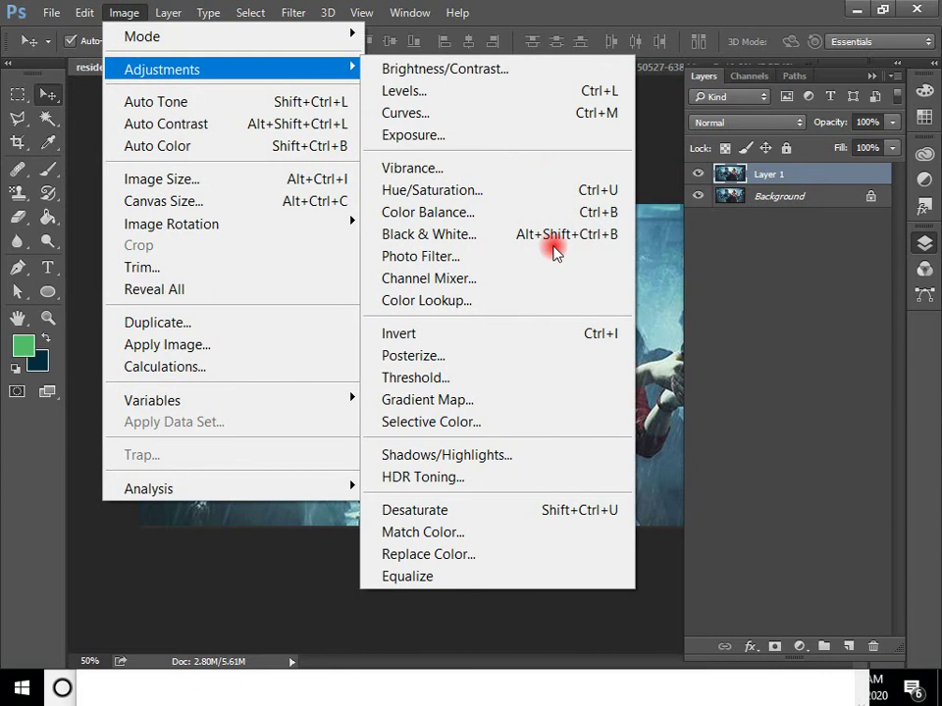
left_click(480, 378)
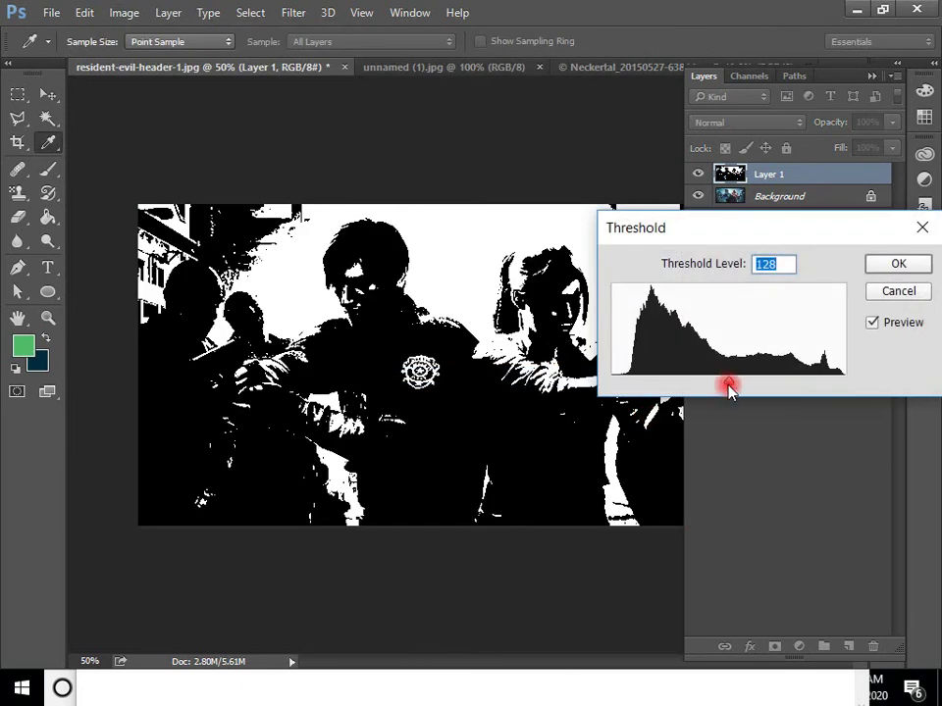
left_click_drag(727, 383, 690, 384)
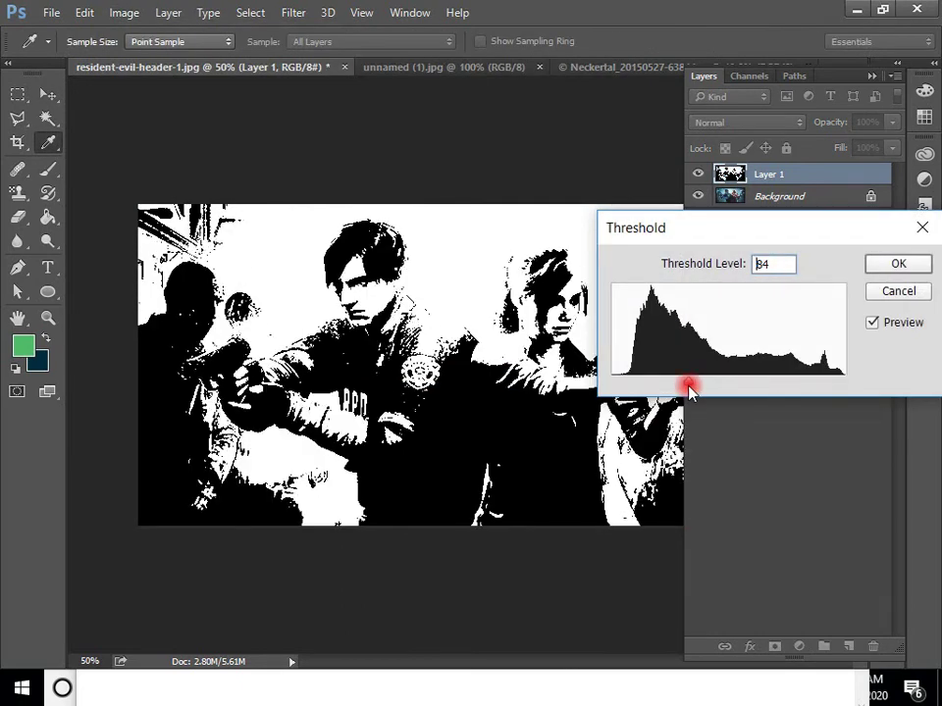
left_click(897, 261)
- Step through the blend modes of the thresholded layer, including Multiply and Darker Color, and settle on Lighten
left_click(758, 124)
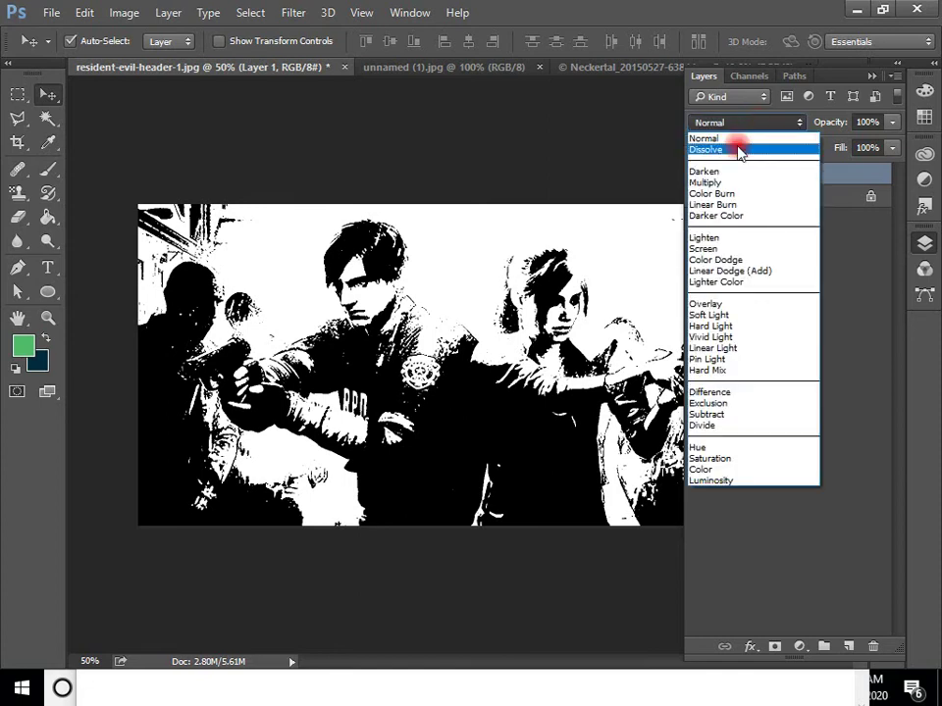
left_click(736, 141)
key("Down")
key("Down")
key("Down")
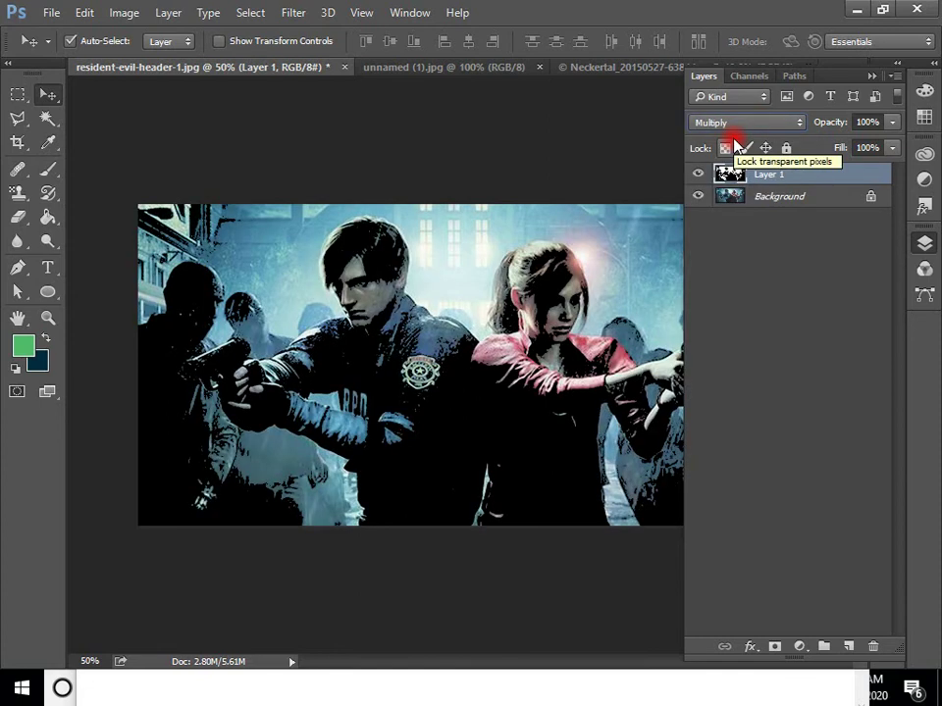
key("Down")
key("Down")
key("Down")
key("Down")
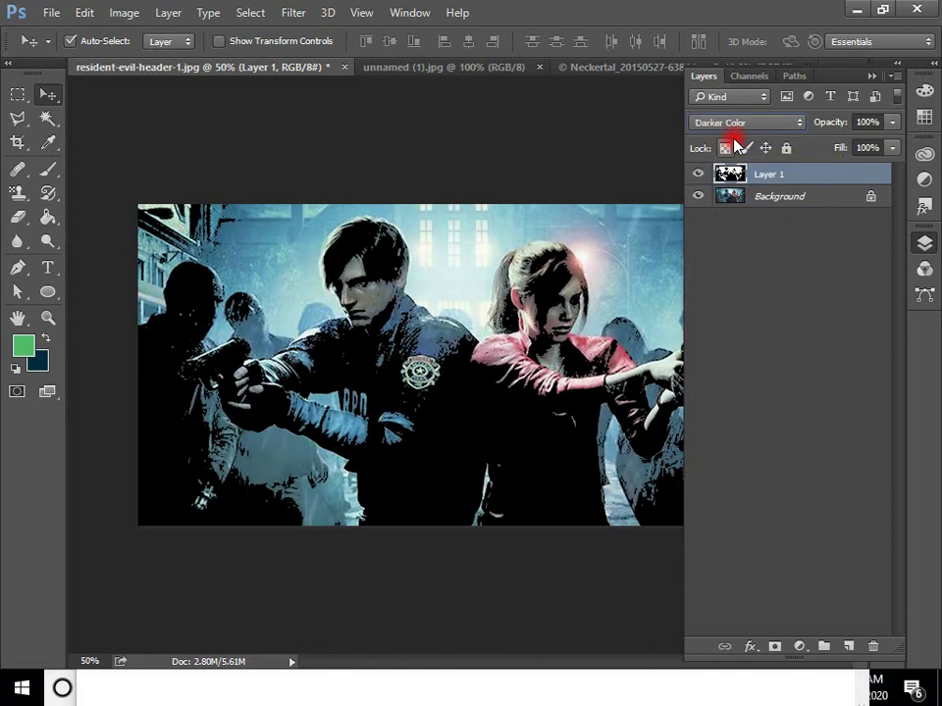
key("ctrl")
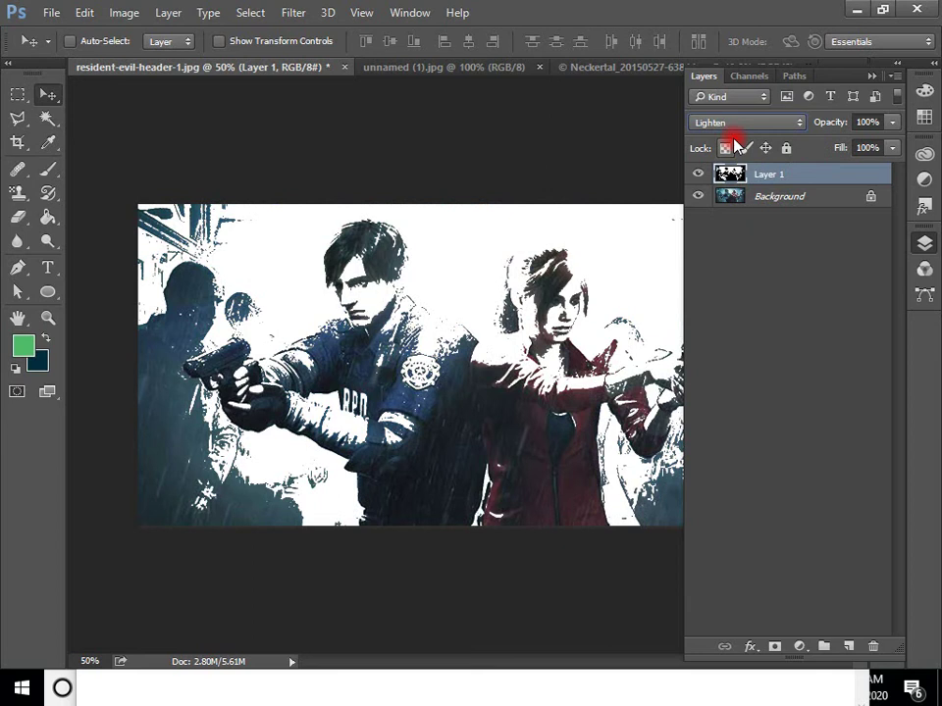
- Examine the blended threshold effect on both figures at close range and as a whole image
key("ctrl+1")
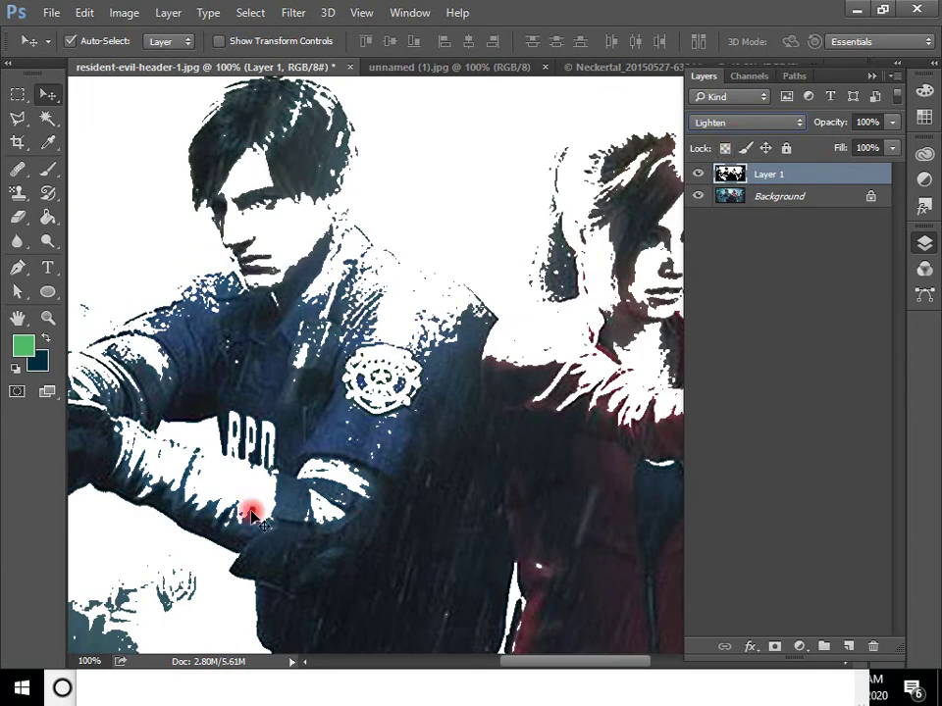
left_click_drag(248, 506, 308, 502)
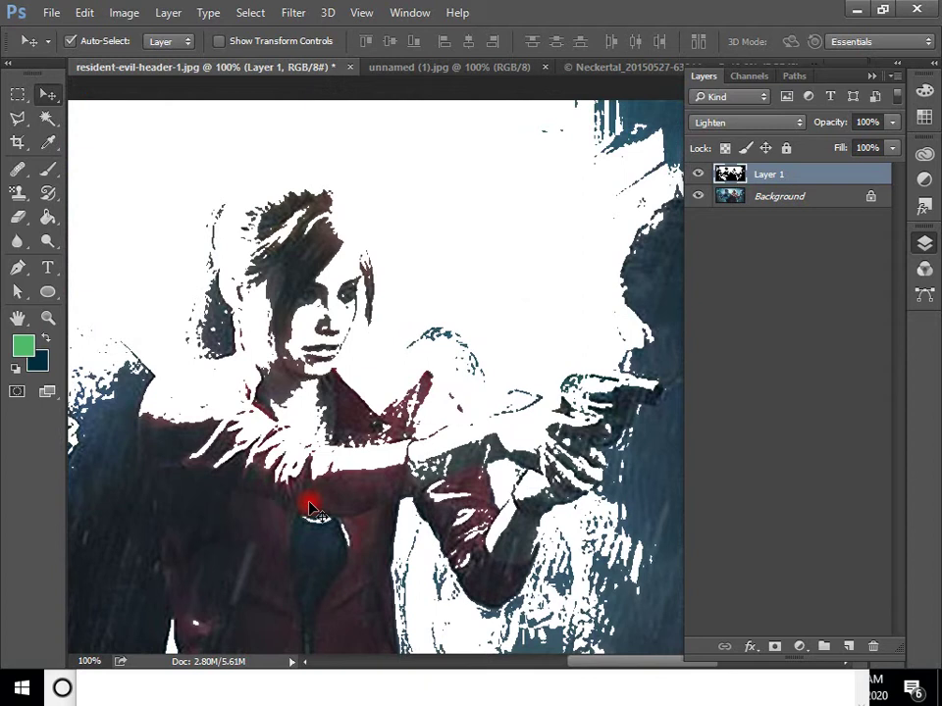
key("alt+Tab")
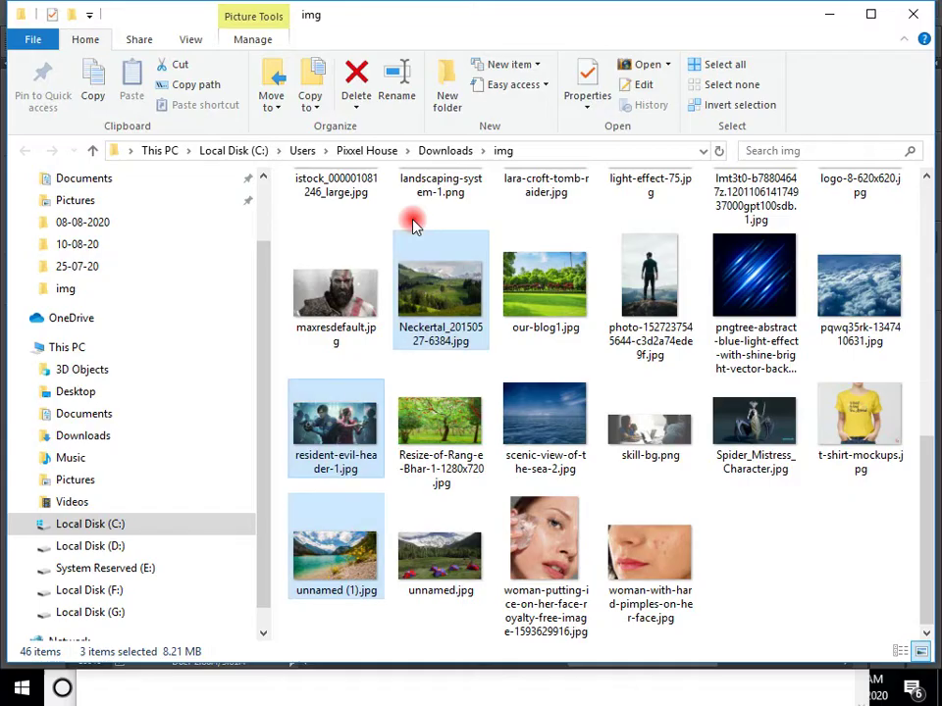
key("alt+Tab")
left_click(125, 12)
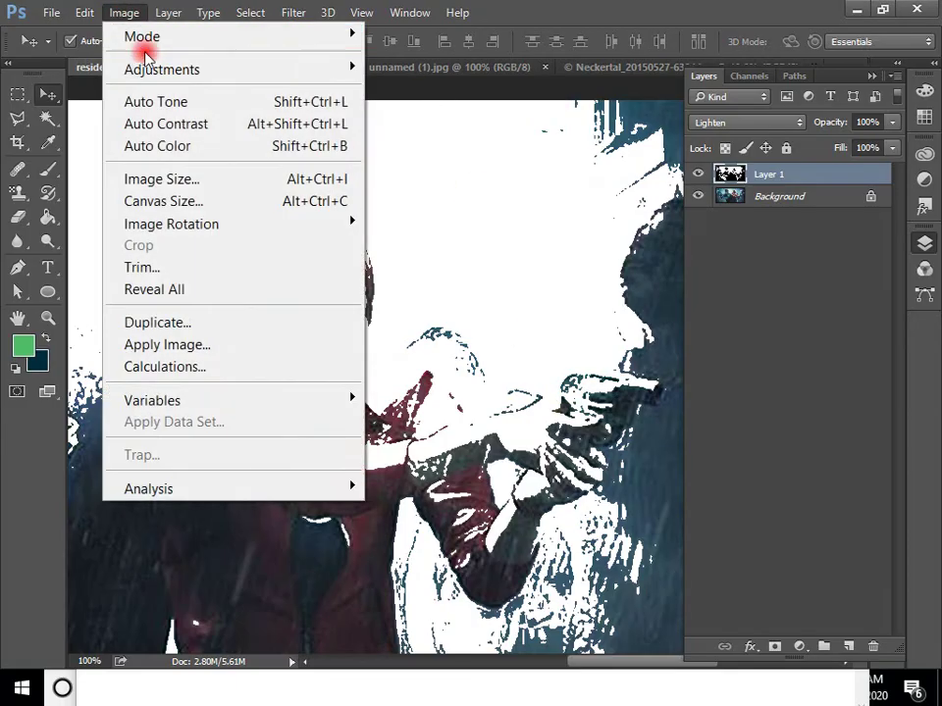
mouse_move(154, 72)
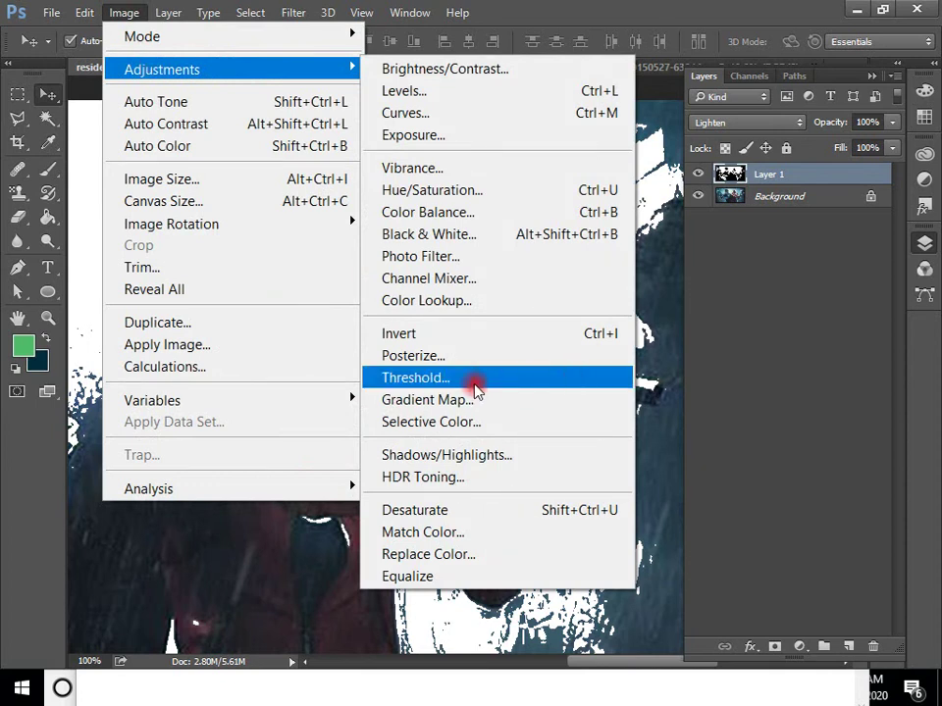
left_click(603, 22)
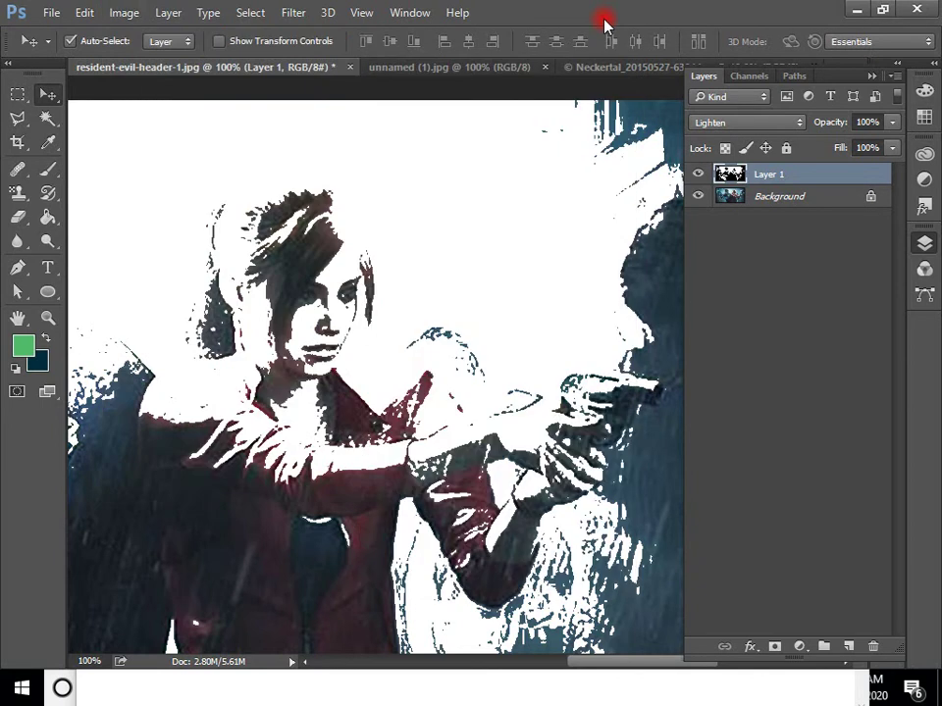
key("ctrl+0")
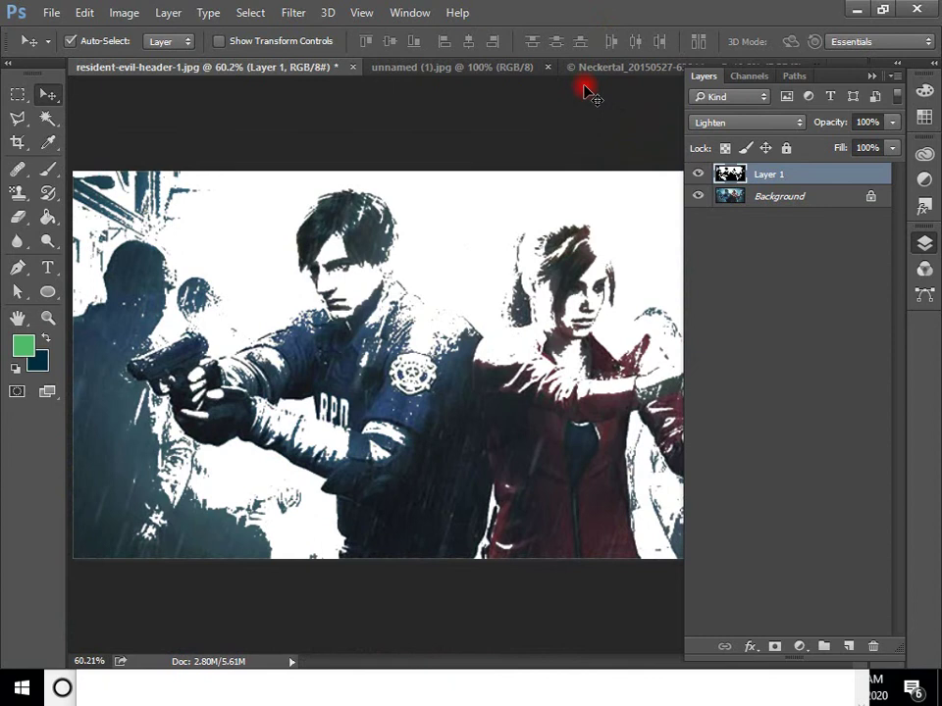
- Switch to the Neckertal landscape document and start a Gradient Map adjustment on it, keeping the image in view
left_click(480, 65)
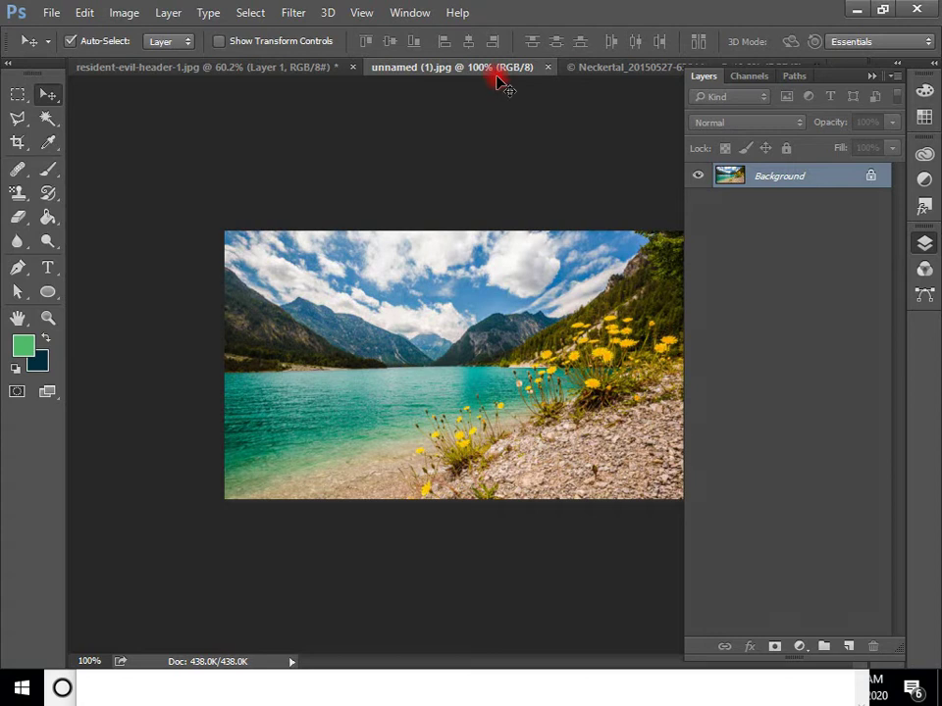
left_click(579, 71)
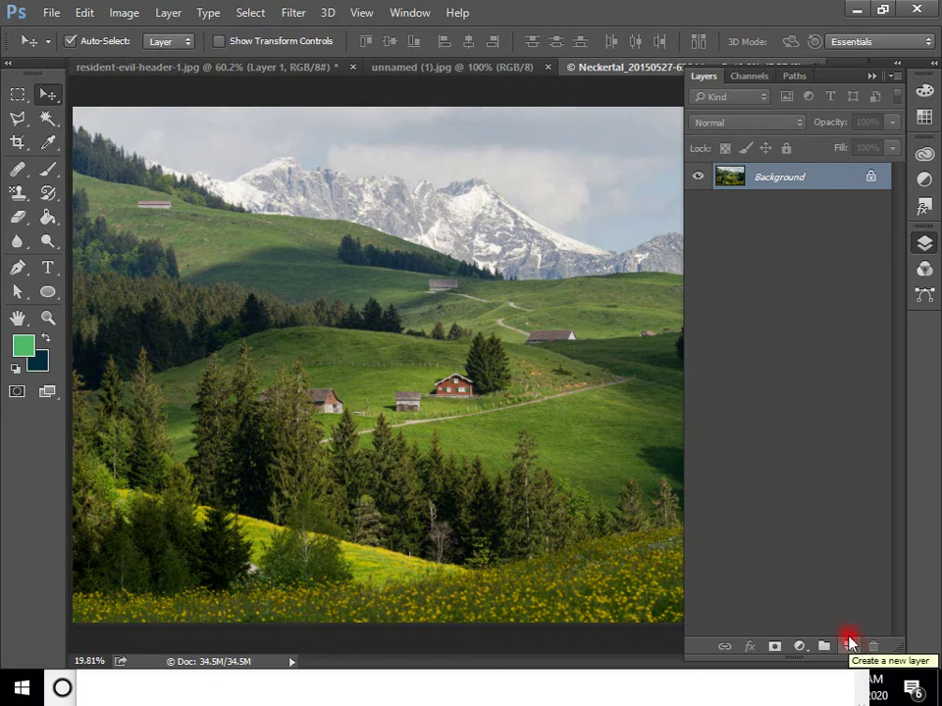
left_click(124, 13)
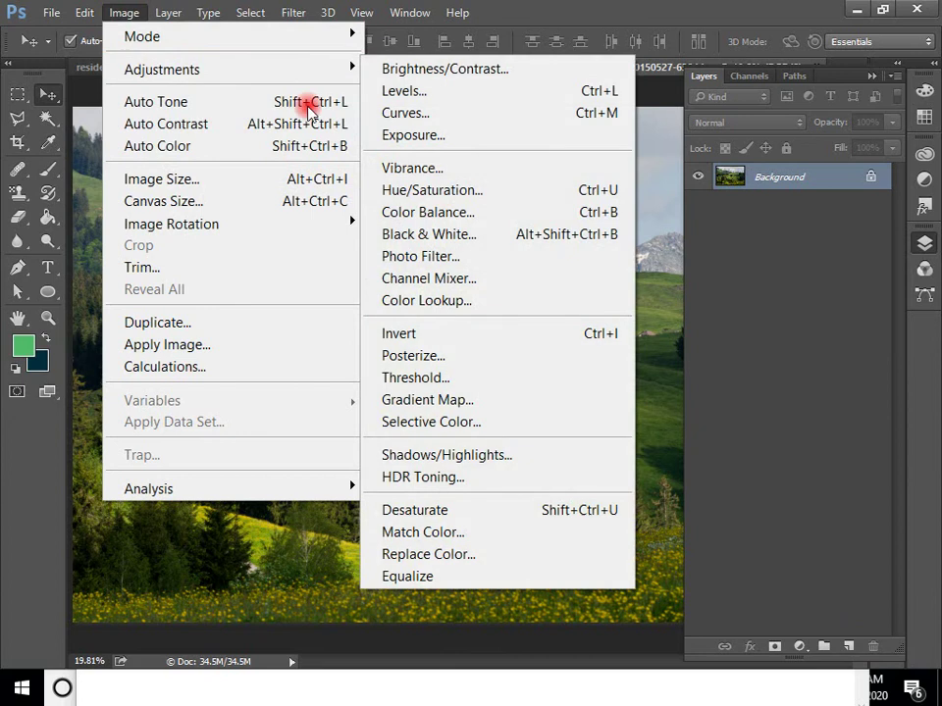
left_click(490, 397)
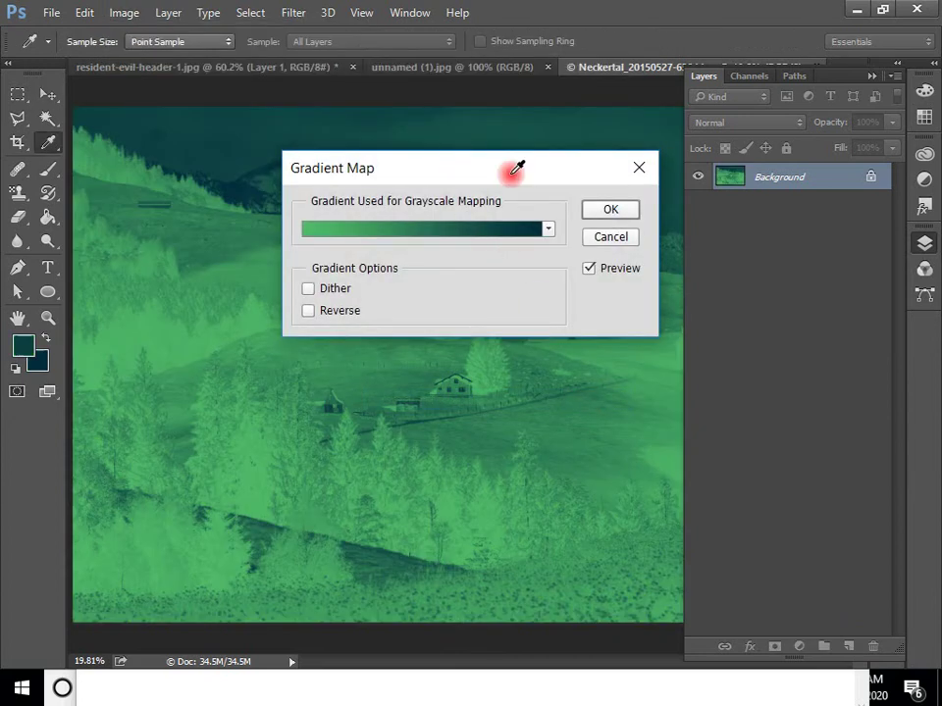
left_click_drag(511, 167, 797, 115)
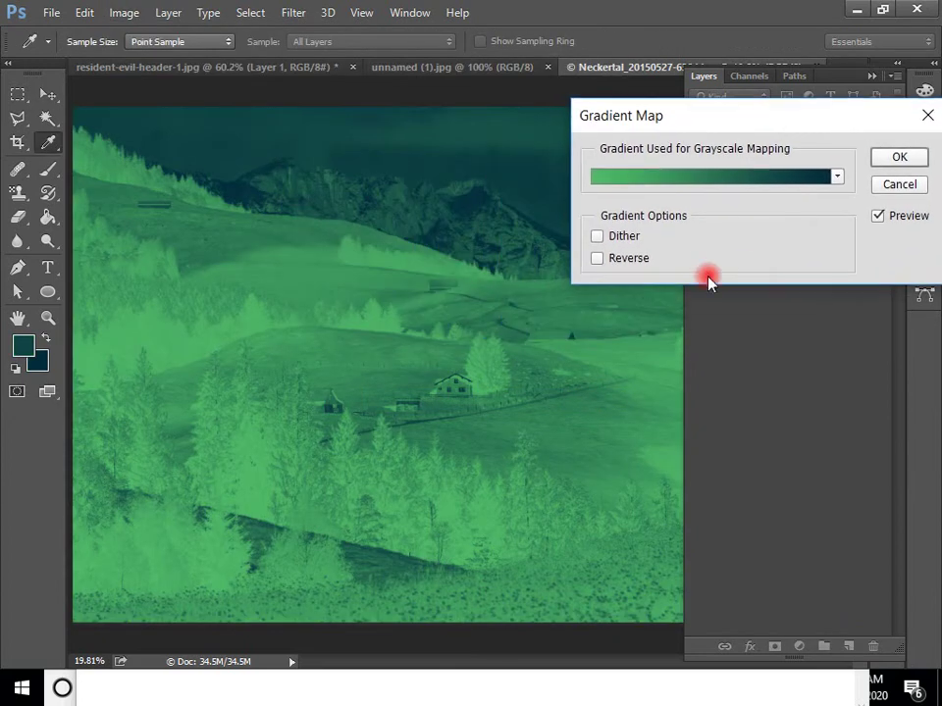
key("ctrl+minus")
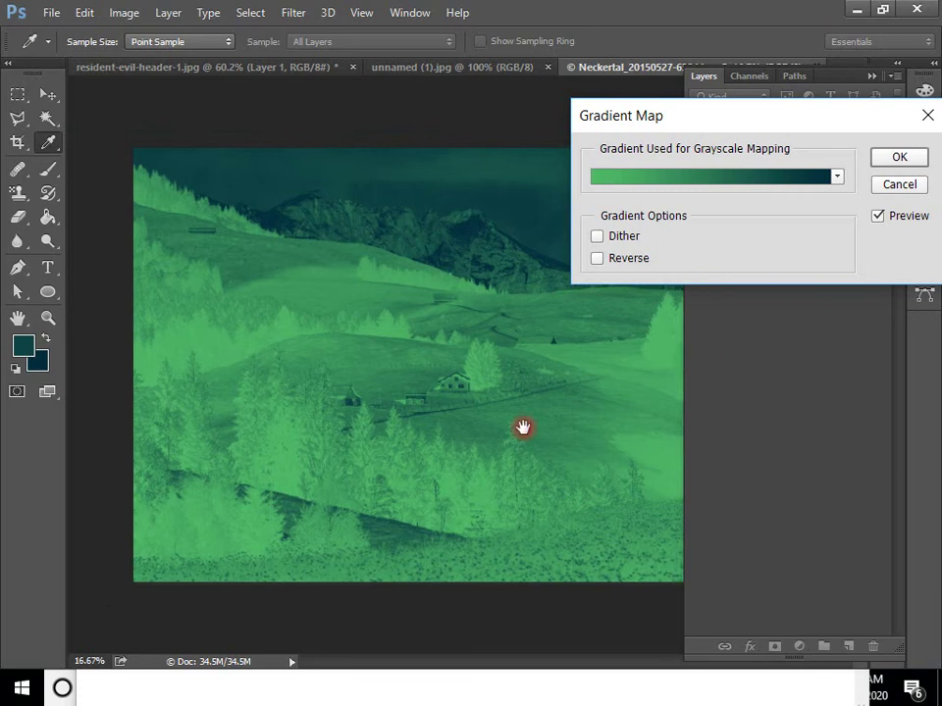
- Preview gradient presets on the landscape, including Blue, Red, Yellow, Spectrum and Violet, Green, Orange, and settle on Copper
left_click(753, 178)
left_click(479, 147)
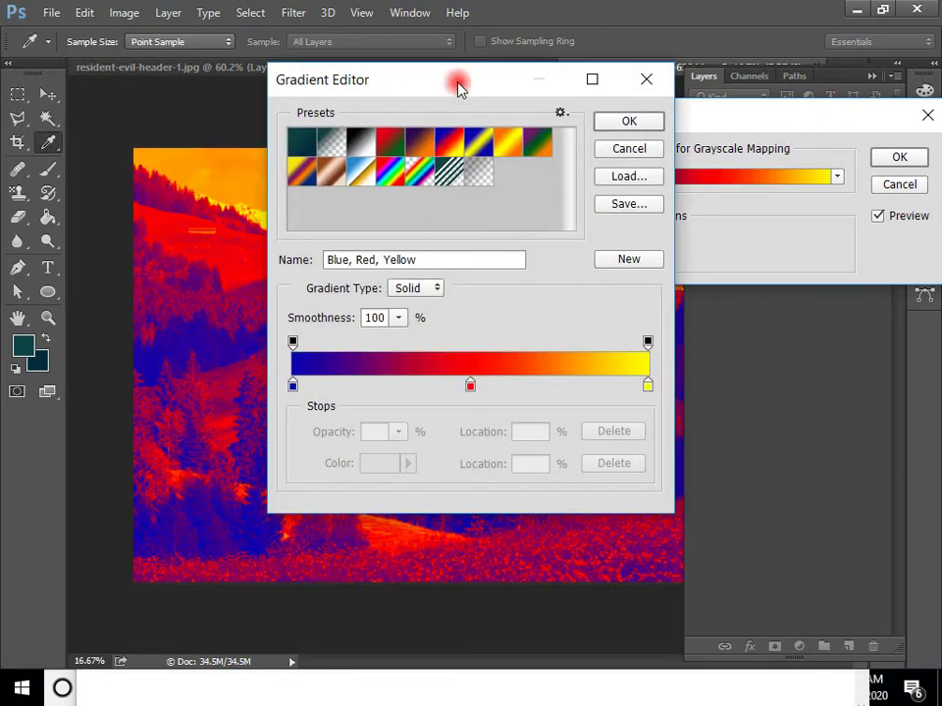
left_click_drag(458, 88, 830, 377)
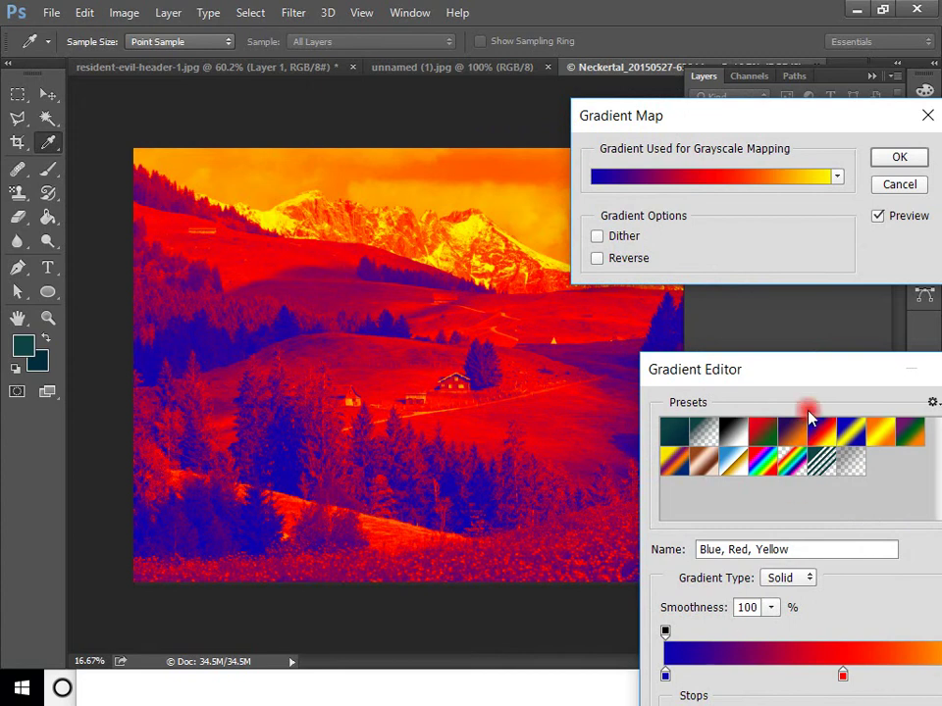
left_click(763, 467)
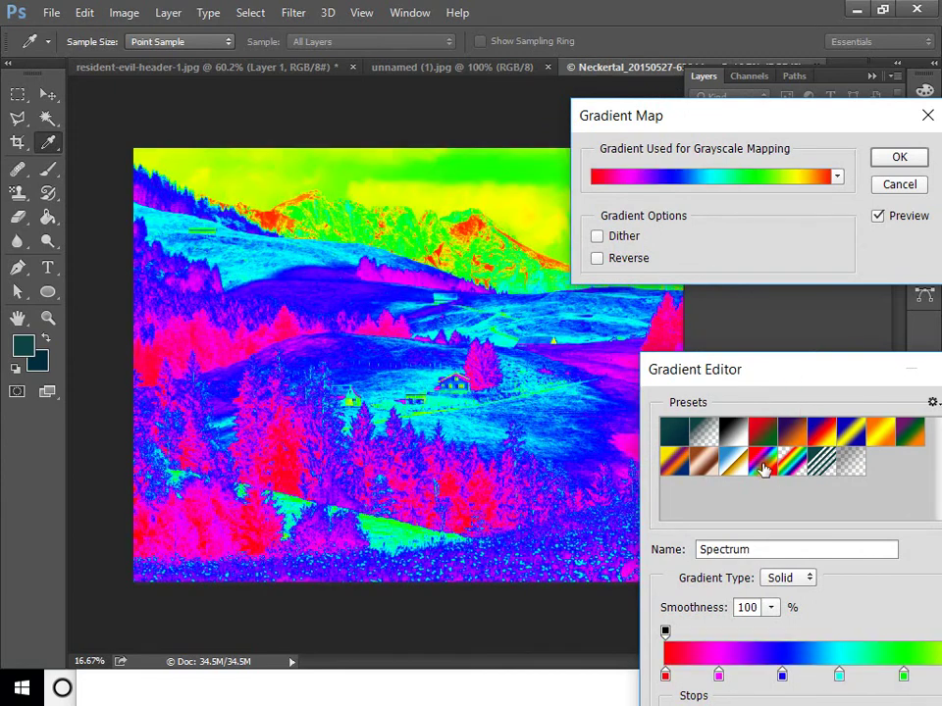
left_click(708, 464)
left_click(909, 438)
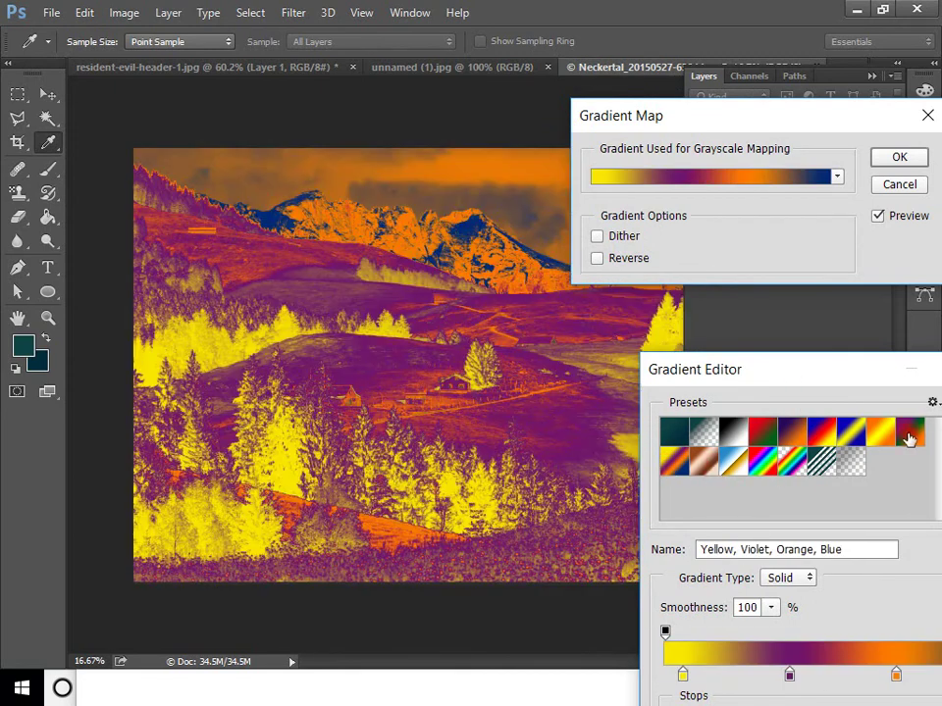
left_click(909, 436)
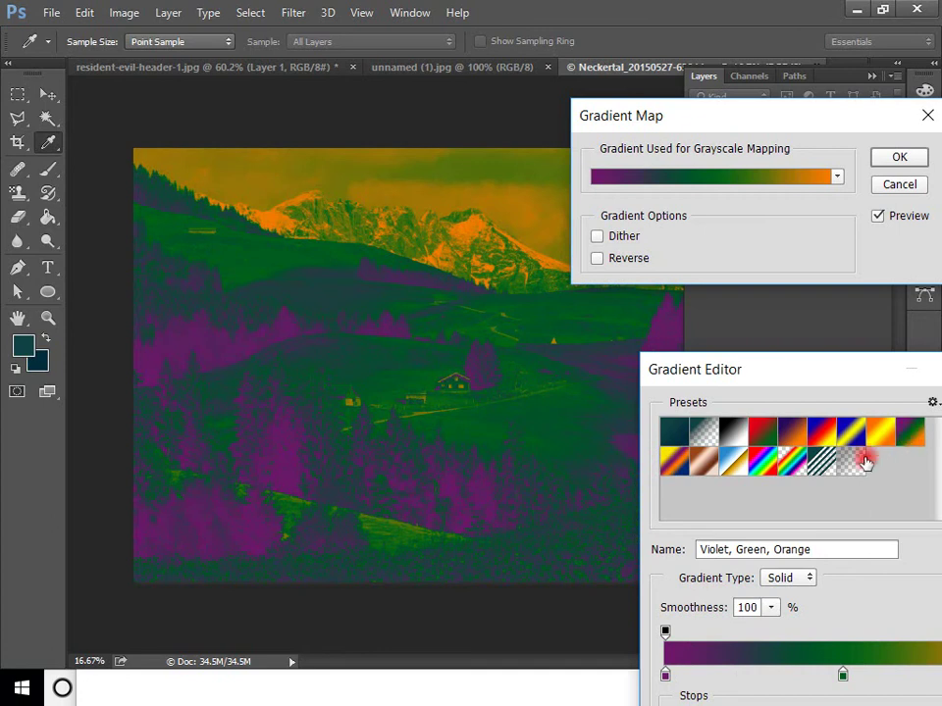
left_click(763, 467)
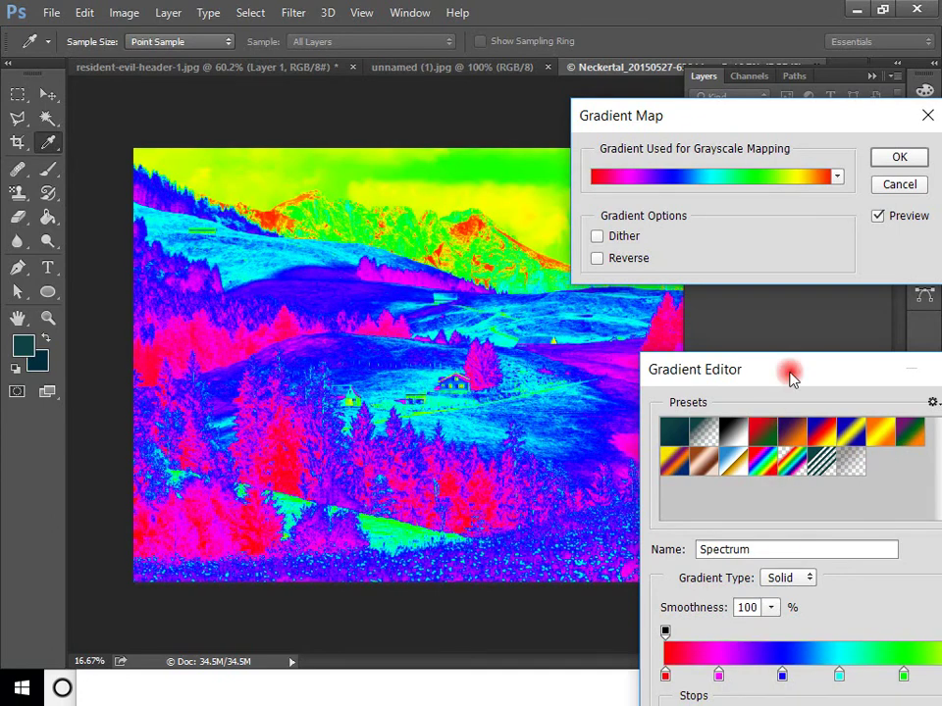
left_click_drag(790, 378, 676, 284)
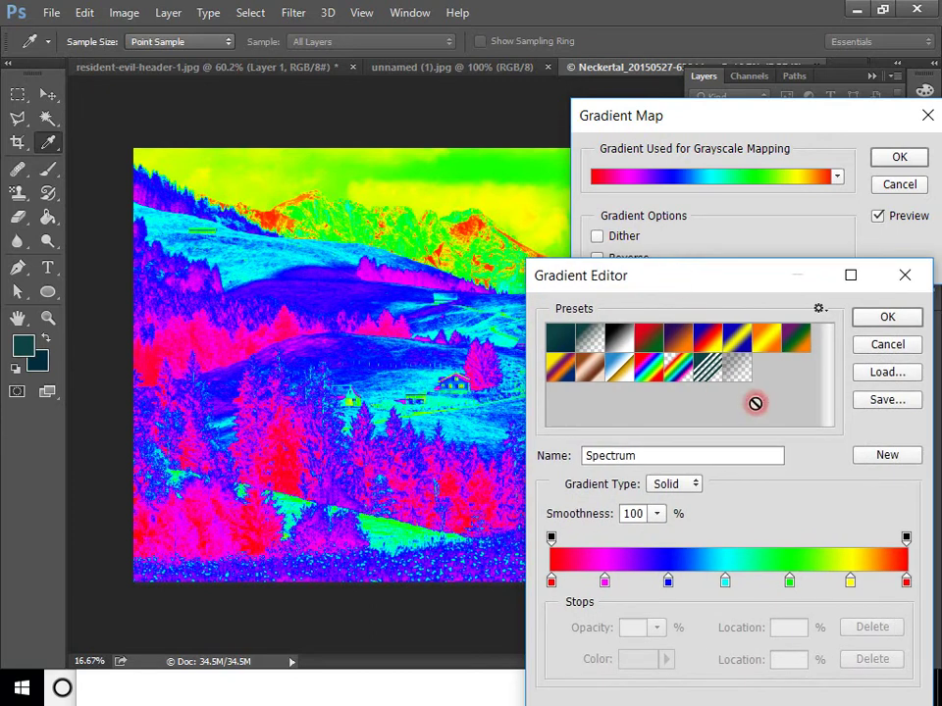
left_click(593, 370)
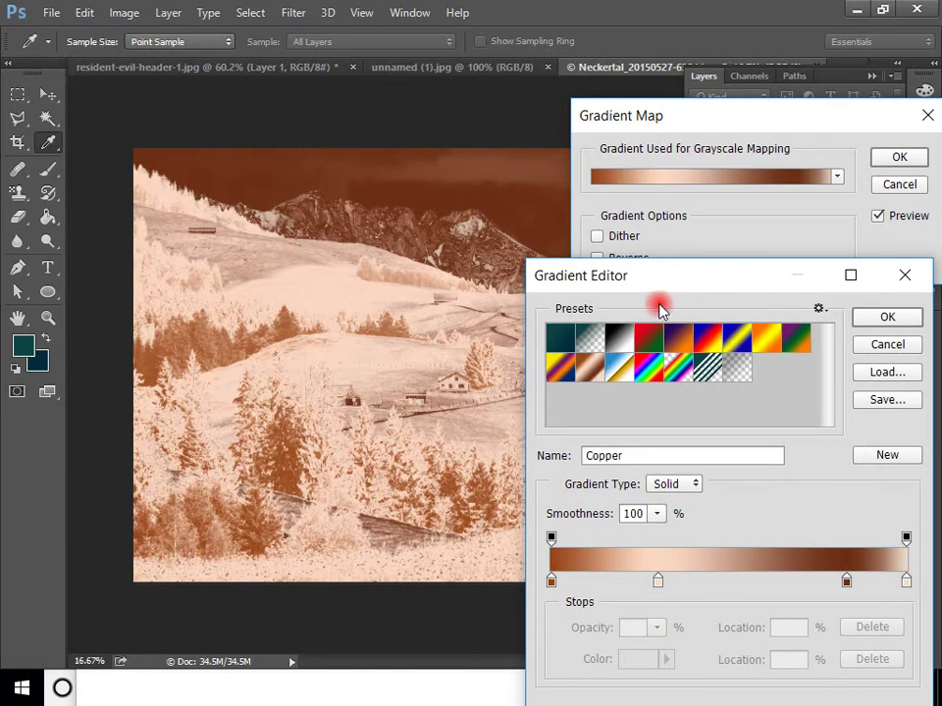
- Add a color stop at 50% to the Copper gradient and set it to bright green 14e144
left_click_drag(680, 286, 688, 215)
left_click(733, 506)
double_click(736, 506)
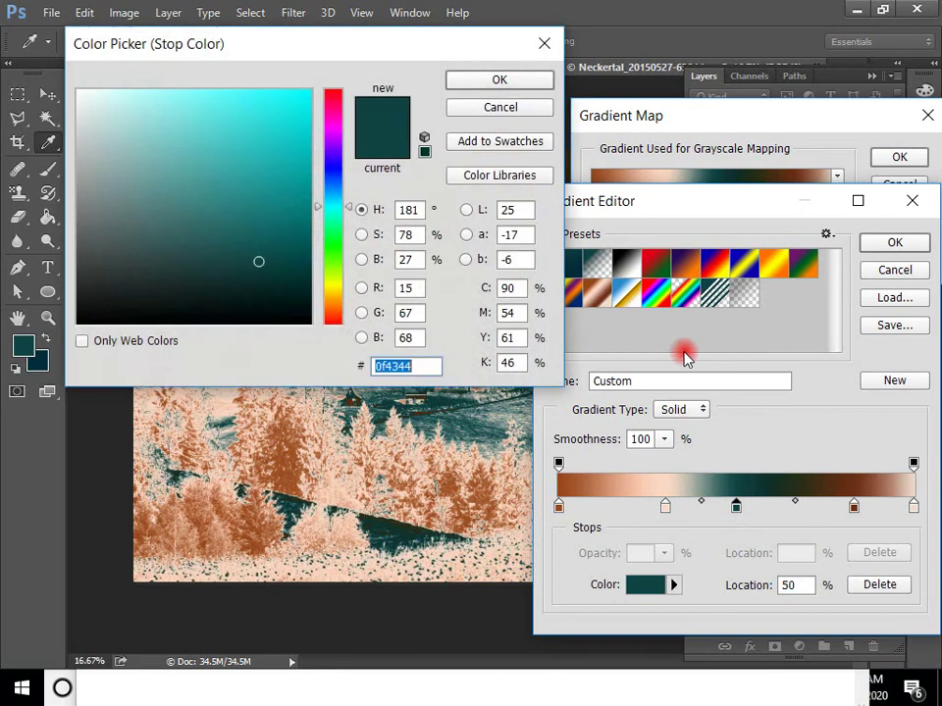
left_click(329, 237)
left_click(290, 117)
left_click(494, 84)
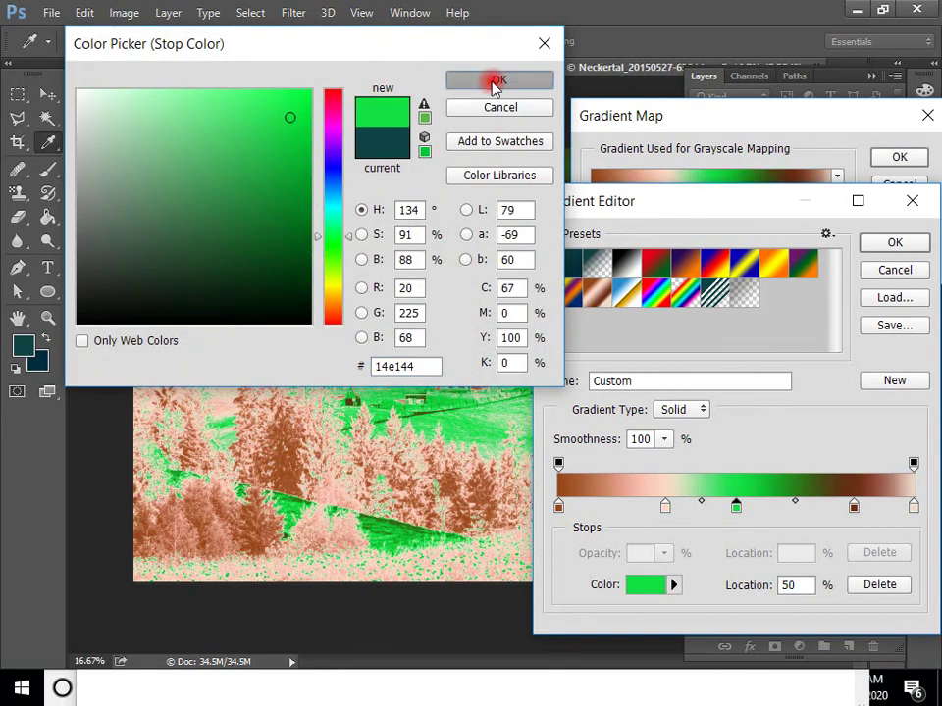
- Add another color stop at 15% of the gradient and set it to red fd0000
left_click(610, 506)
double_click(610, 506)
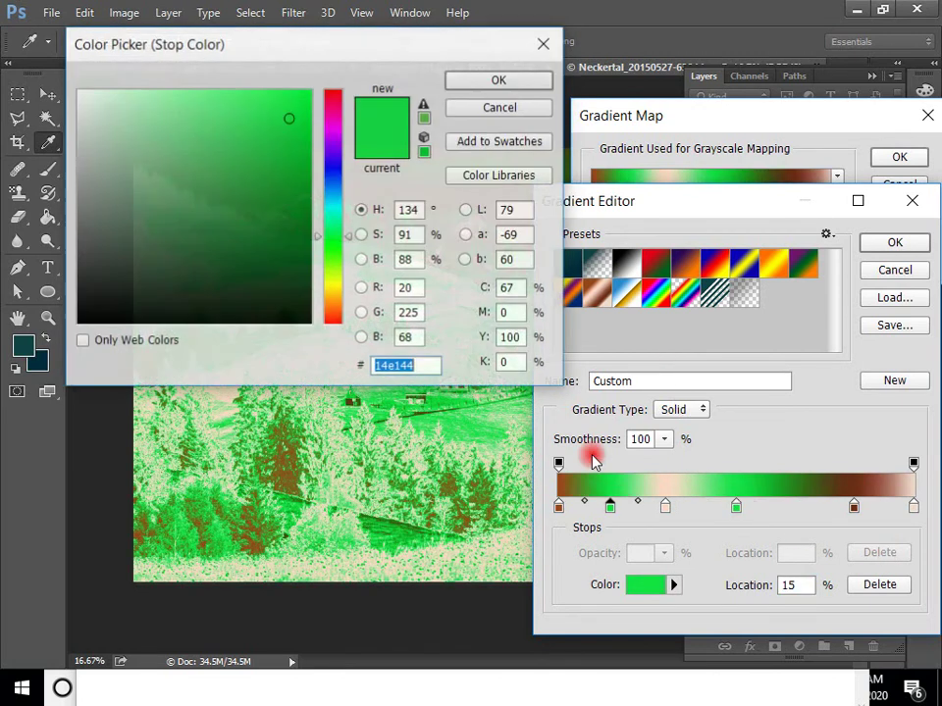
left_click_drag(323, 90, 321, 76)
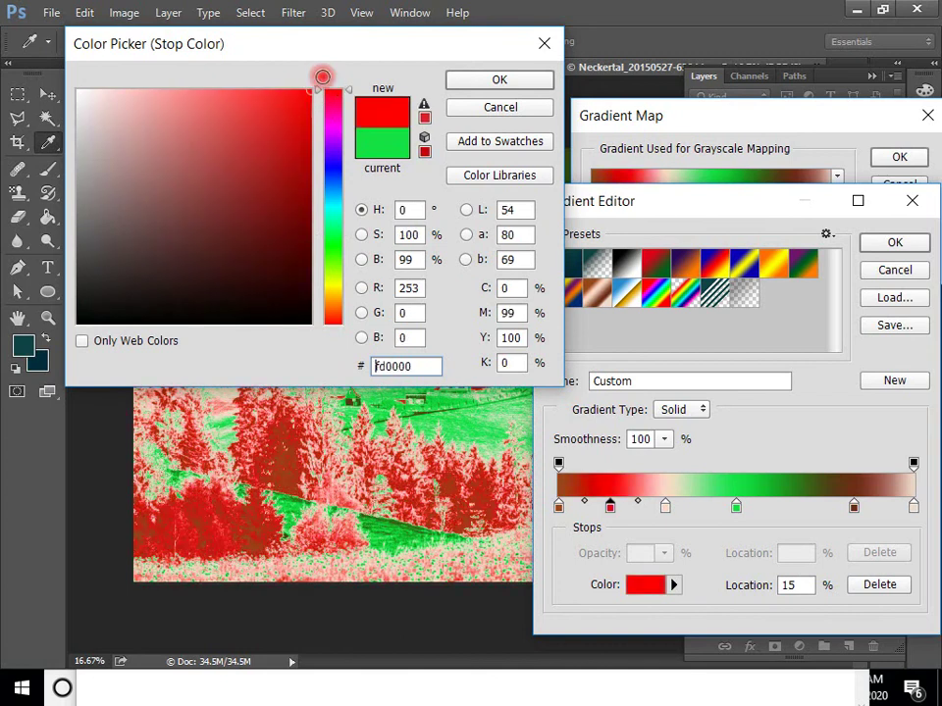
left_click(497, 78)
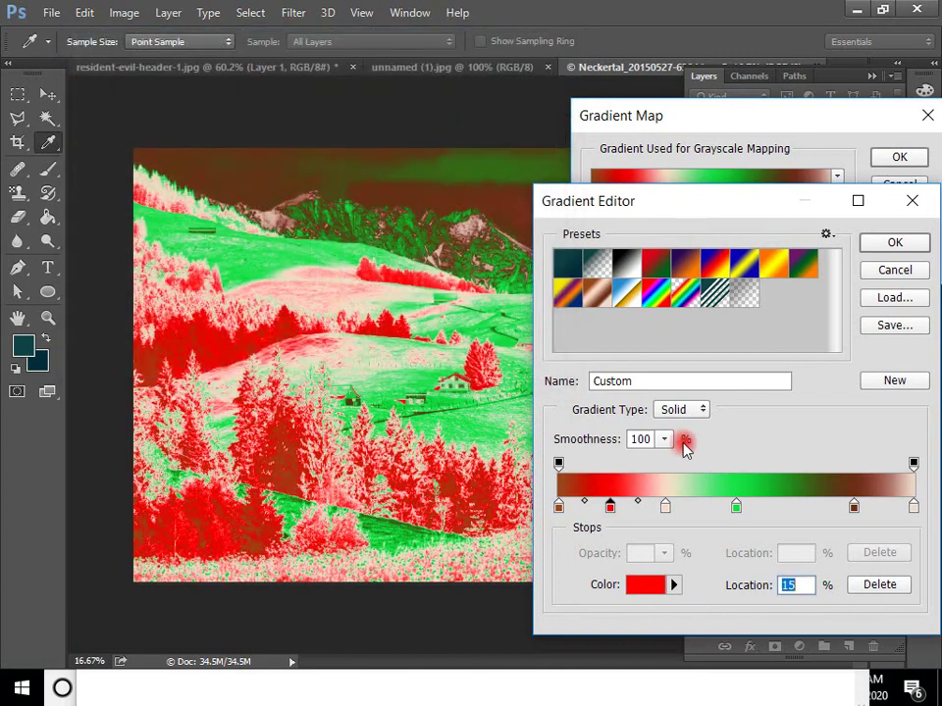
- Add a yellow eaff00 color stop at 66%, and discard the customized Copper gradient
left_click(794, 511)
double_click(795, 510)
left_click(330, 281)
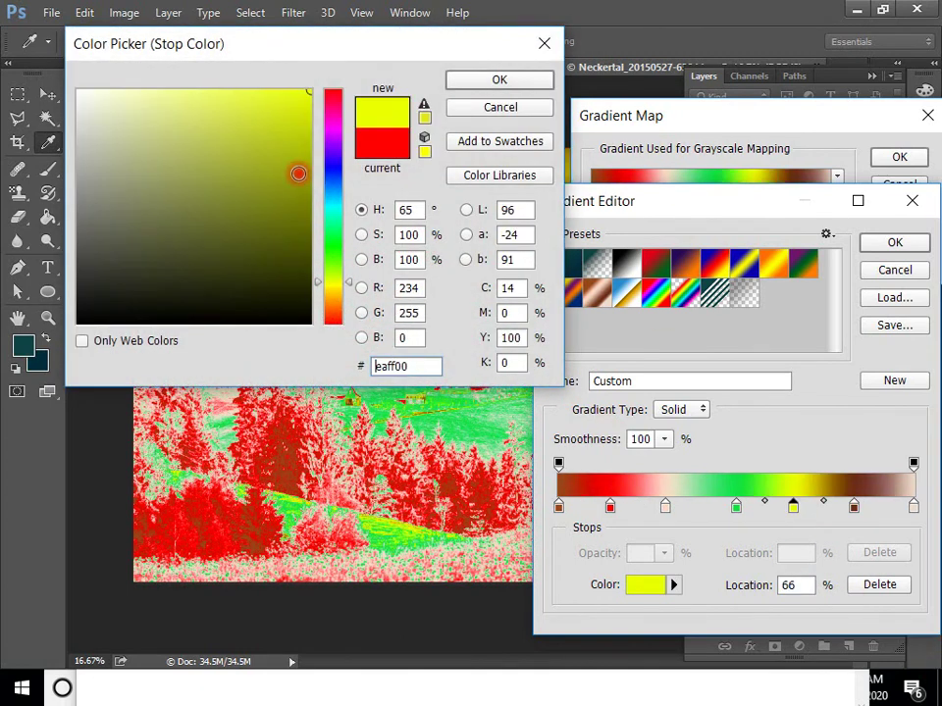
left_click(520, 79)
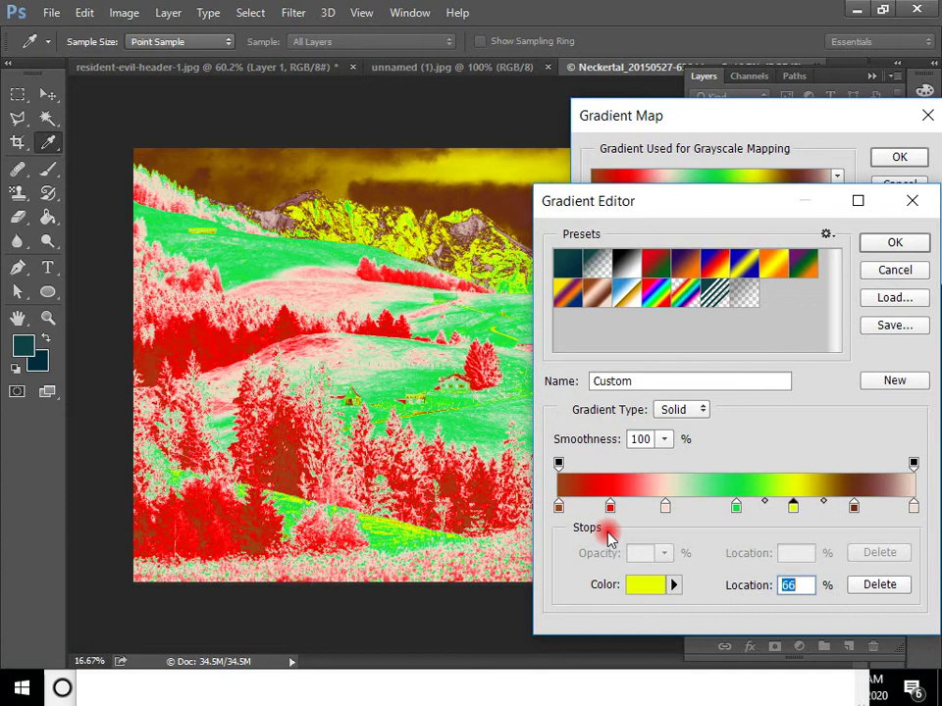
key("Escape")
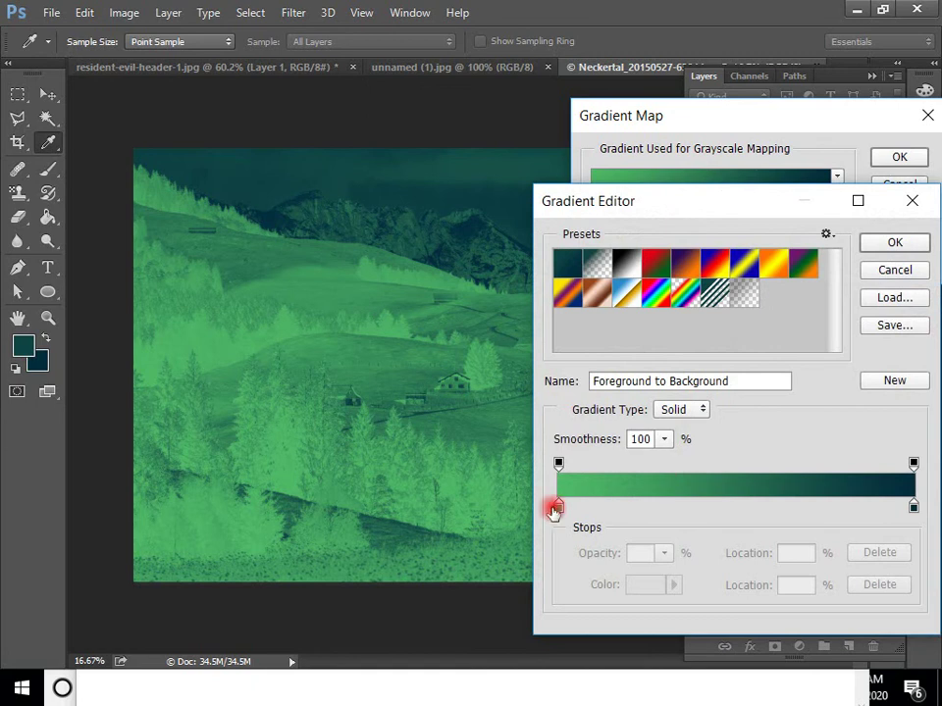
- Change the end stop of the green Foreground to Background gradient to white and accept the gradient
left_click(913, 507)
double_click(913, 507)
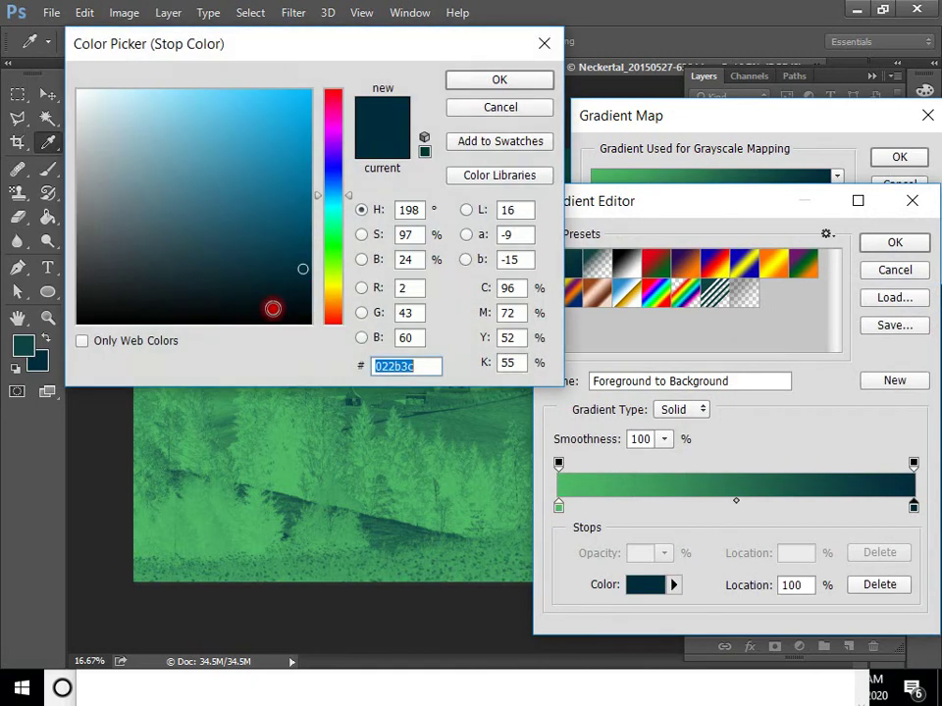
left_click_drag(88, 98, 63, 67)
left_click(487, 81)
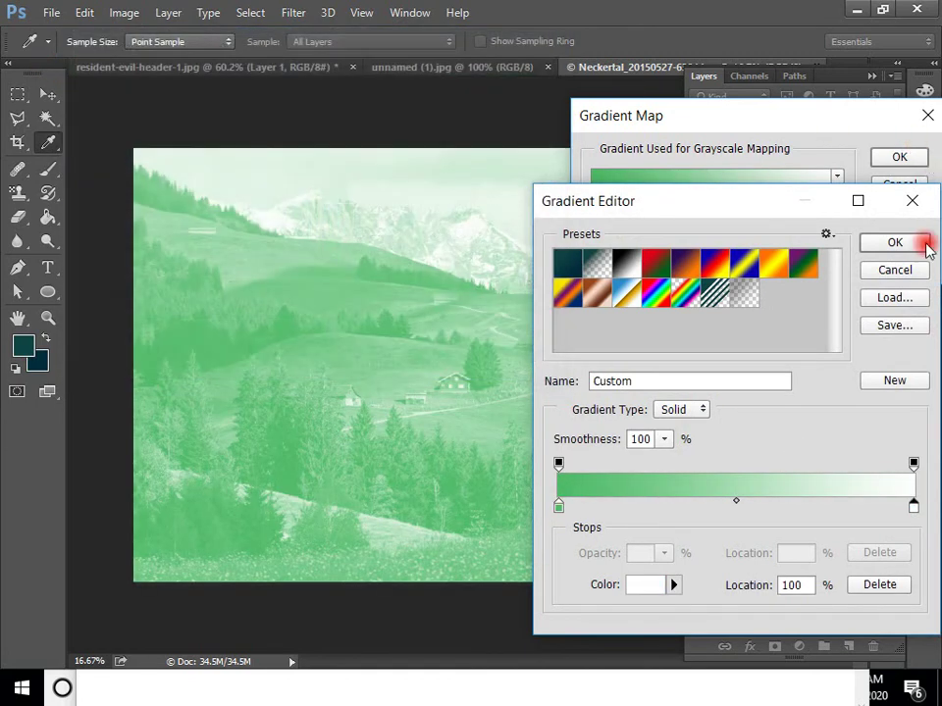
left_click(922, 244)
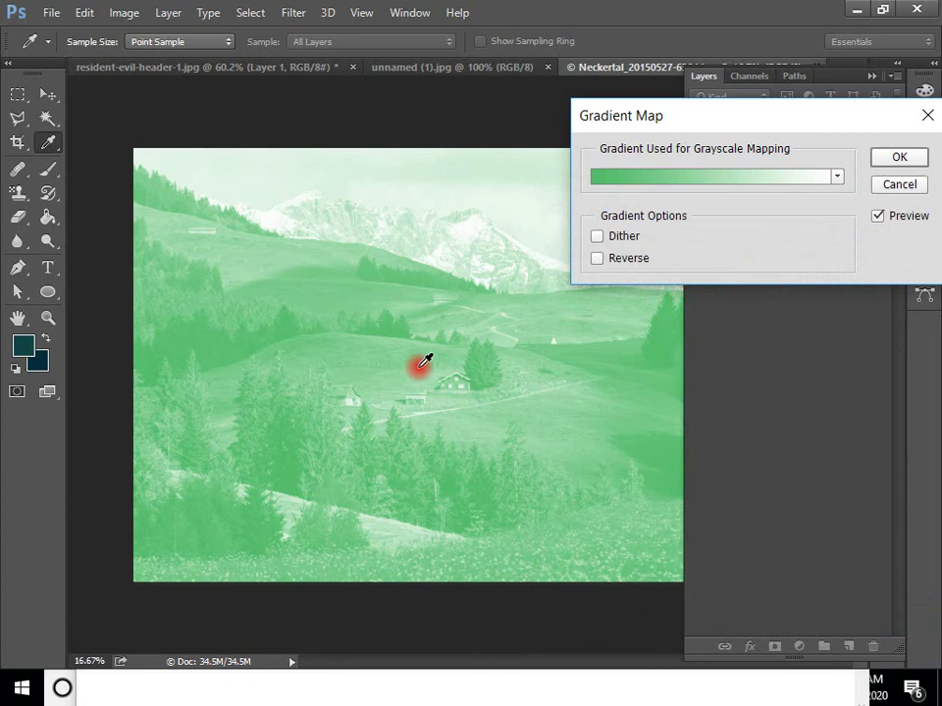
- Reopen the mapped gradient for editing and set its start stop to the deeper green 0bac31
left_click(694, 178)
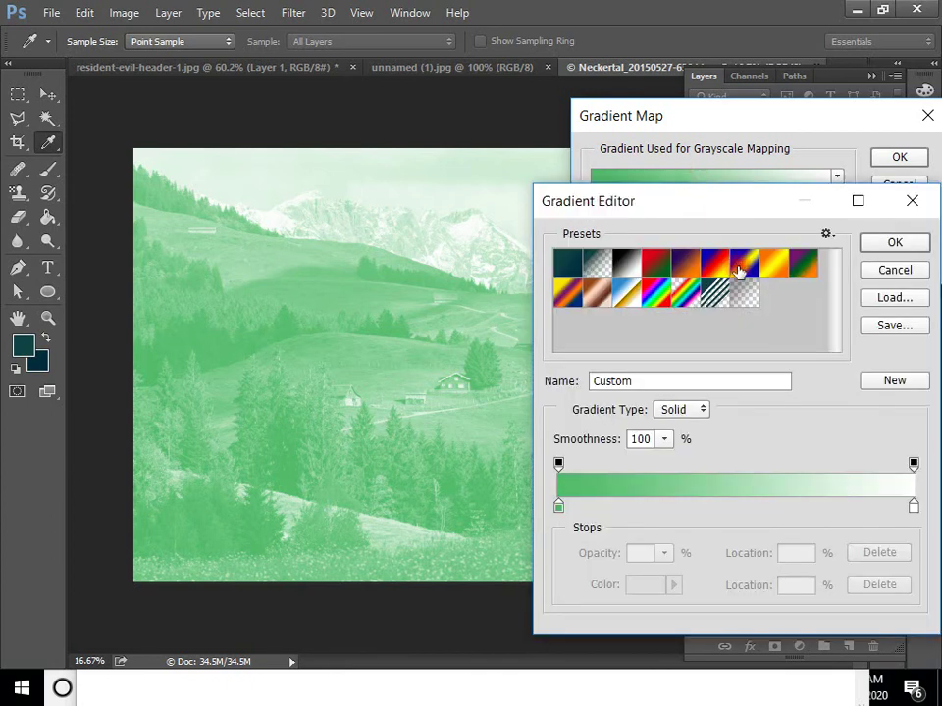
left_click(780, 373)
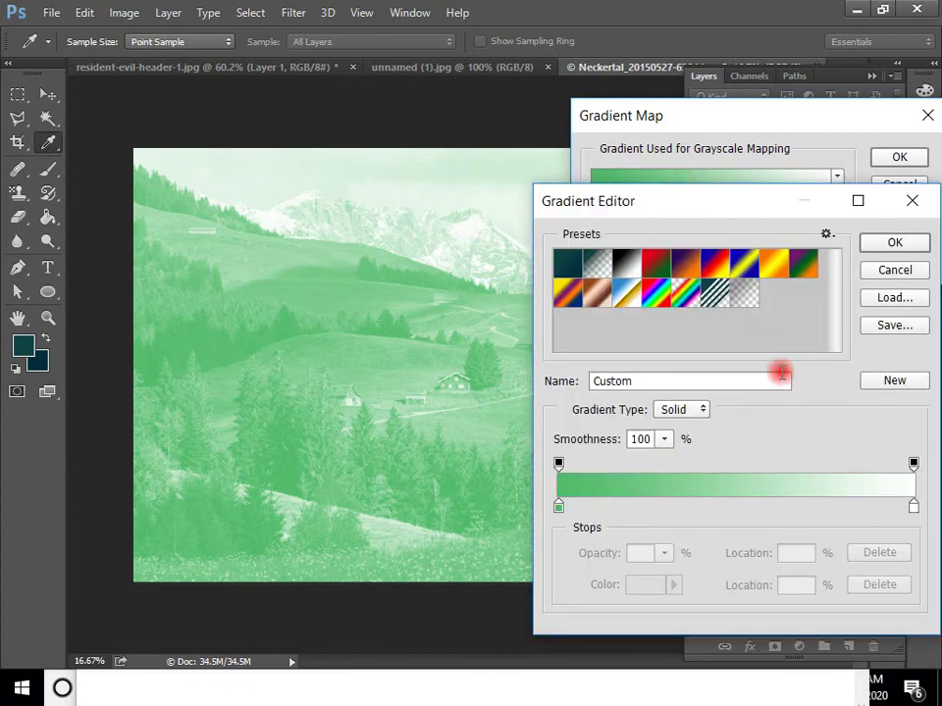
double_click(558, 506)
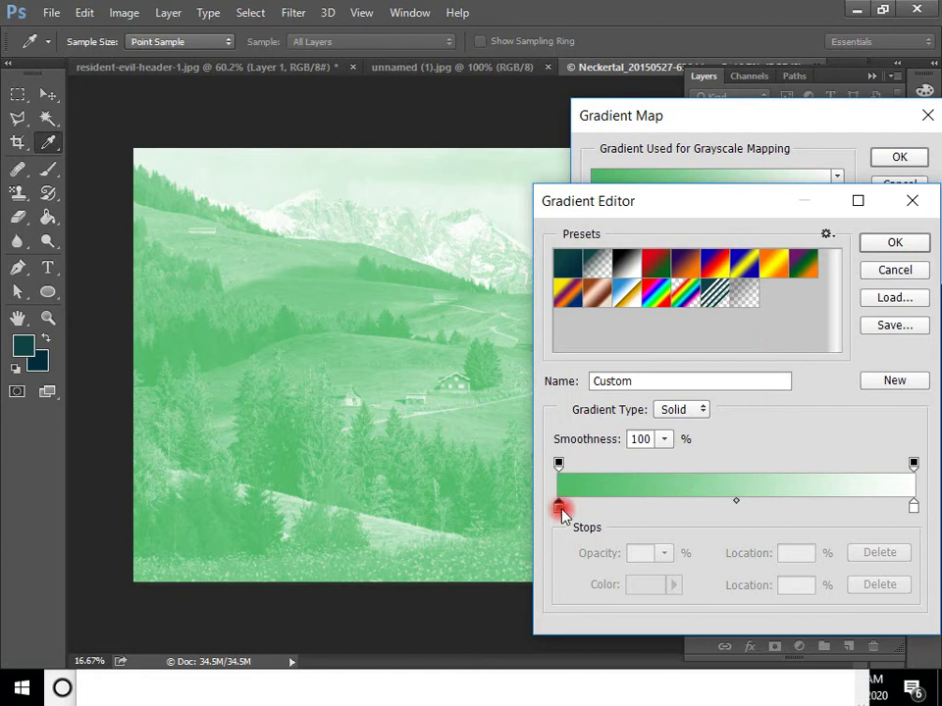
mouse_move(267, 153)
left_mouse_down()
mouse_move(276, 134)
mouse_move(296, 164)
left_mouse_up()
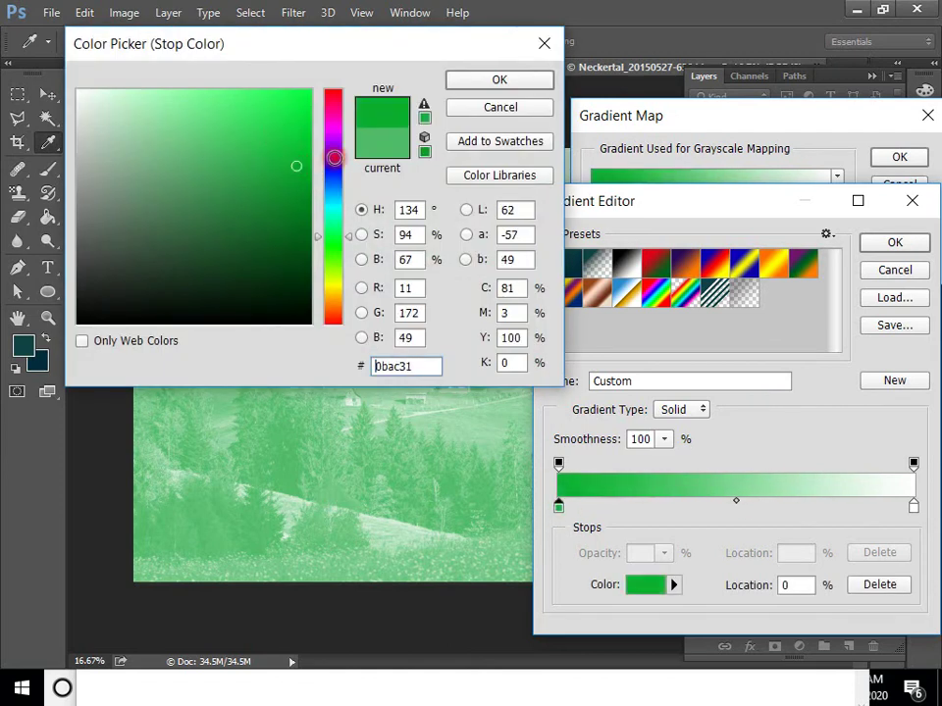
left_click(526, 83)
- Add a color stop at 53% of the gradient and make it red
double_click(744, 506)
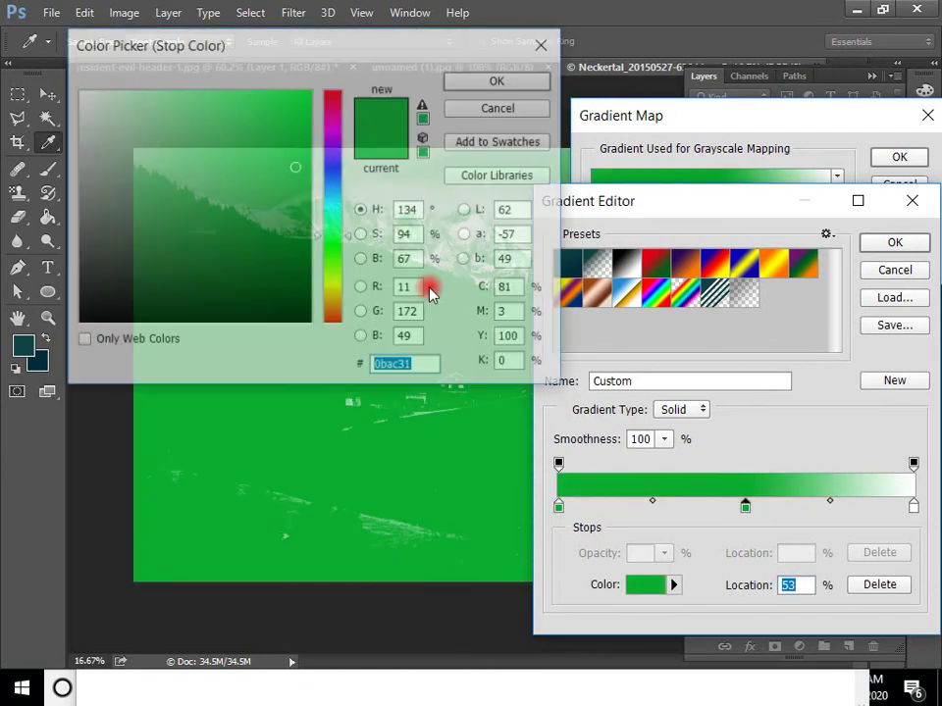
left_click_drag(345, 117, 326, 84)
left_click(514, 81)
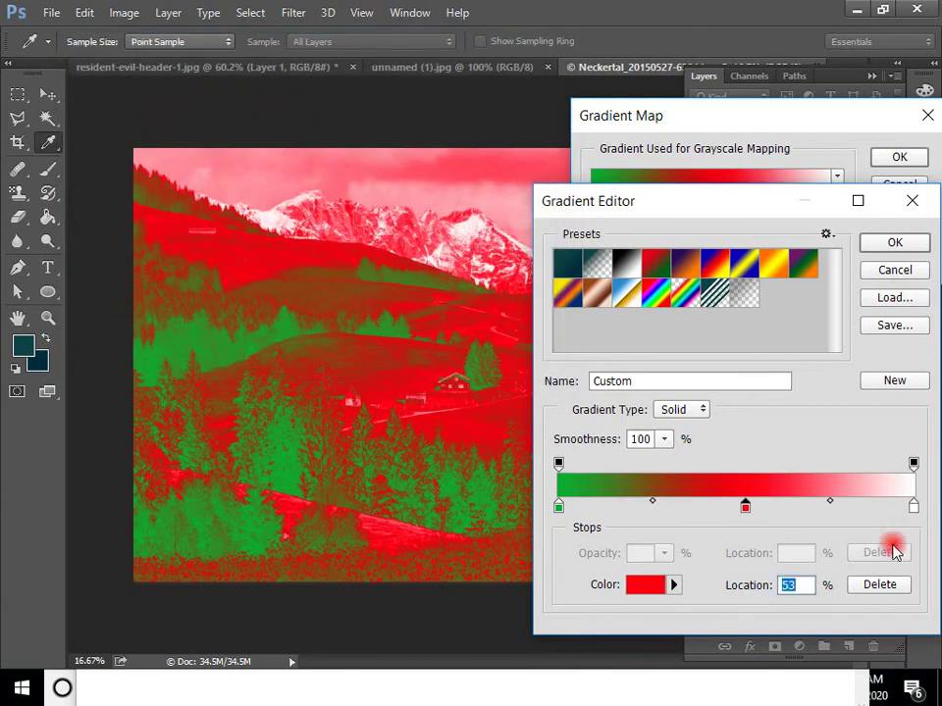
- Set the gradient's end stop to black 000000 and apply the Gradient Map to the landscape
double_click(912, 507)
left_click_drag(186, 276, 73, 329)
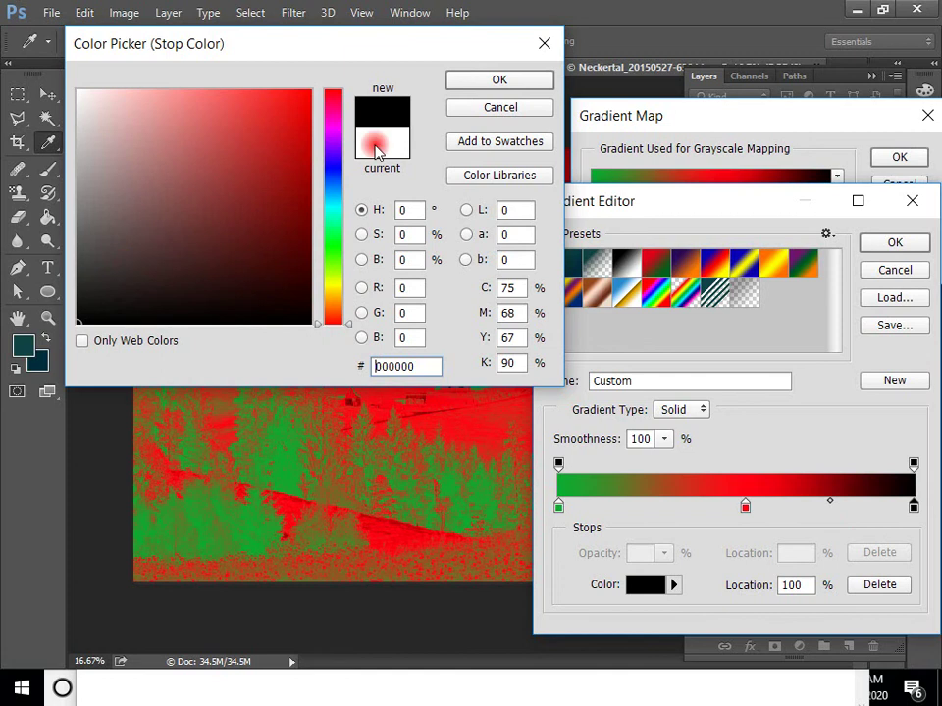
left_click(496, 81)
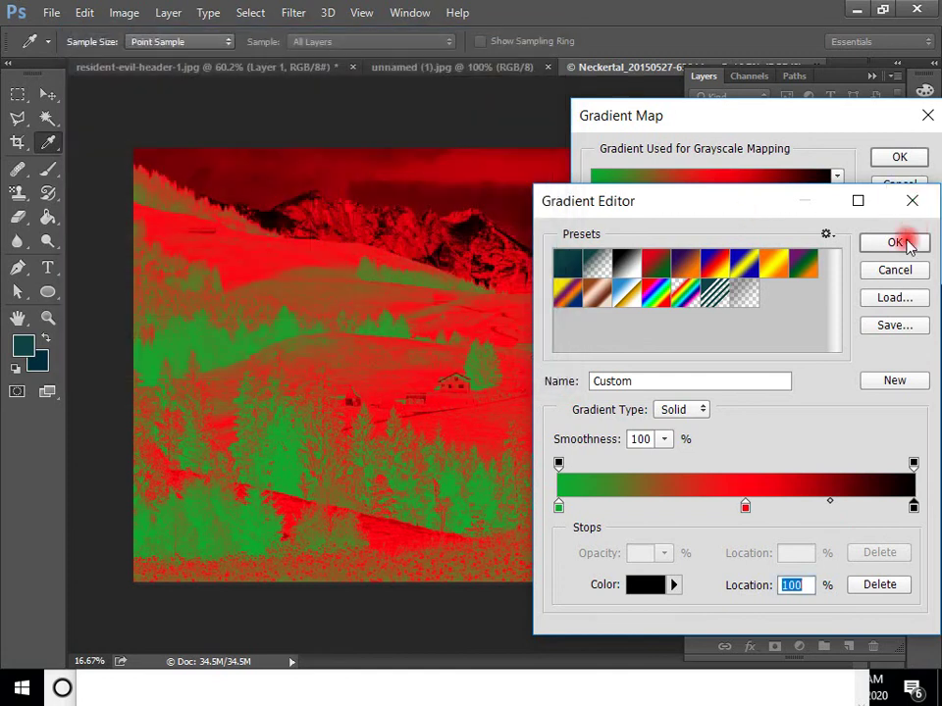
left_click(865, 244)
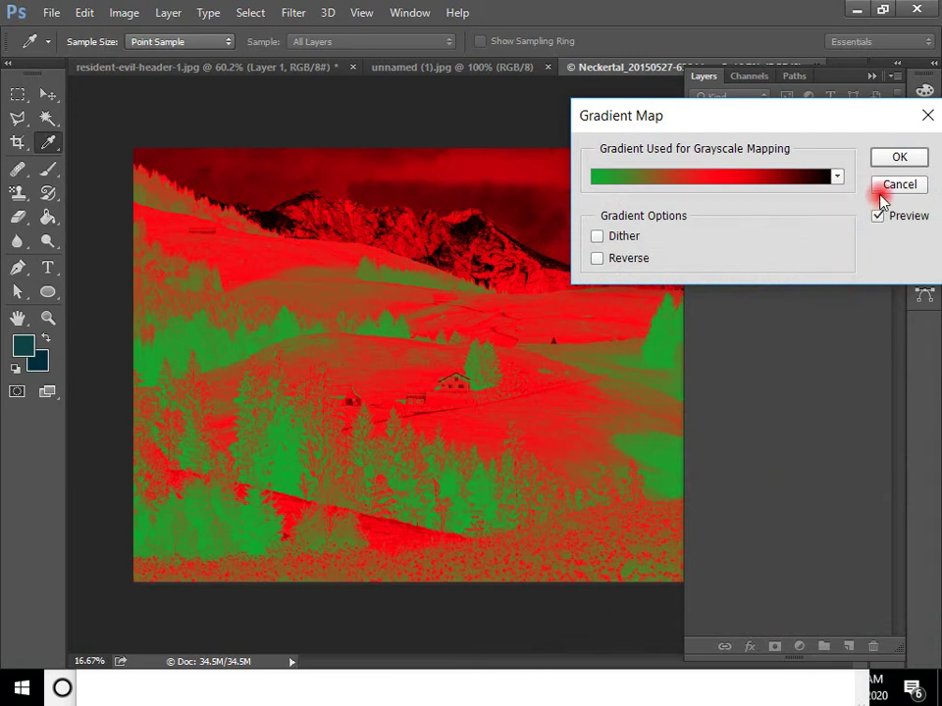
left_click(900, 159)
key("v")
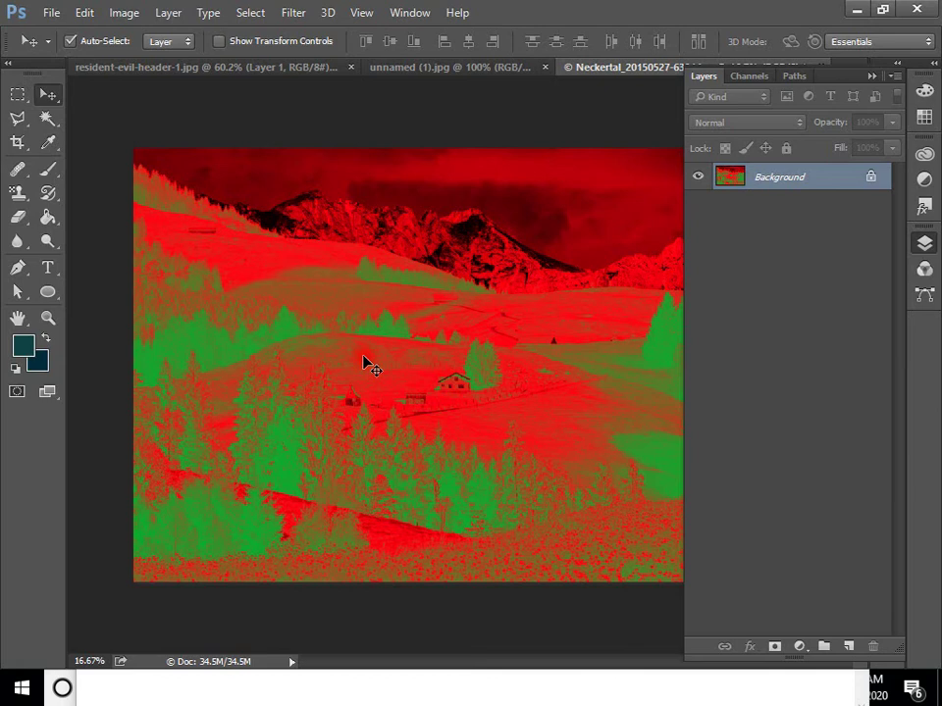
left_click(133, 13)
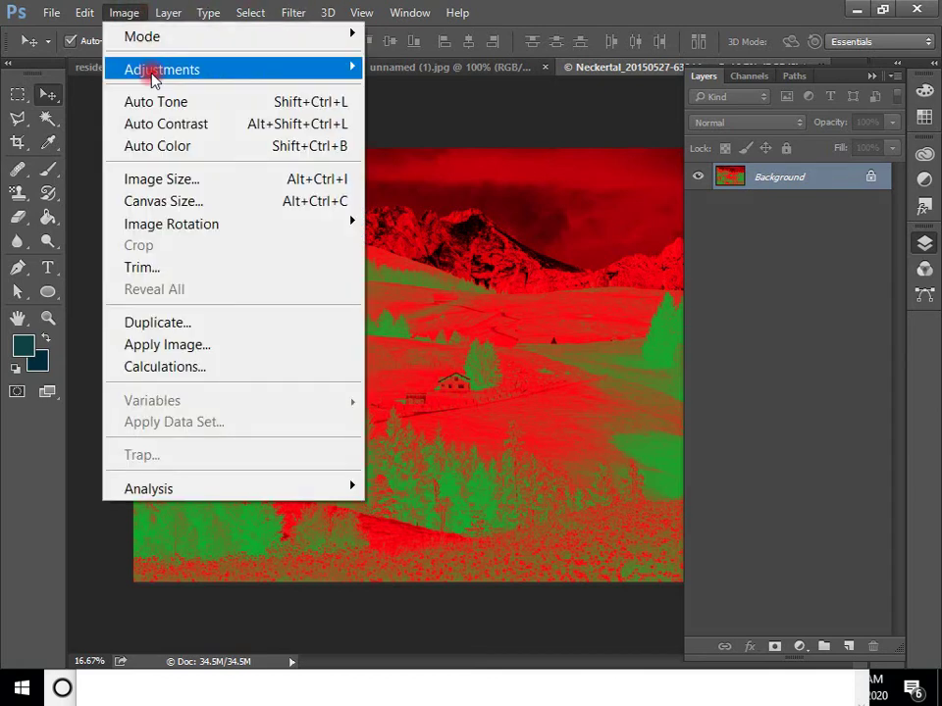
mouse_move(154, 79)
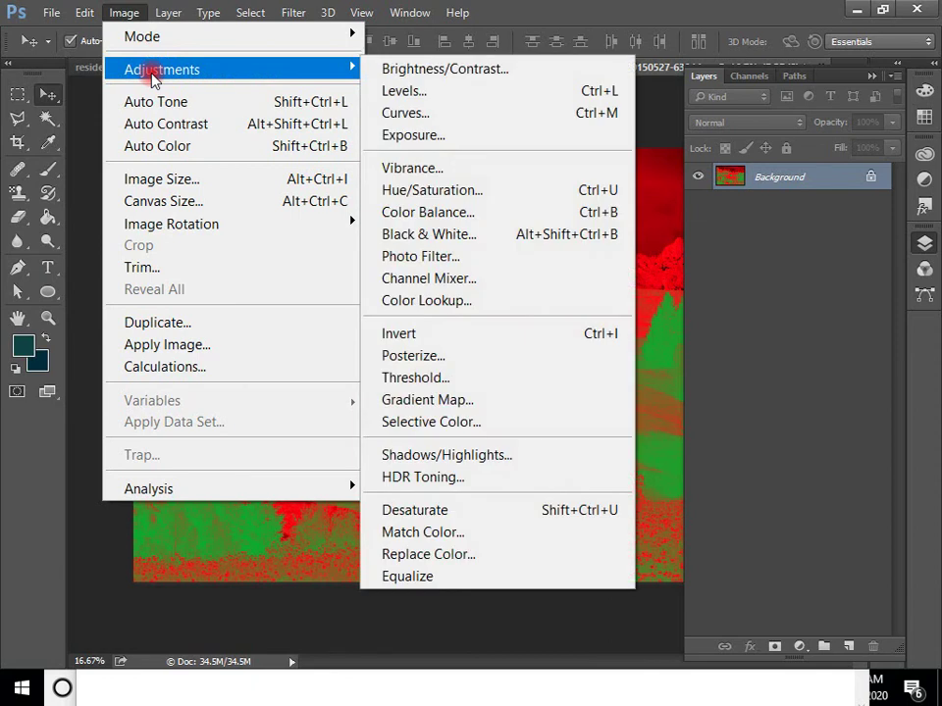
left_click(75, 8)
left_click(78, 10)
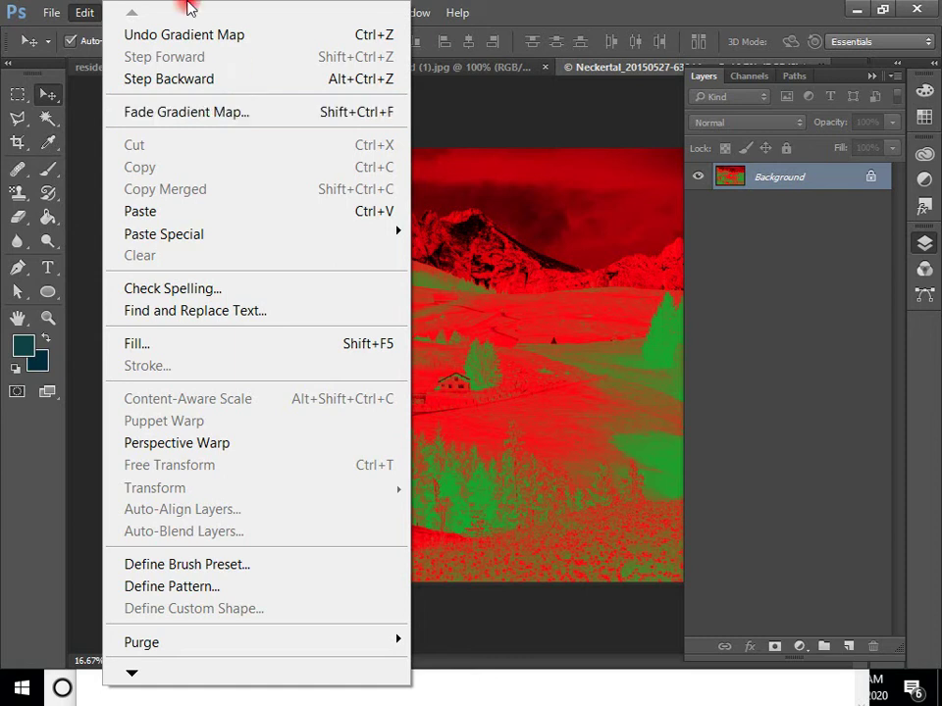
left_click(473, 39)
- Colorize the lake photo in unnamed (1).jpg using Hue/Saturation with hue 249 and saturation 60, and accept the adjustment
left_click(453, 69)
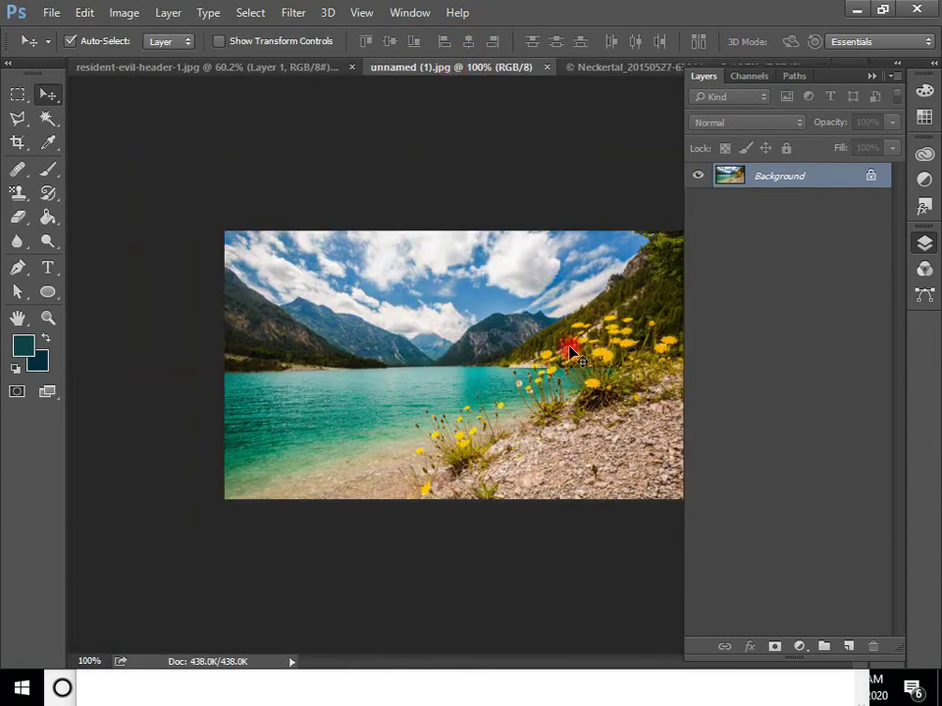
key("i")
key("ctrl+u")
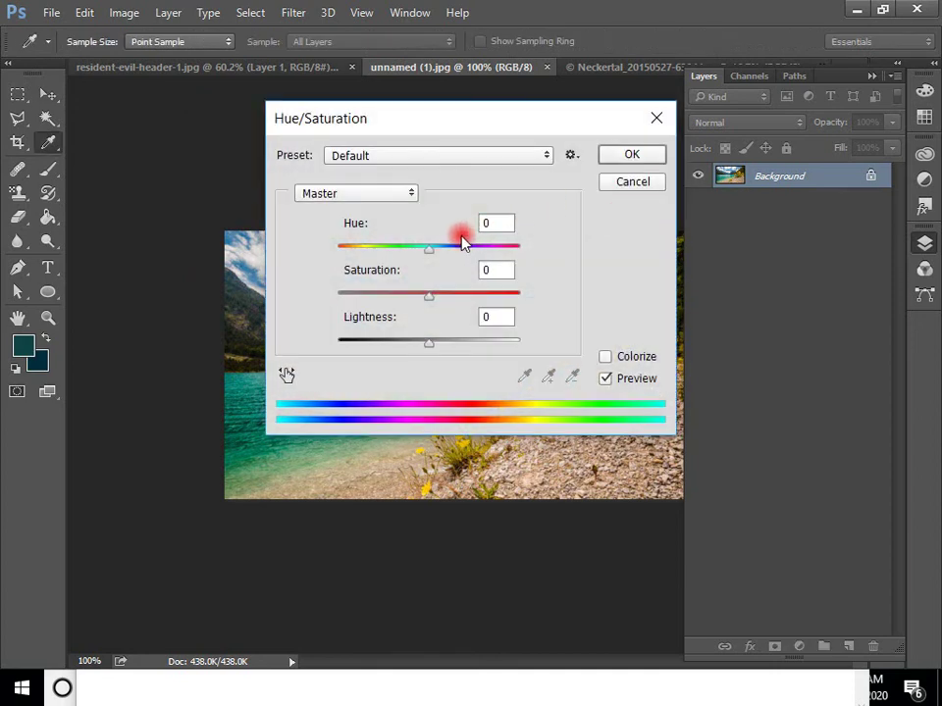
left_click(605, 358)
left_click_drag(433, 249, 464, 249)
left_click(447, 294)
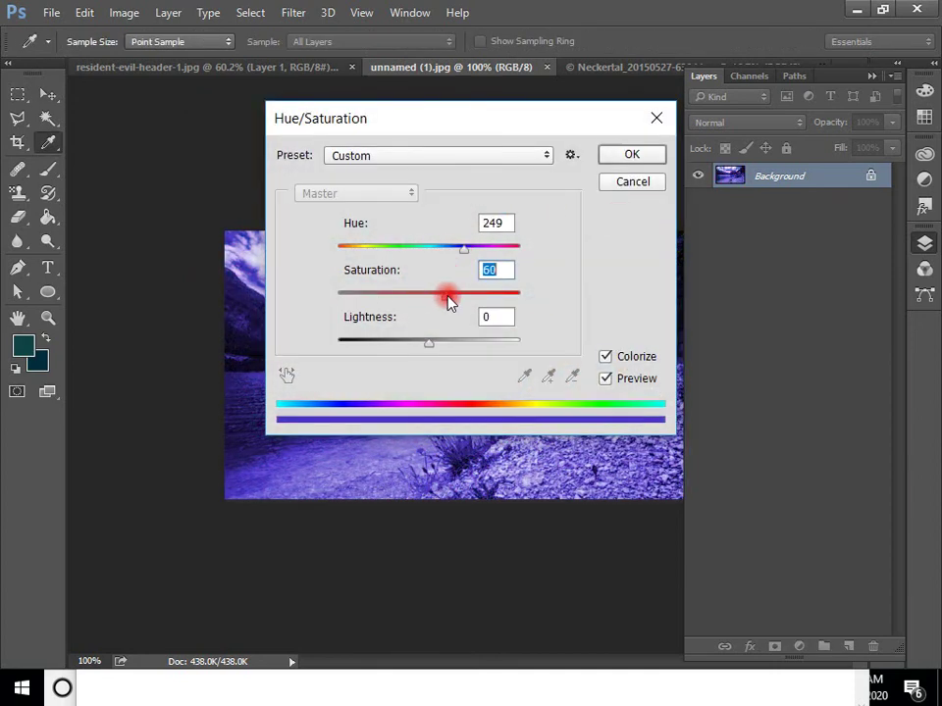
left_click(660, 153)
key("v")
- Check the availability of the Fade command in the colorized lake photo and in the gradient-mapped landscape
left_click(82, 11)
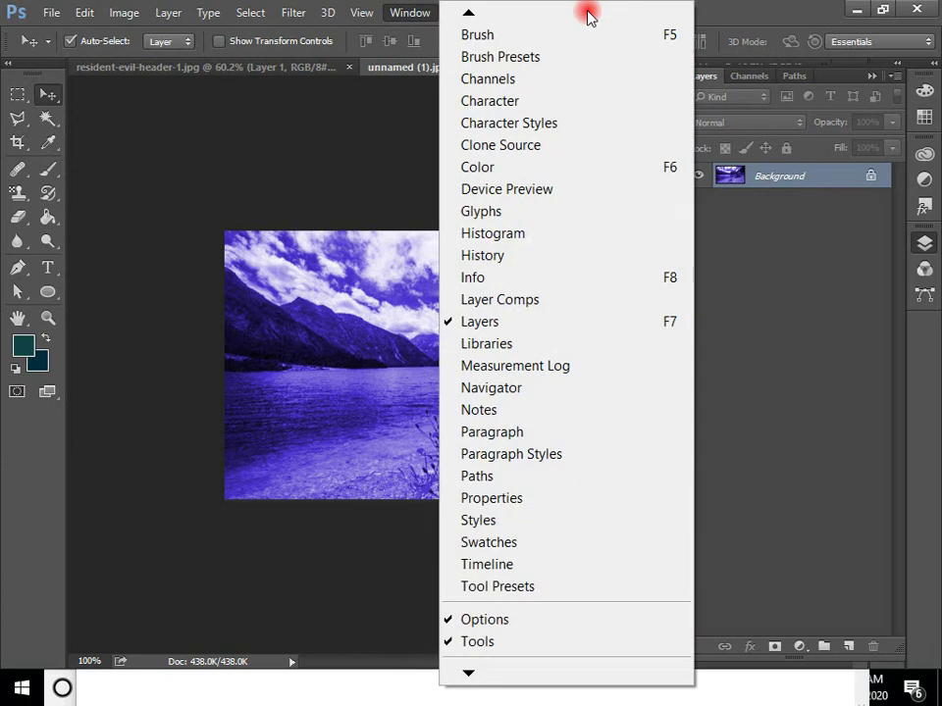
left_click(730, 17)
left_click(627, 66)
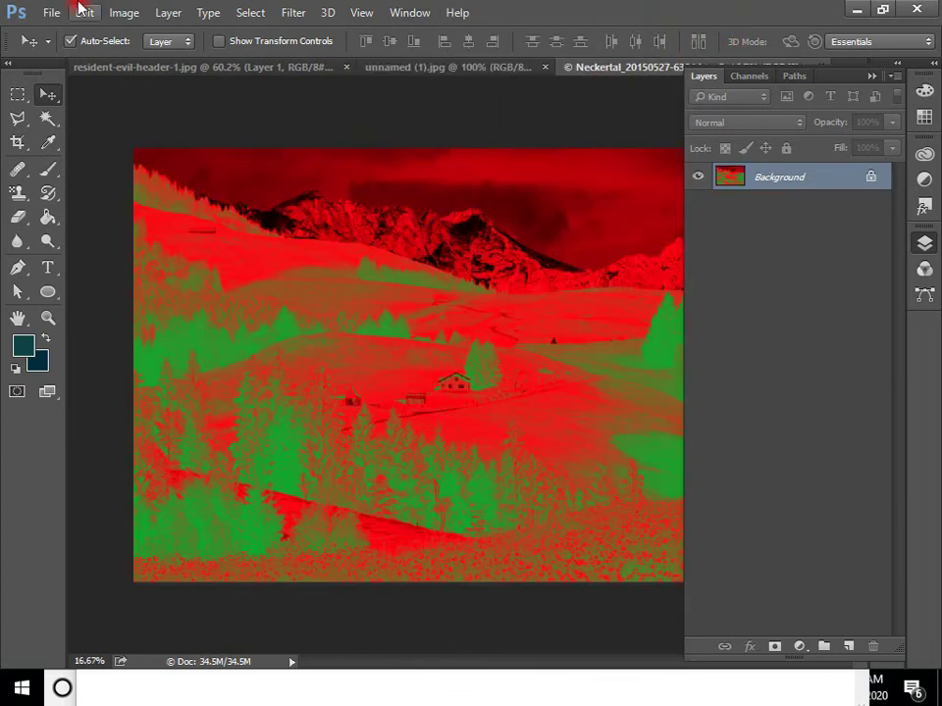
left_click(84, 12)
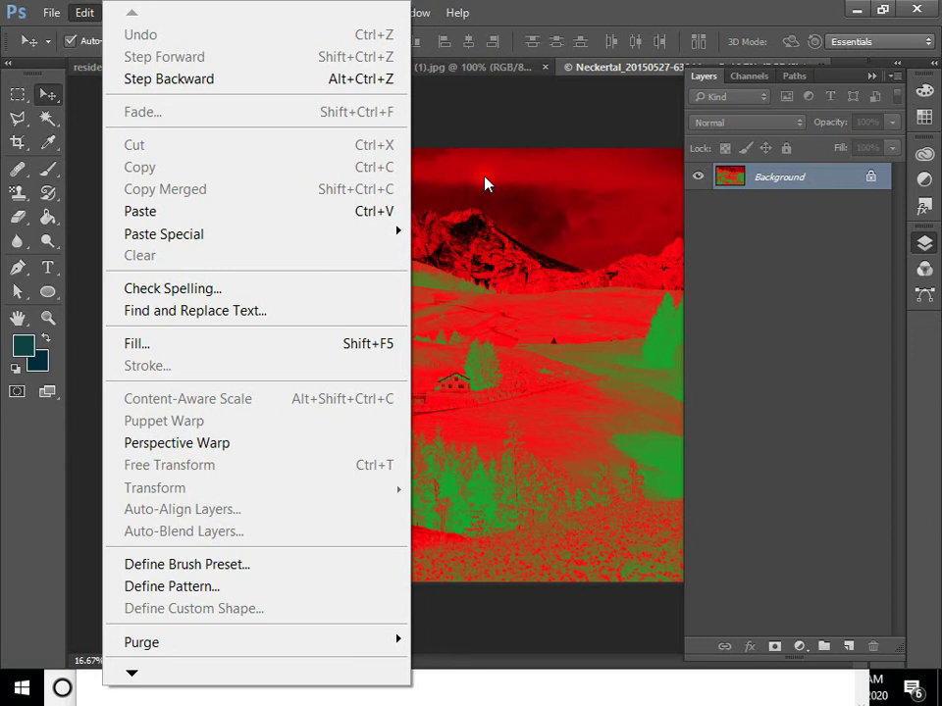
left_click(530, 61)
left_click(385, 67)
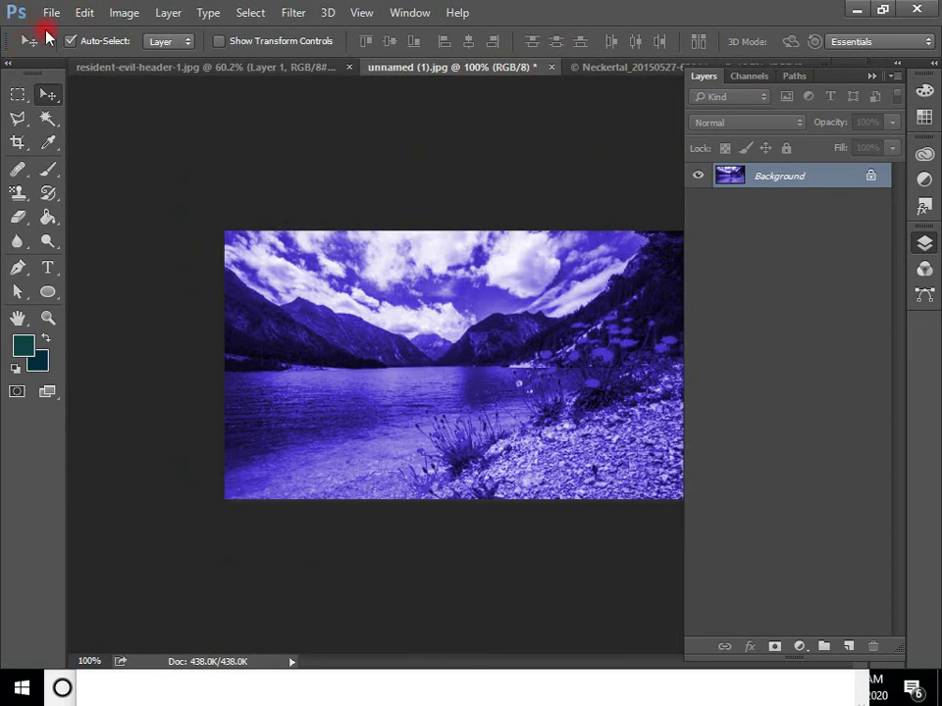
left_click(90, 14)
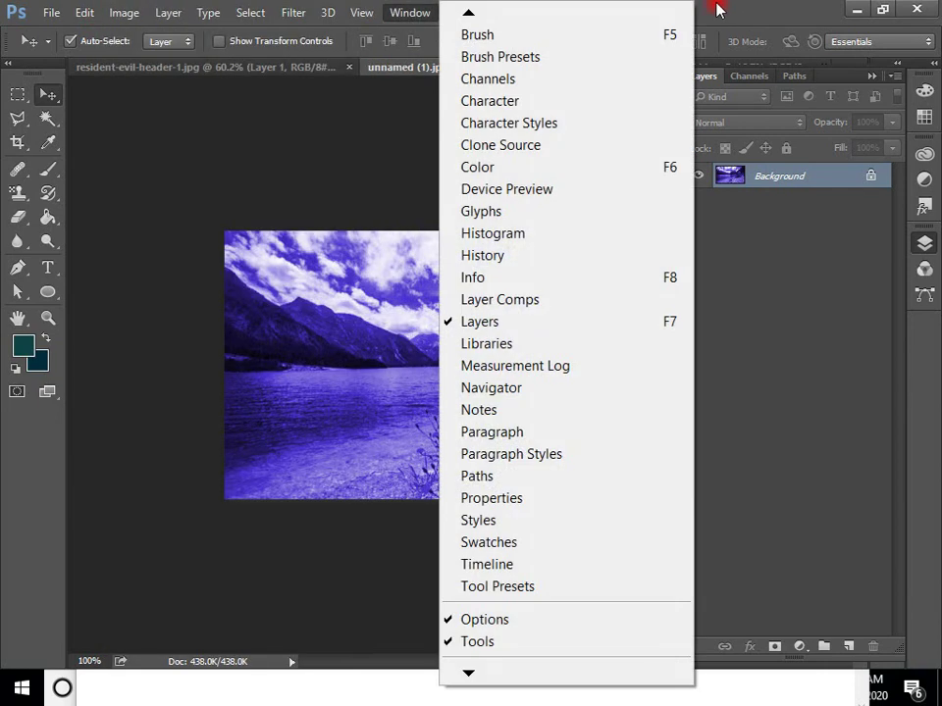
left_click(747, 59)
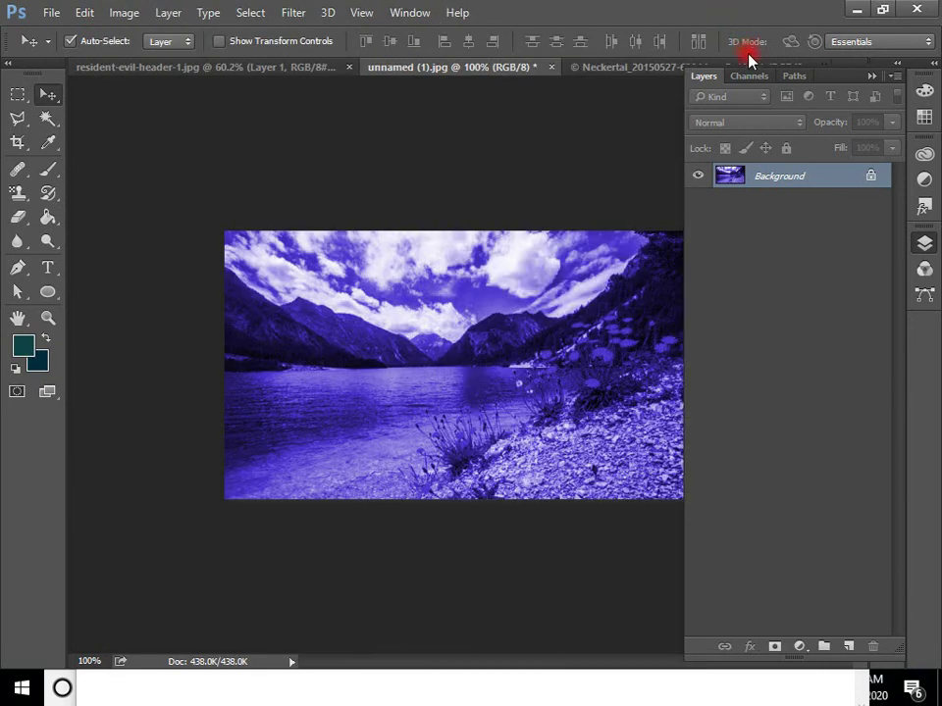
- Apply a Gradient Map with the Blue, Red, Yellow preset to the Neckertal landscape photo
left_click(648, 67)
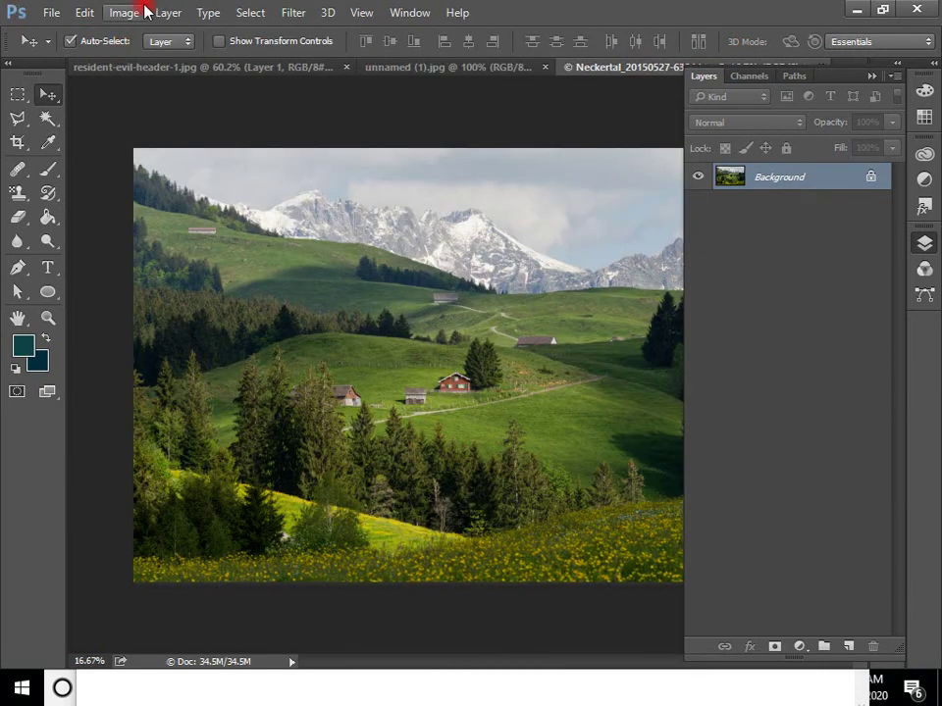
left_click(139, 13)
mouse_move(169, 69)
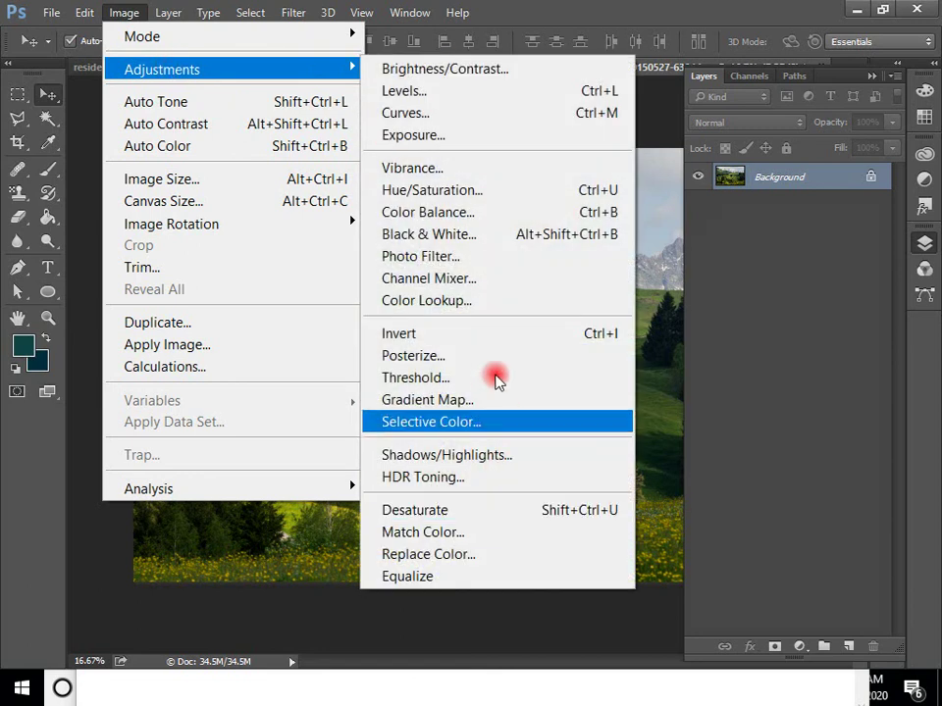
left_click(495, 399)
left_click_drag(527, 189, 678, 175)
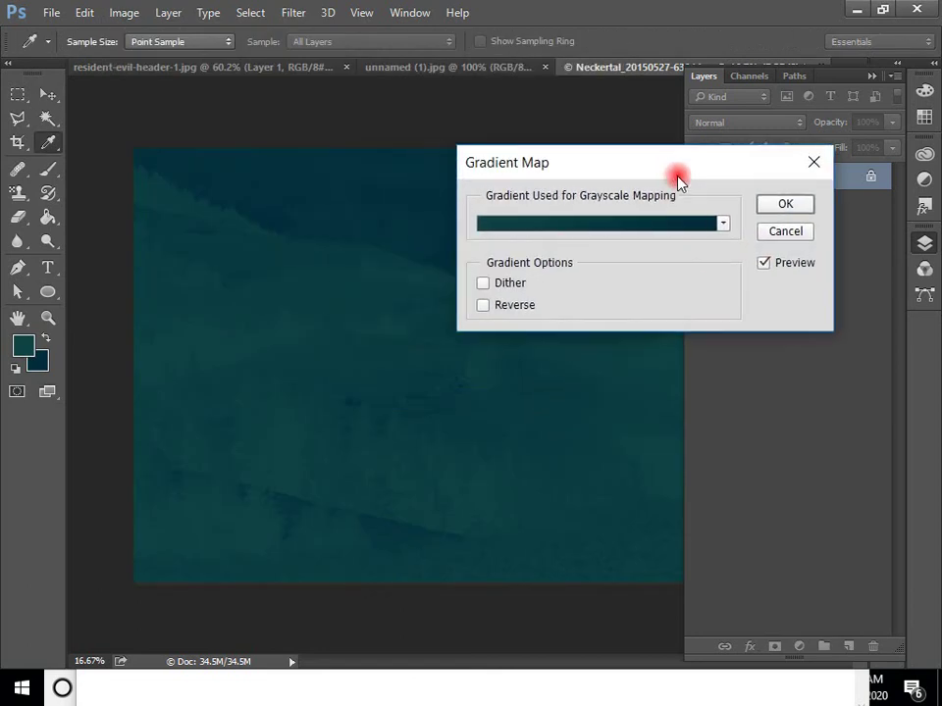
left_click(628, 231)
left_click(714, 263)
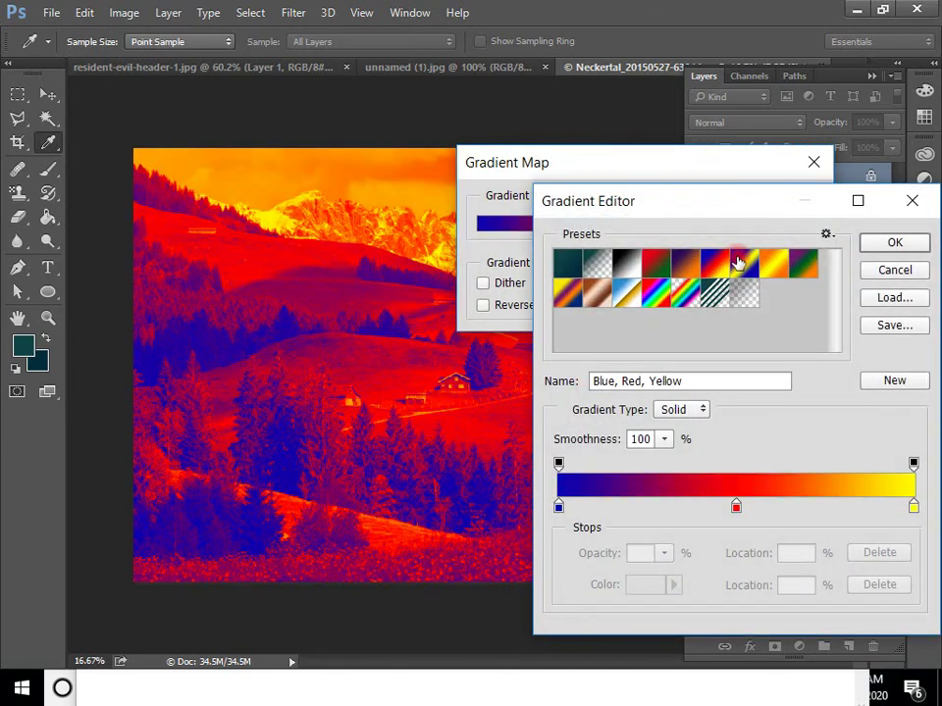
left_click(893, 245)
left_click(774, 210)
key("v")
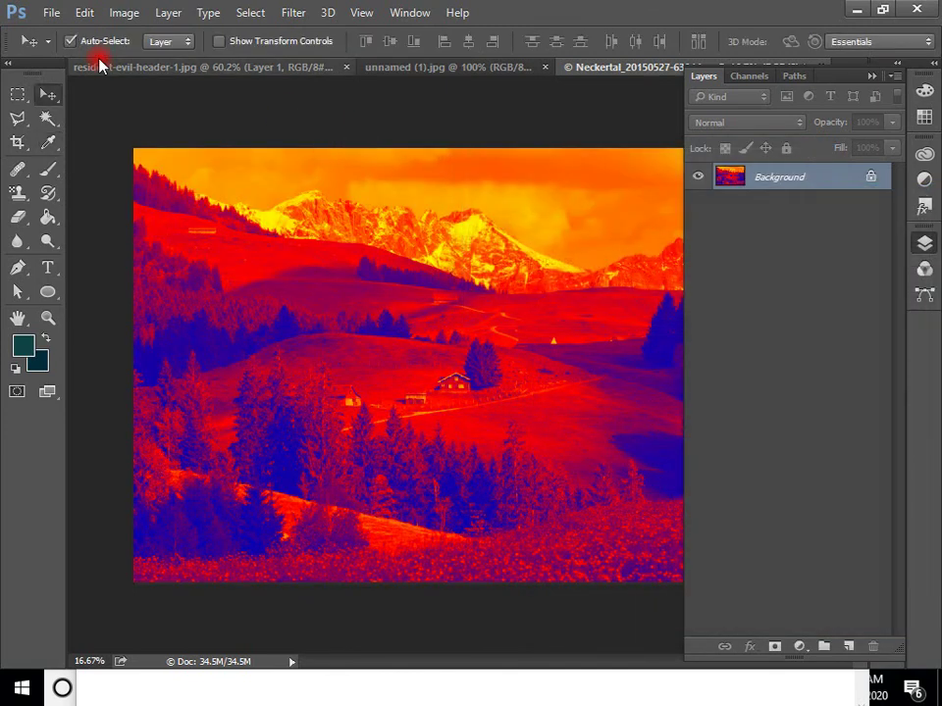
- Start fading the landscape's Gradient Map and set the fade's blending mode to Multiply
left_click(85, 19)
left_click(131, 99)
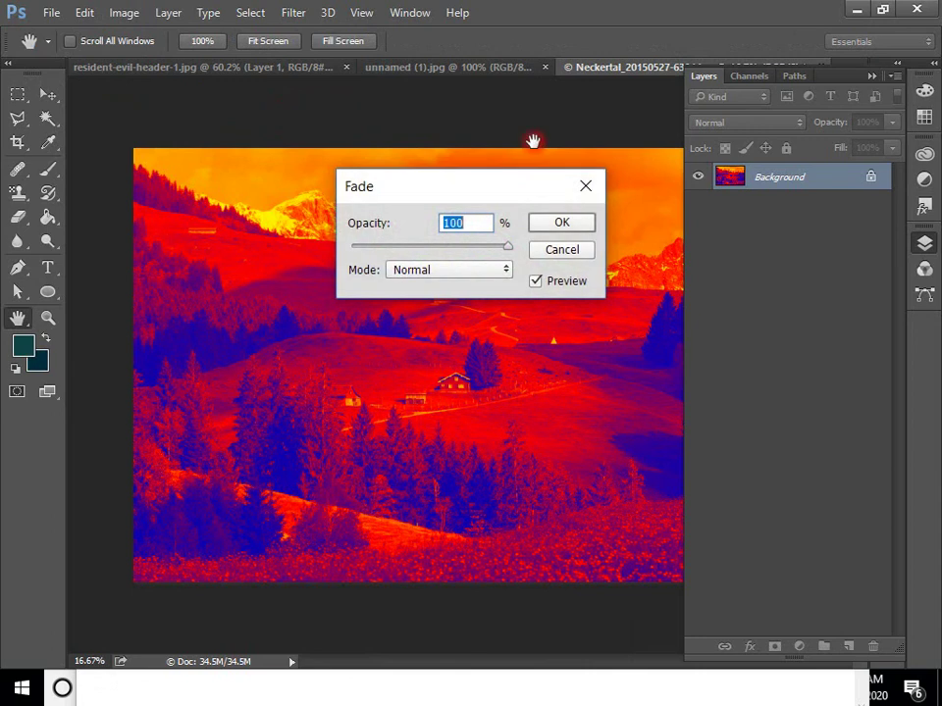
left_click_drag(486, 194, 740, 159)
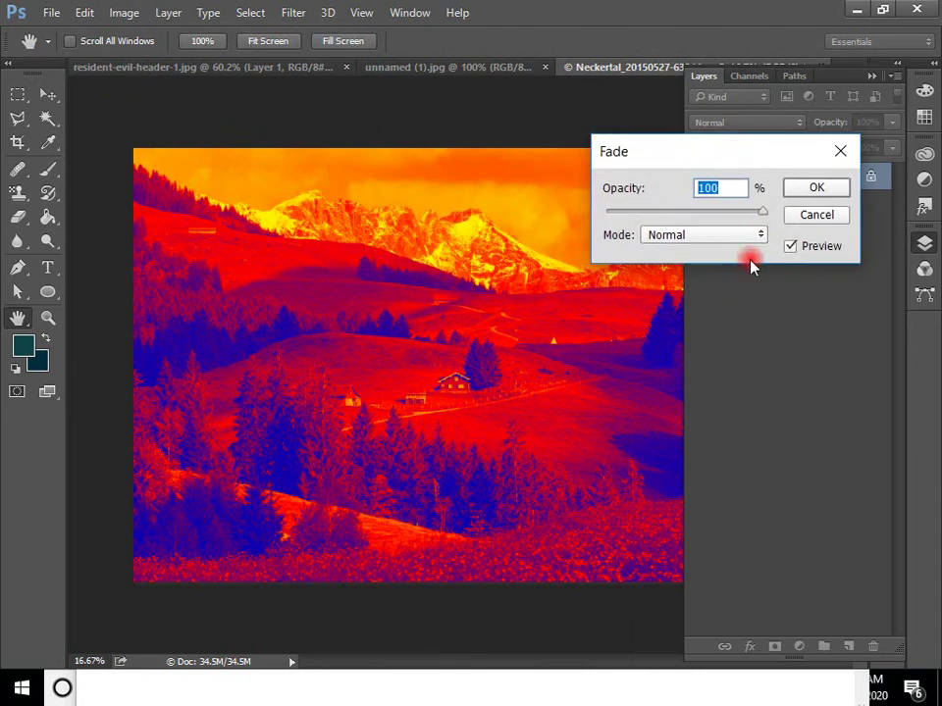
left_click(653, 235)
left_click(666, 305)
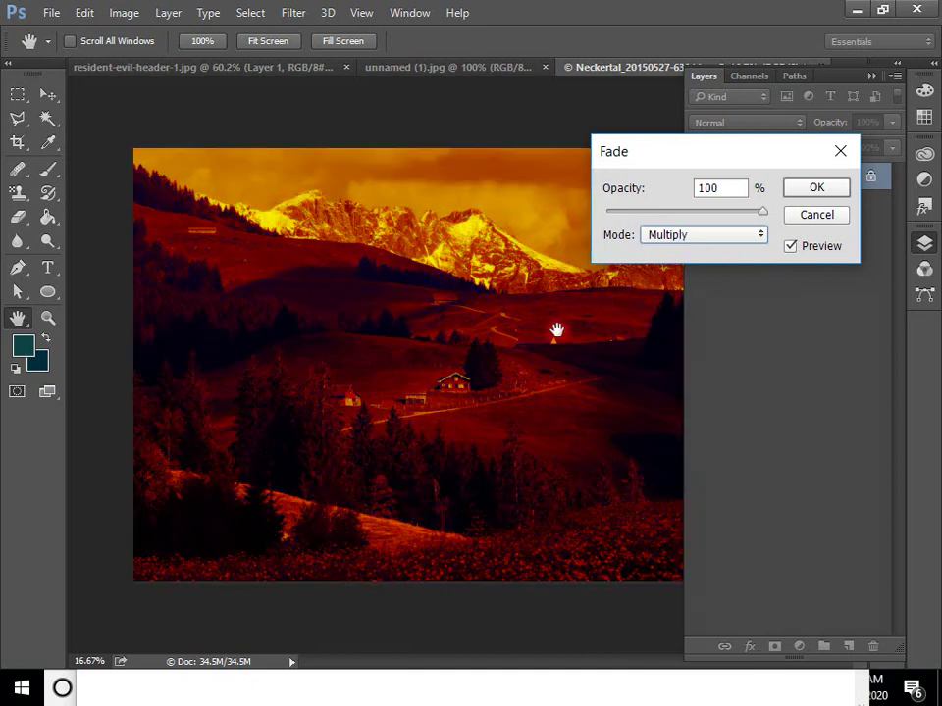
- Try further fade modes such as Screen and Soft Light, settle on Hard Light, and apply the fade at a reduced opacity
left_click(732, 231)
left_click(732, 235)
key("Down")
key("Down")
key("Down")
key("Down")
key("Down")
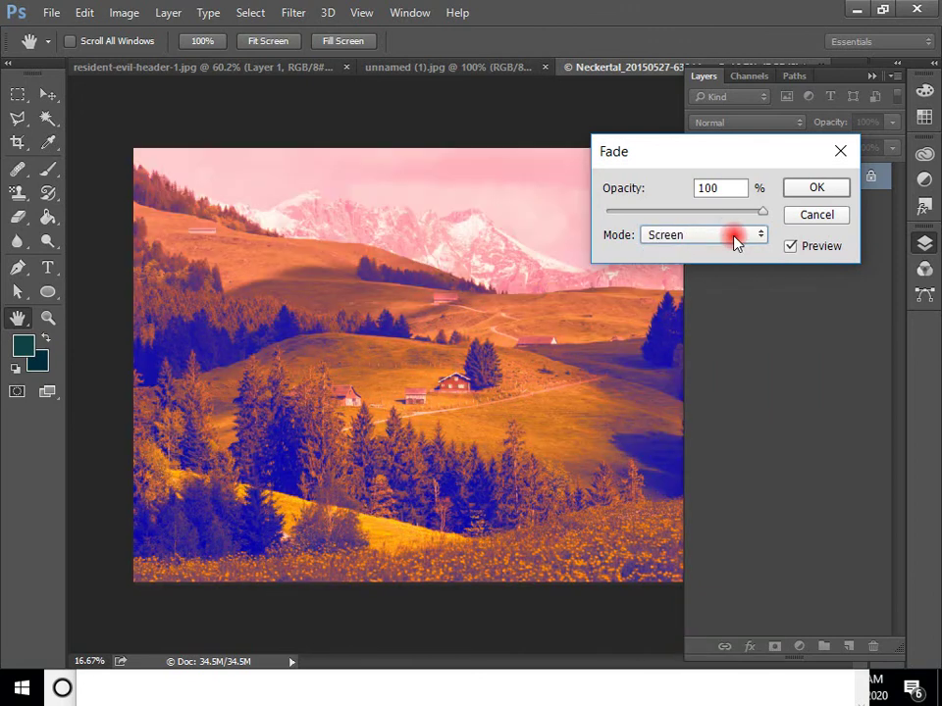
key("Down")
key("Down")
key("Down")
key("Down")
key("Down")
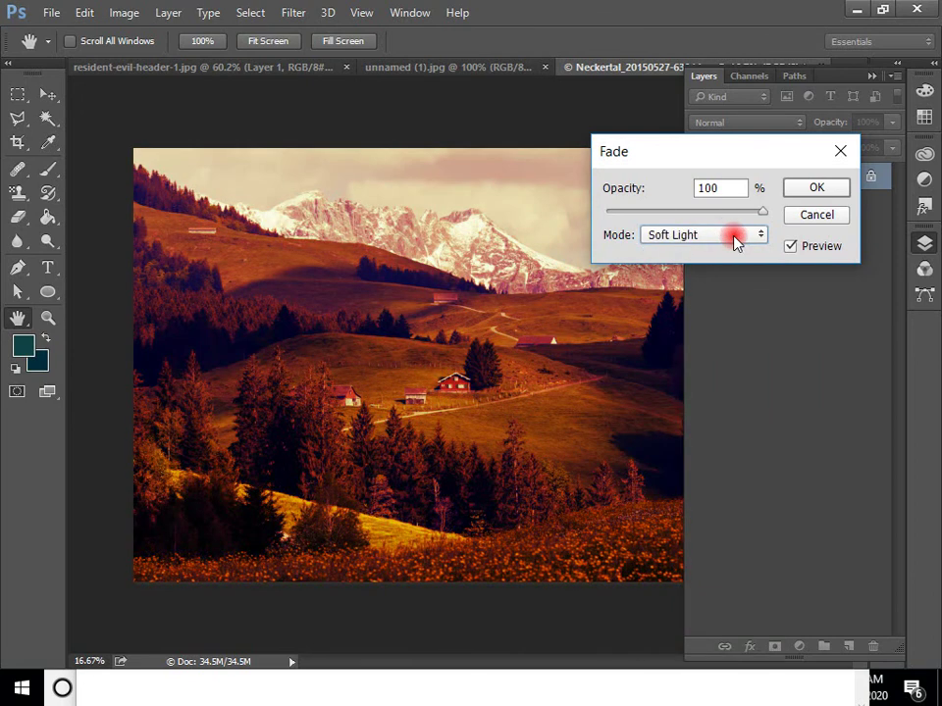
key("Down")
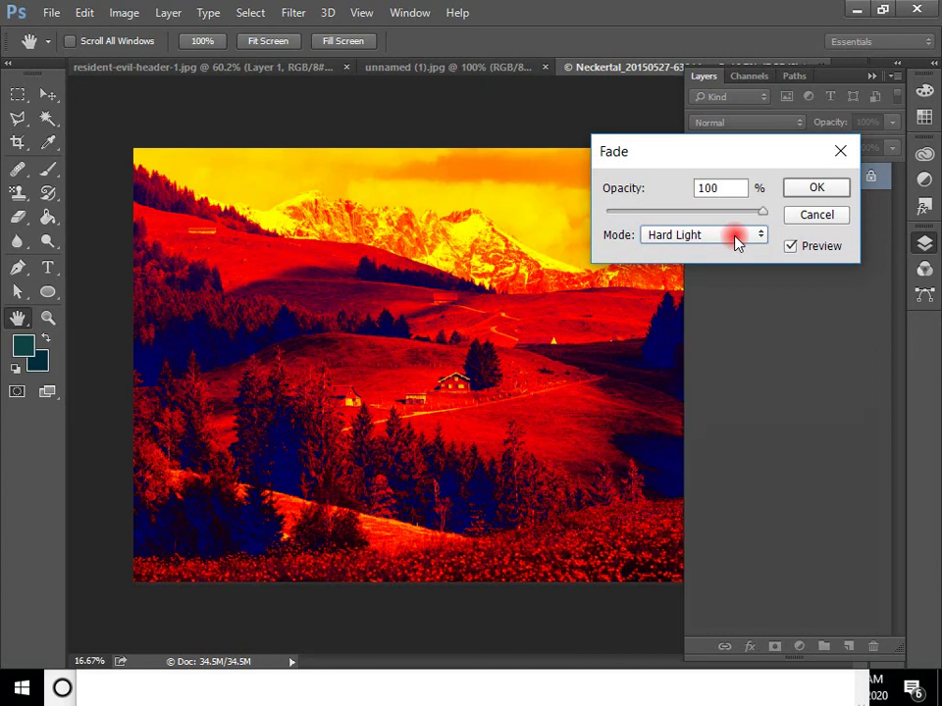
left_click_drag(738, 210, 699, 211)
left_click(818, 187)
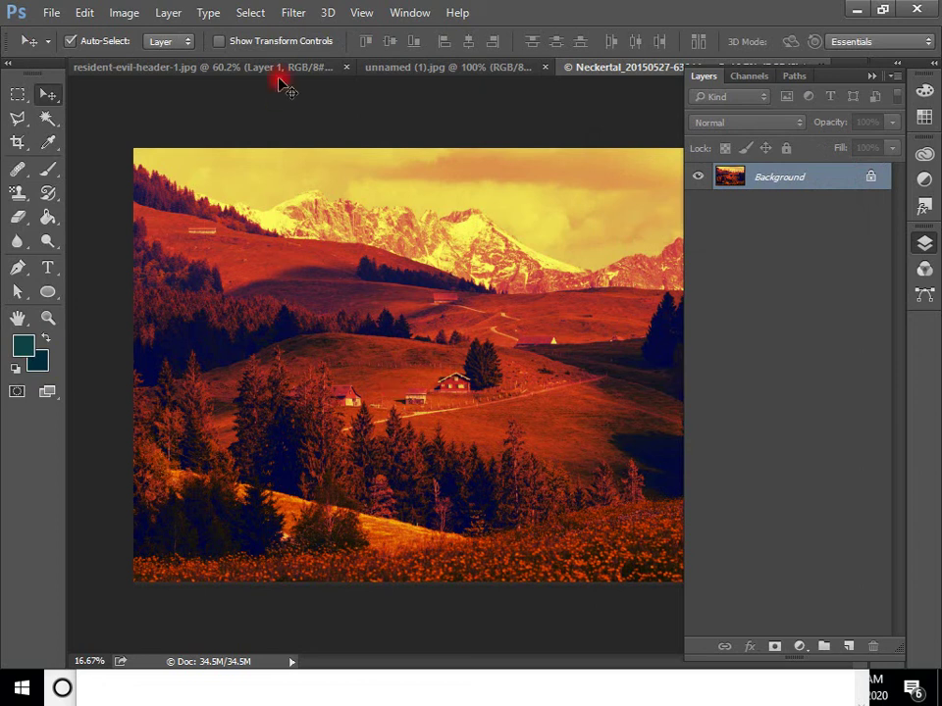
left_click(130, 14)
mouse_move(160, 76)
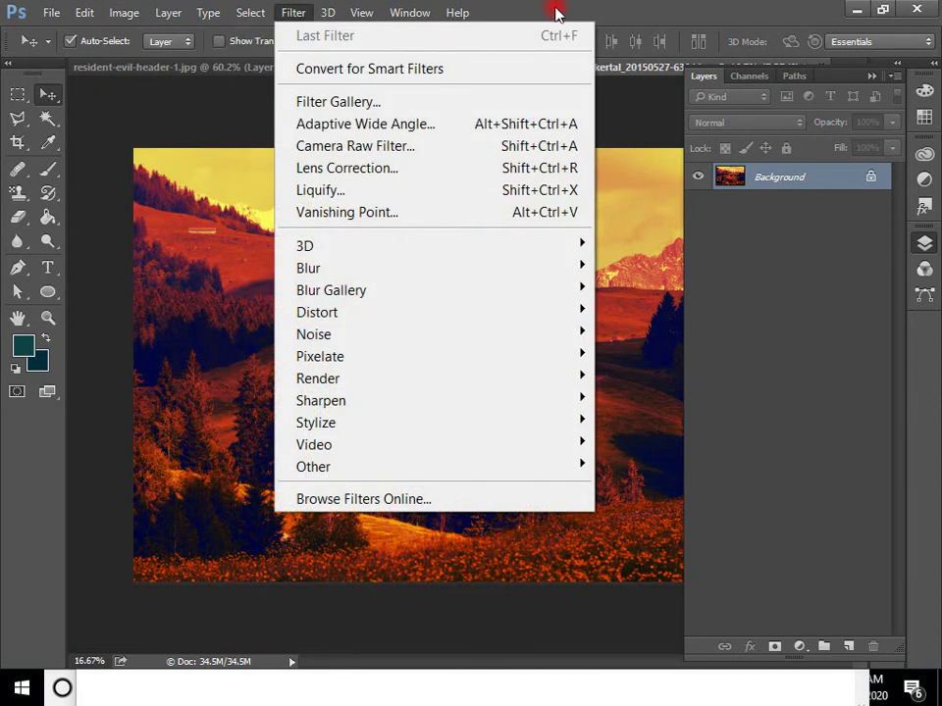
left_click(556, 12)
- Switch to File Explorer, look through the images in the img folder, and return to Photoshop
key("alt+Tab")
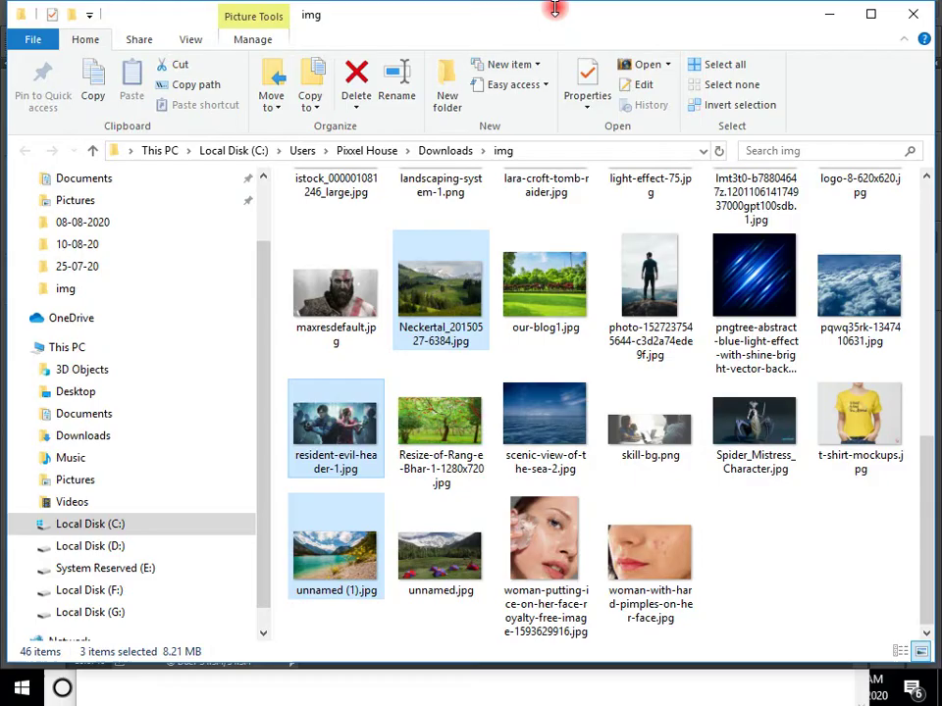
key("alt")
key("super")
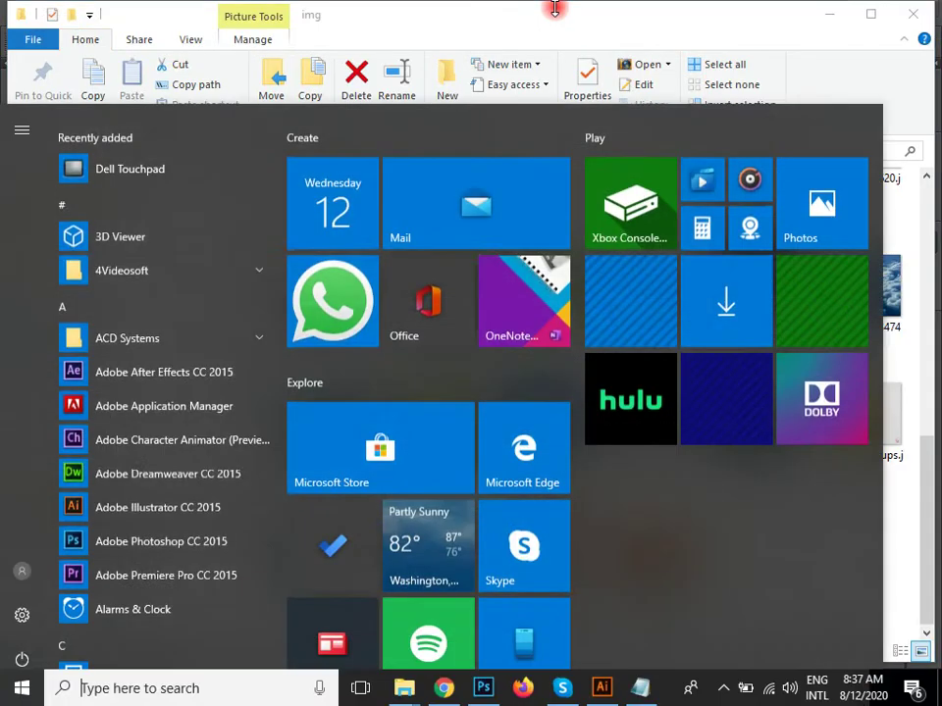
key("Escape")
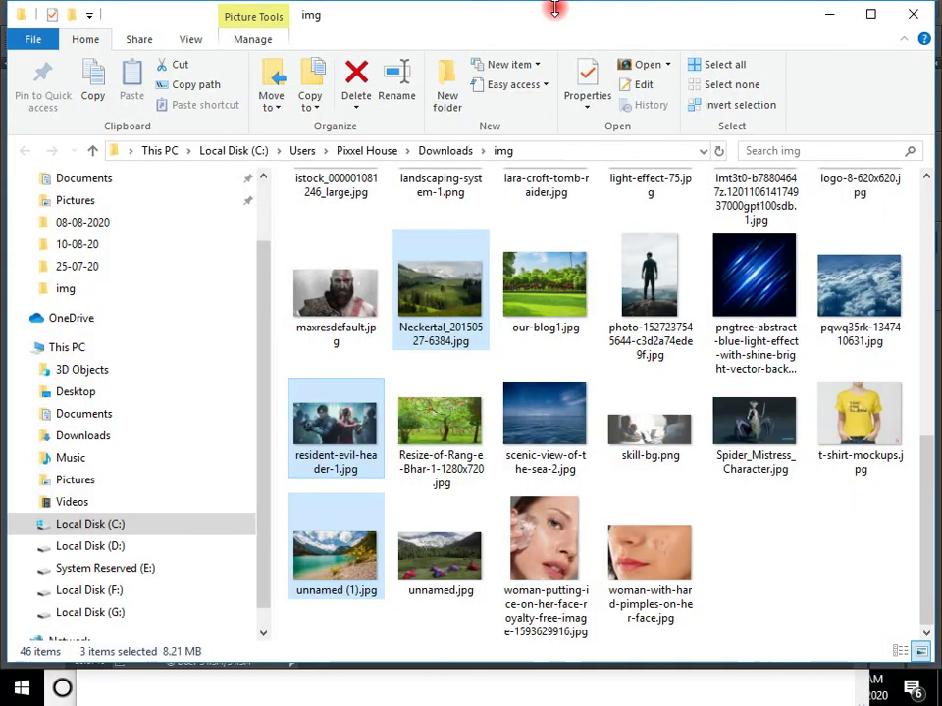
key("alt+Tab")
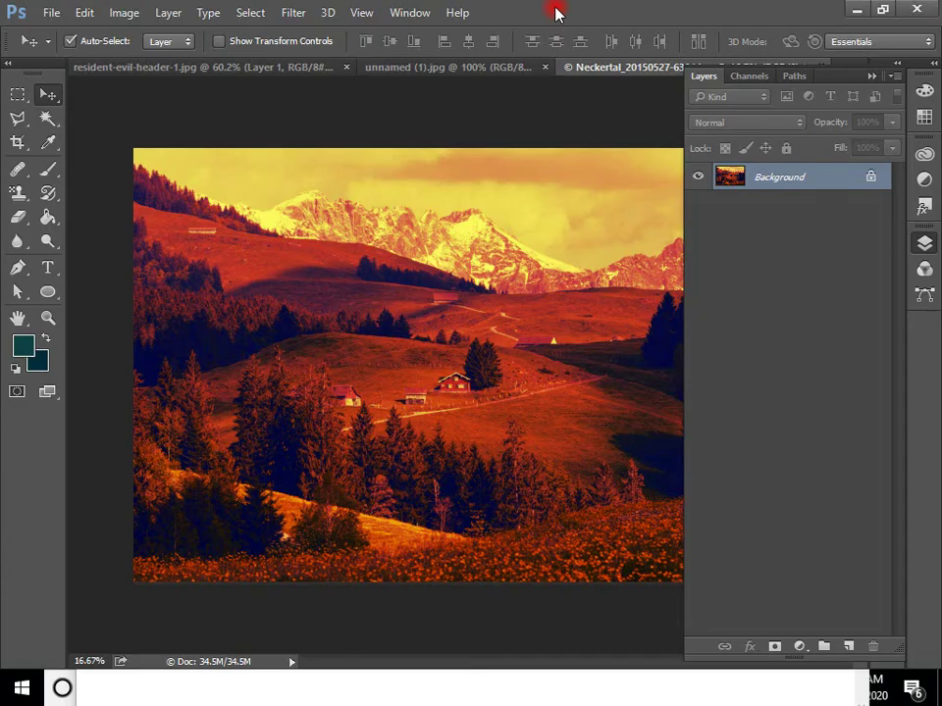
key("alt+Tab")
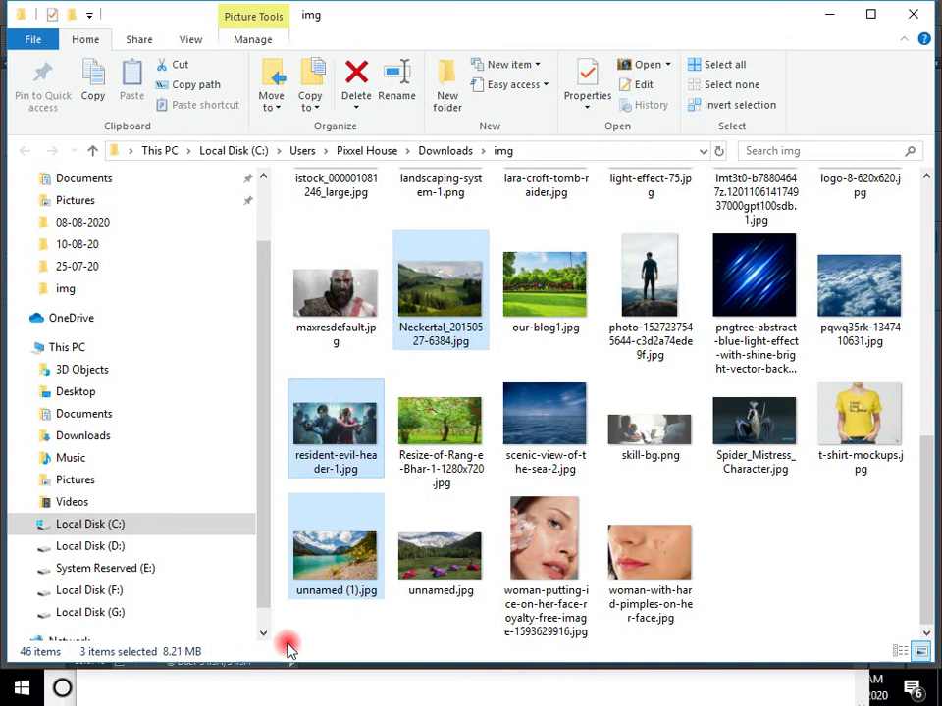
scroll(699, 521, "up", 5)
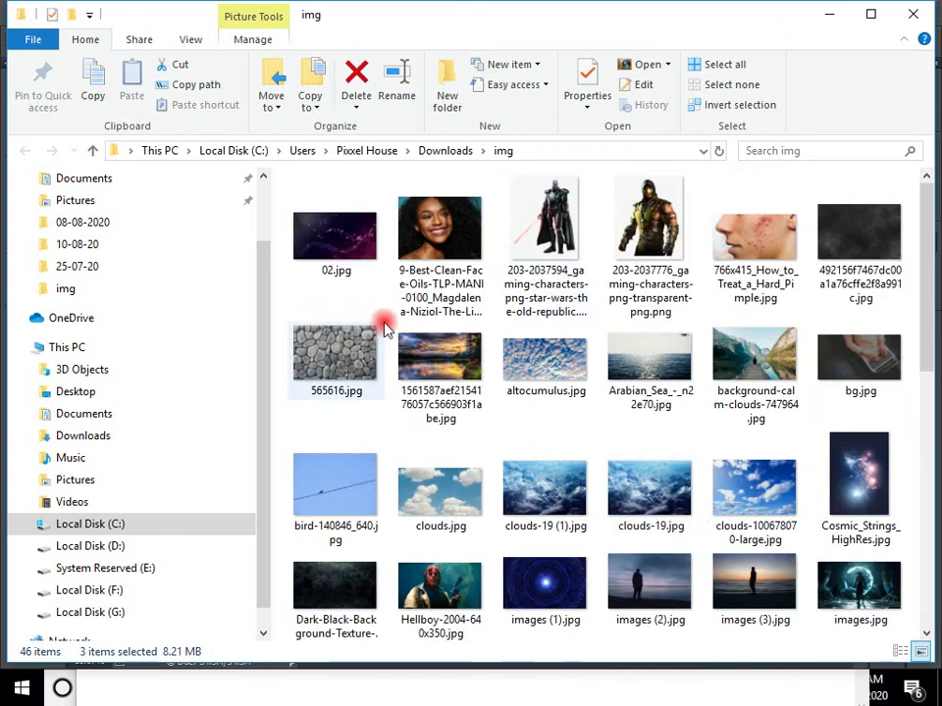
key("alt+Tab")
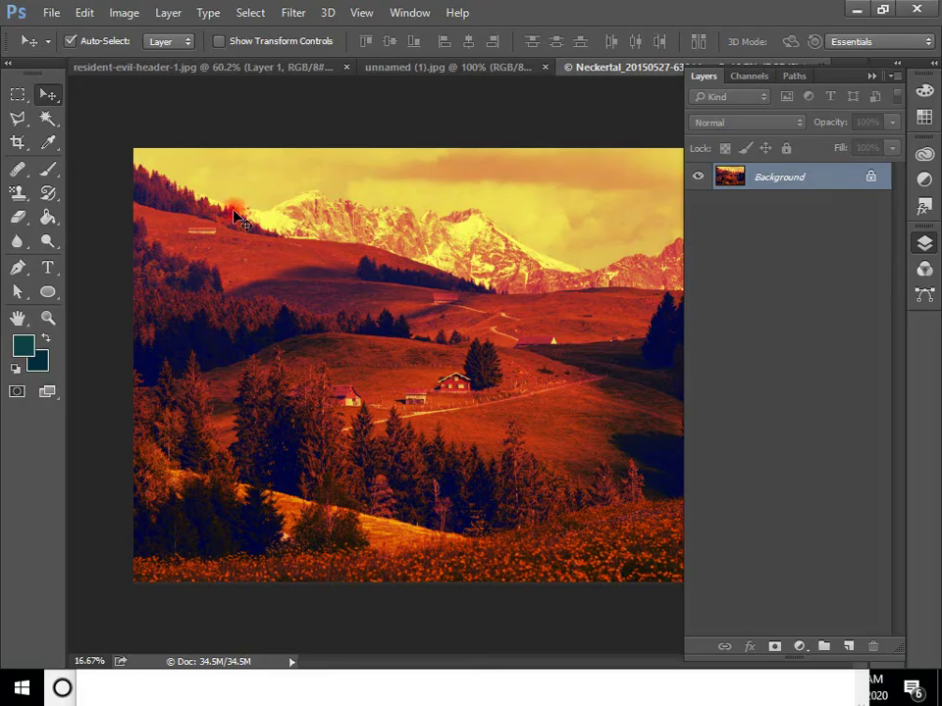
- Delete the black-and-white threshold layer, Layer 1, from the resident-evil-header-1.jpg document
left_click(454, 78)
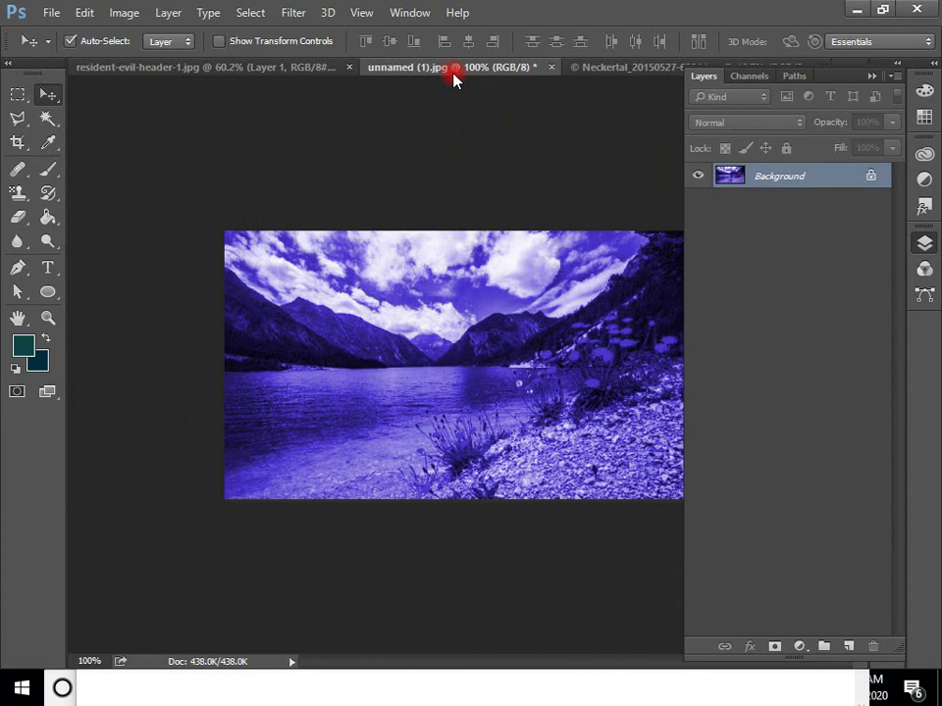
left_click(284, 66)
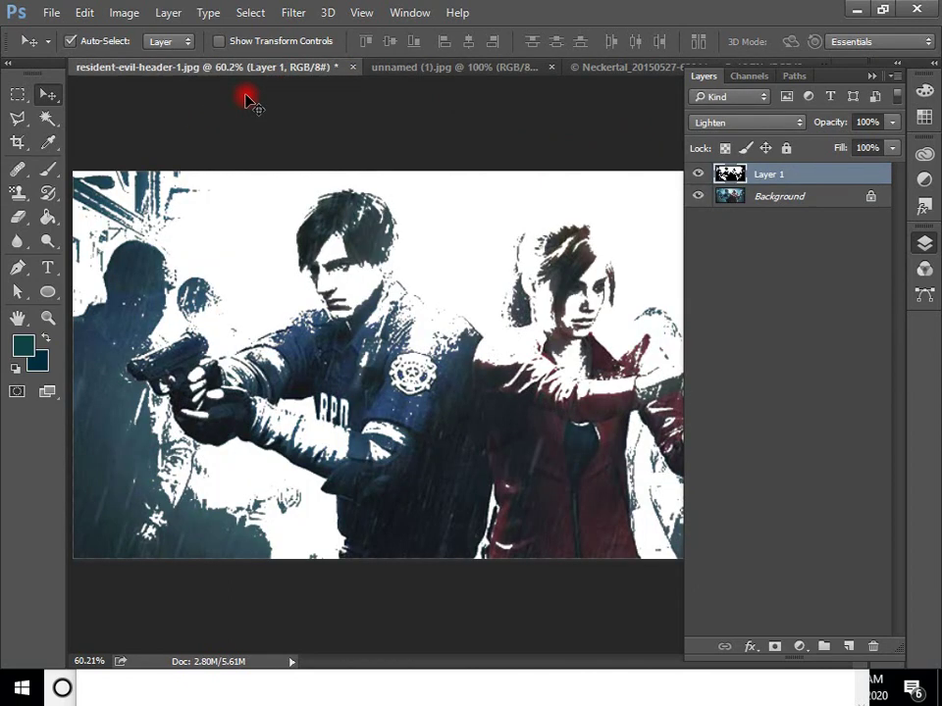
key("Delete")
- Start a Selective Color adjustment on the game artwork's Background layer and adjust the cyan amount of the Reds
left_click(124, 12)
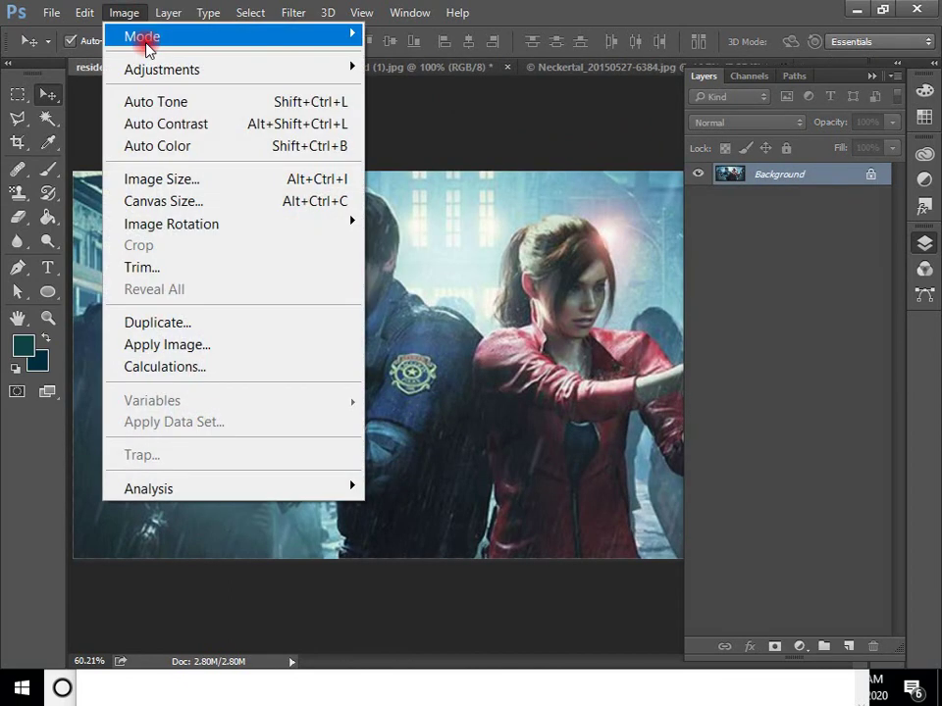
mouse_move(317, 69)
left_click(508, 422)
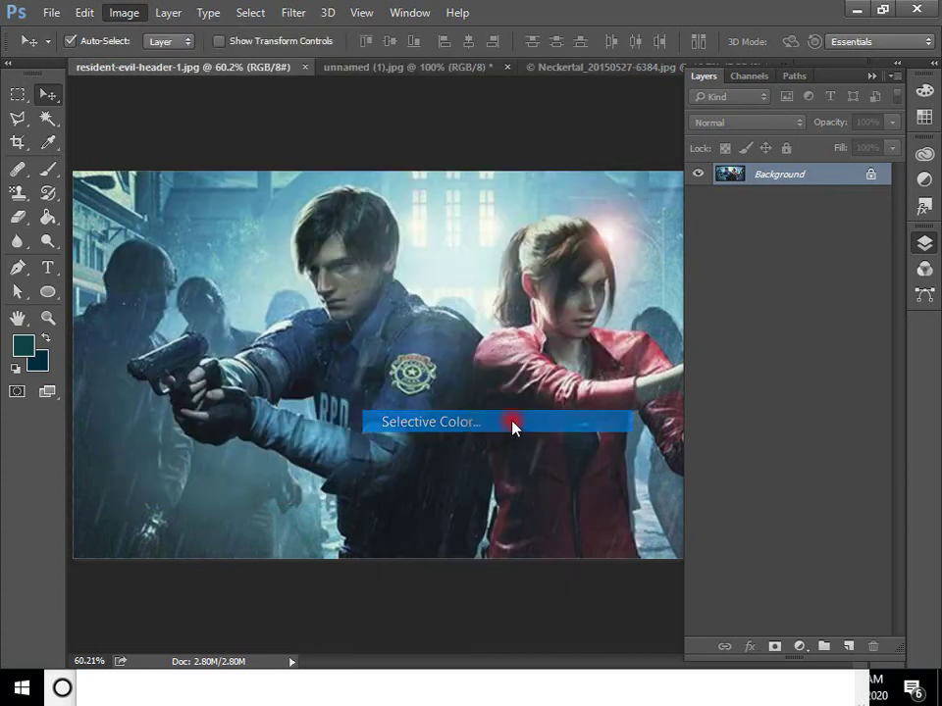
left_click_drag(458, 125, 754, 88)
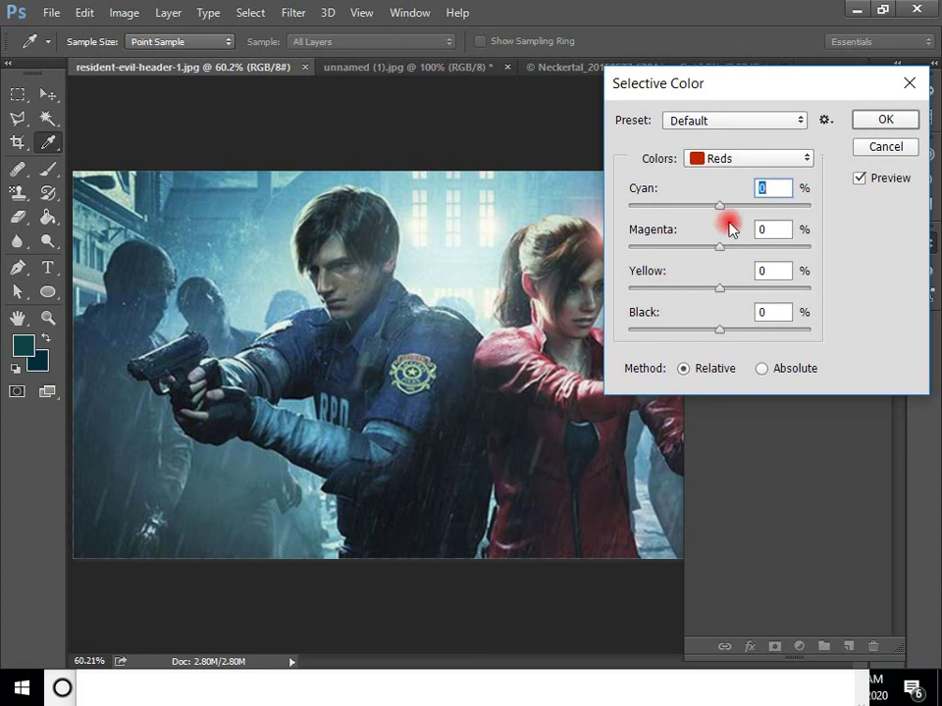
mouse_move(720, 206)
left_mouse_down()
mouse_move(785, 222)
mouse_move(800, 210)
mouse_move(700, 226)
mouse_move(725, 228)
left_mouse_up()
- Set Cyan to -87% for the Cyans range and apply the Selective Color adjustment
left_click(778, 158)
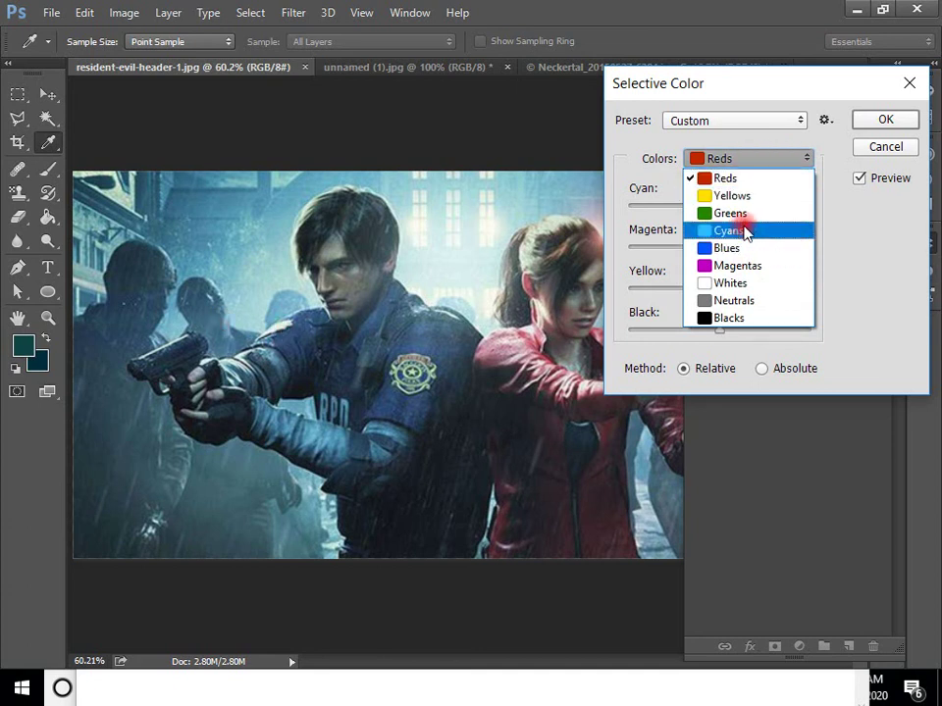
left_click(745, 231)
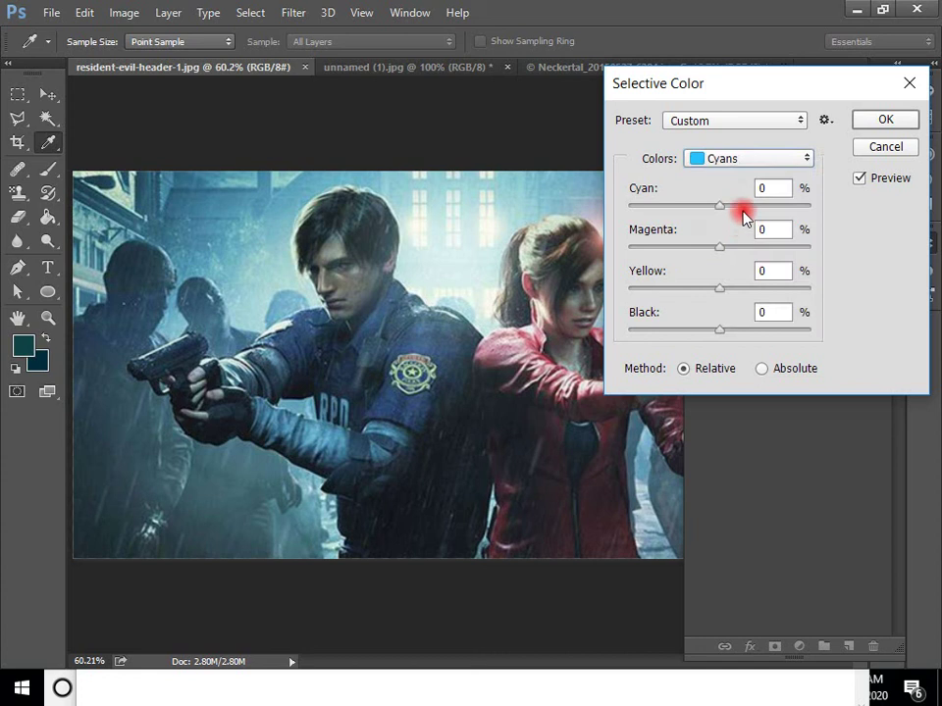
left_click_drag(748, 210, 641, 252)
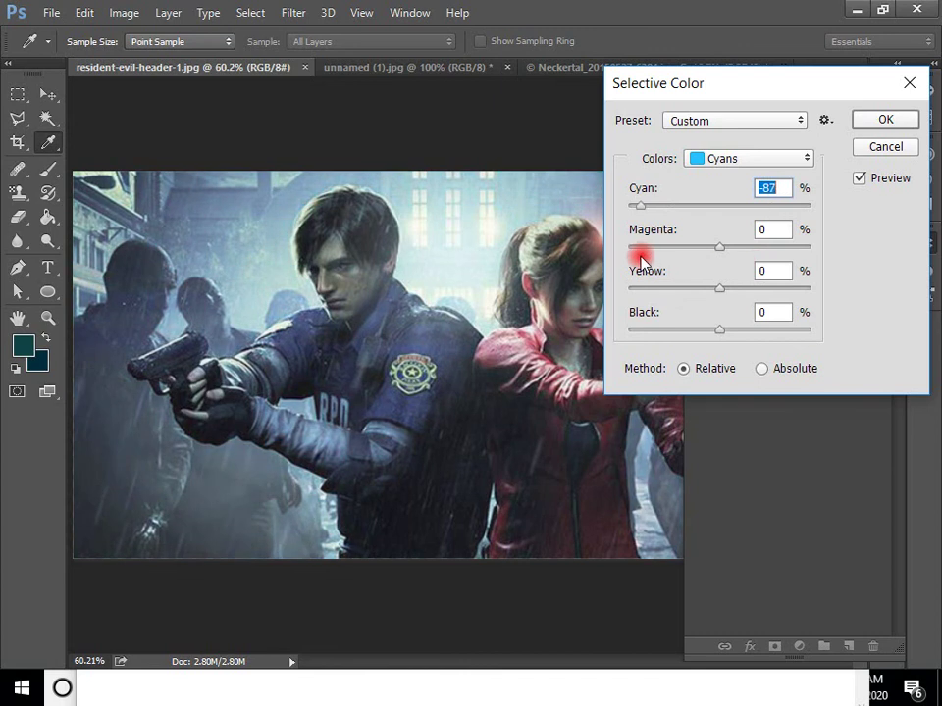
left_click(876, 120)
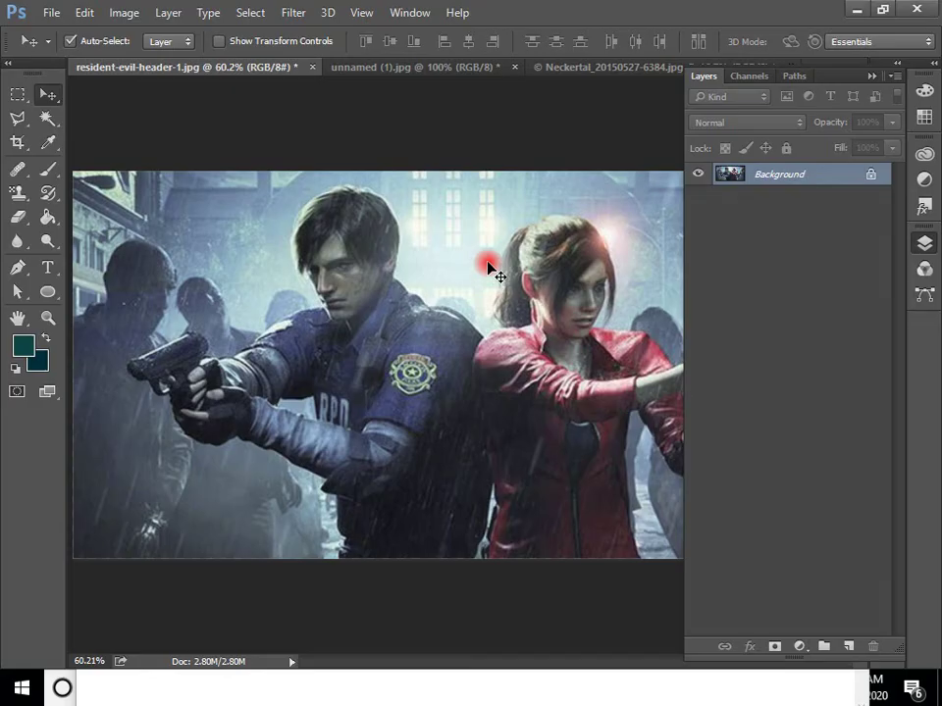
- Preview the Threshold adjustment on the Background layer and cancel it
left_click(122, 13)
mouse_move(133, 69)
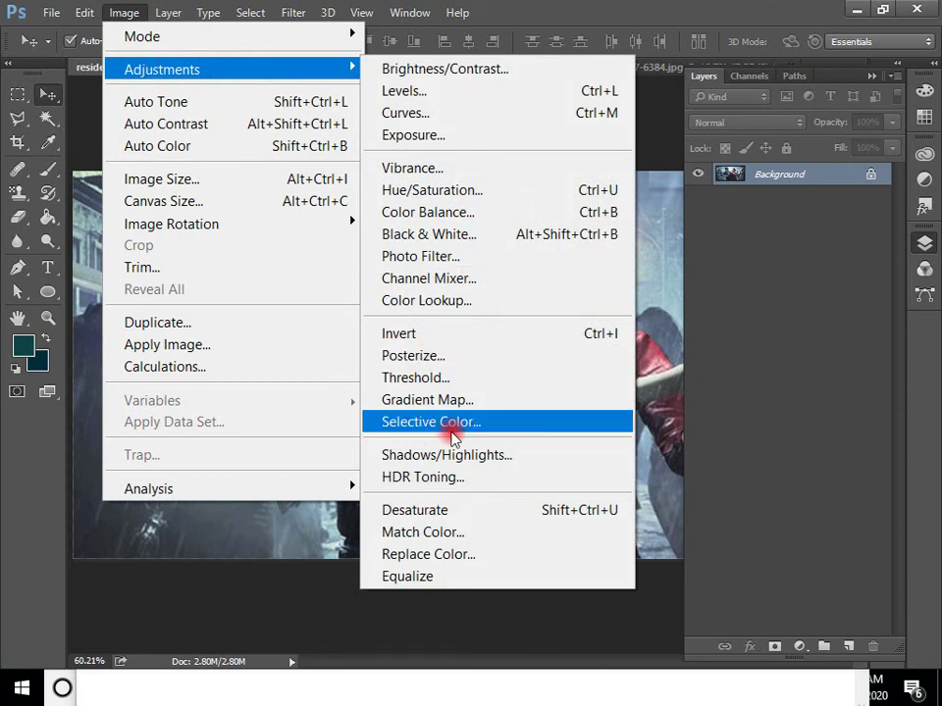
left_click(507, 381)
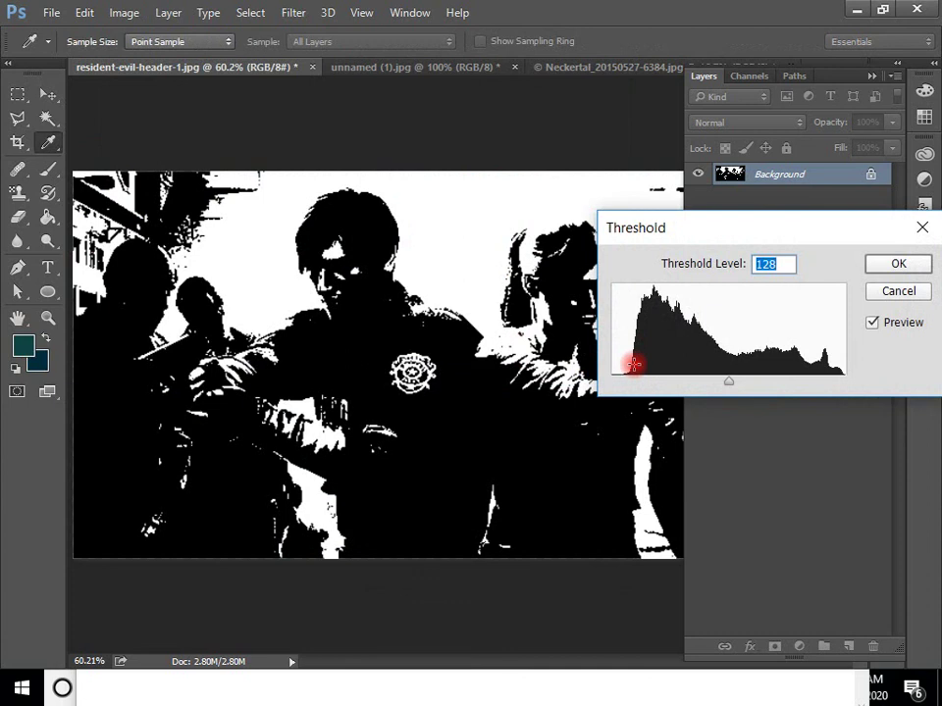
key("Escape")
key("v")
left_click(121, 12)
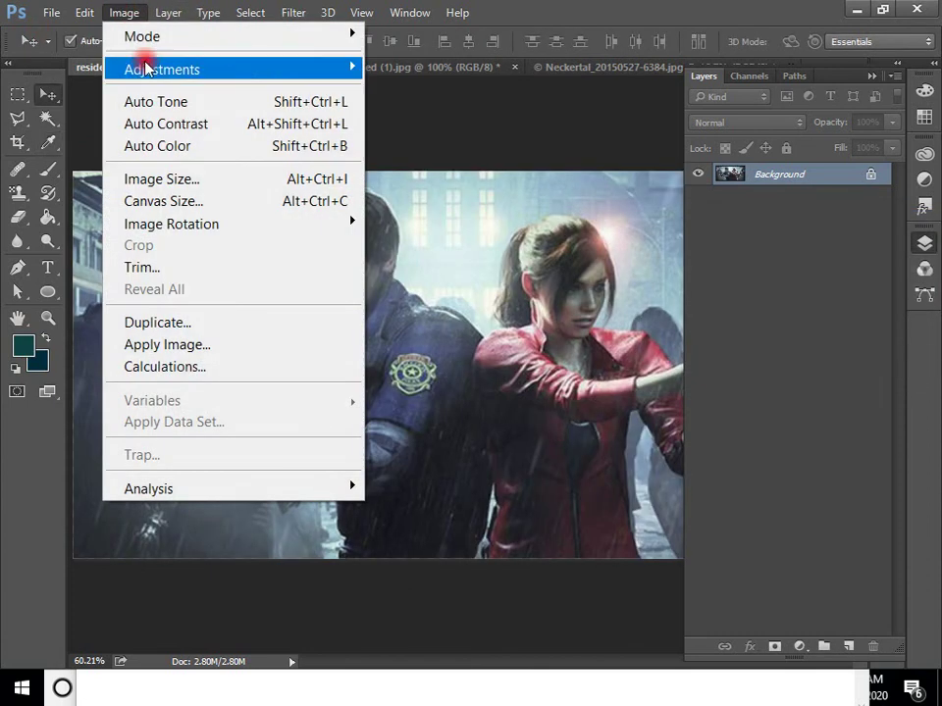
left_click(532, 20)
left_click(121, 13)
mouse_move(209, 71)
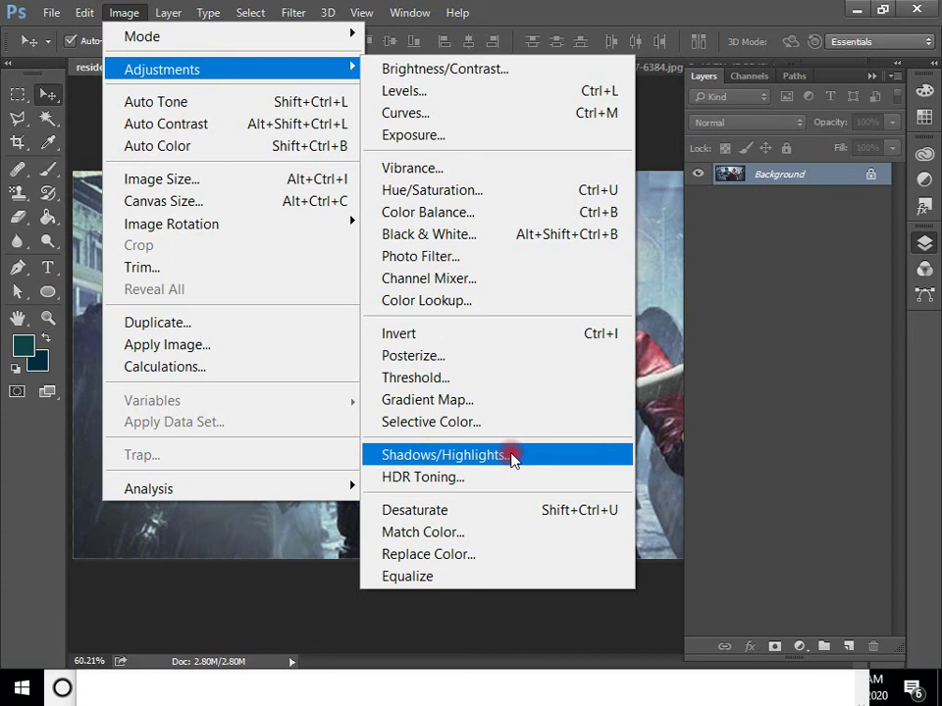
left_click(564, 22)
- Switch to the Skype group call window and check the hidden system tray icons
key("alt+Tab")
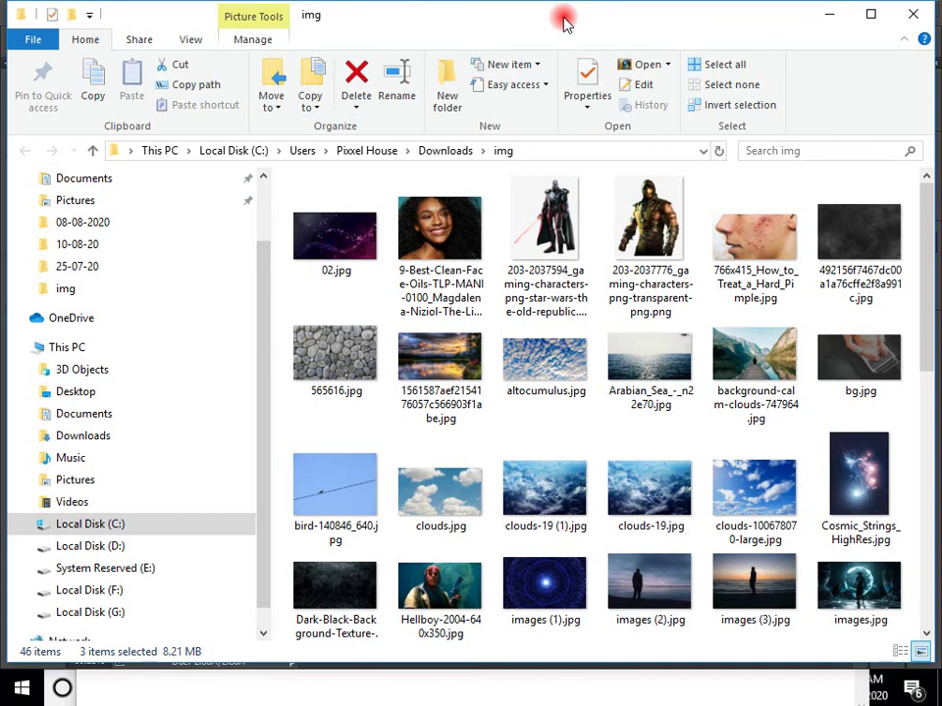
key("super")
left_click(543, 621)
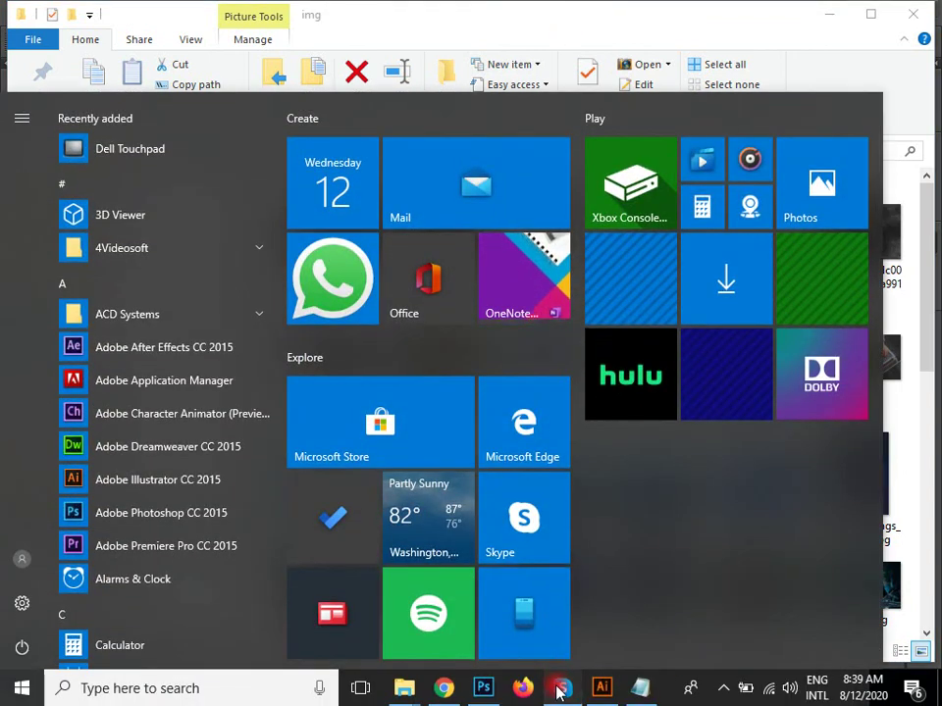
key("alt+Tab")
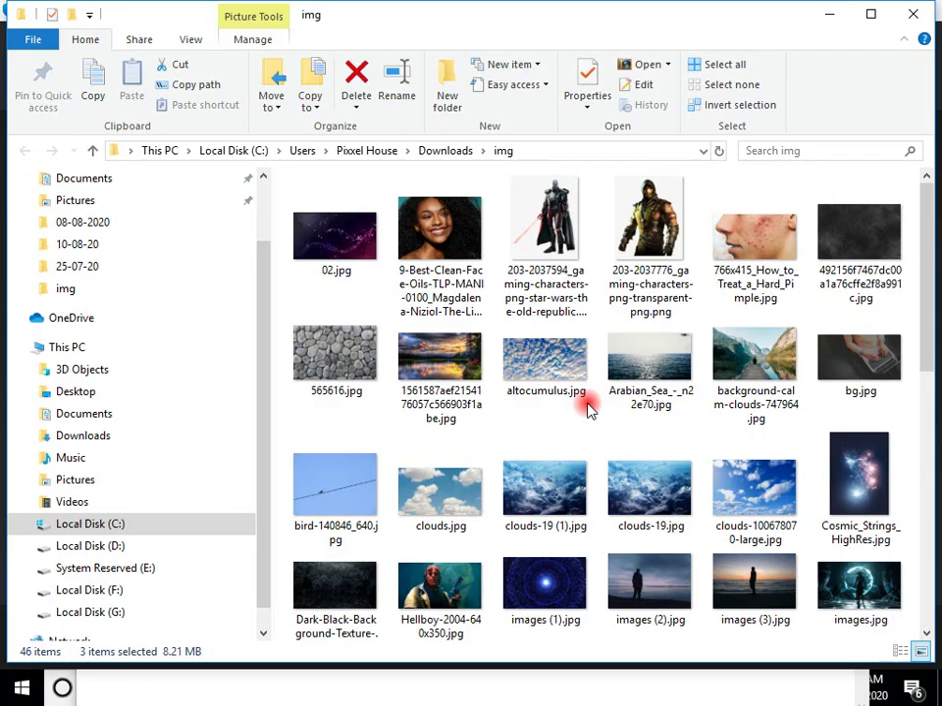
key("alt+Tab")
key("super")
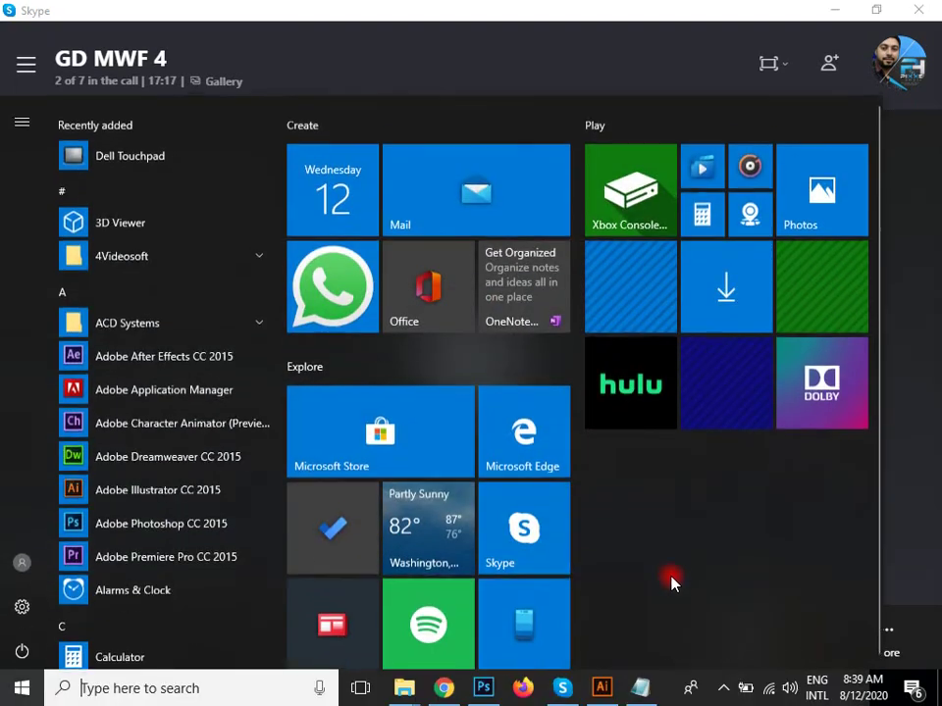
left_click(724, 687)
left_click(731, 622)
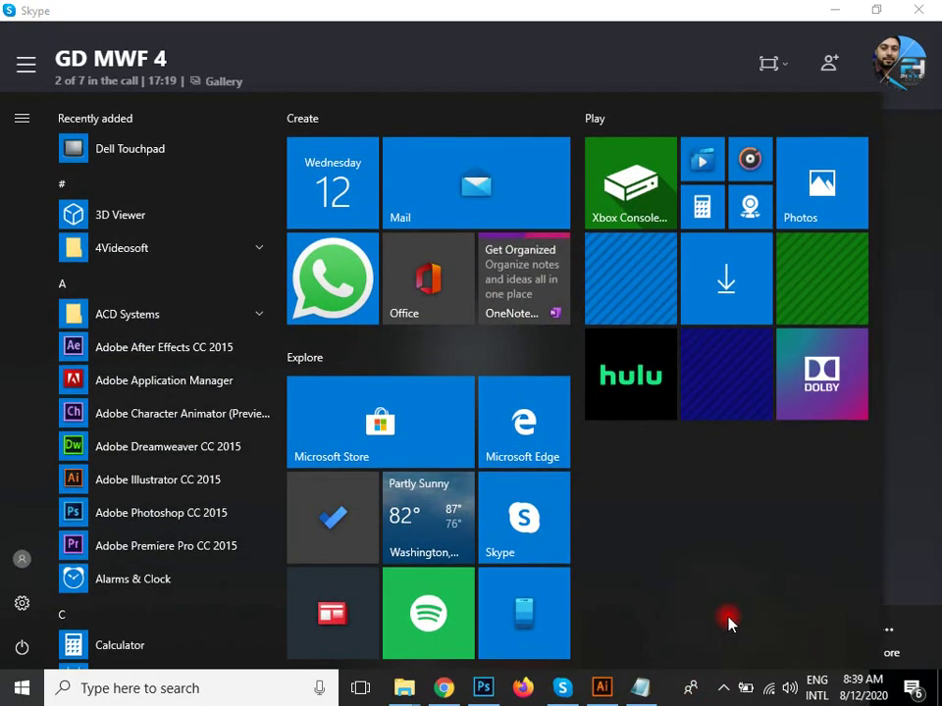